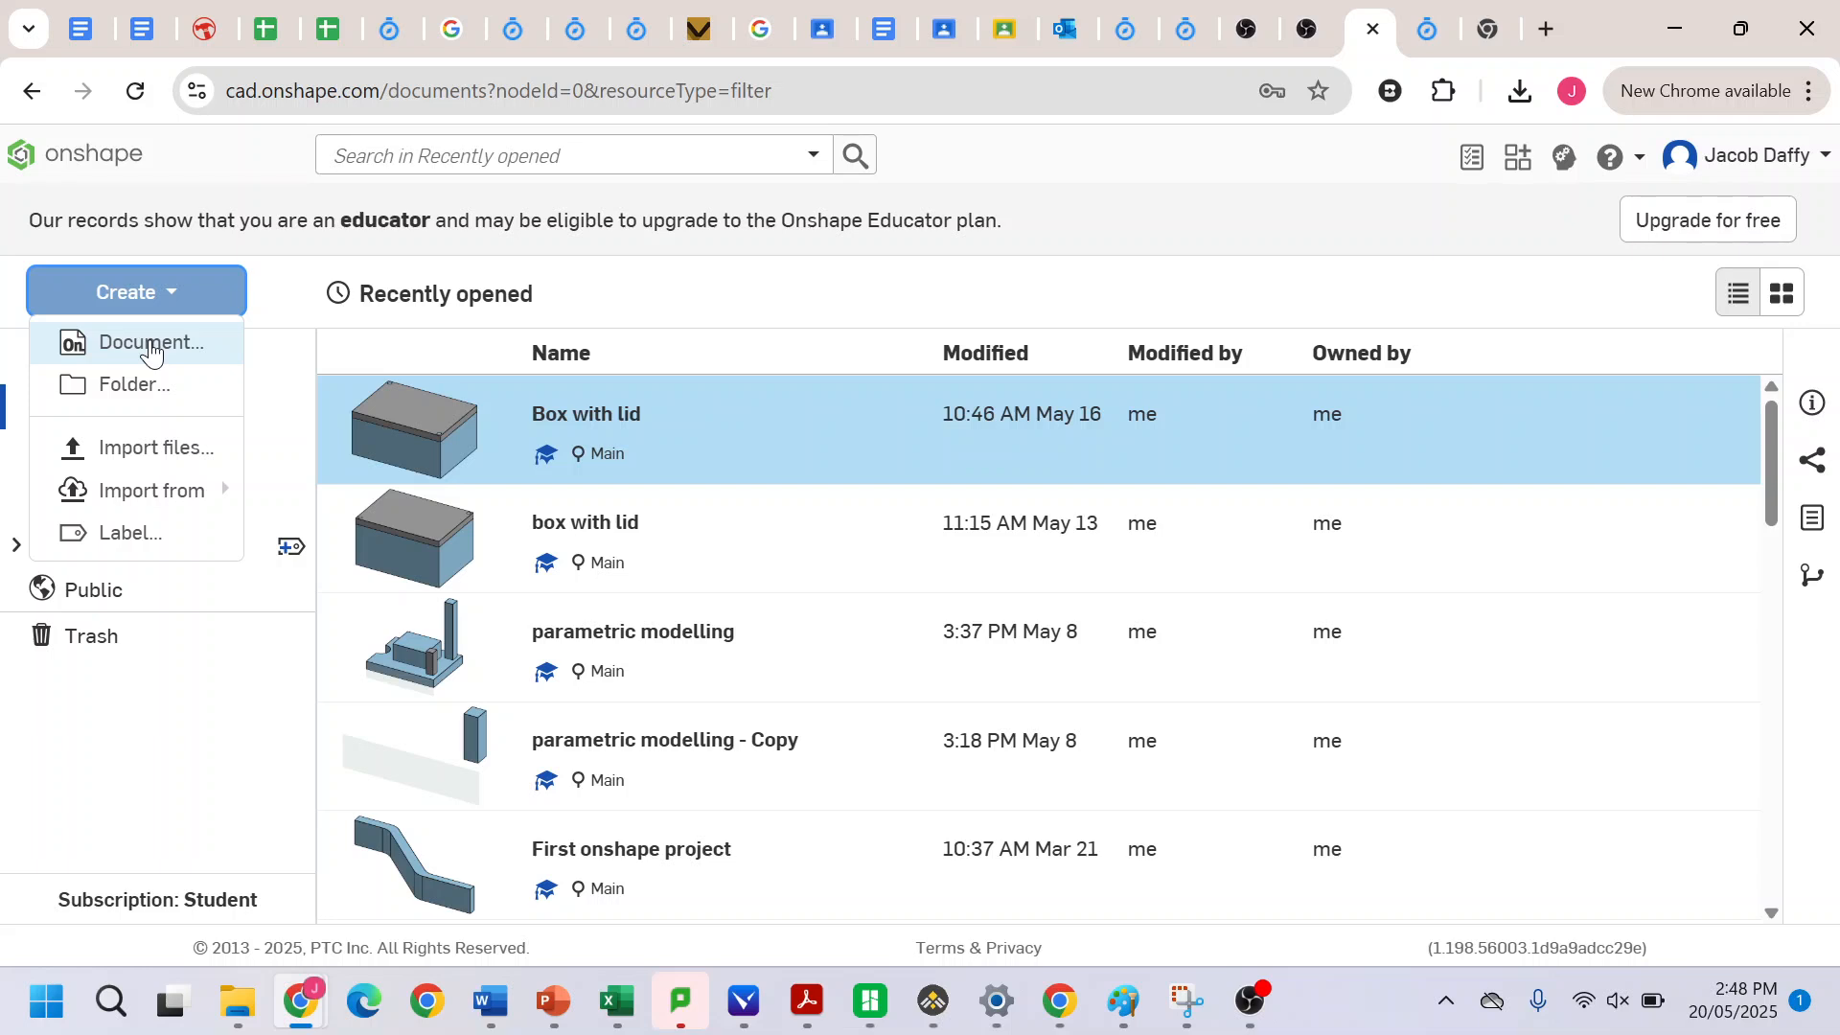
- Create a new document named "Box with Lid"
left_click(187, 303)
left_click(189, 306)
left_click(165, 355)
type("Box ")
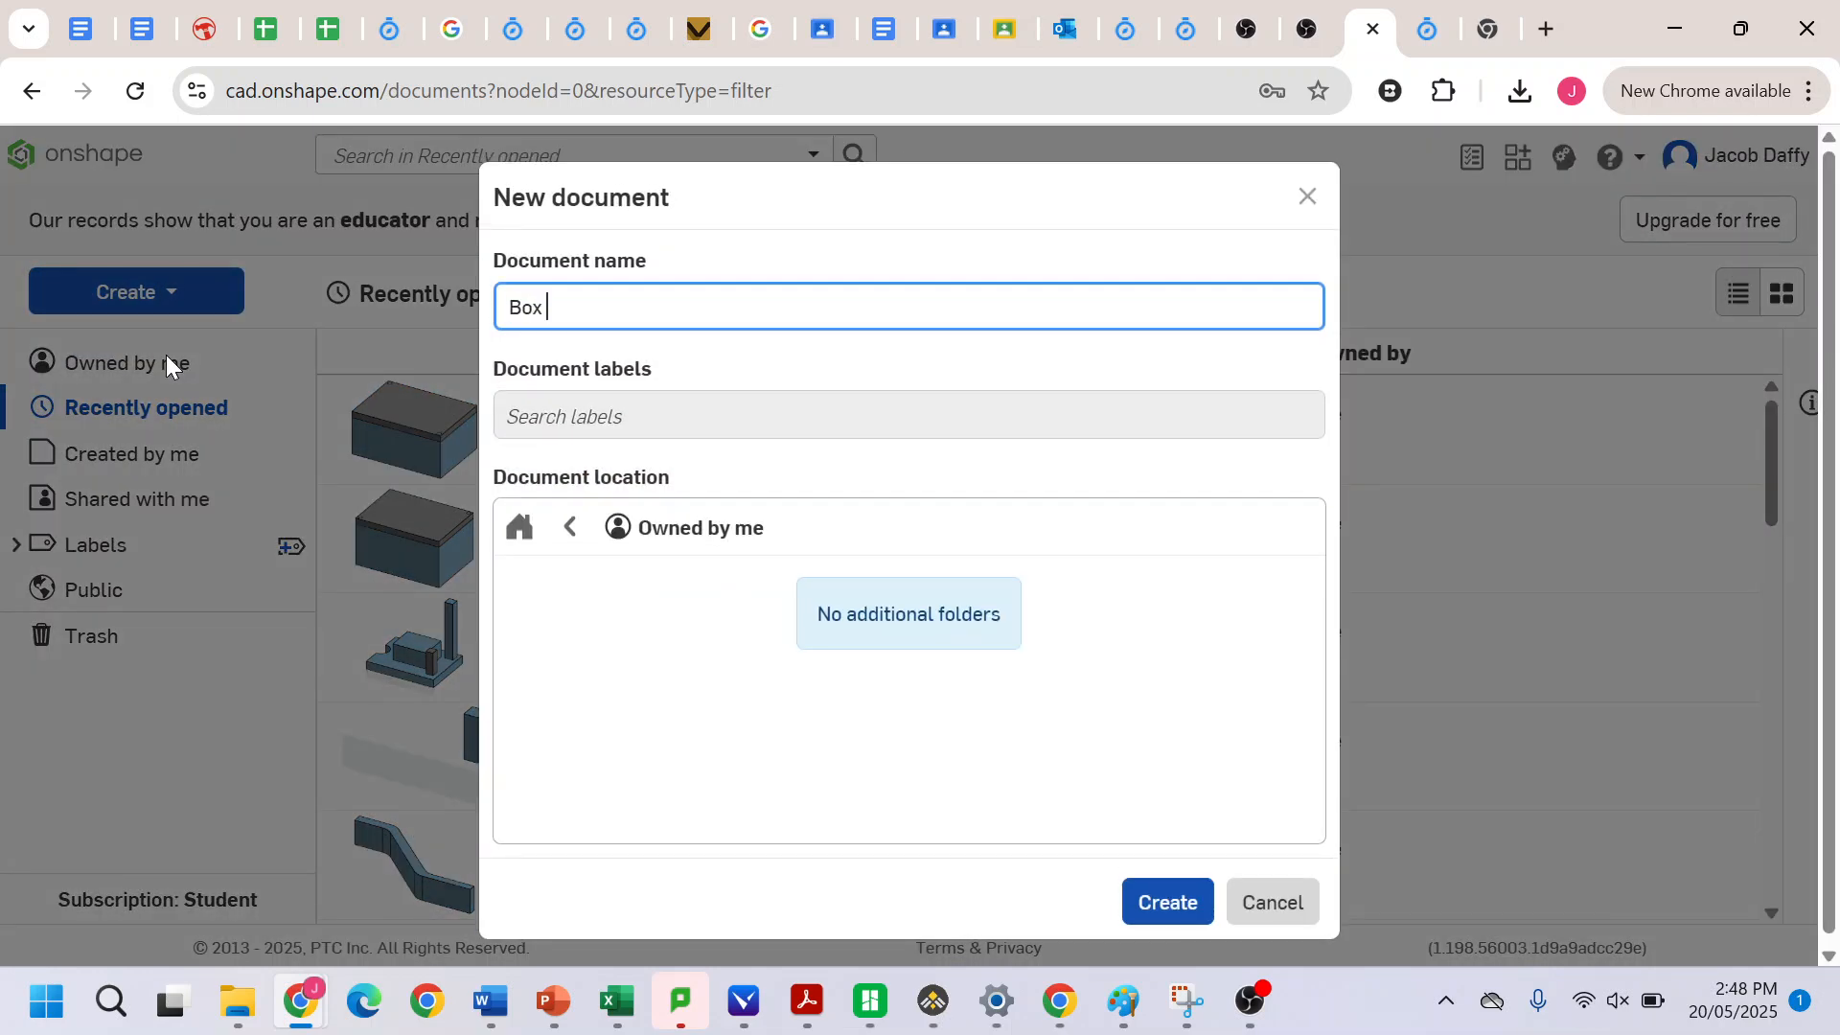
type("with Lid")
left_click(1161, 893)
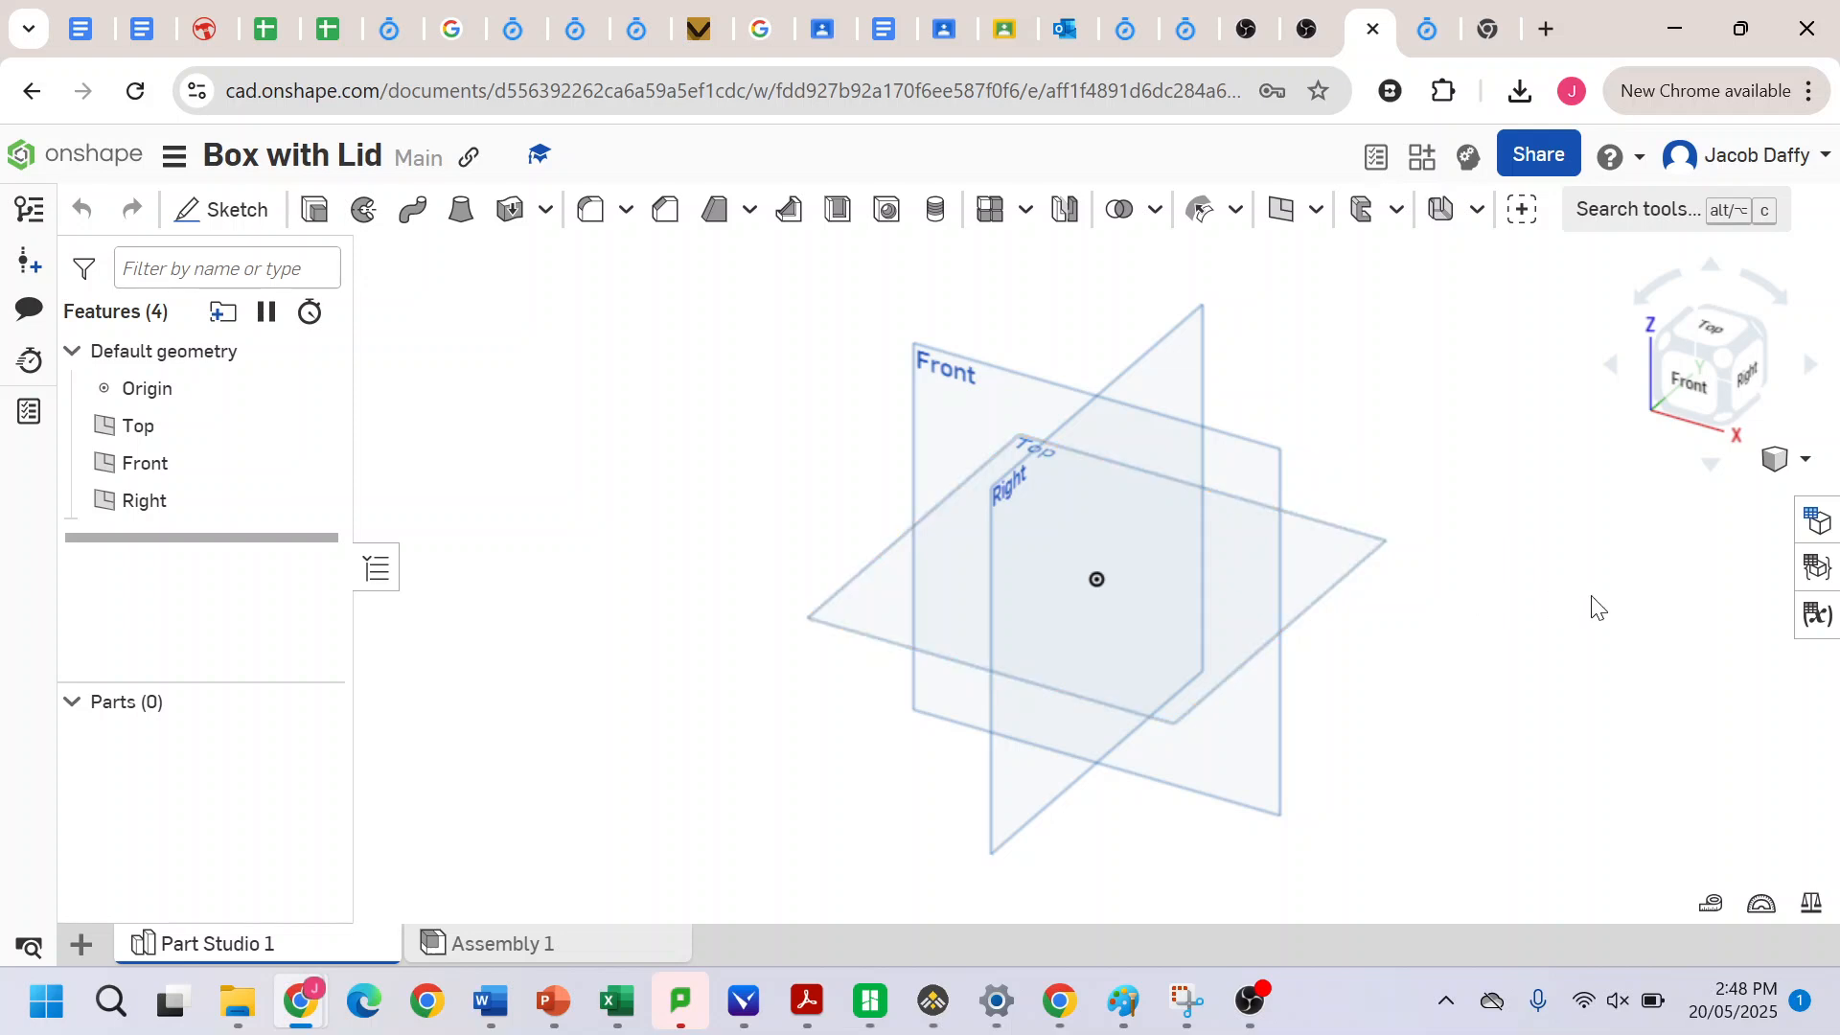
- Add a length variable named scaleVariable with a value of 10 mm to the Part Studio's variable table
left_click(1813, 618)
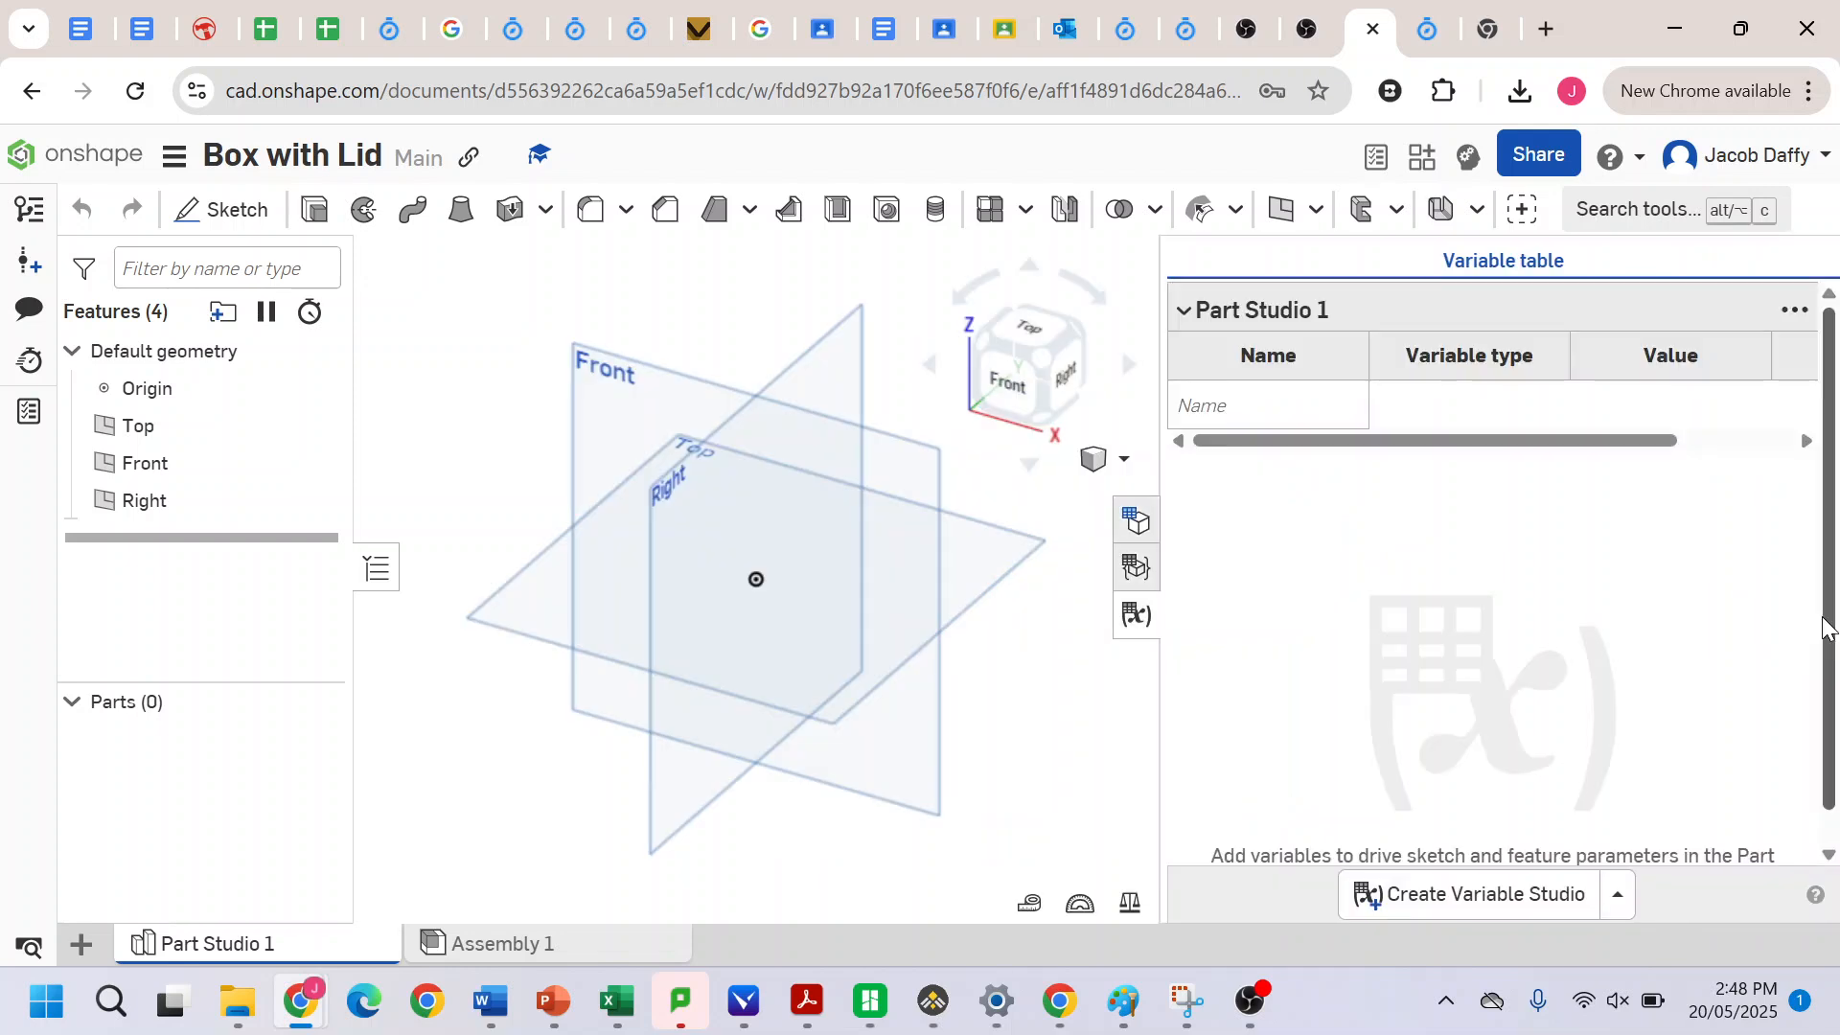
left_click(1249, 419)
type("scale")
key("BackSpace")
key("BackSpace")
key("BackSpace")
key("BackSpace")
key("BackSpace")
key("BackSpace")
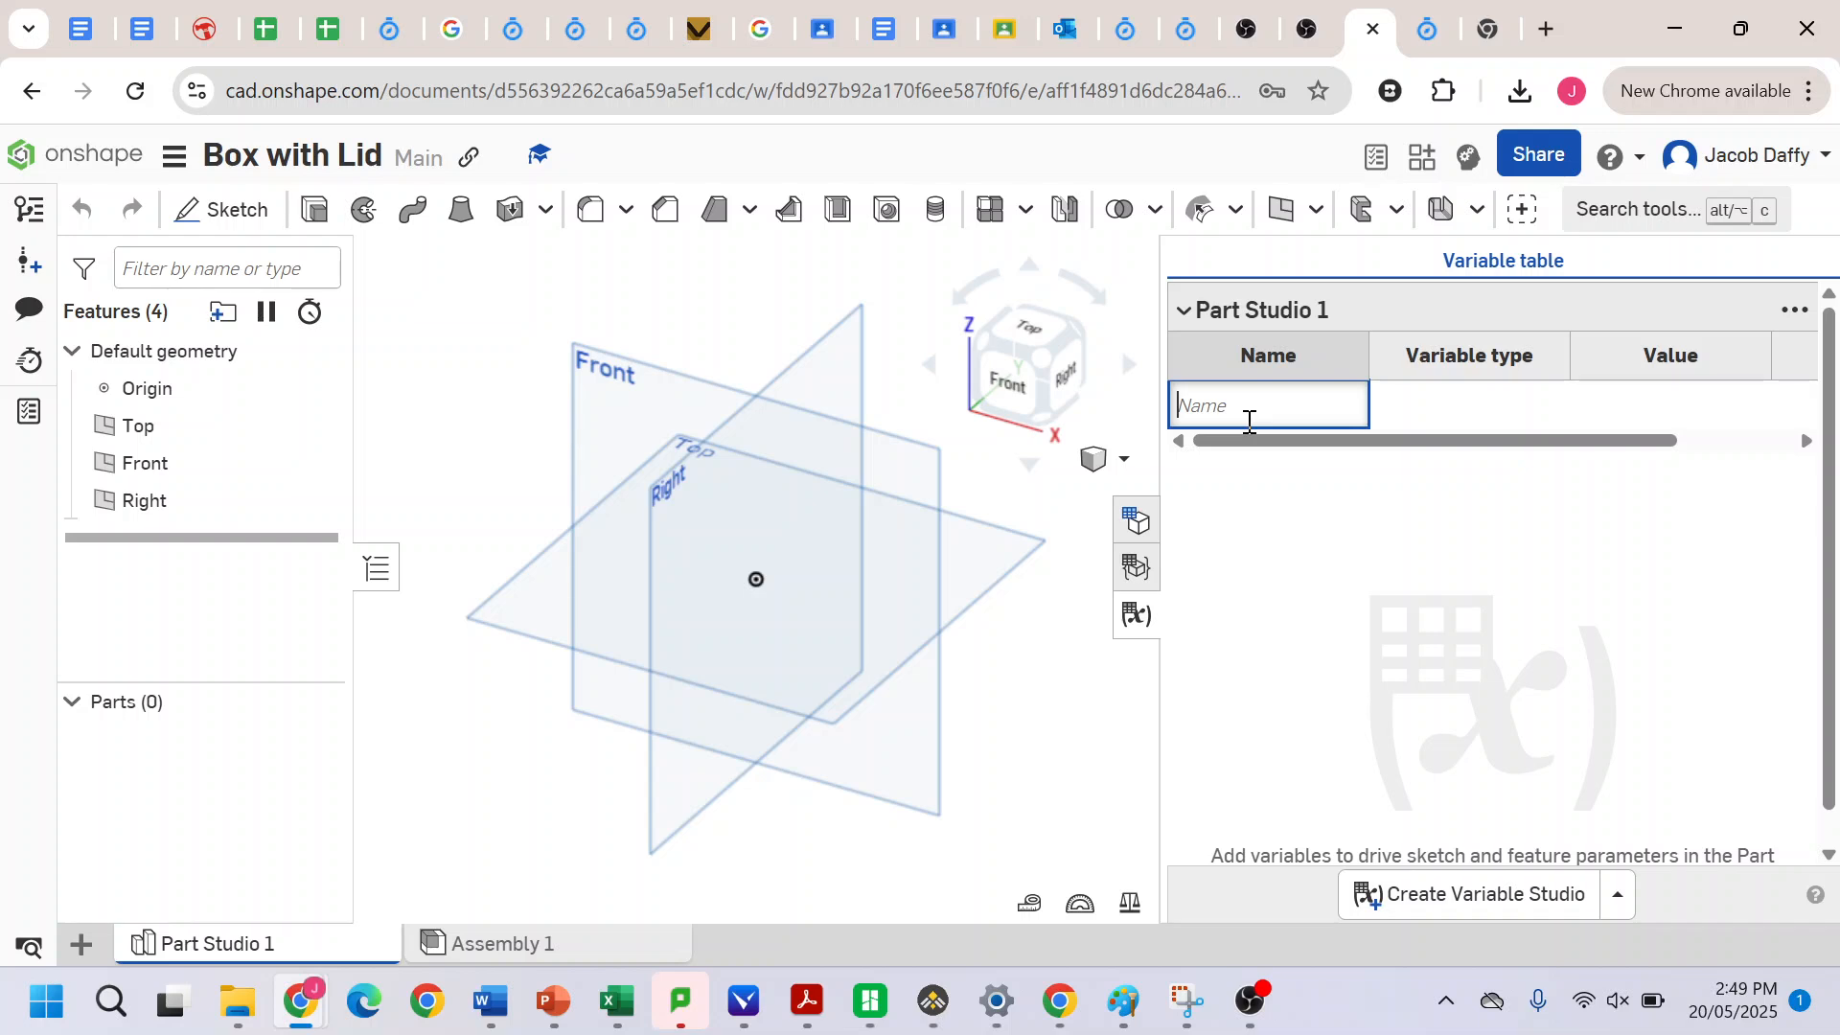
type("scaleVariable")
key("Return")
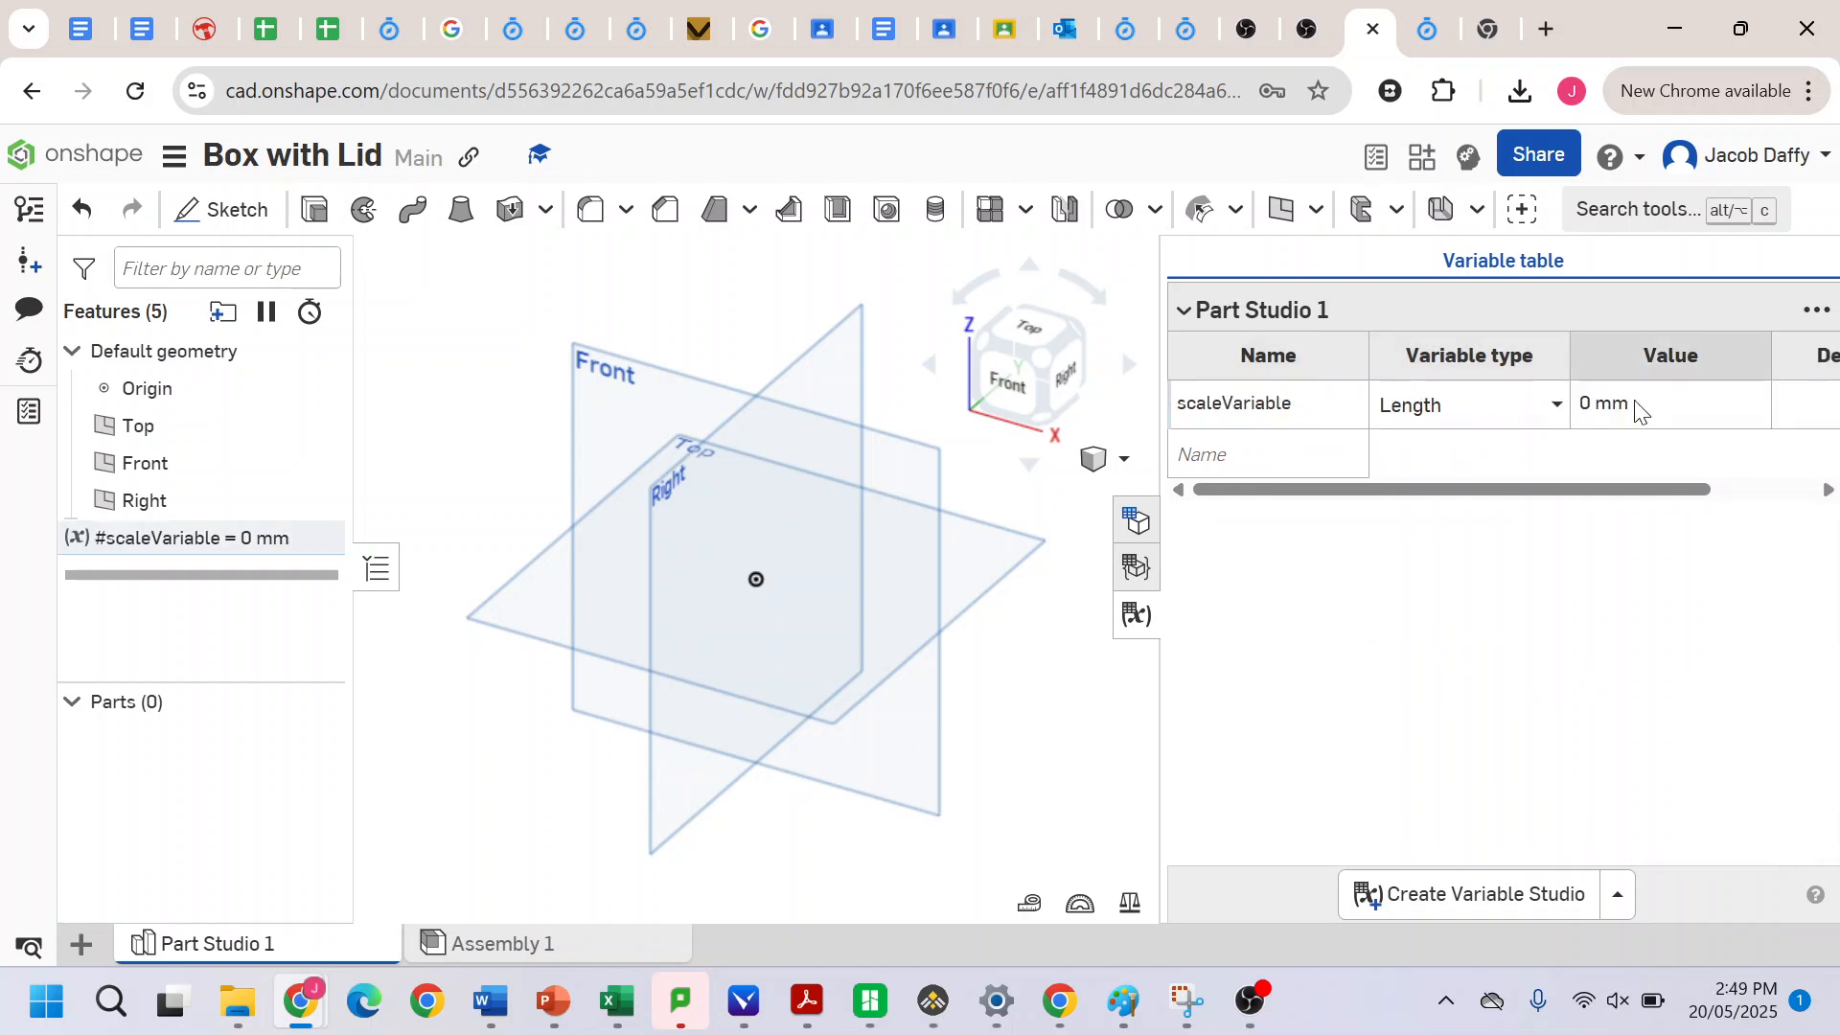
left_click(1640, 404)
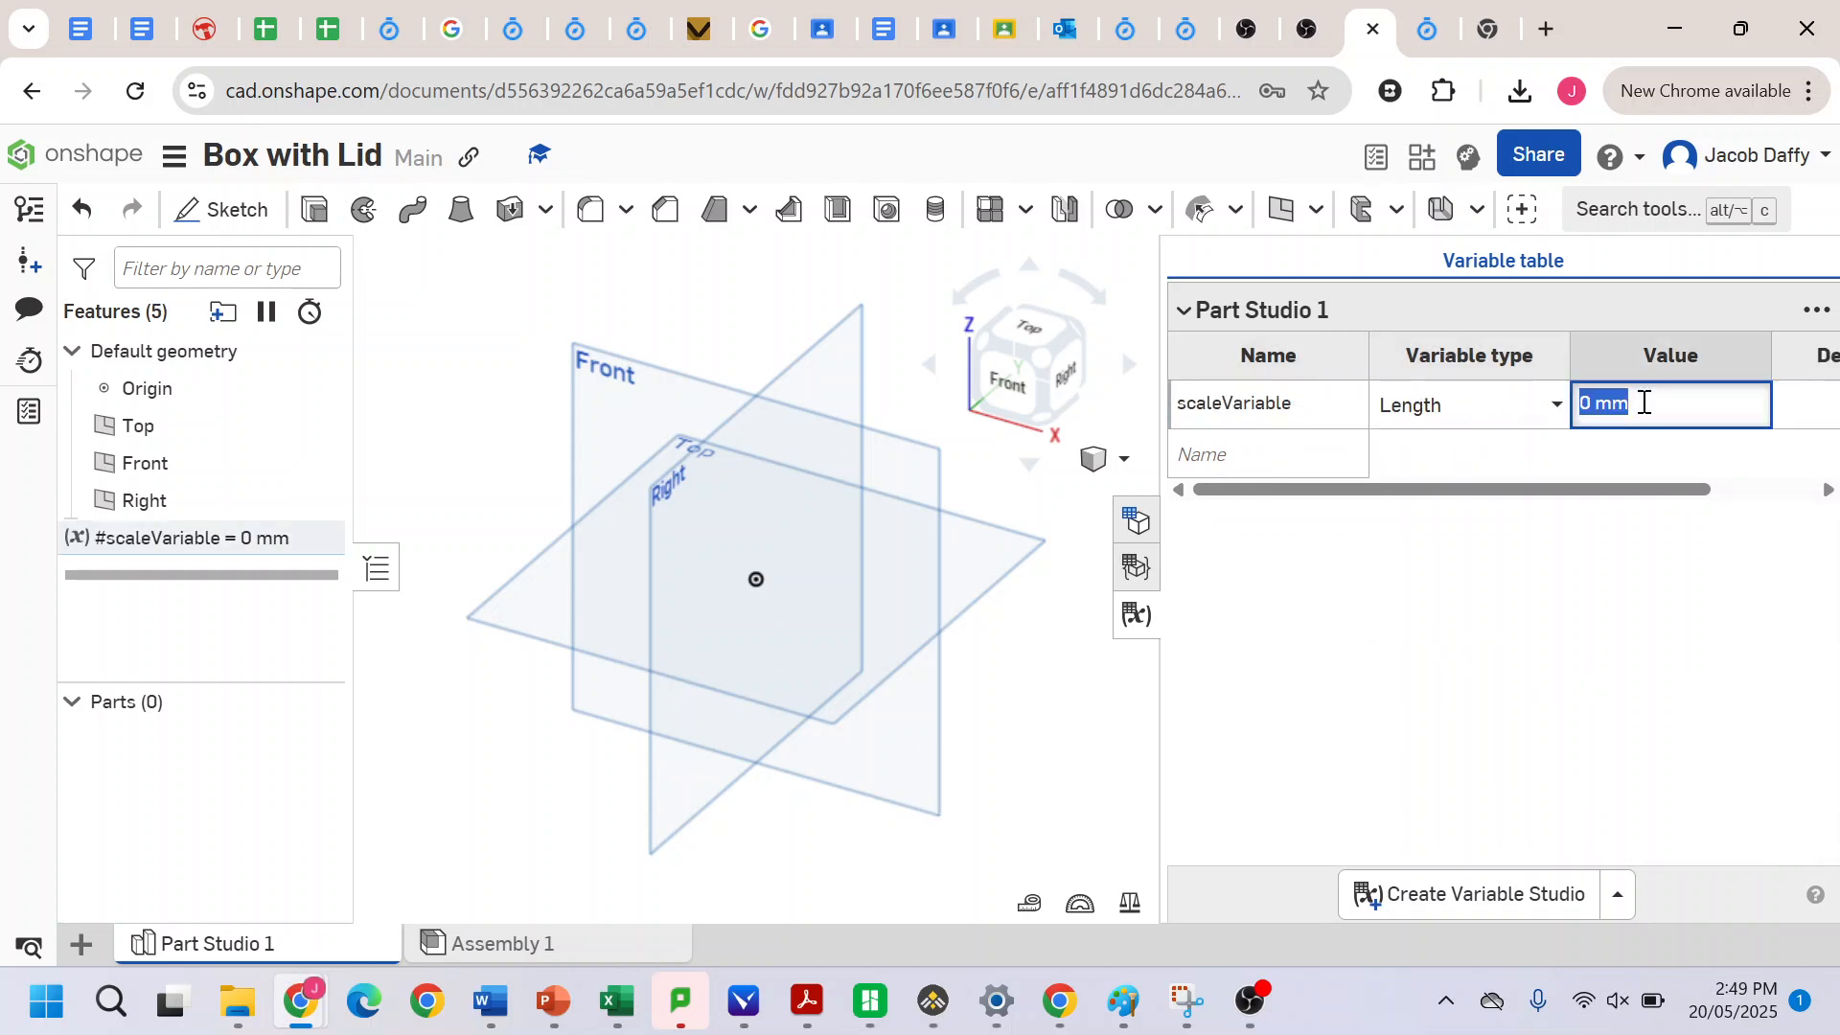
type("10")
key("Return")
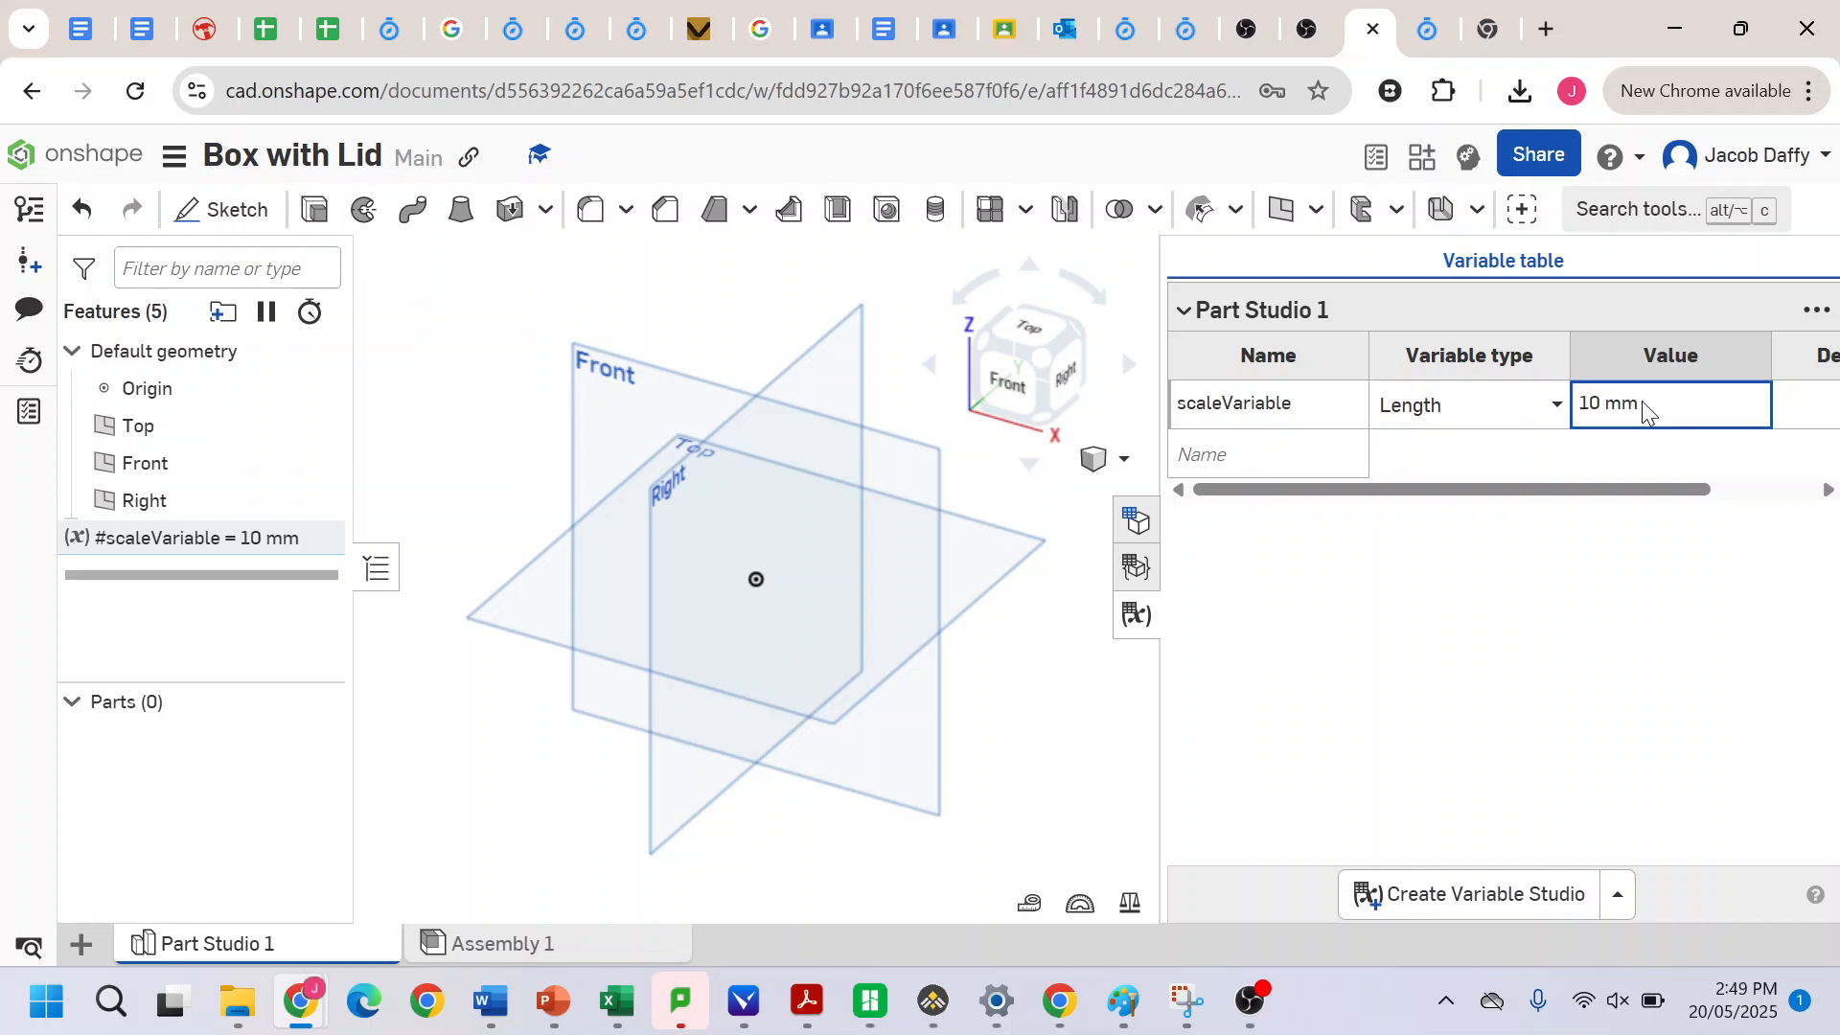
- Add a length variable named length and set its value to #scaleVariable*7
left_click(1271, 452)
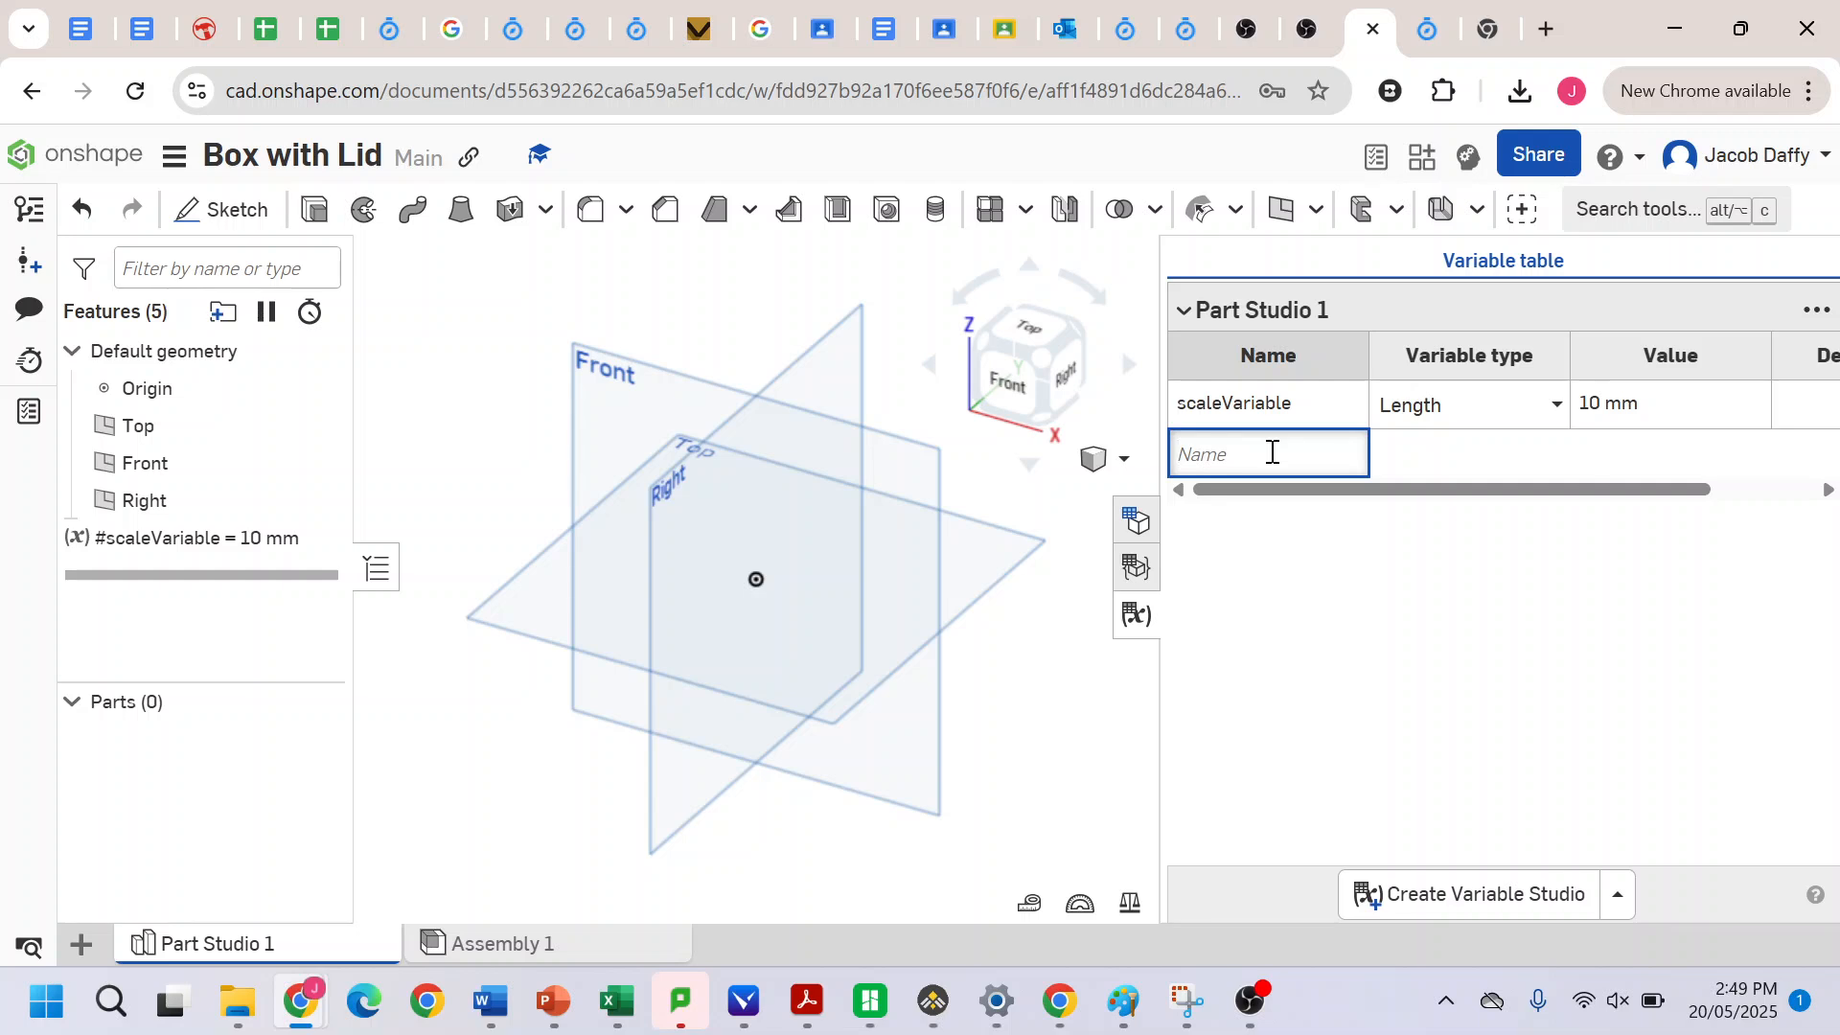
type("length")
key("Return")
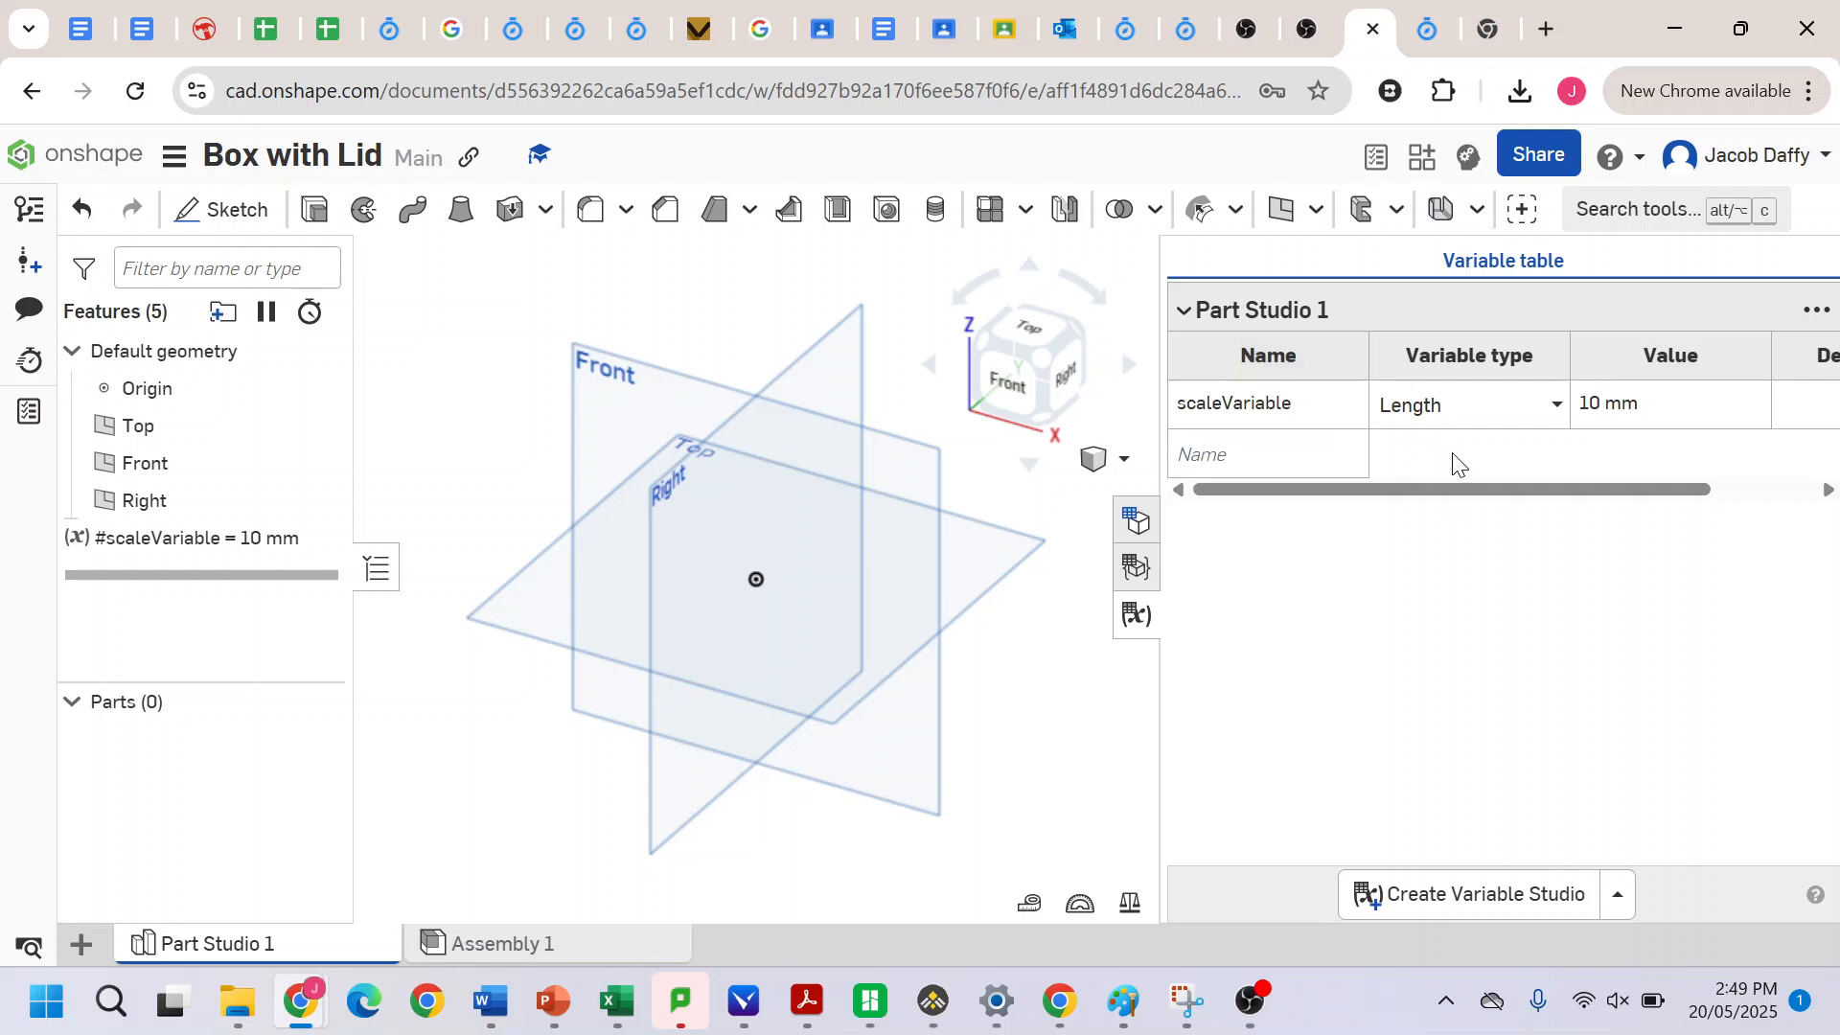
left_click(1647, 458)
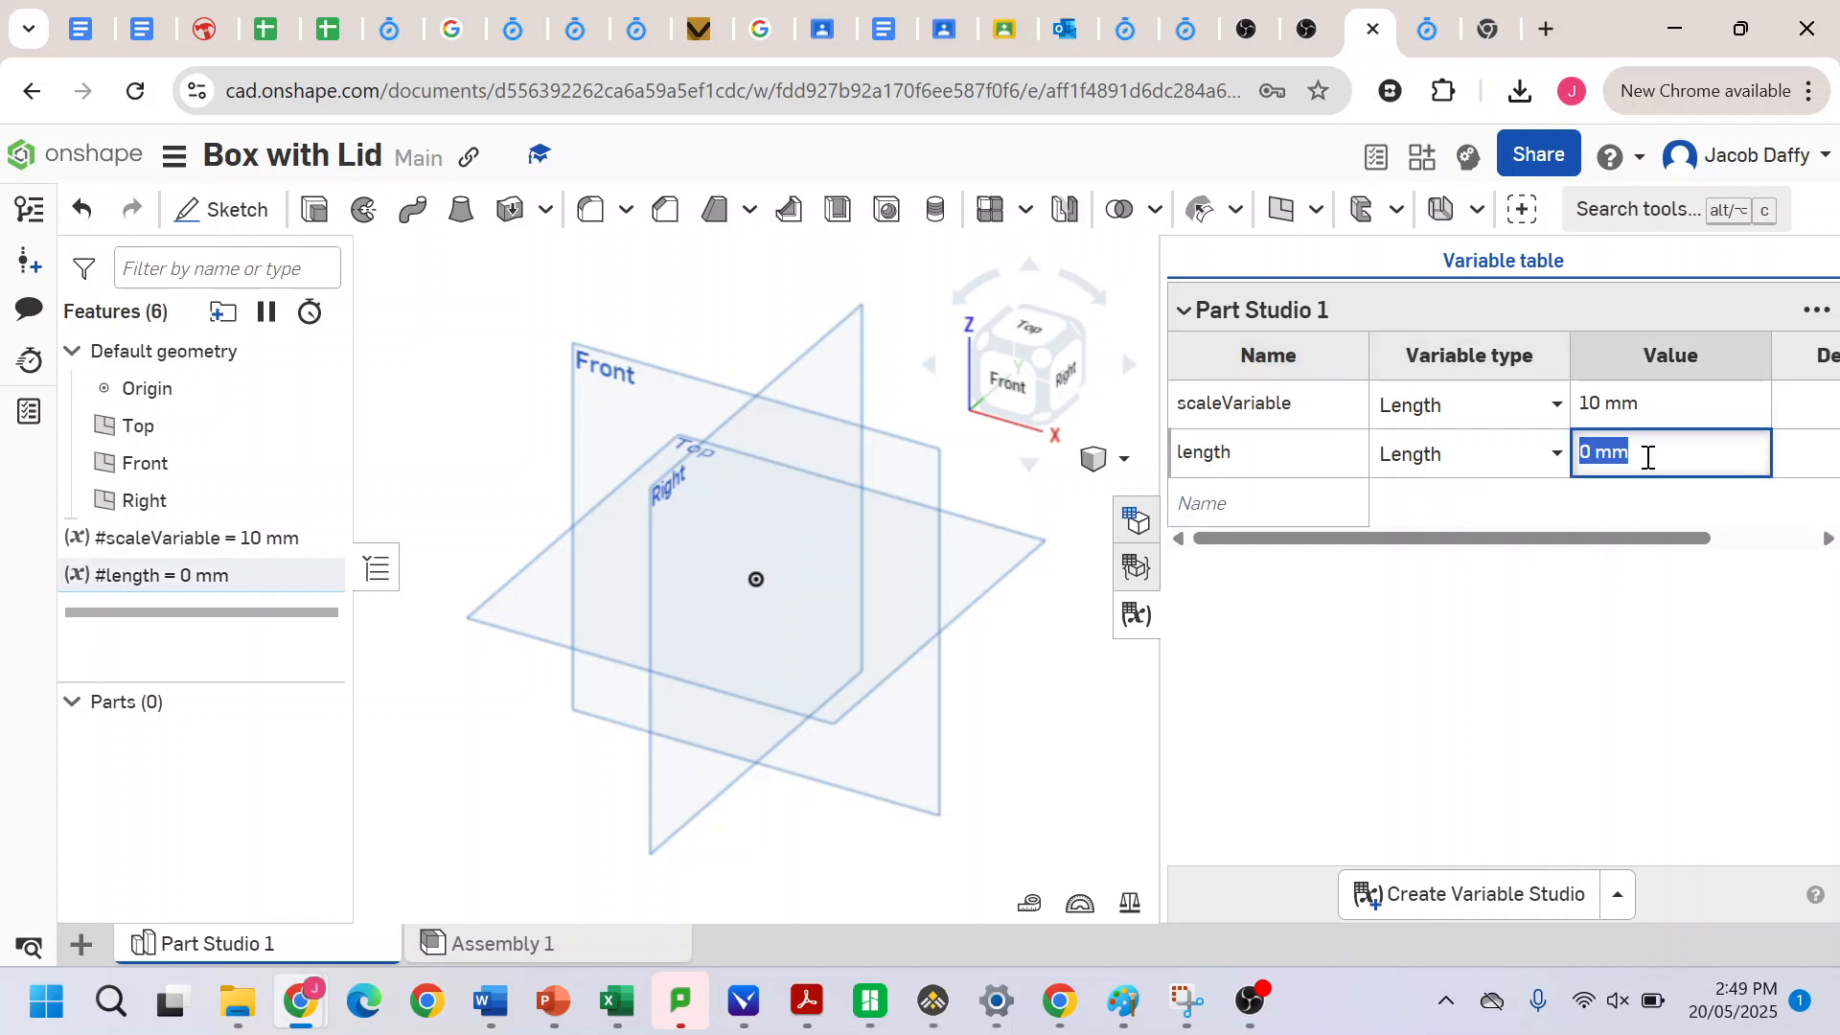
type("70")
key("BackSpace")
key("BackSpace")
type("s")
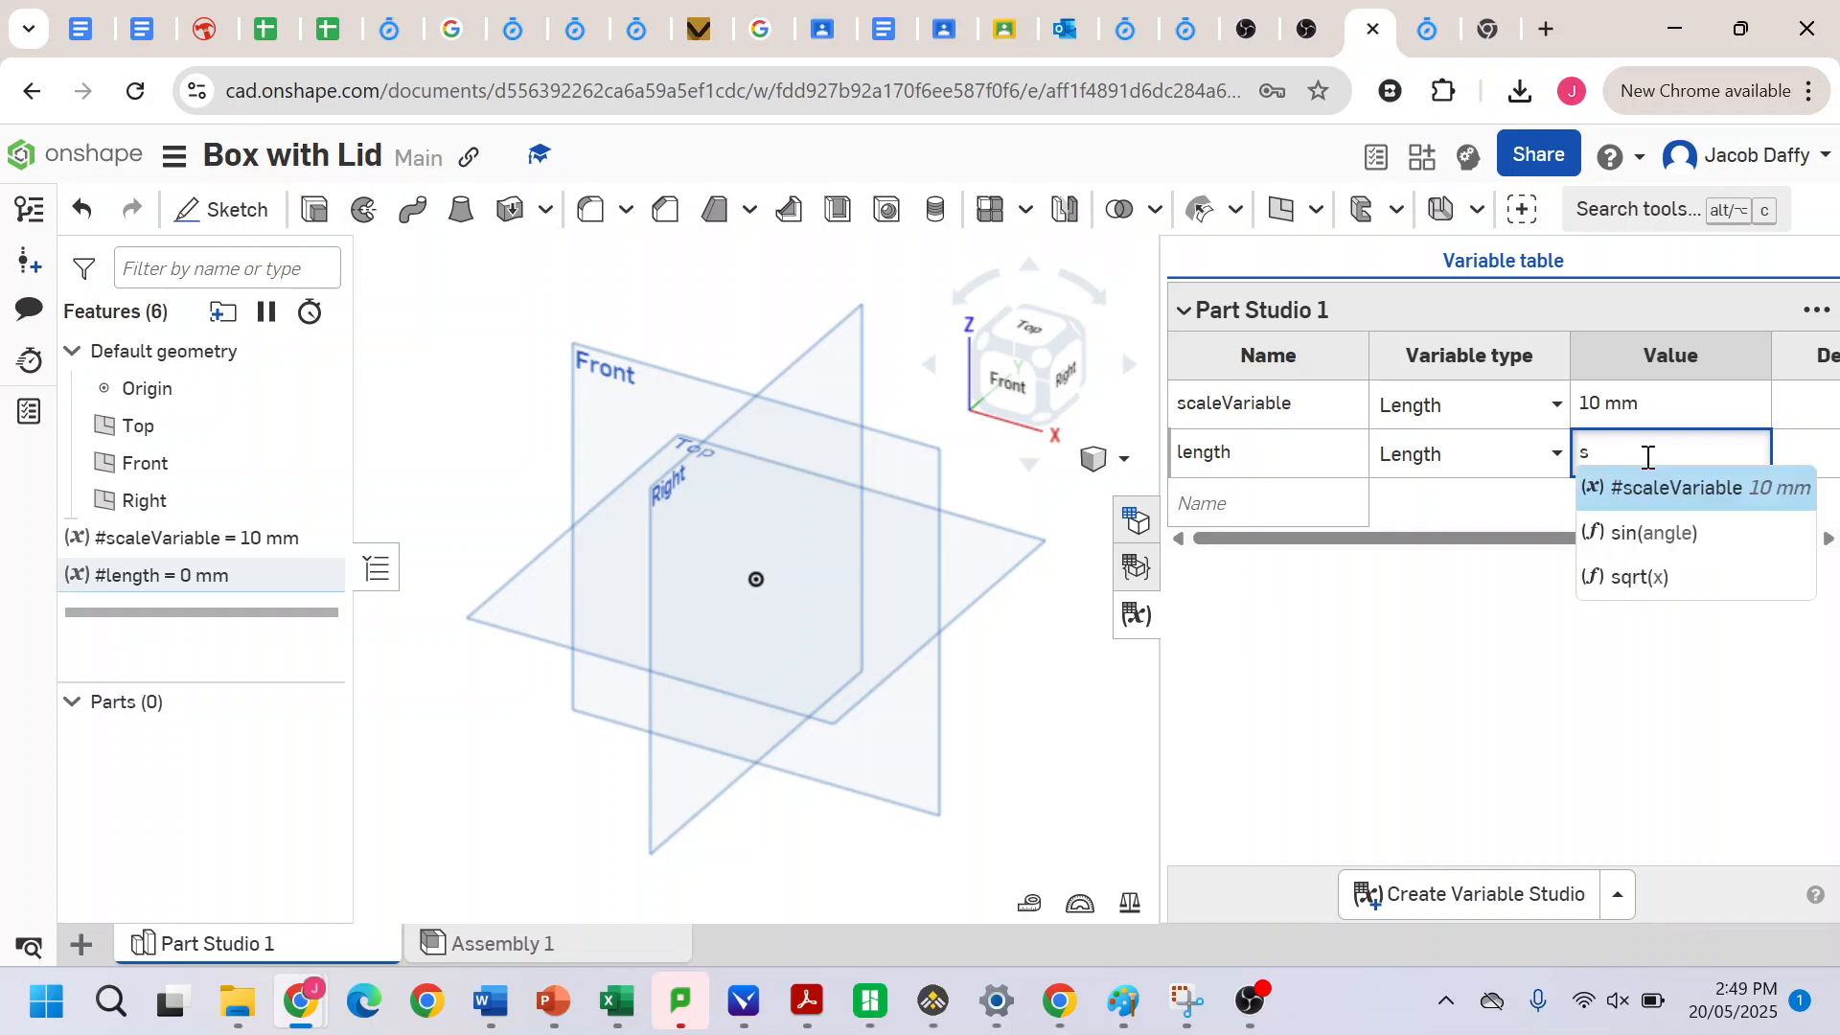
left_click(1653, 488)
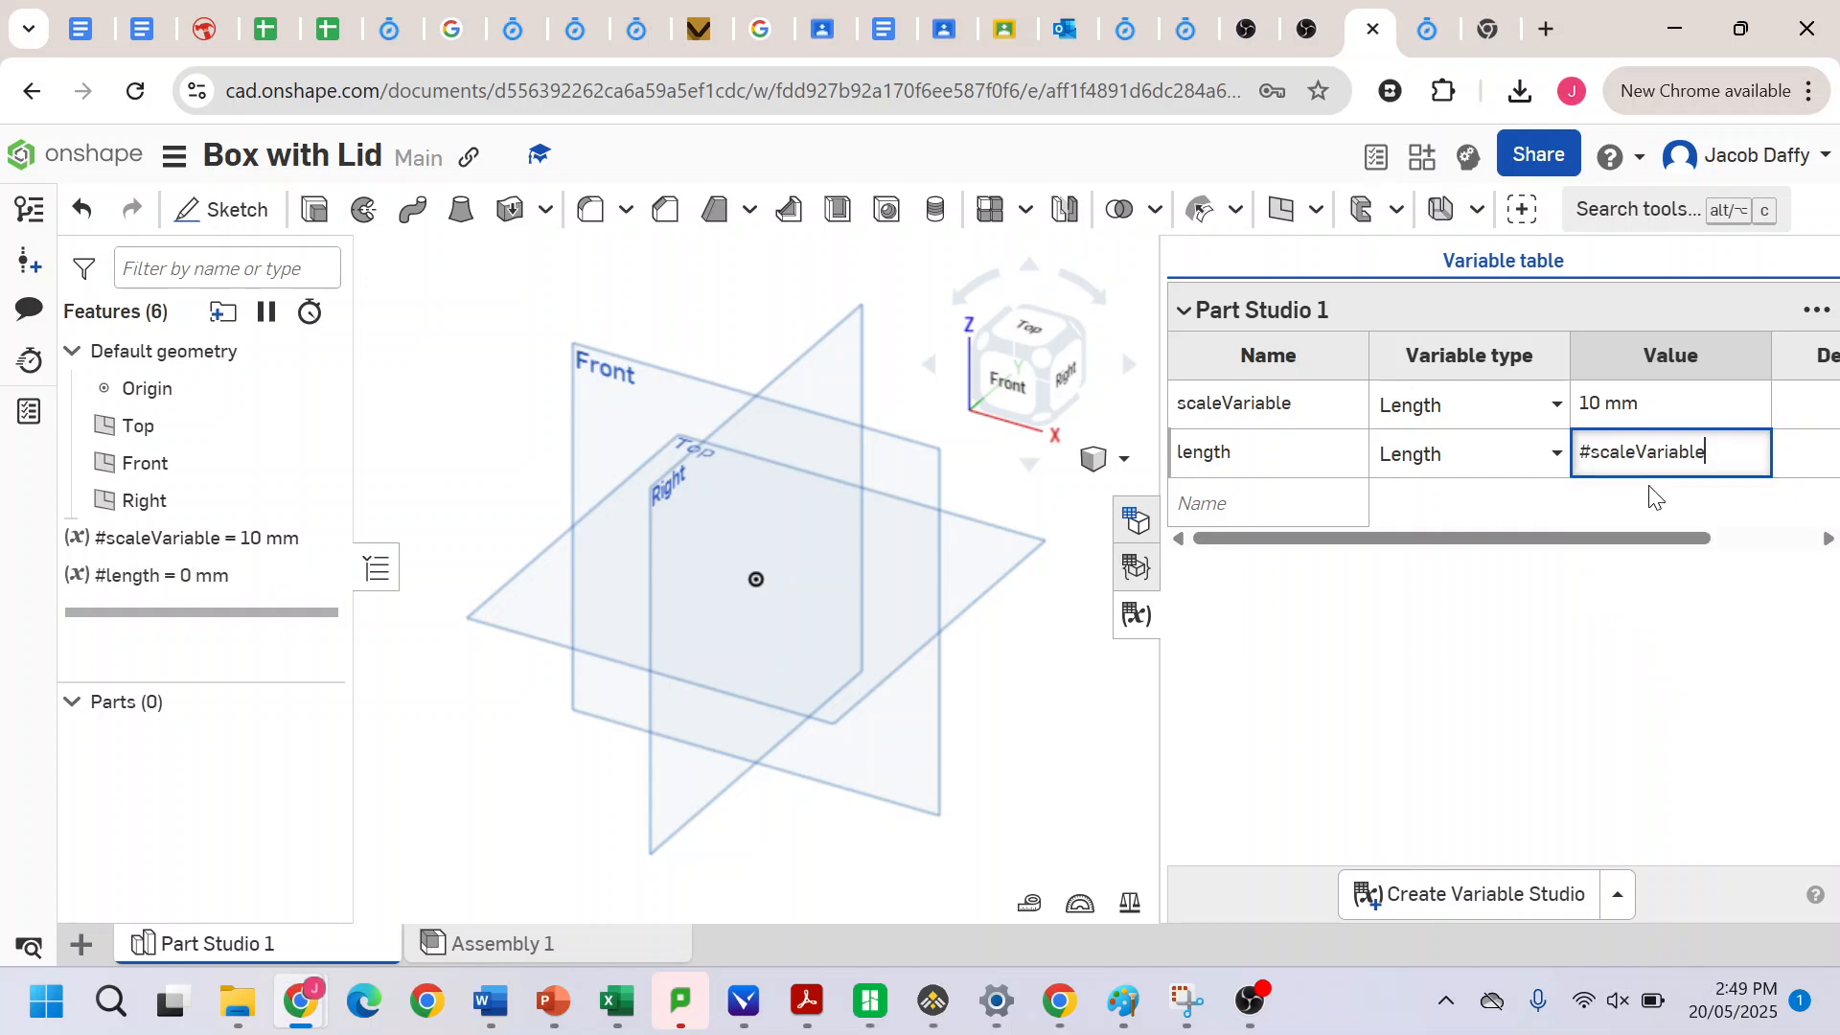
type("*7")
key("Return")
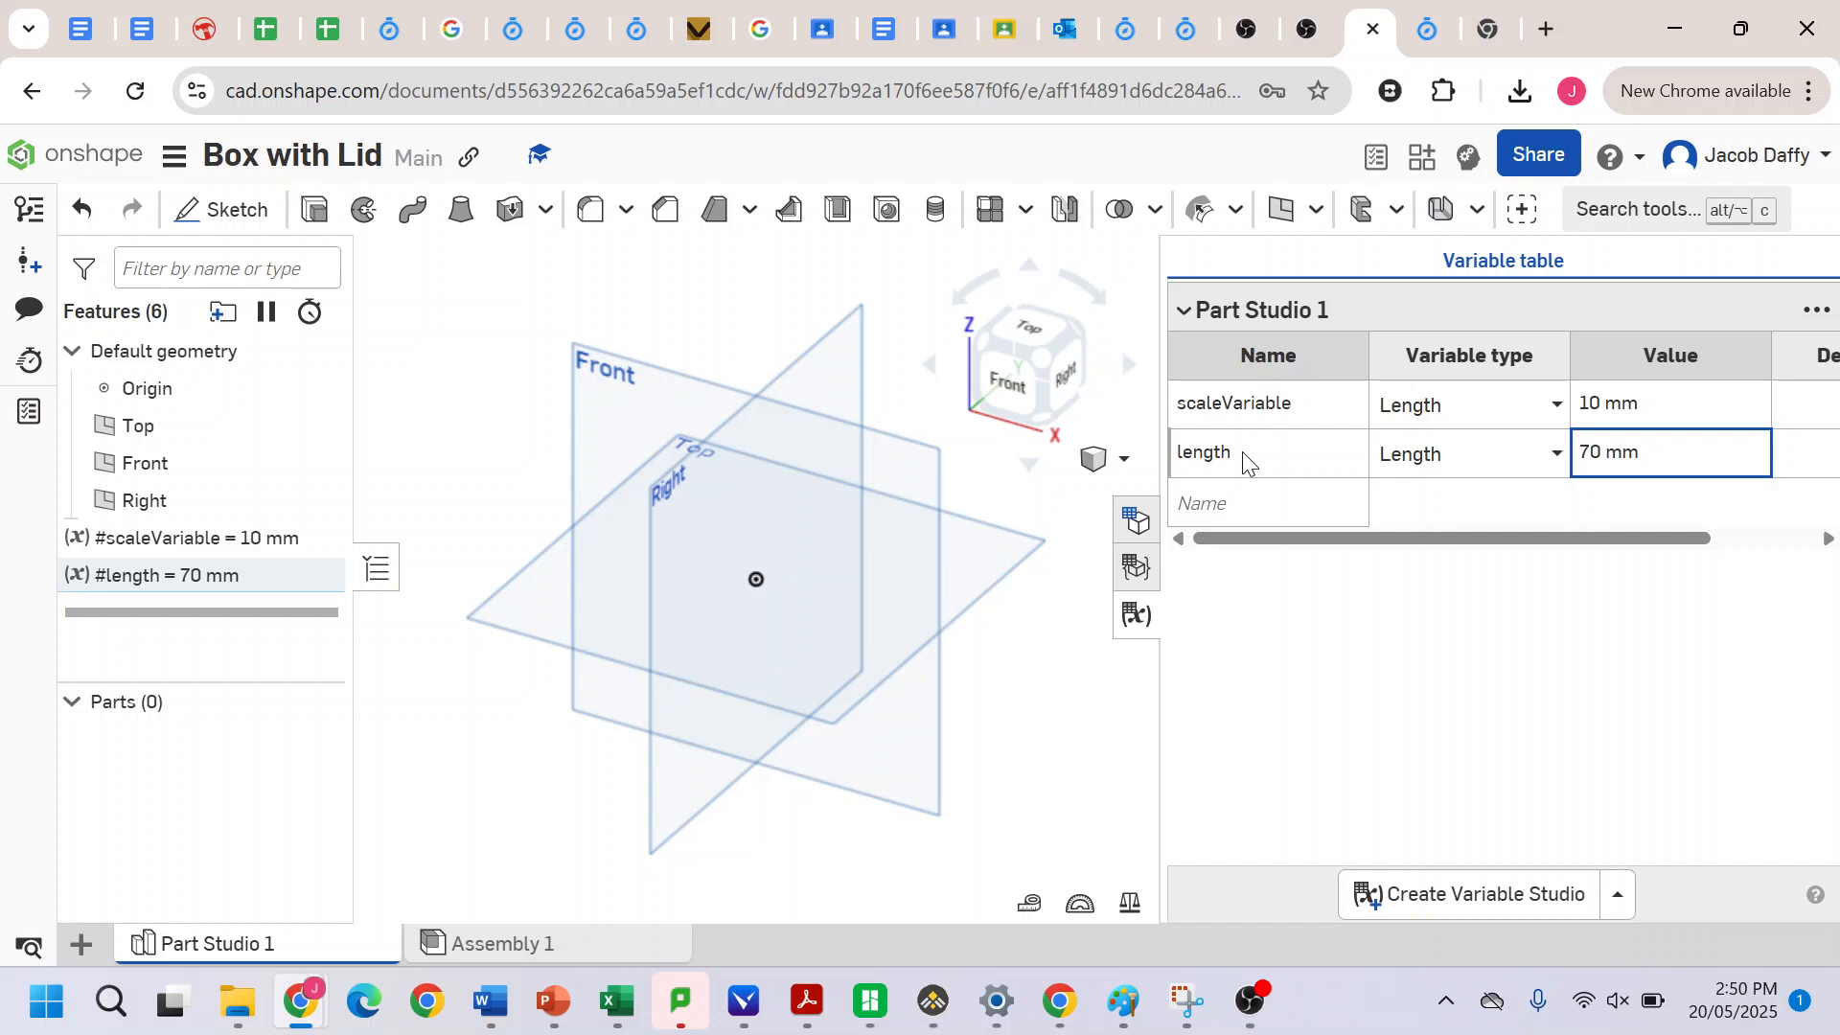
- Add a length variable named width and set its value to #scaleVariable*5
left_click(1237, 496)
type("width")
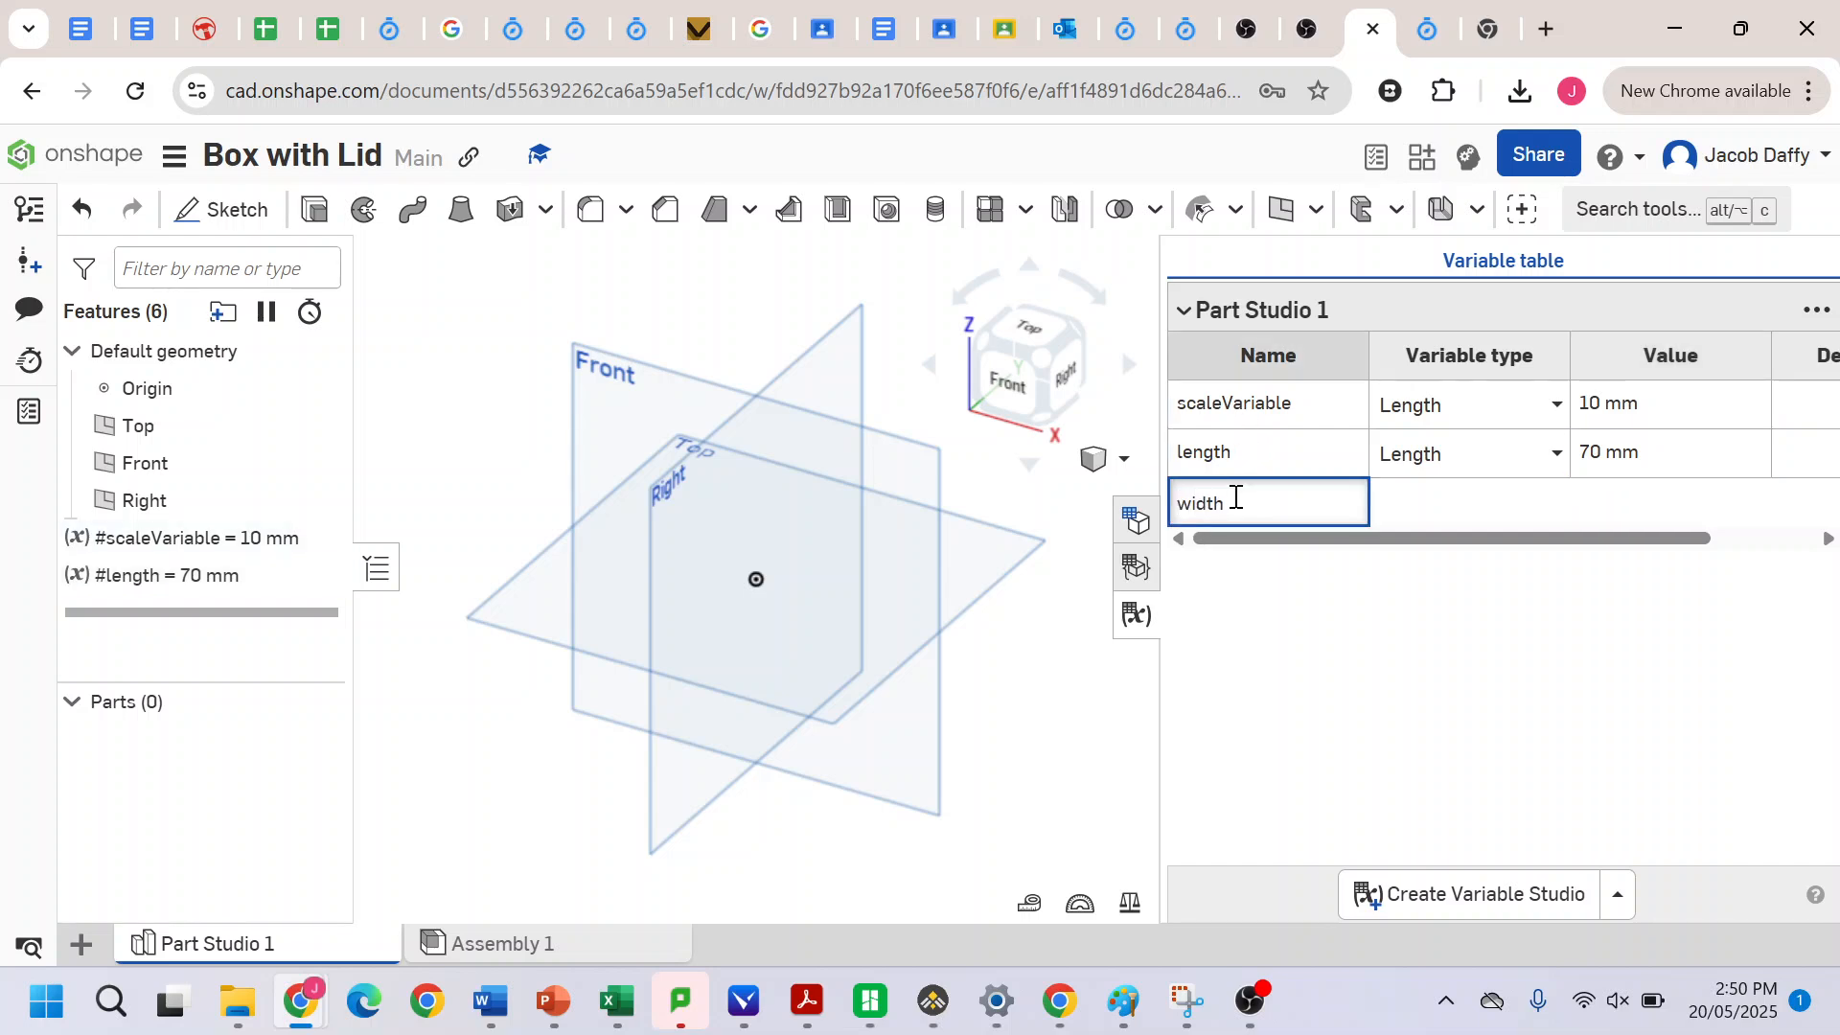
key("Return")
left_click(1650, 490)
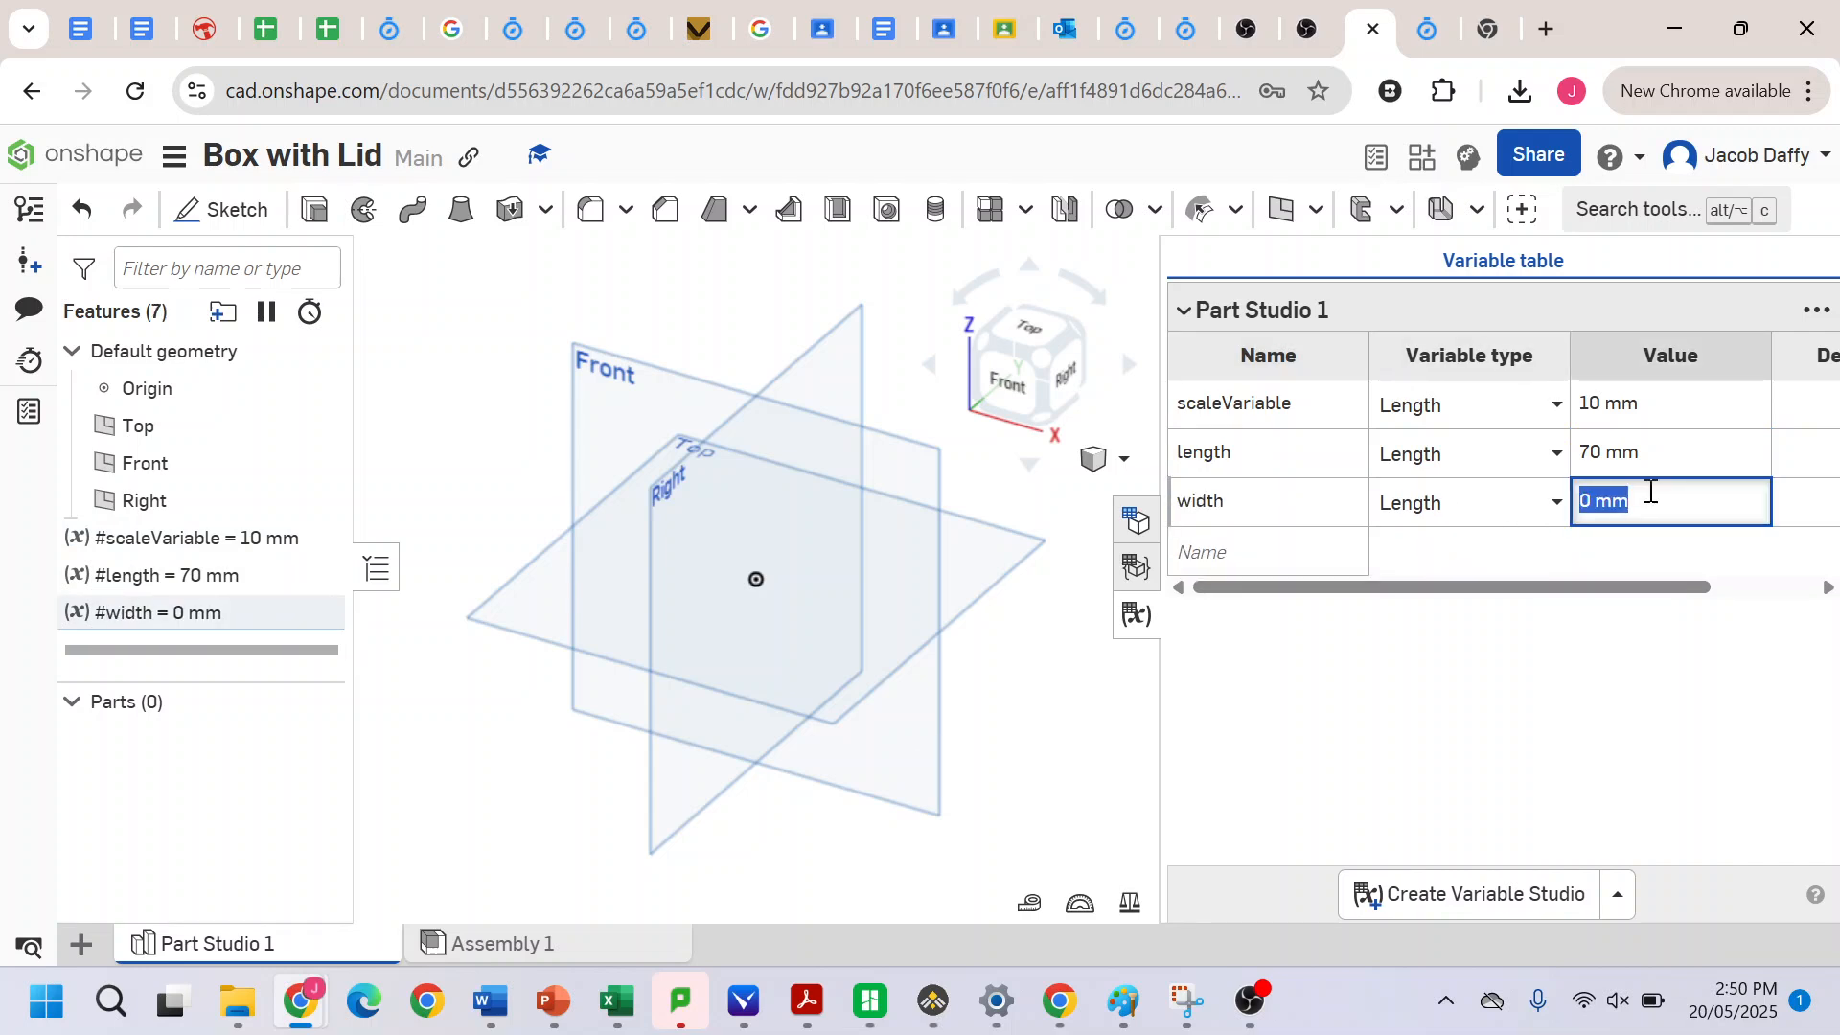
type("5*")
key("BackSpace")
key("BackSpace")
type("#s")
left_click(1668, 535)
type("*5")
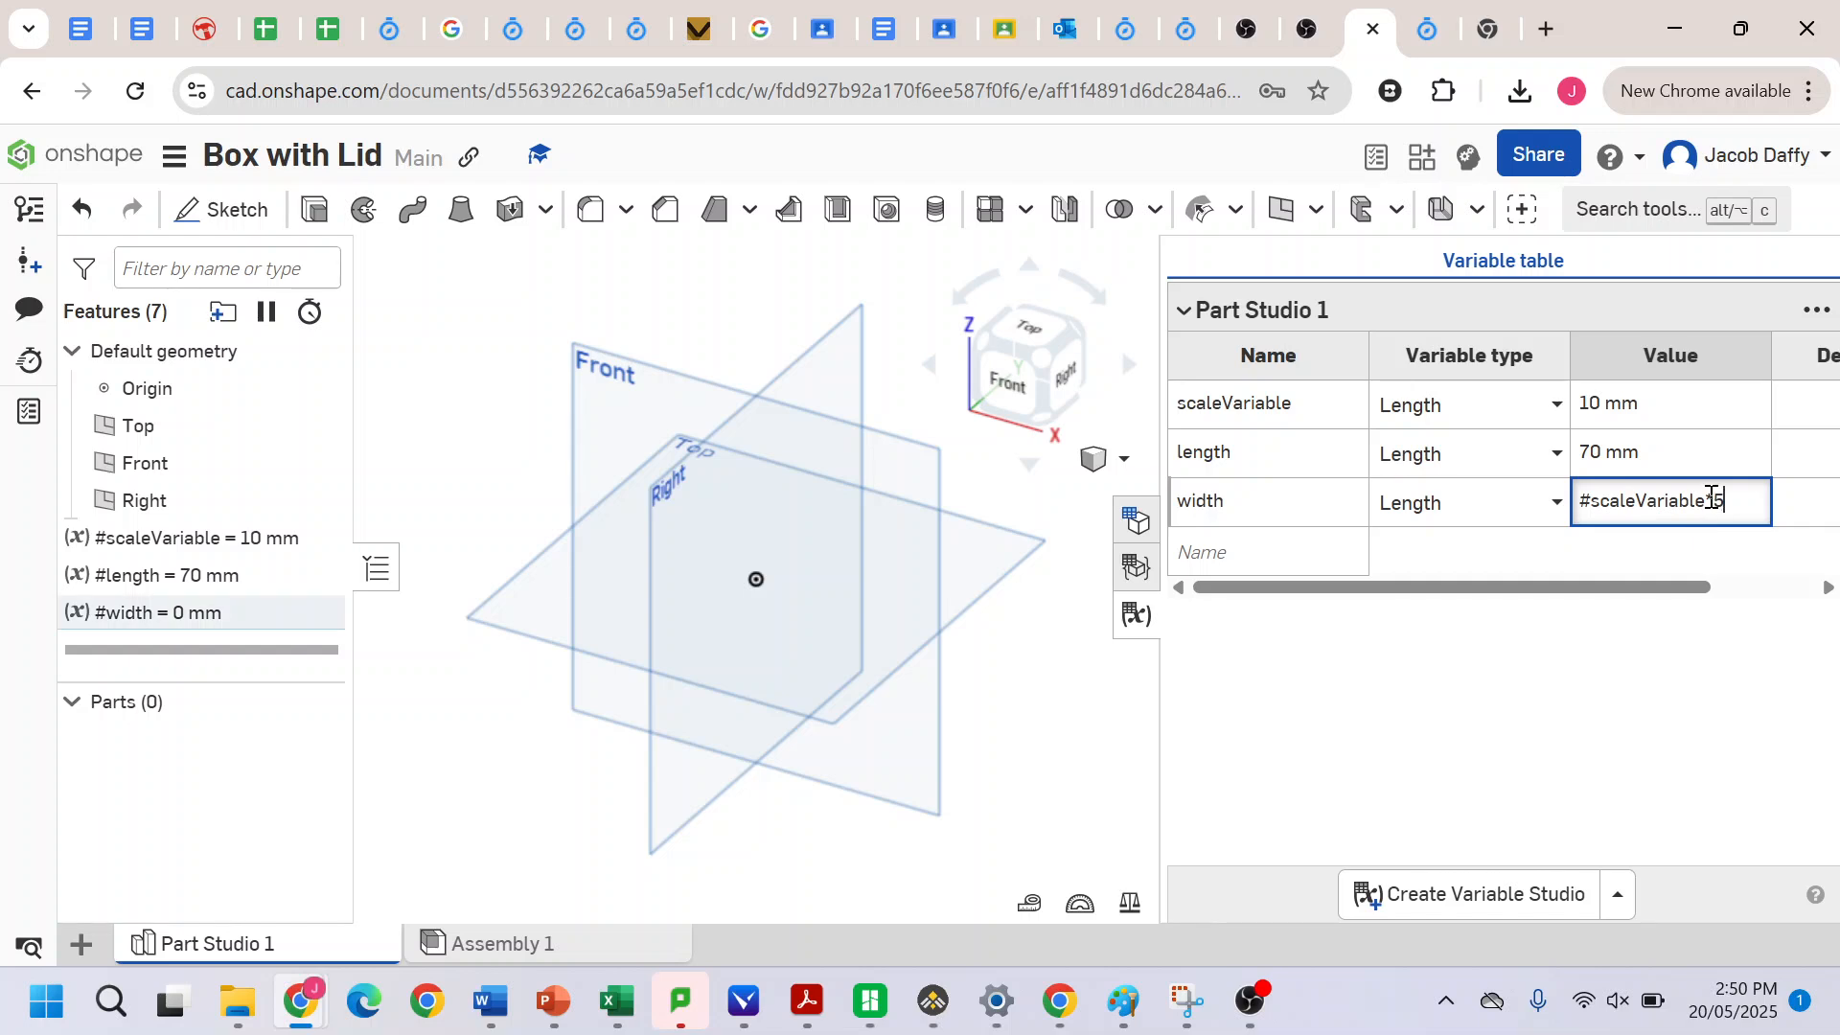
key("Return")
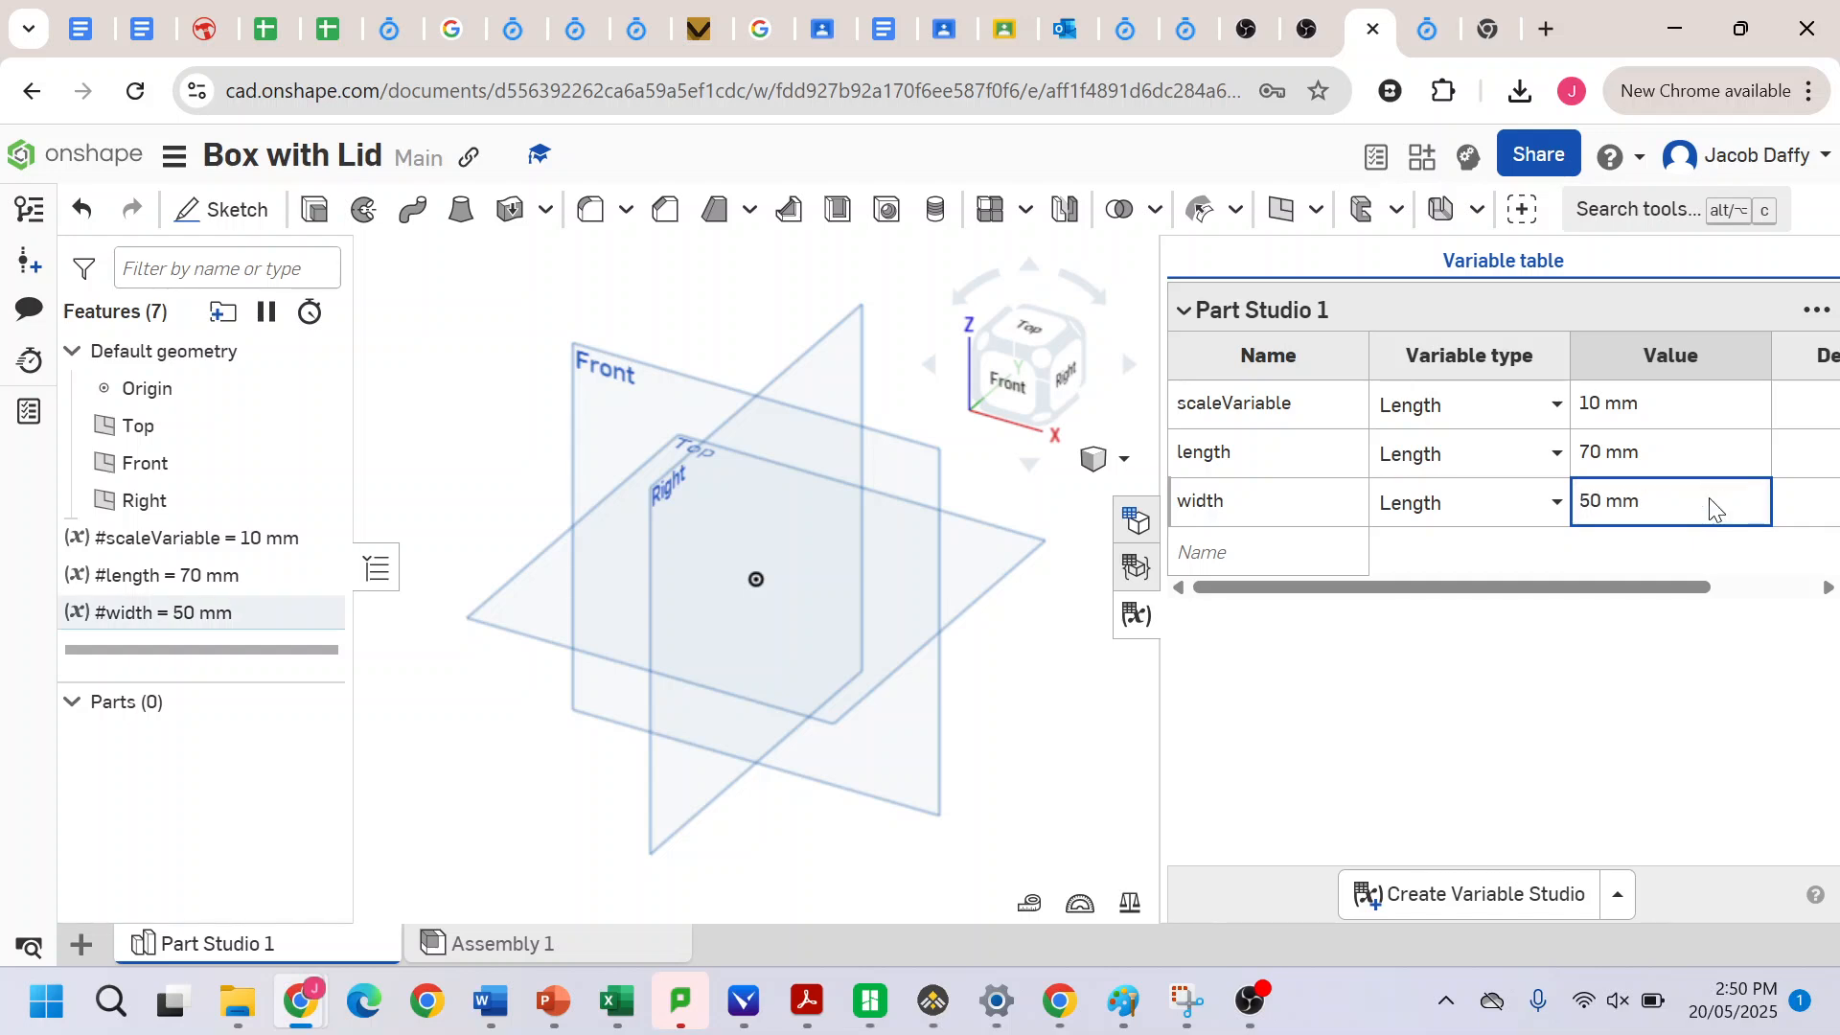
- Add a length variable named height and set its value to #scaleVariable*3
left_click(1278, 545)
type("height")
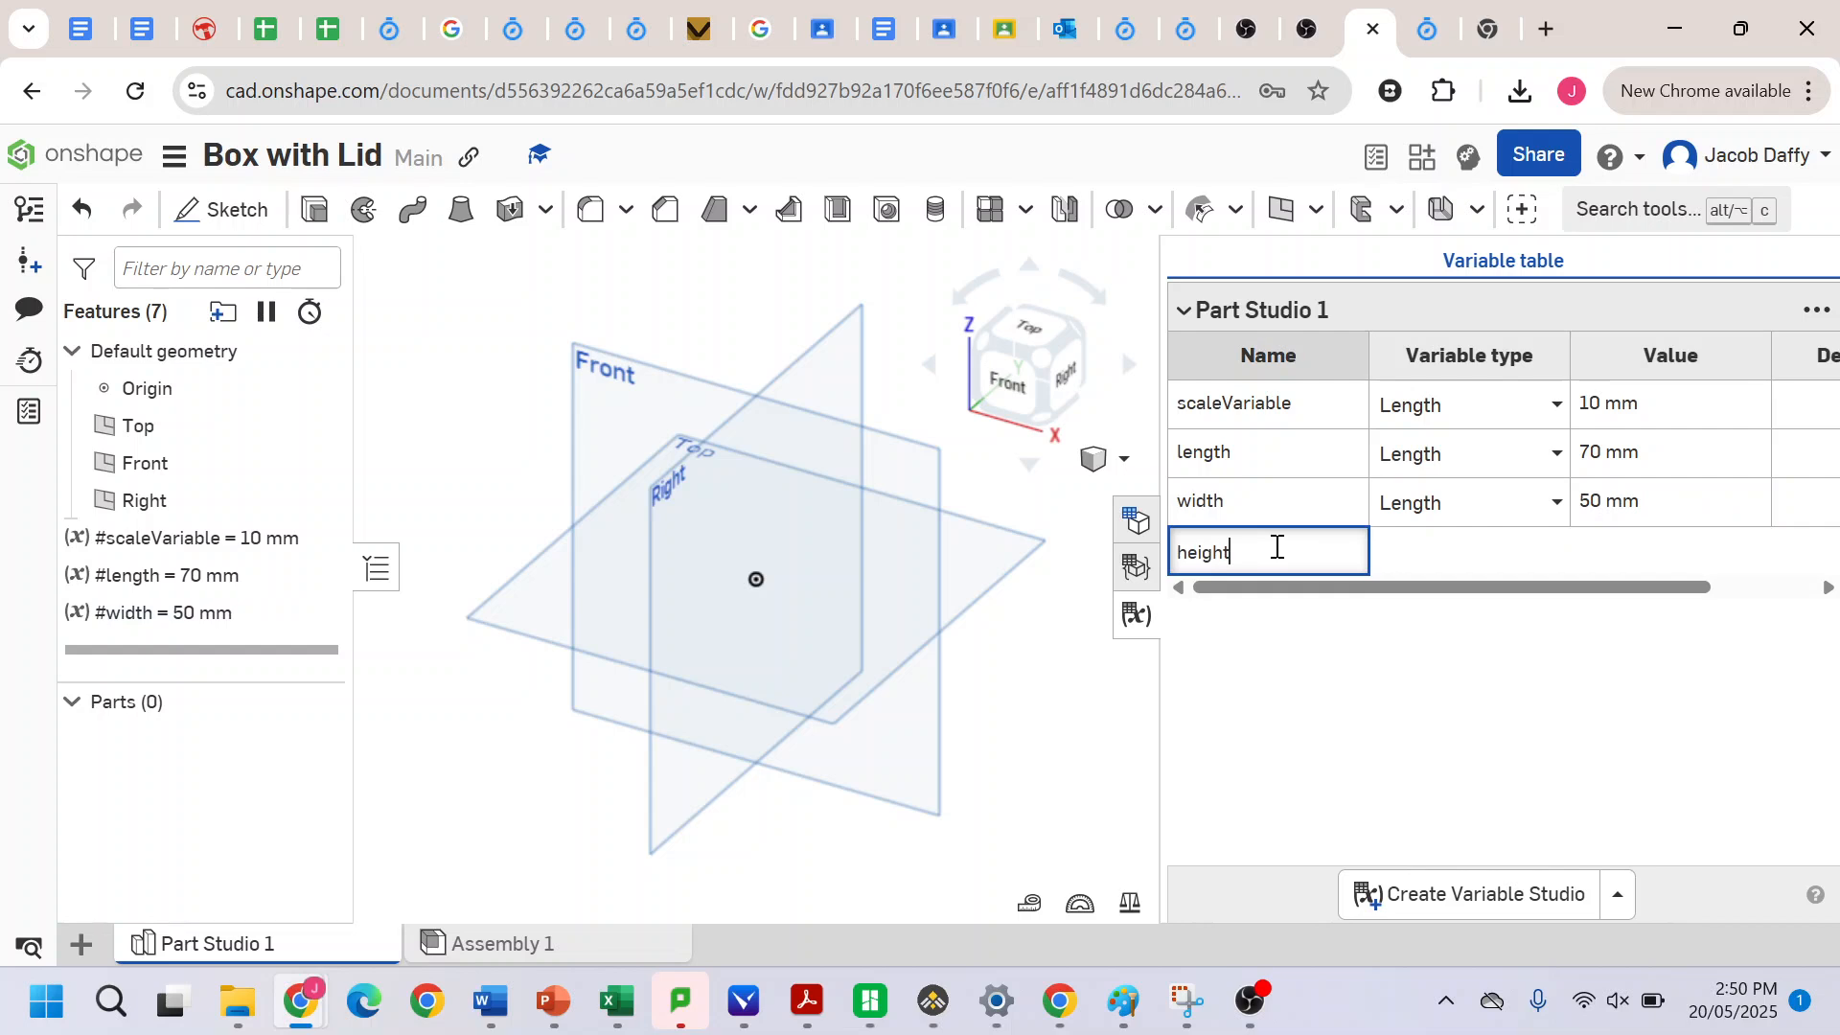
left_click(1462, 550)
left_click(1643, 550)
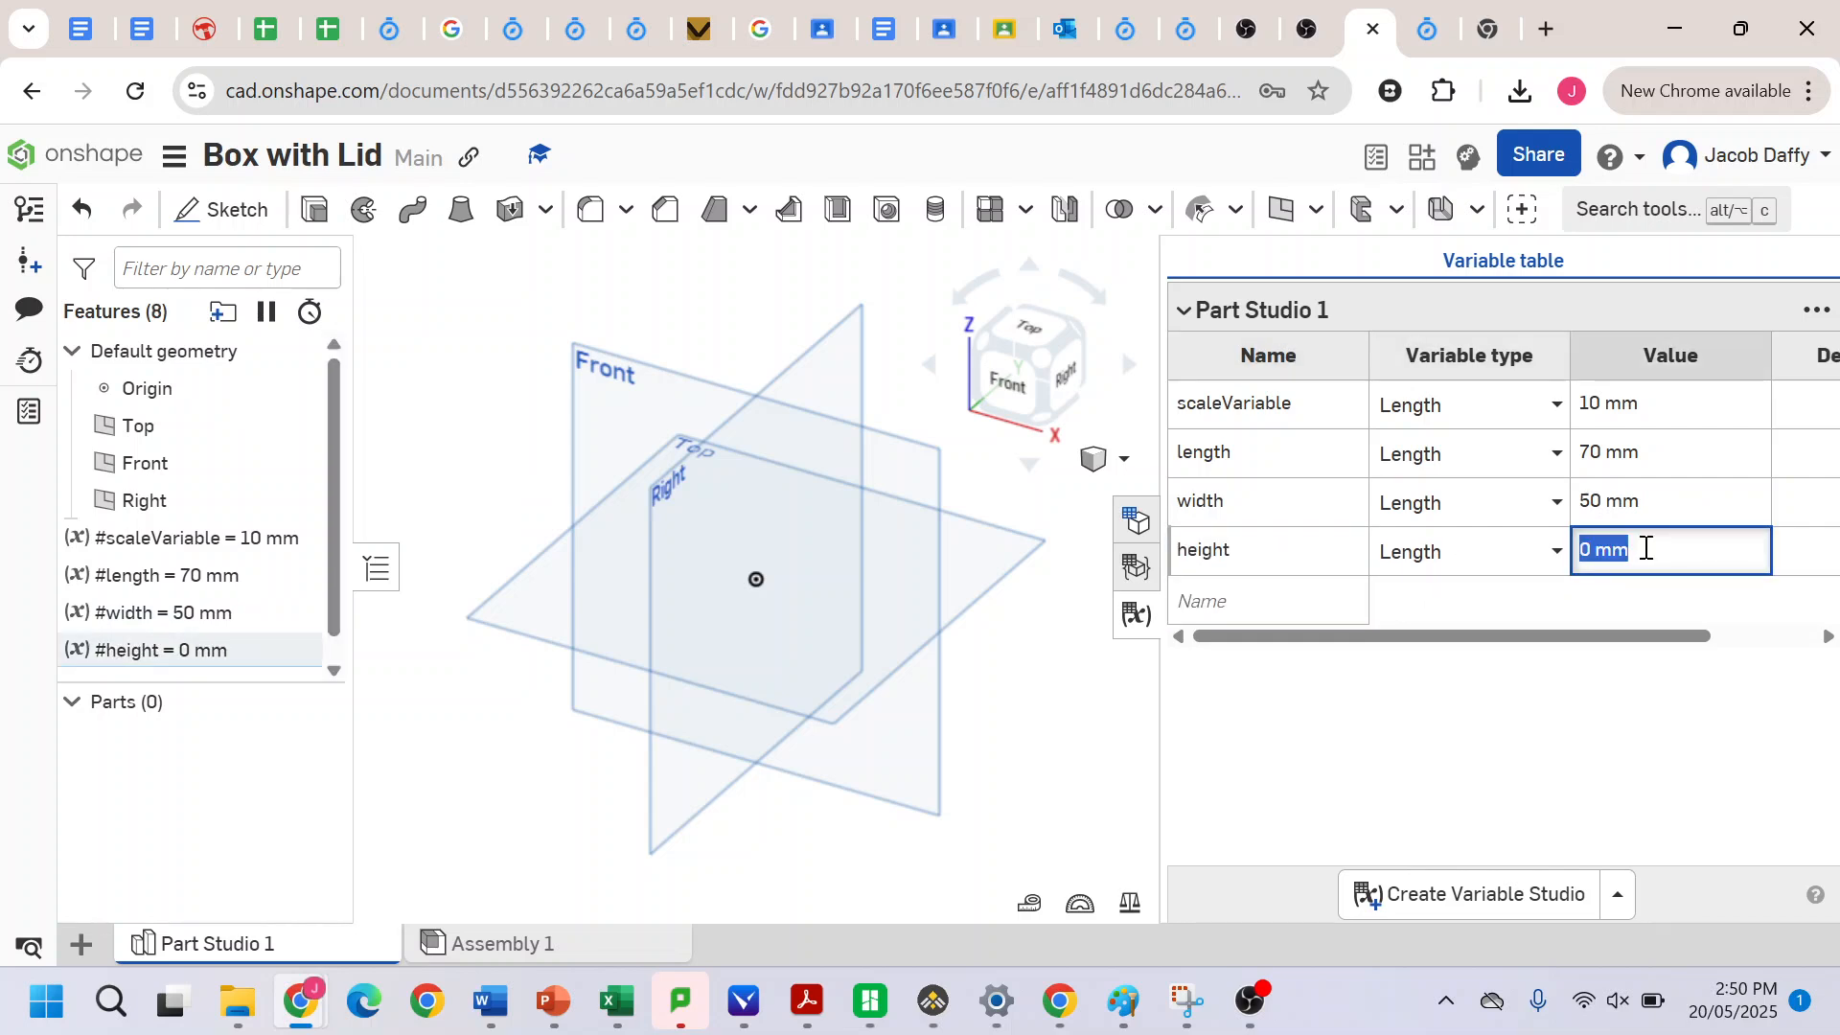
type("#")
left_click(1678, 589)
type("*3")
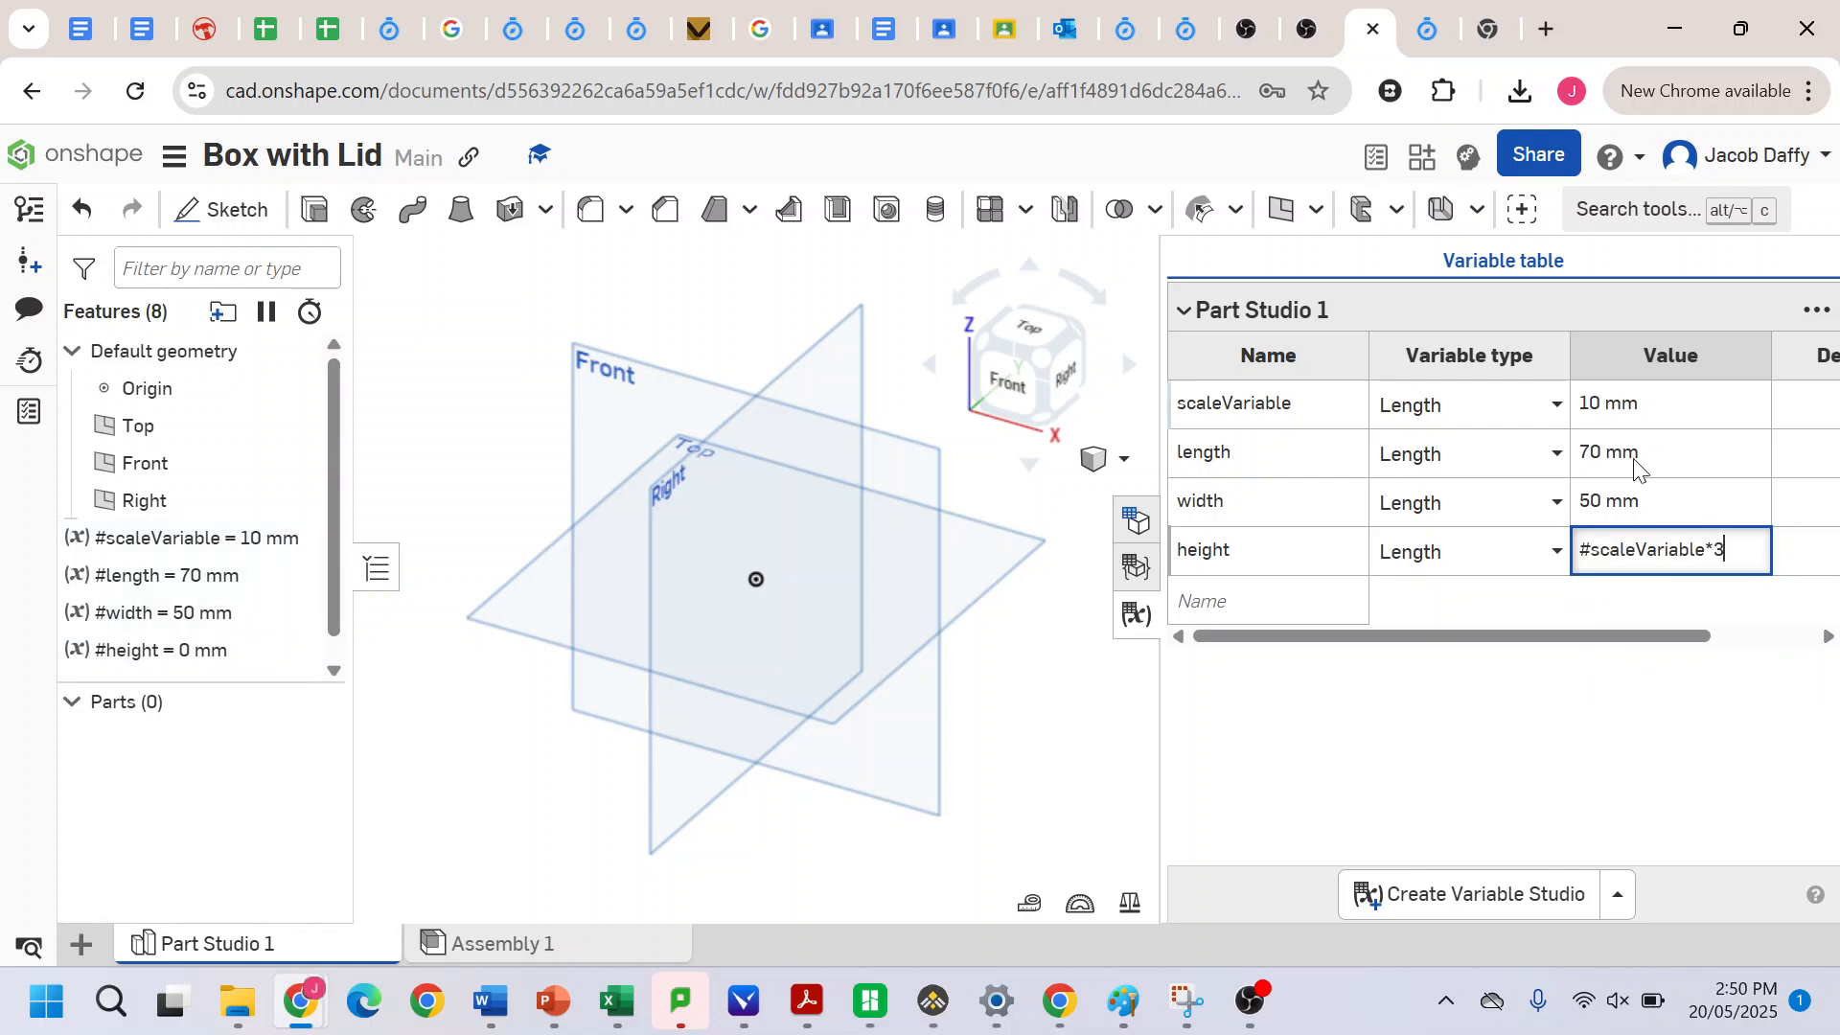
key("Return")
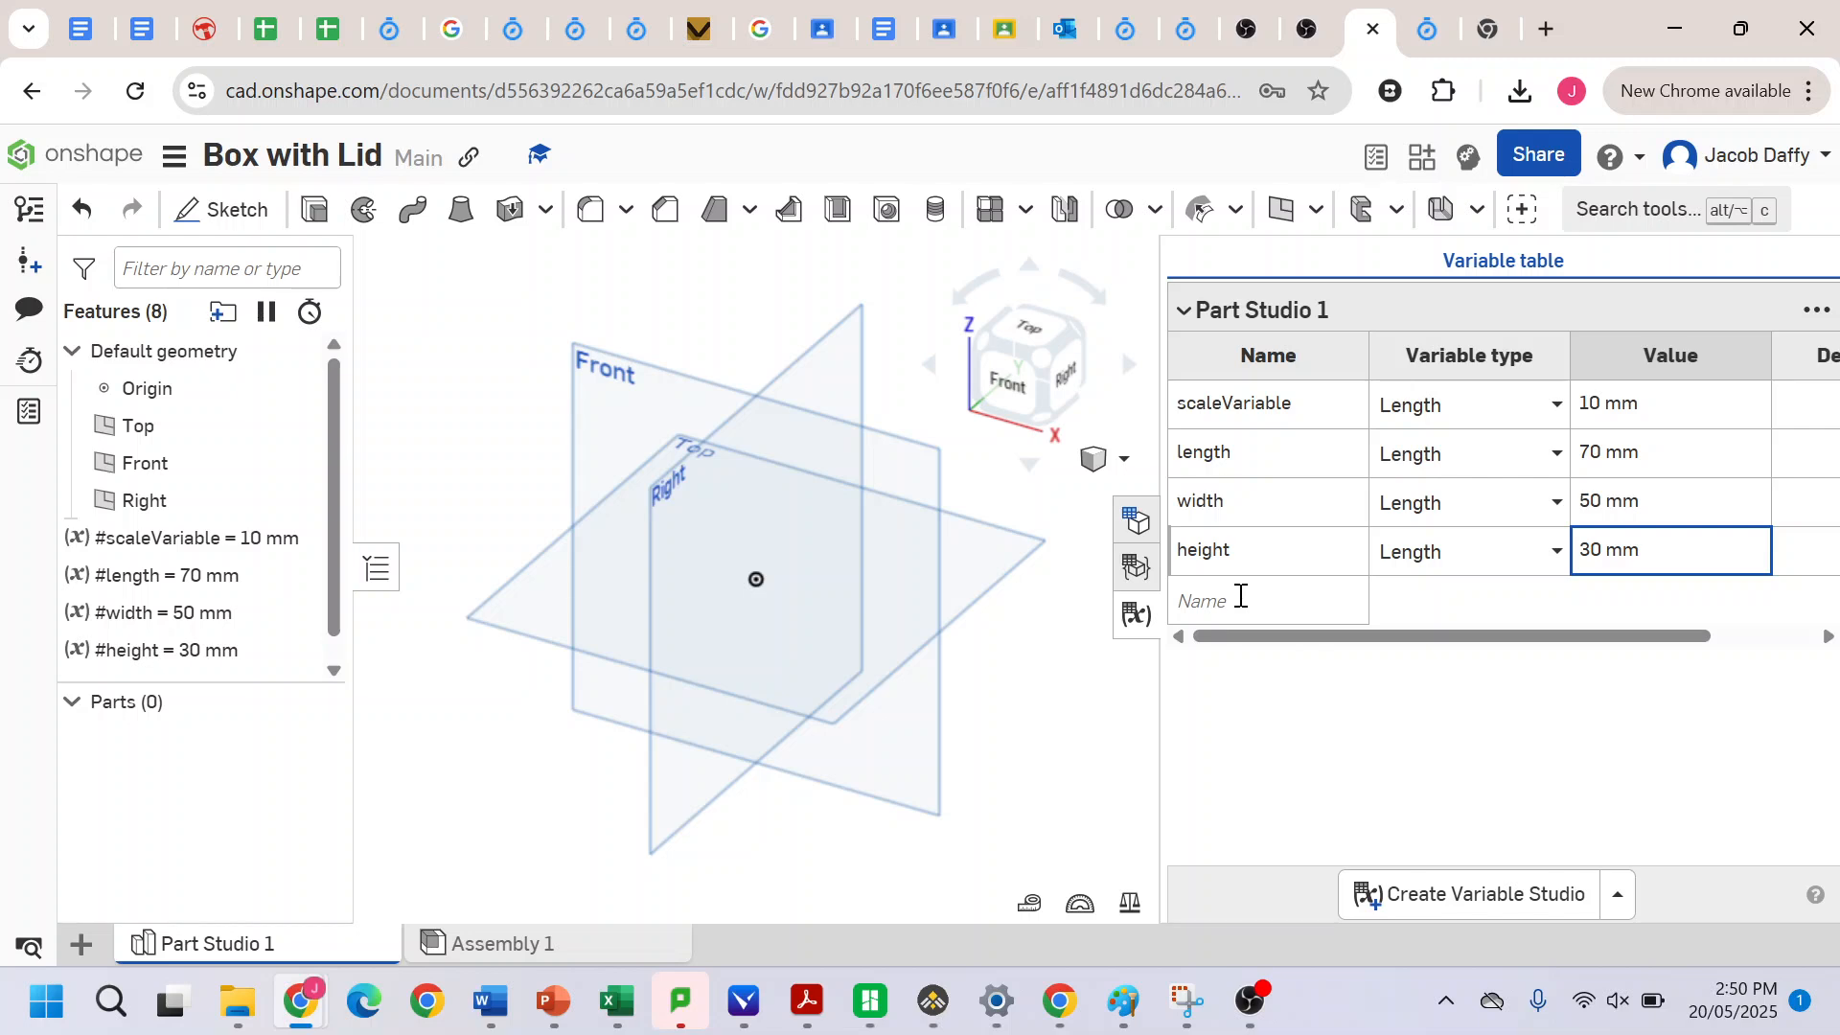
- Add a length variable named boxThickness below height and open its value for editing
left_click(1240, 596)
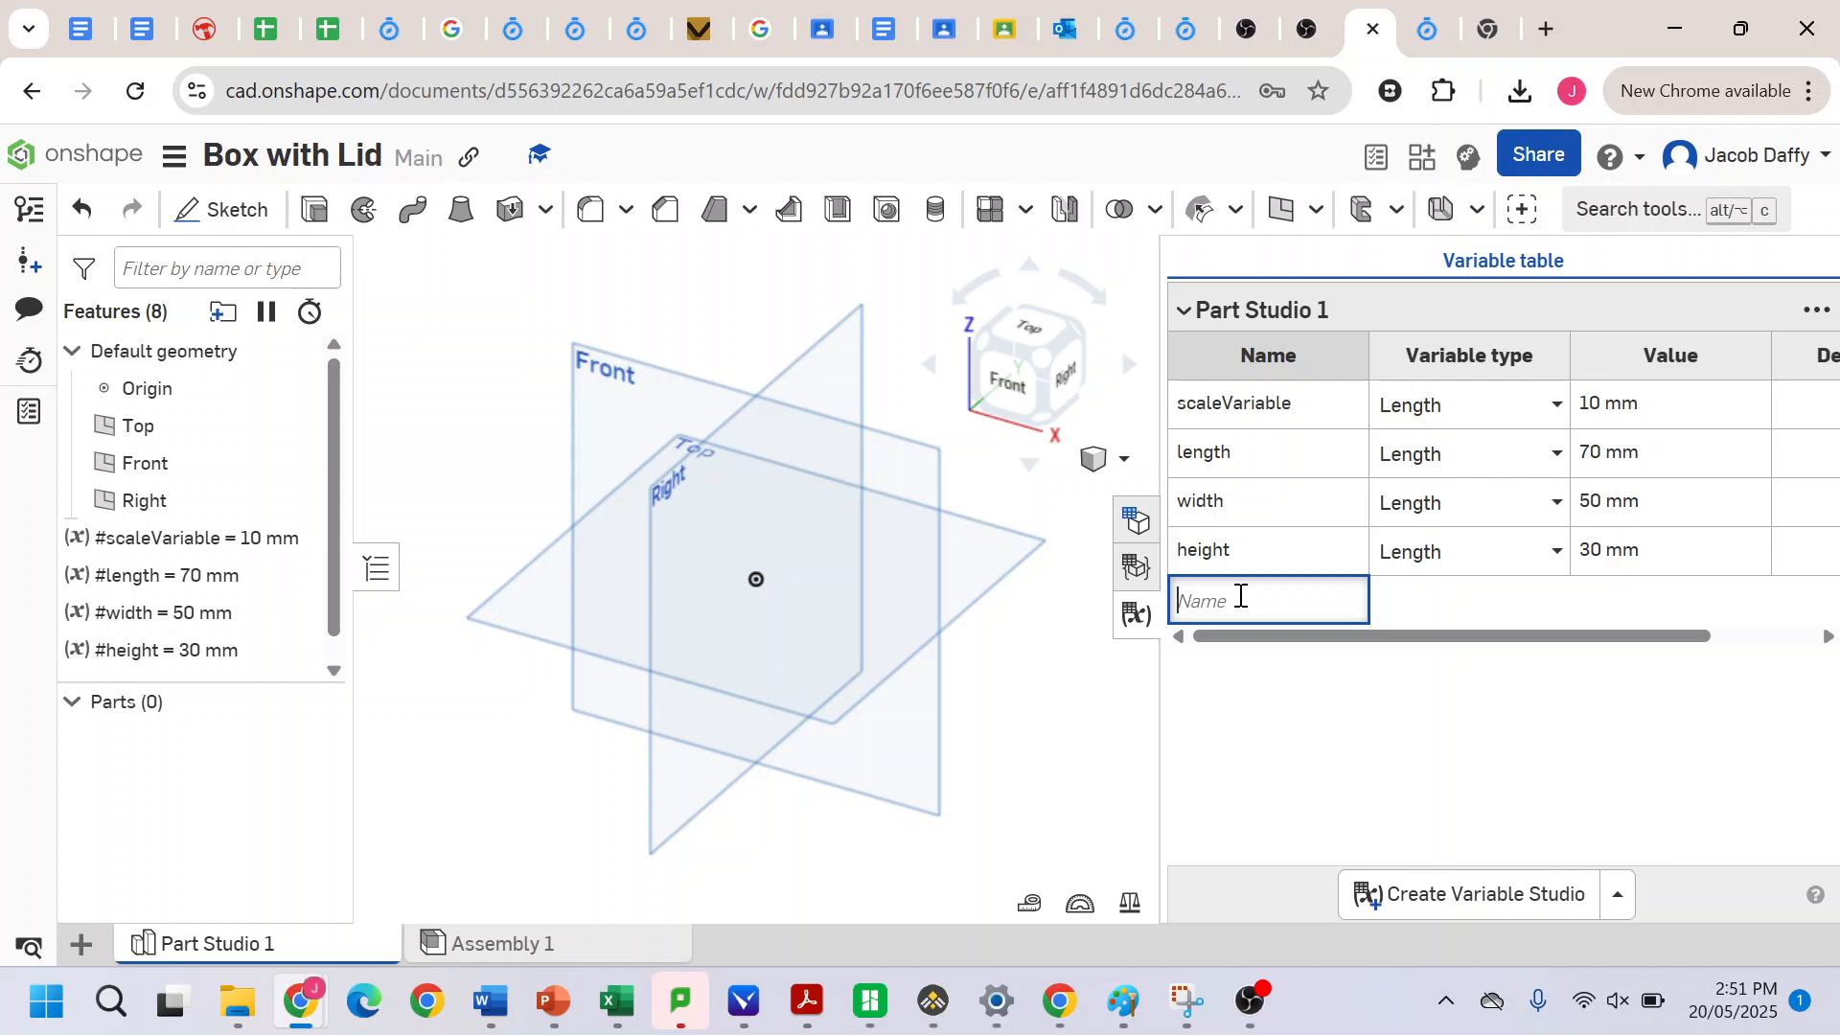
type("box")
type("Thickness")
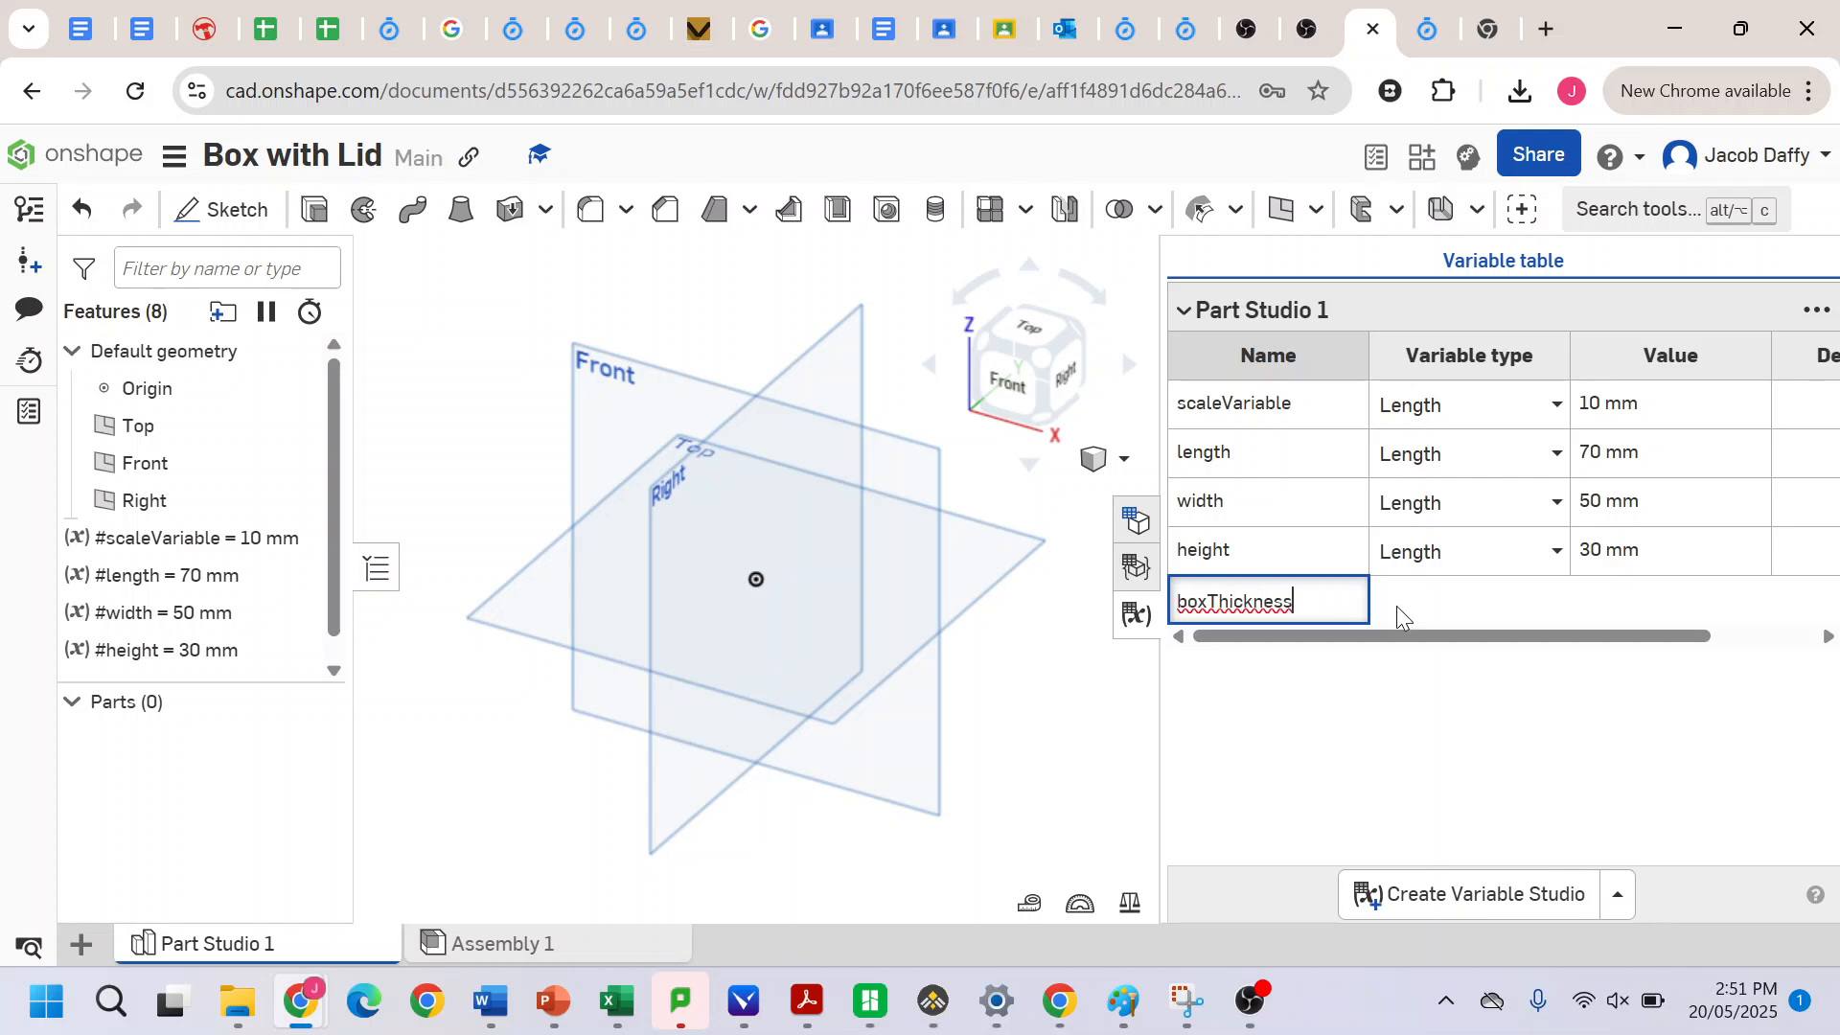
key("Return")
left_click(1629, 604)
type("5")
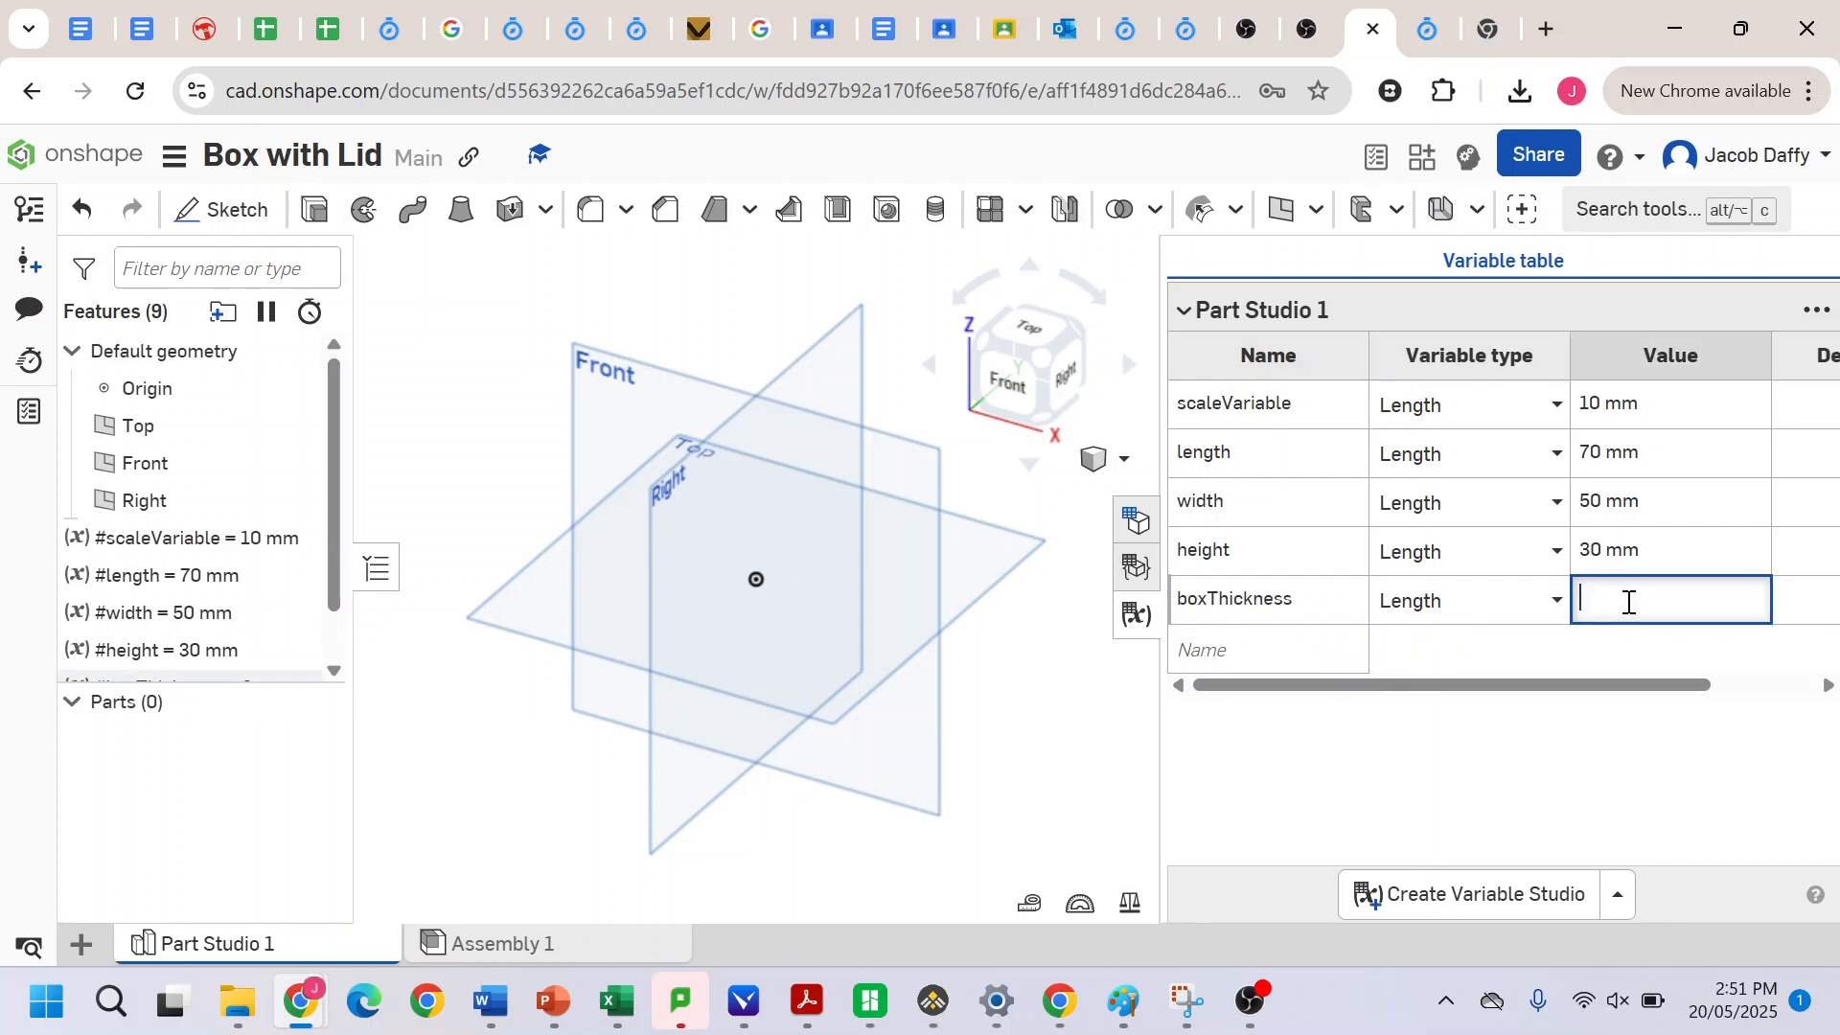
type("#")
left_click(1657, 464)
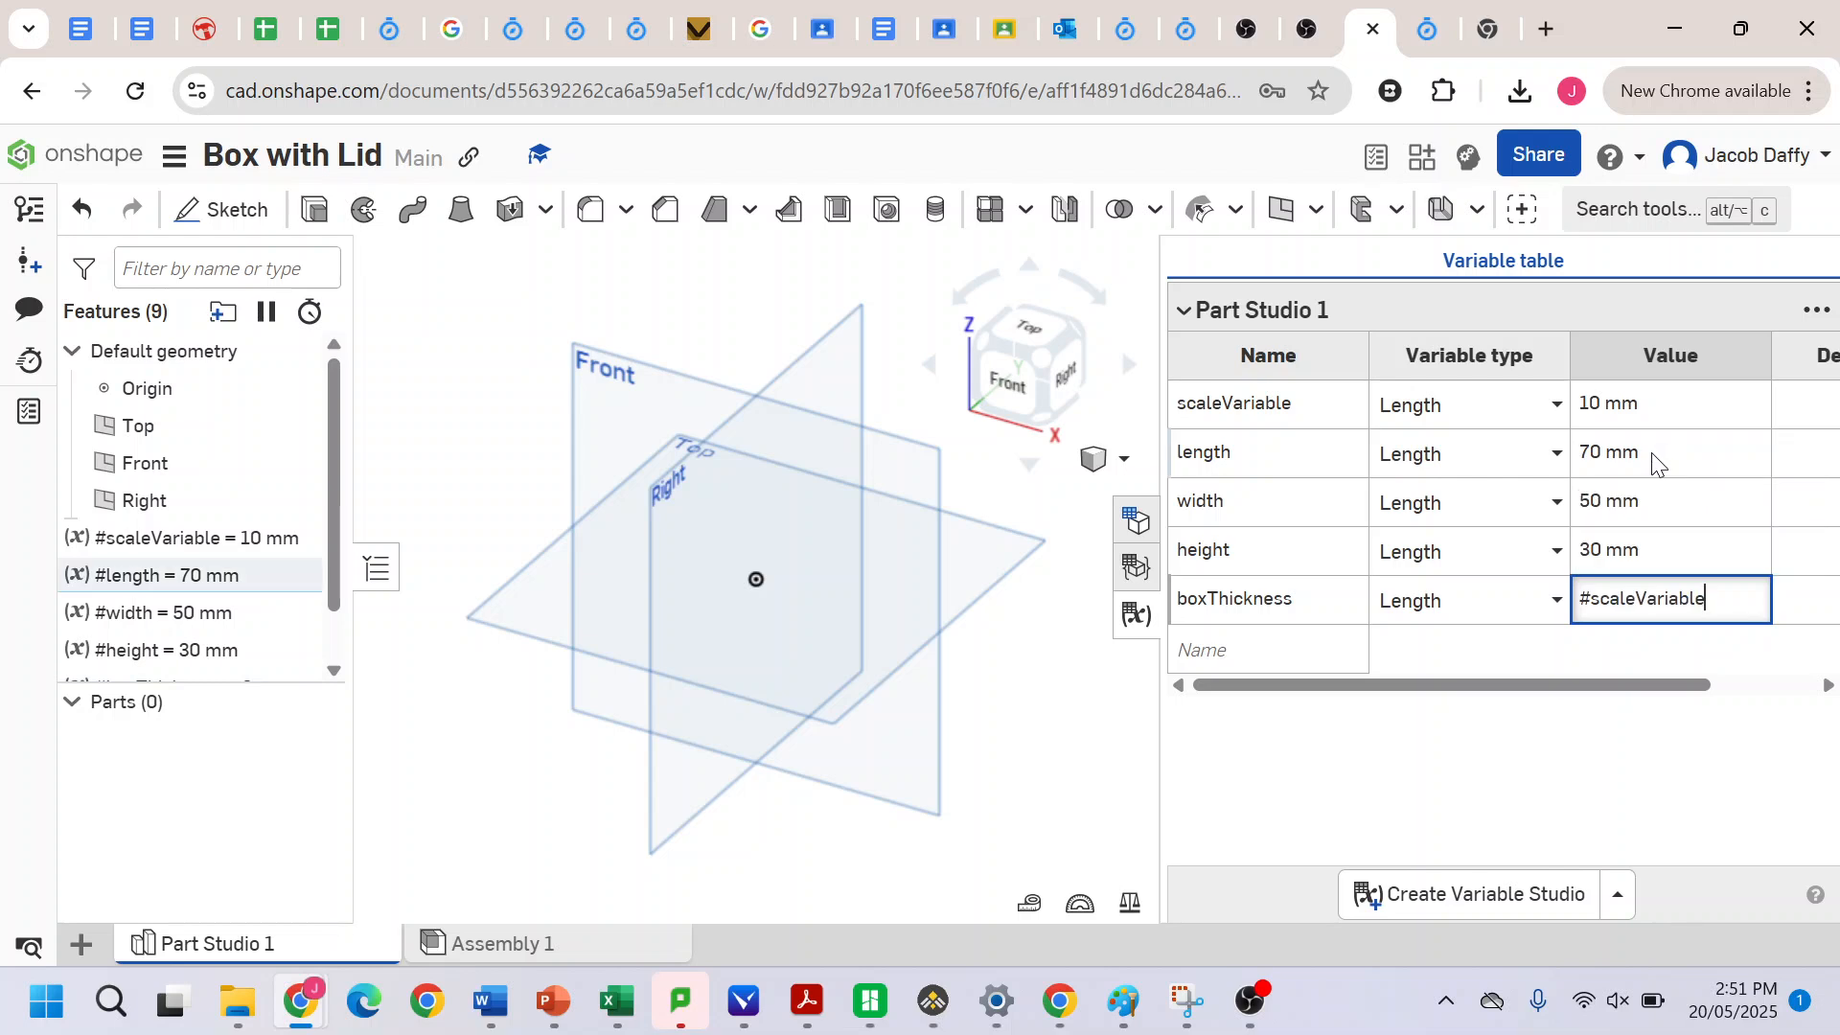
key("BackSpace")
key("BackSpace")
key("BackSpace")
key("BackSpace")
key("BackSpace")
key("BackSpace")
key("BackSpace")
key("BackSpace")
key("BackSpace")
key("BackSpace")
key("BackSpace")
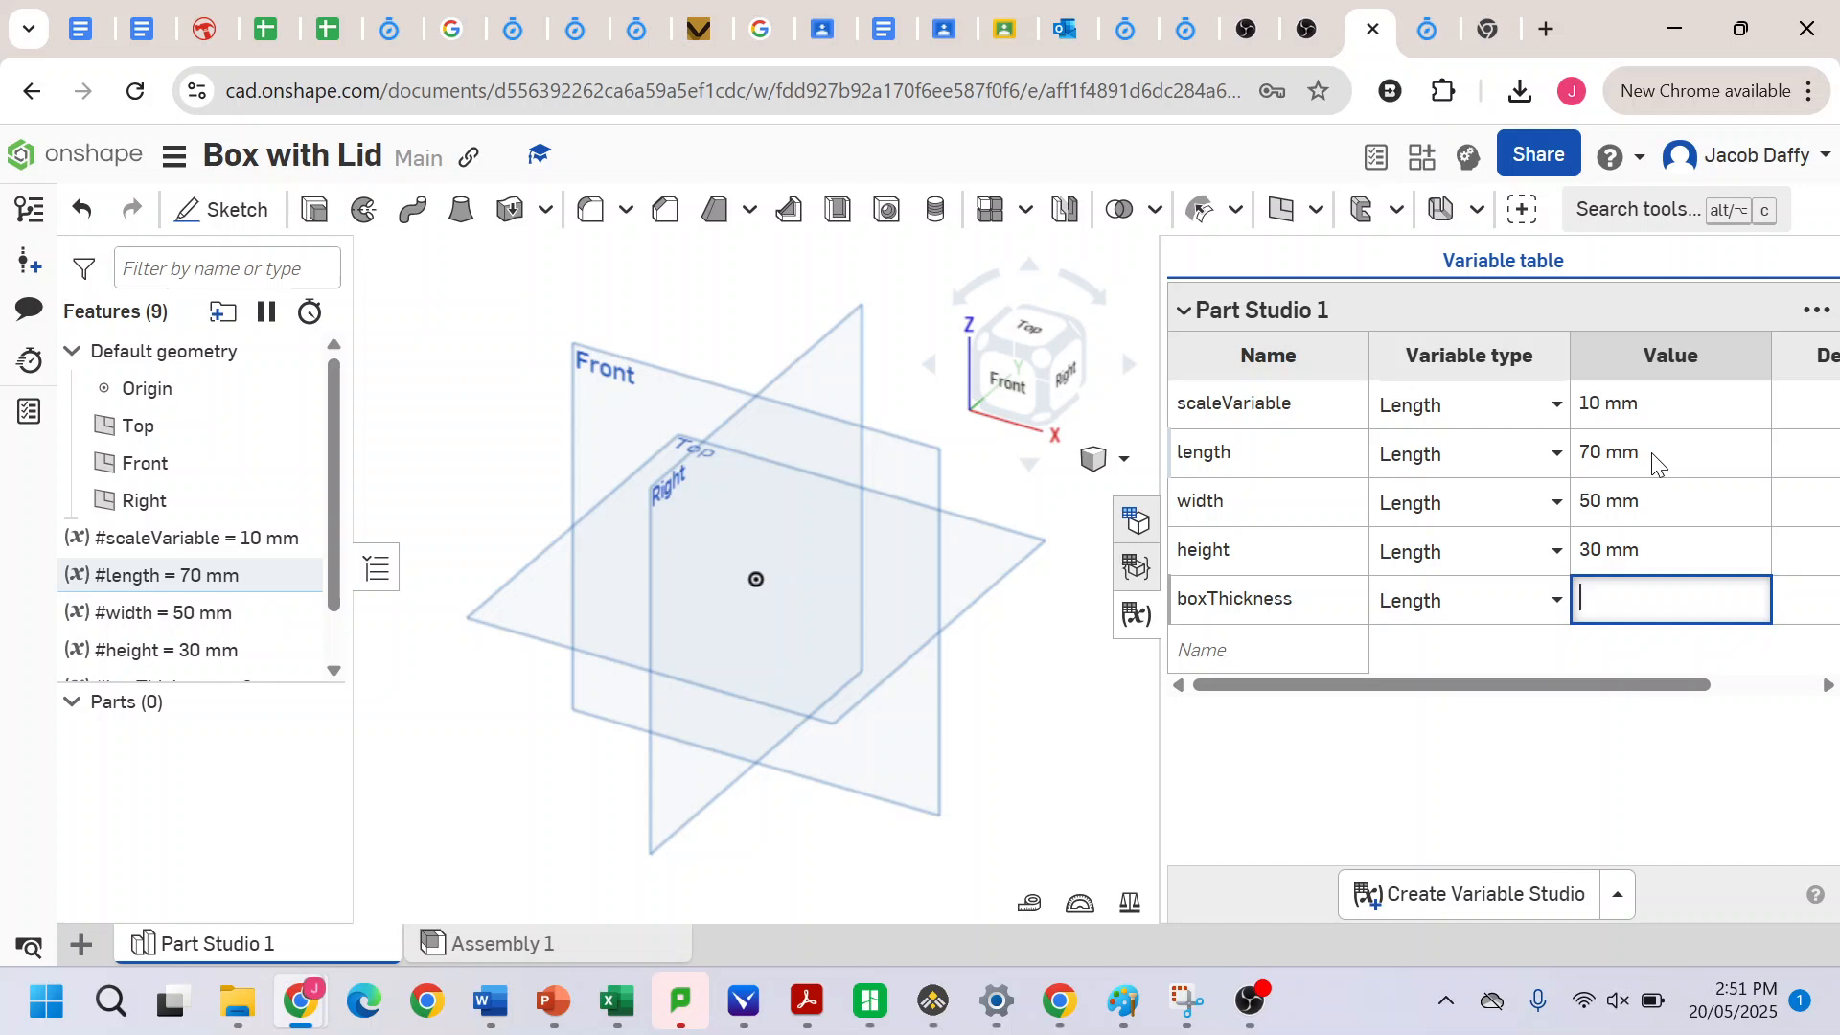
- Set the value of the boxThickness variable to 5 mm
type("5 mm")
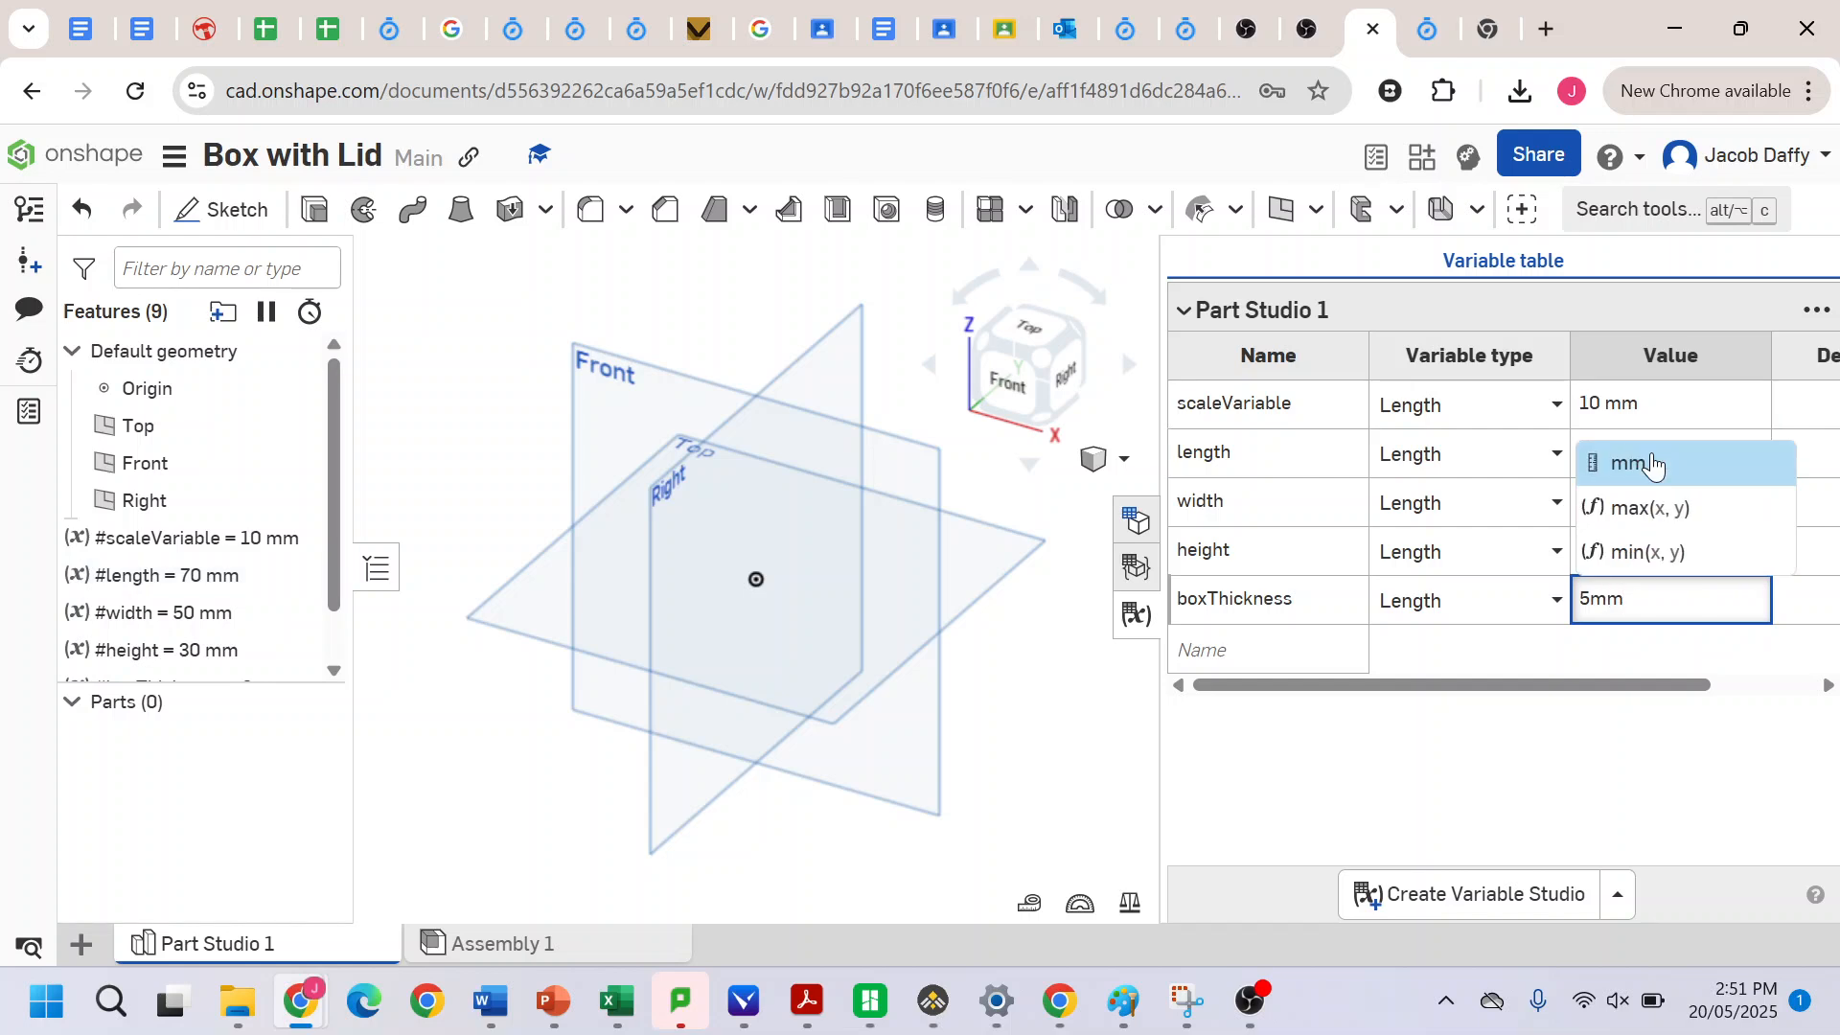
key("Return")
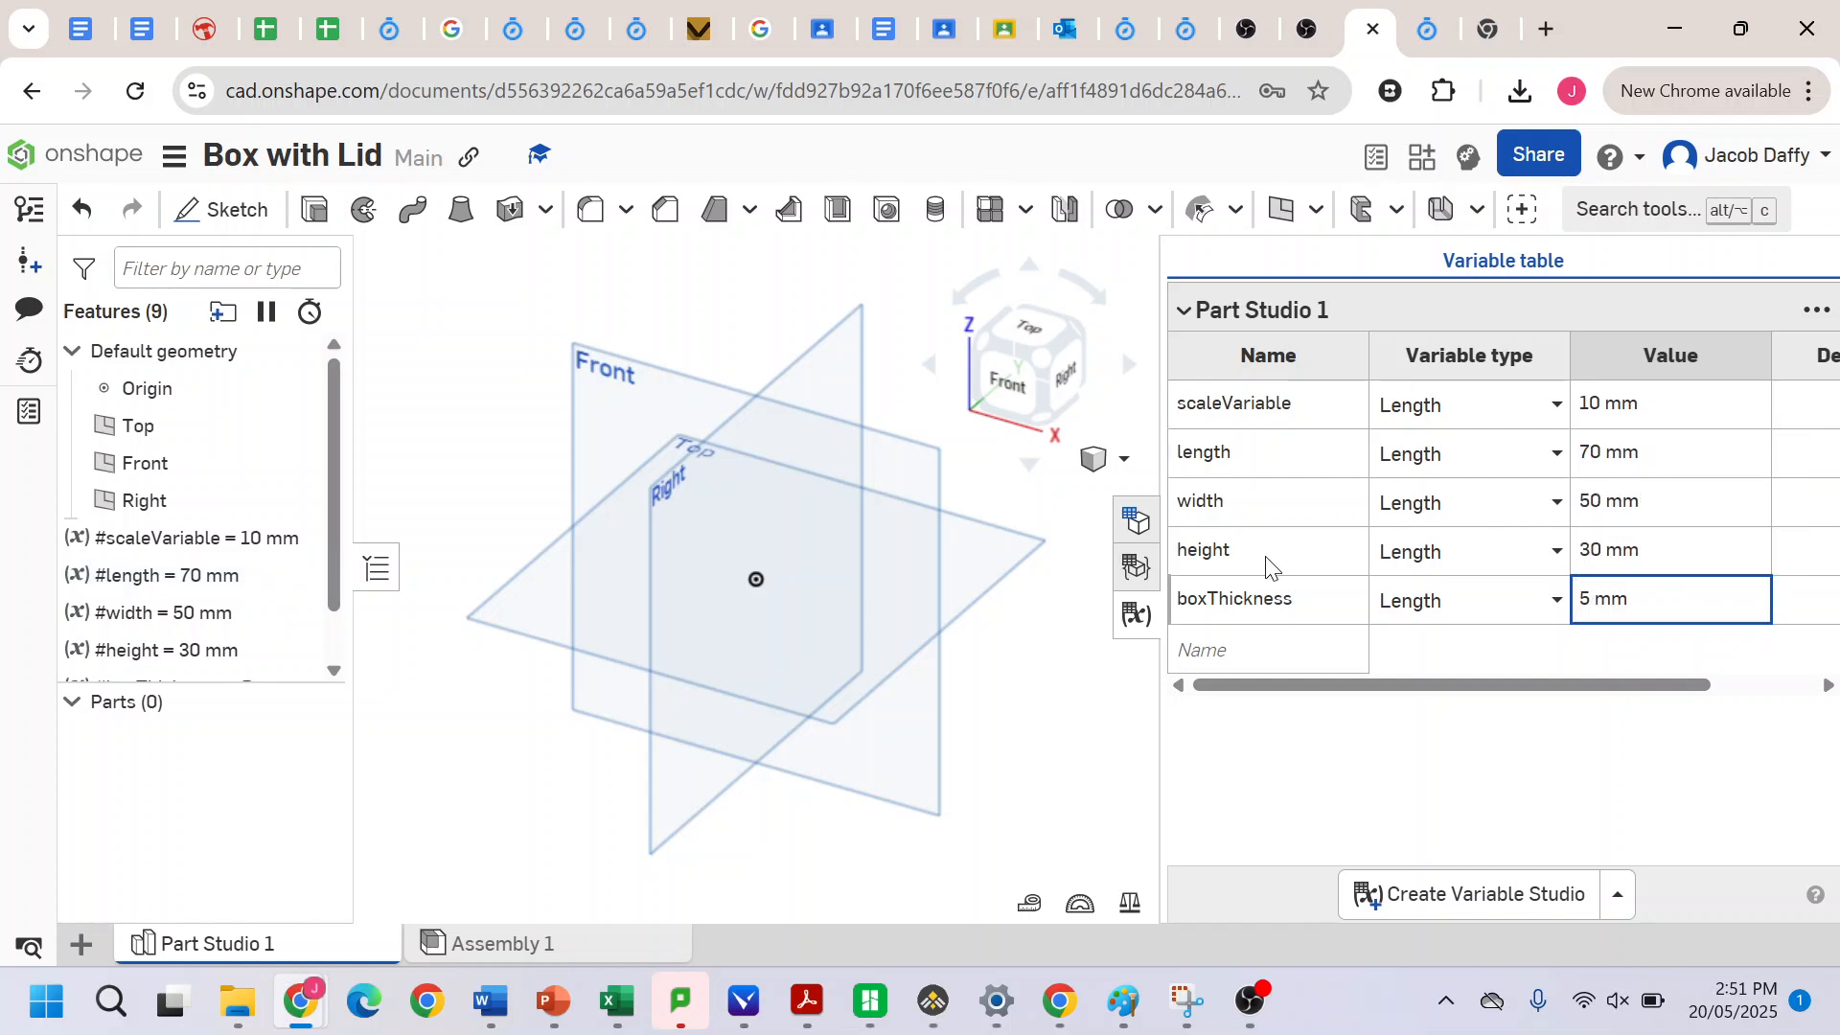
- Rename the length variable as boxLength
double_click(1191, 452)
left_click(1181, 454)
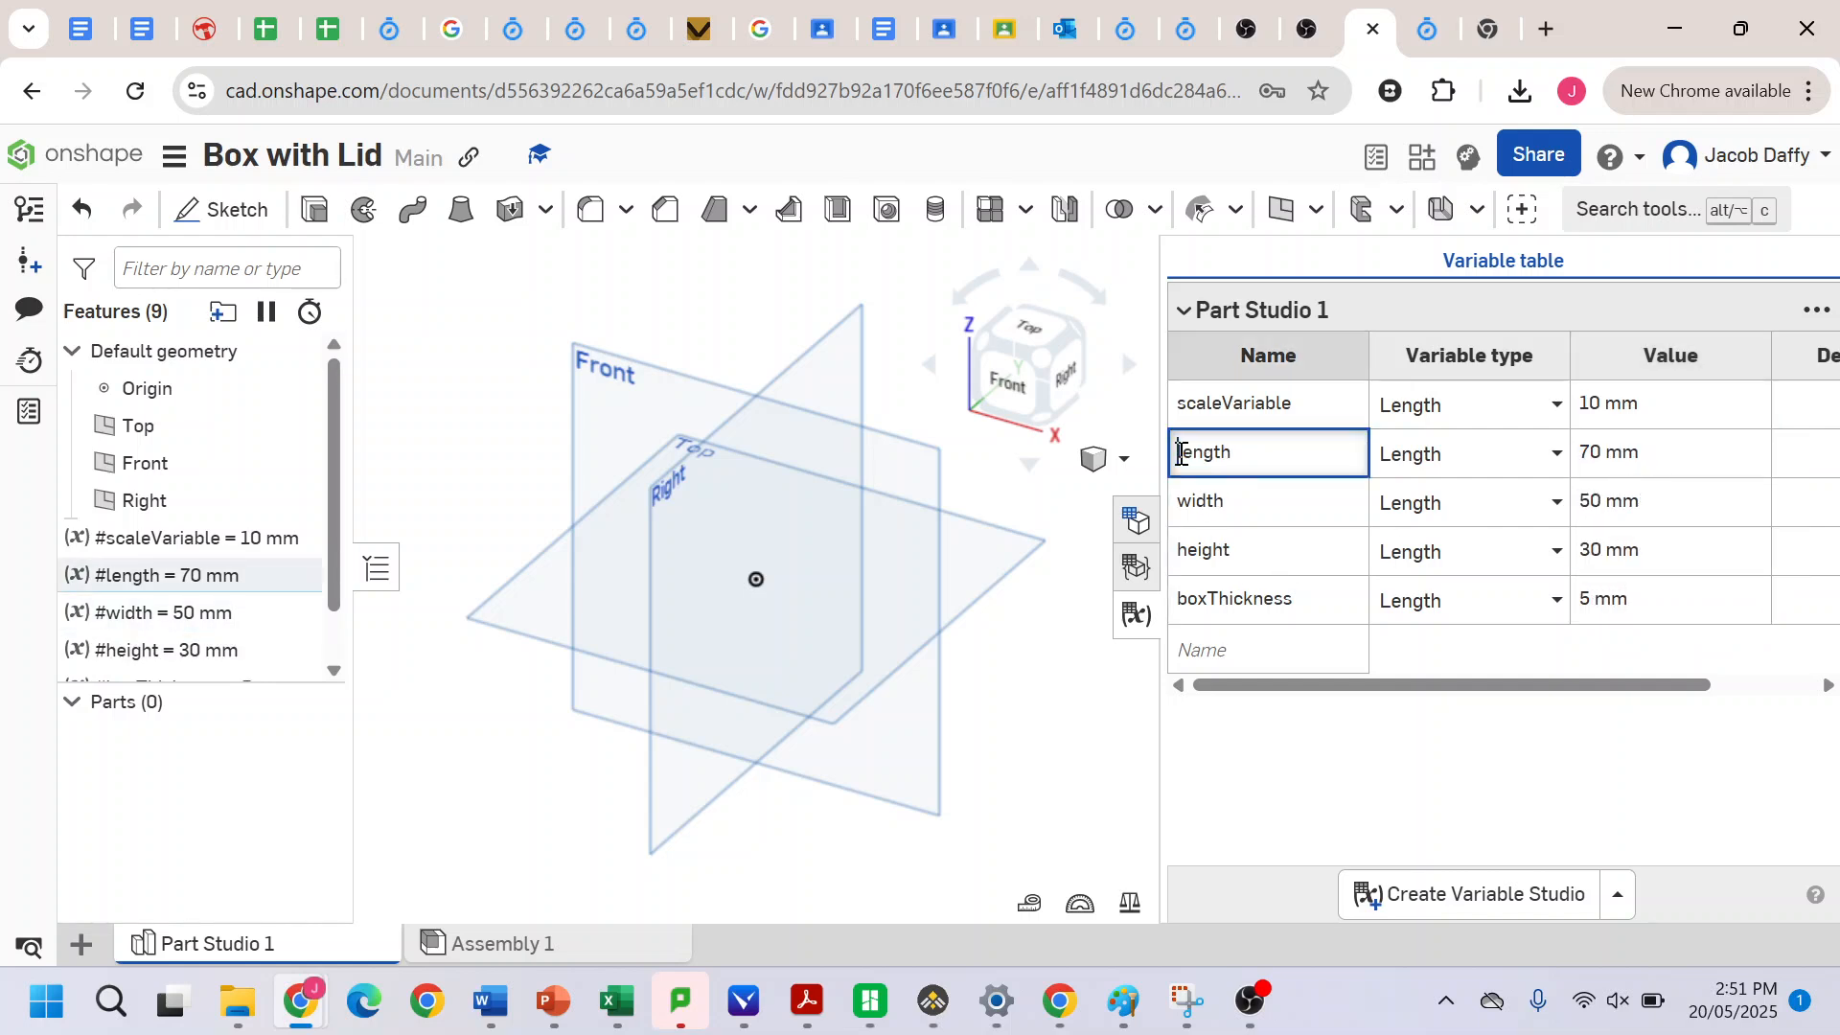
type("box")
key("Delete")
type("L")
key("Return")
- Rename the width variable as boxWidth
left_click(1204, 506)
double_click(1193, 500)
left_click(1181, 502)
type("box")
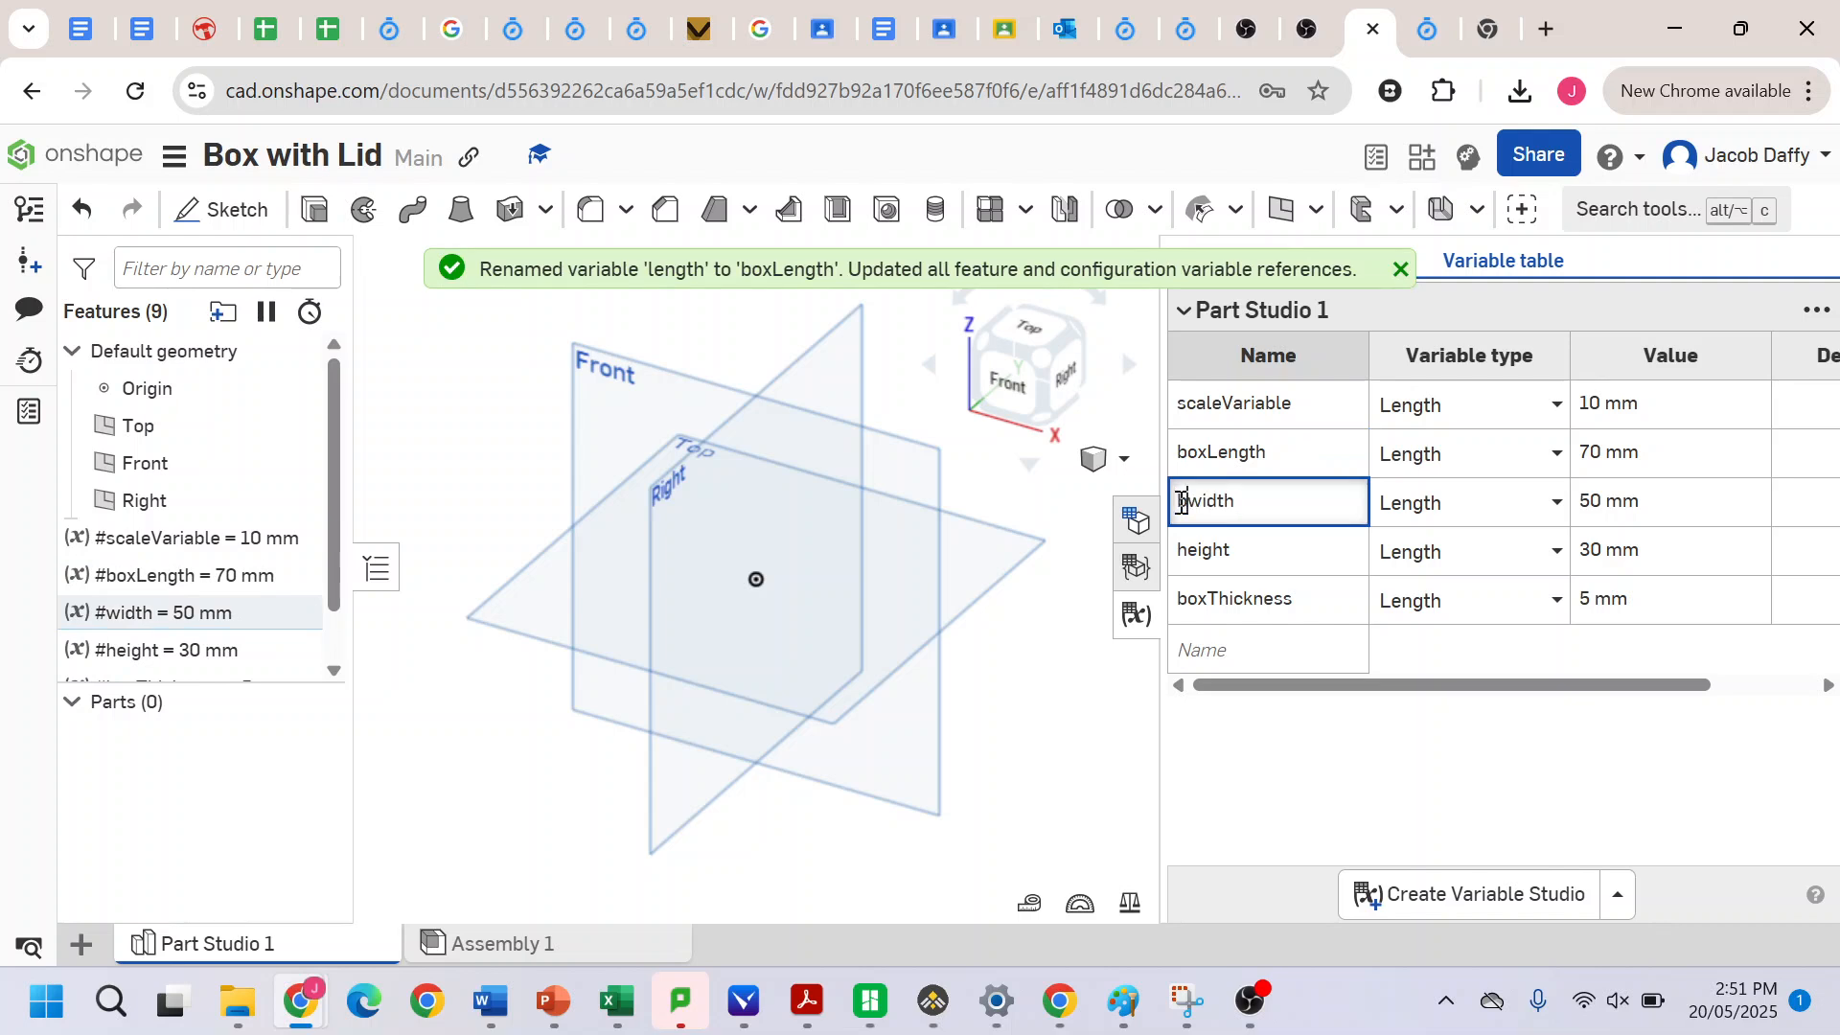
key("Delete")
type("W")
- Rename the height variable as boxHeight
double_click(1209, 560)
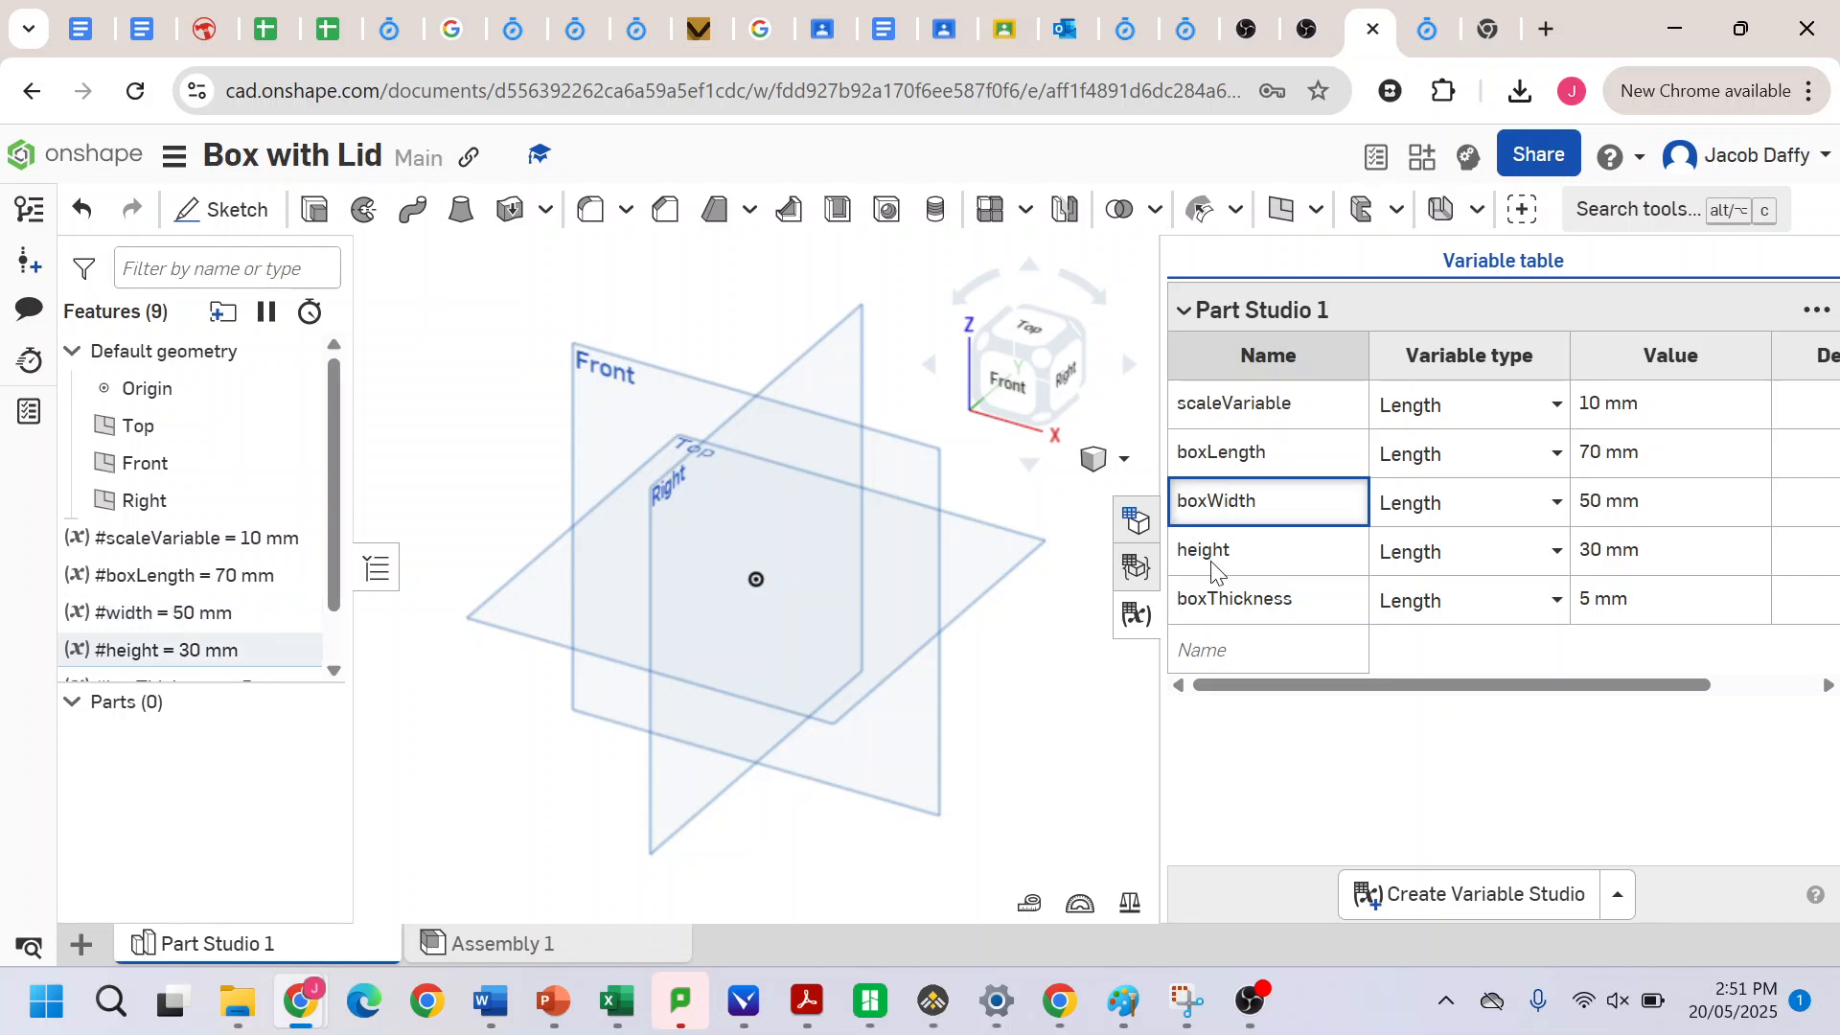
left_click(1176, 550)
type("box")
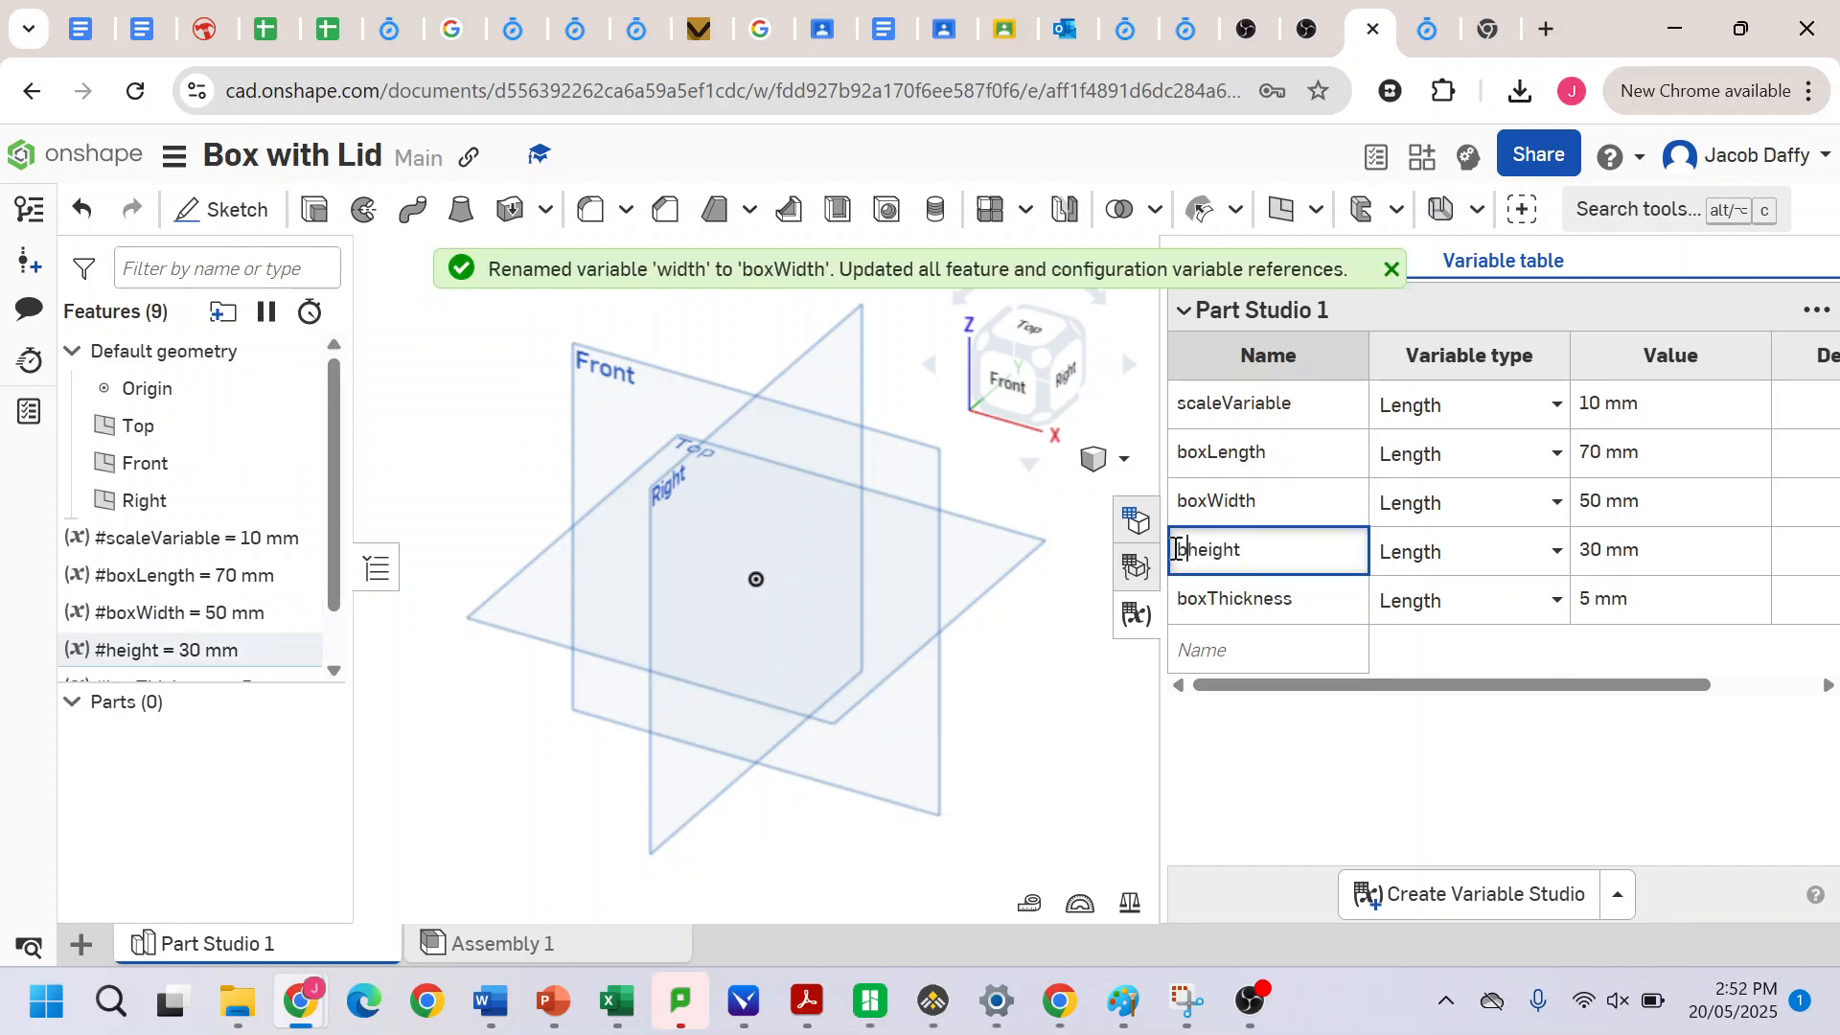
key("Delete")
type("H")
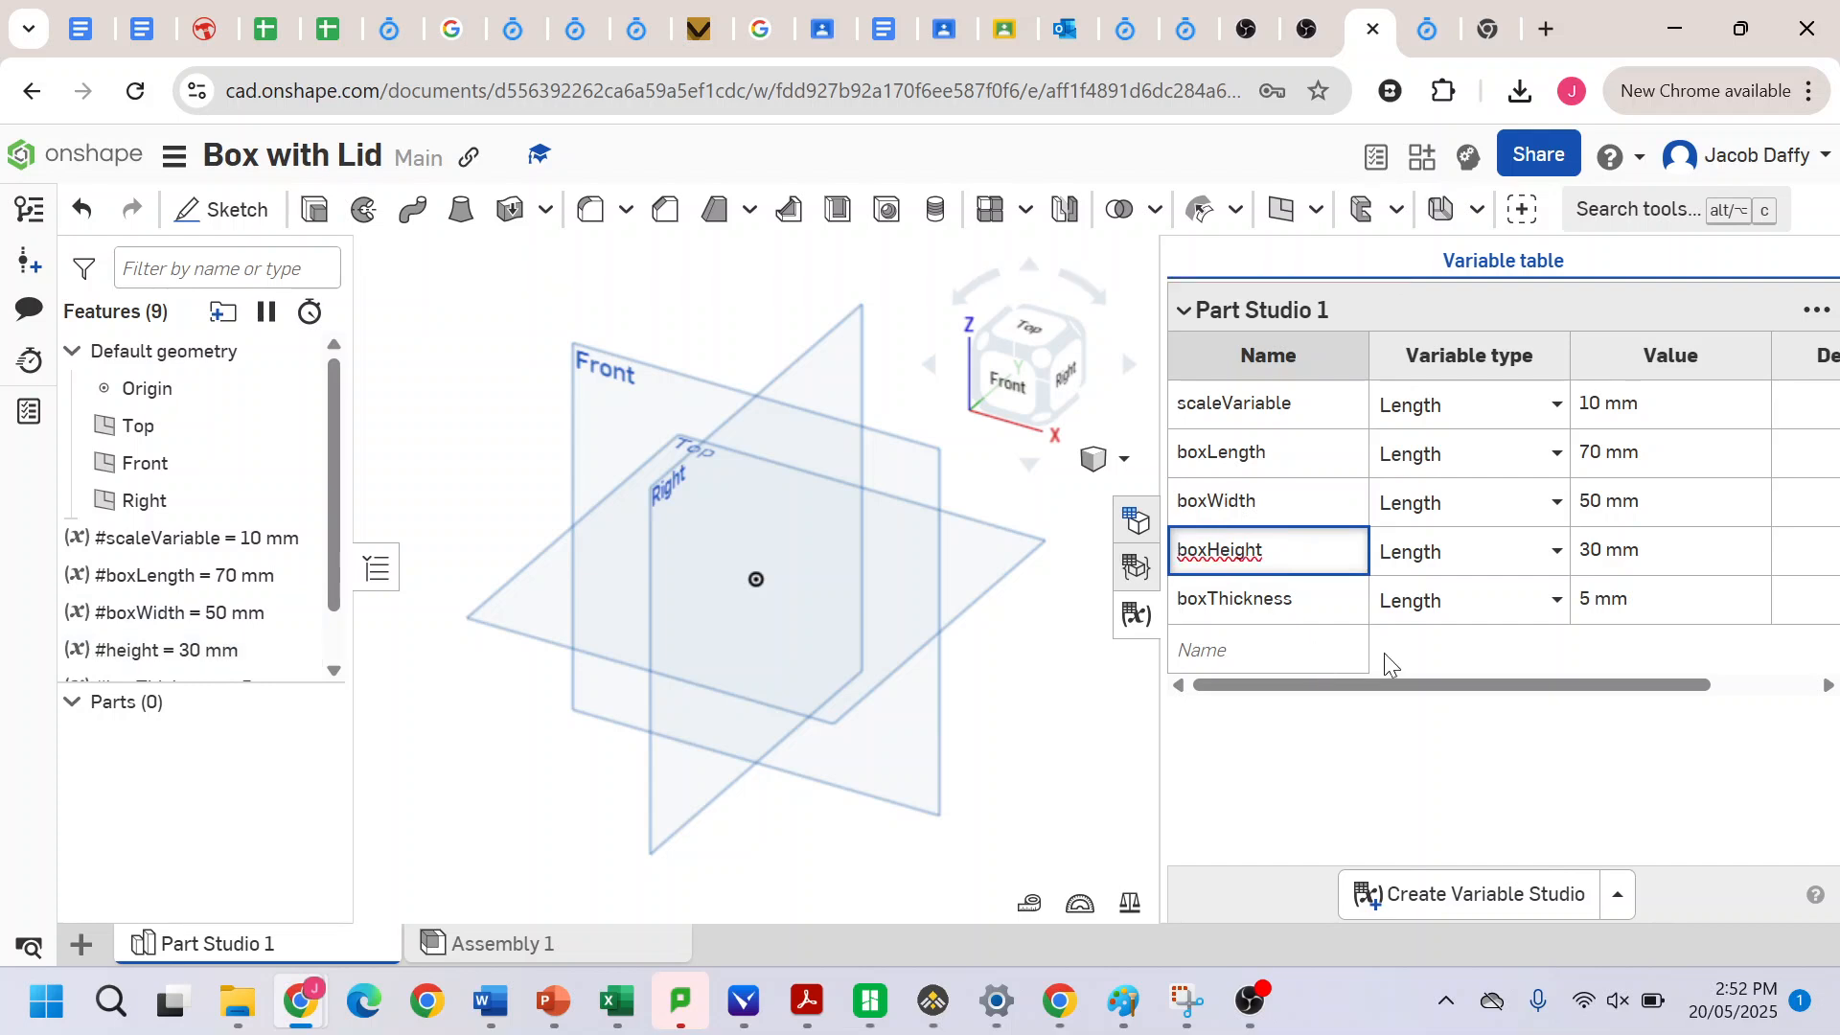
key("Return")
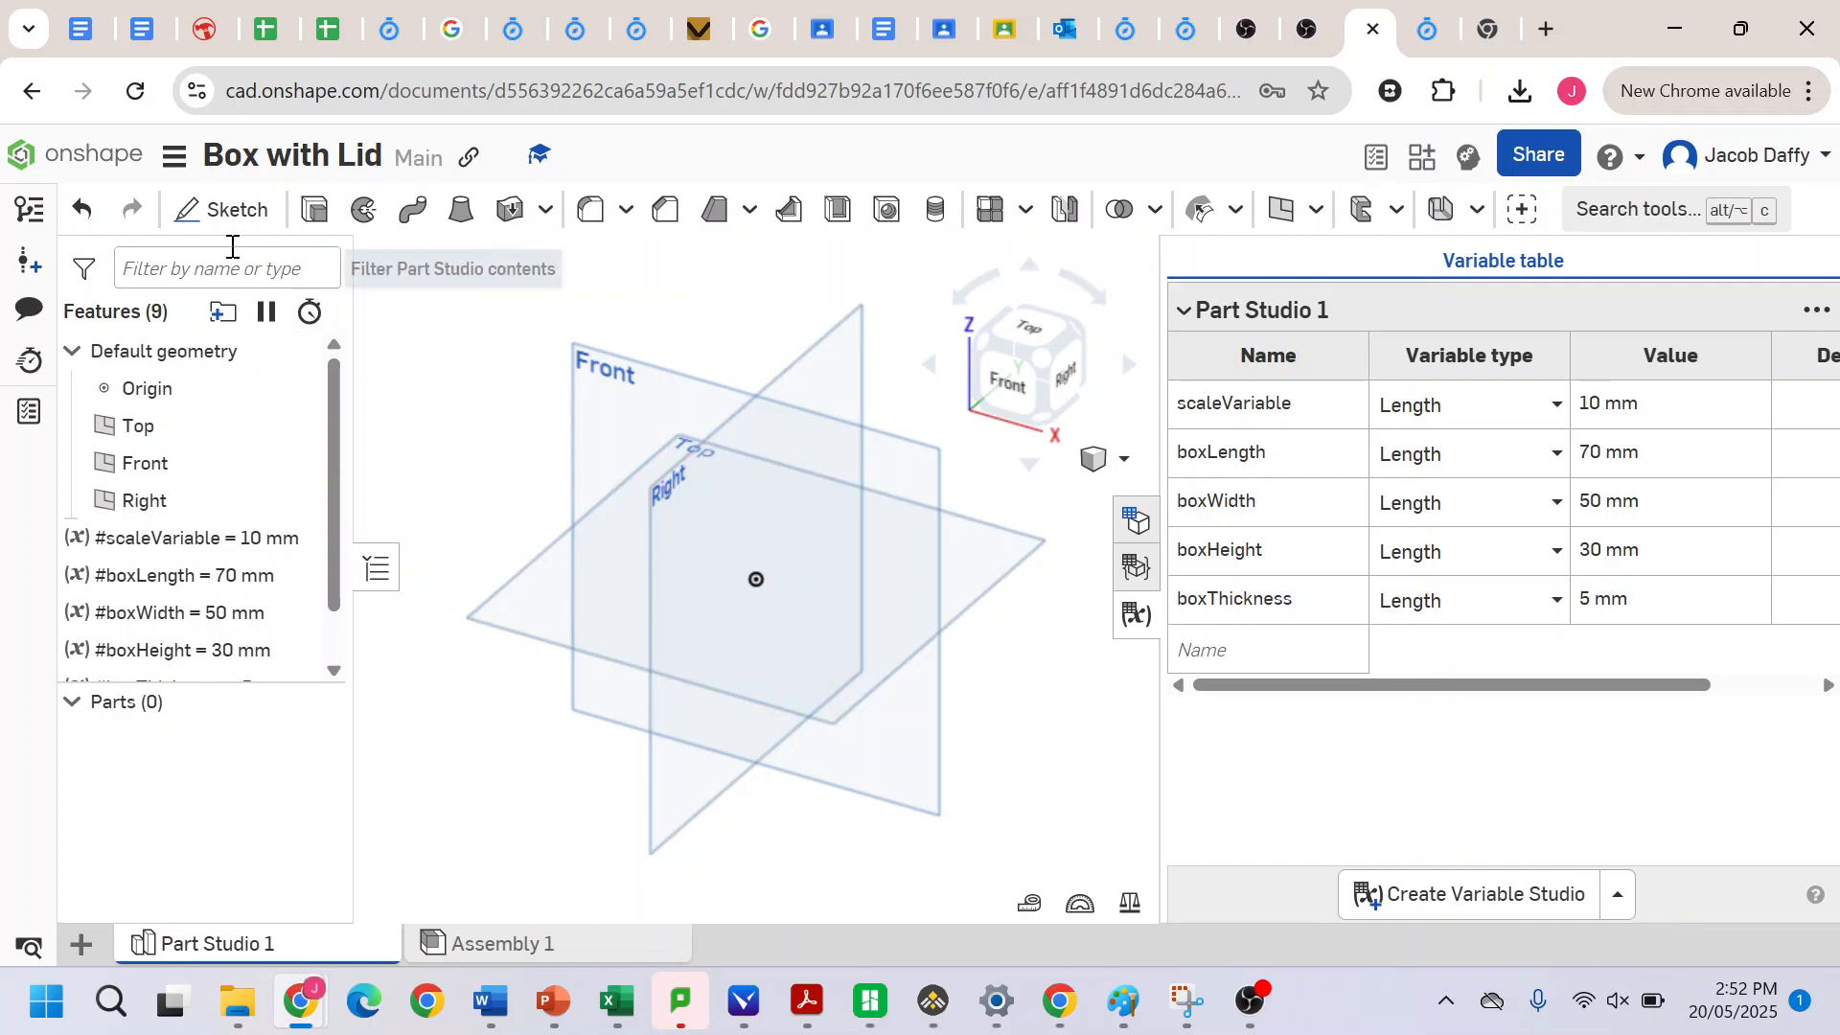
left_click(228, 212)
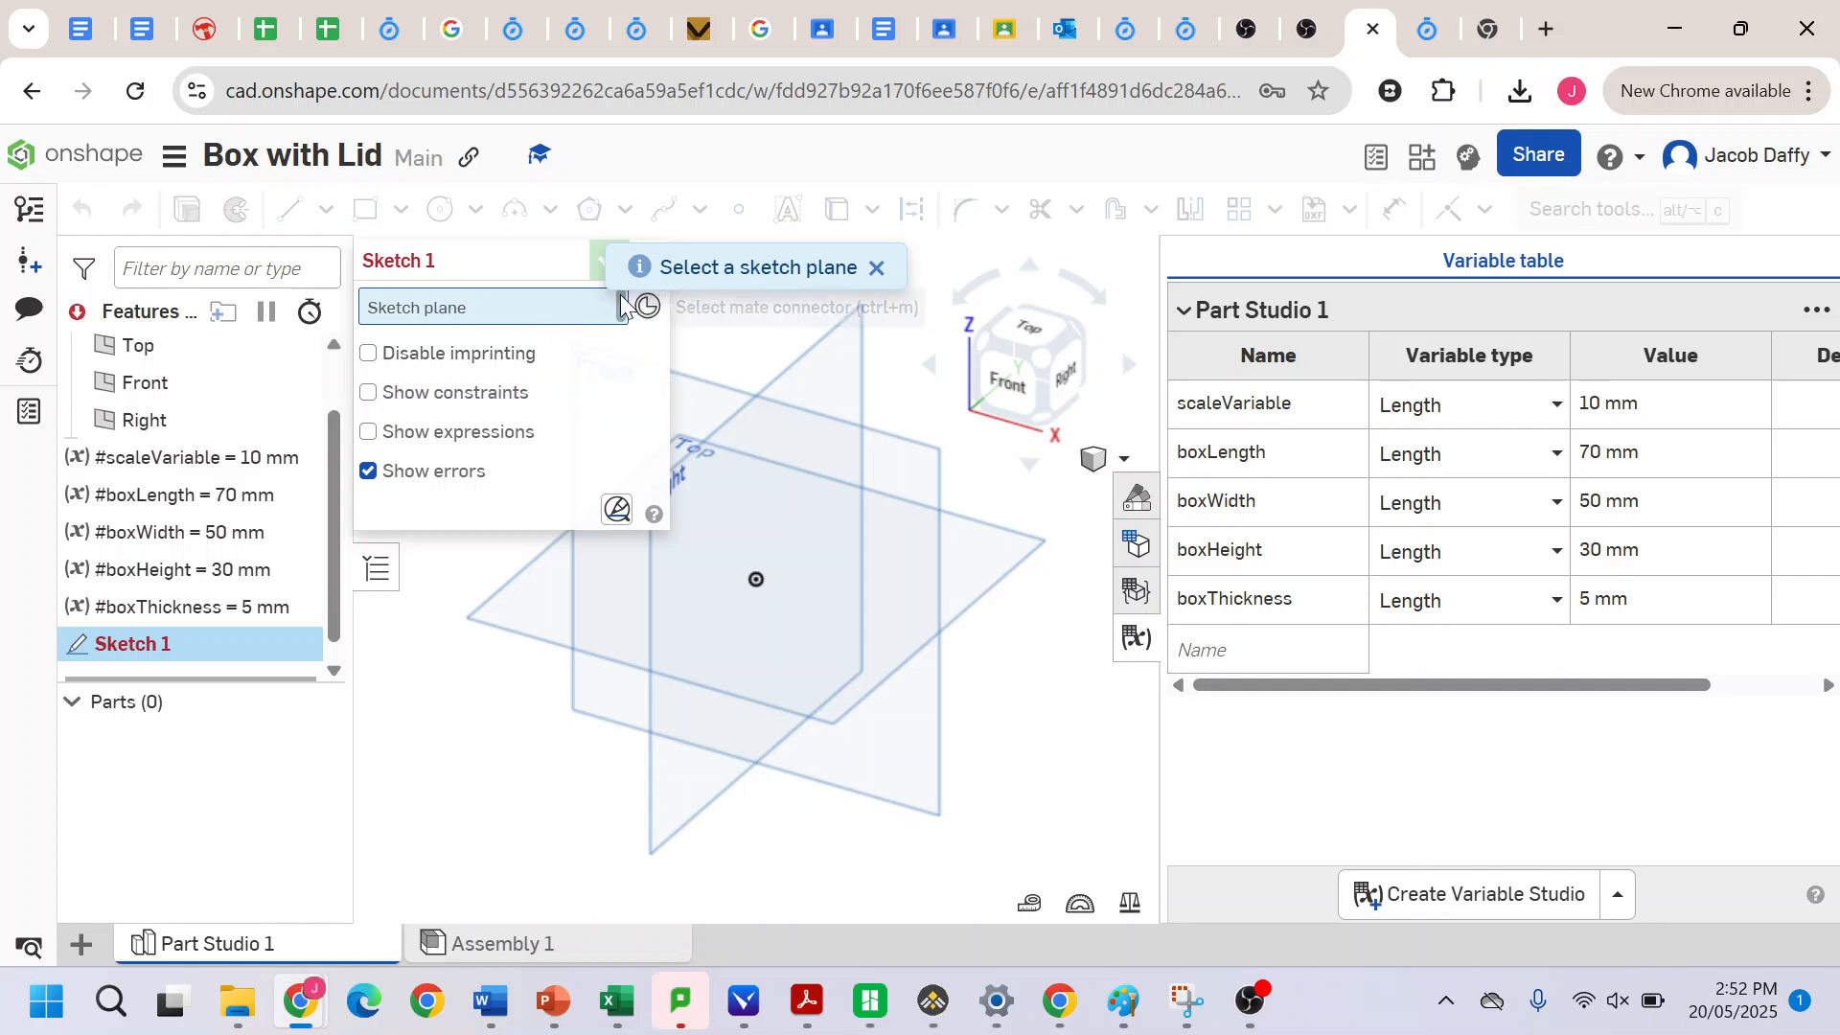
left_click(878, 269)
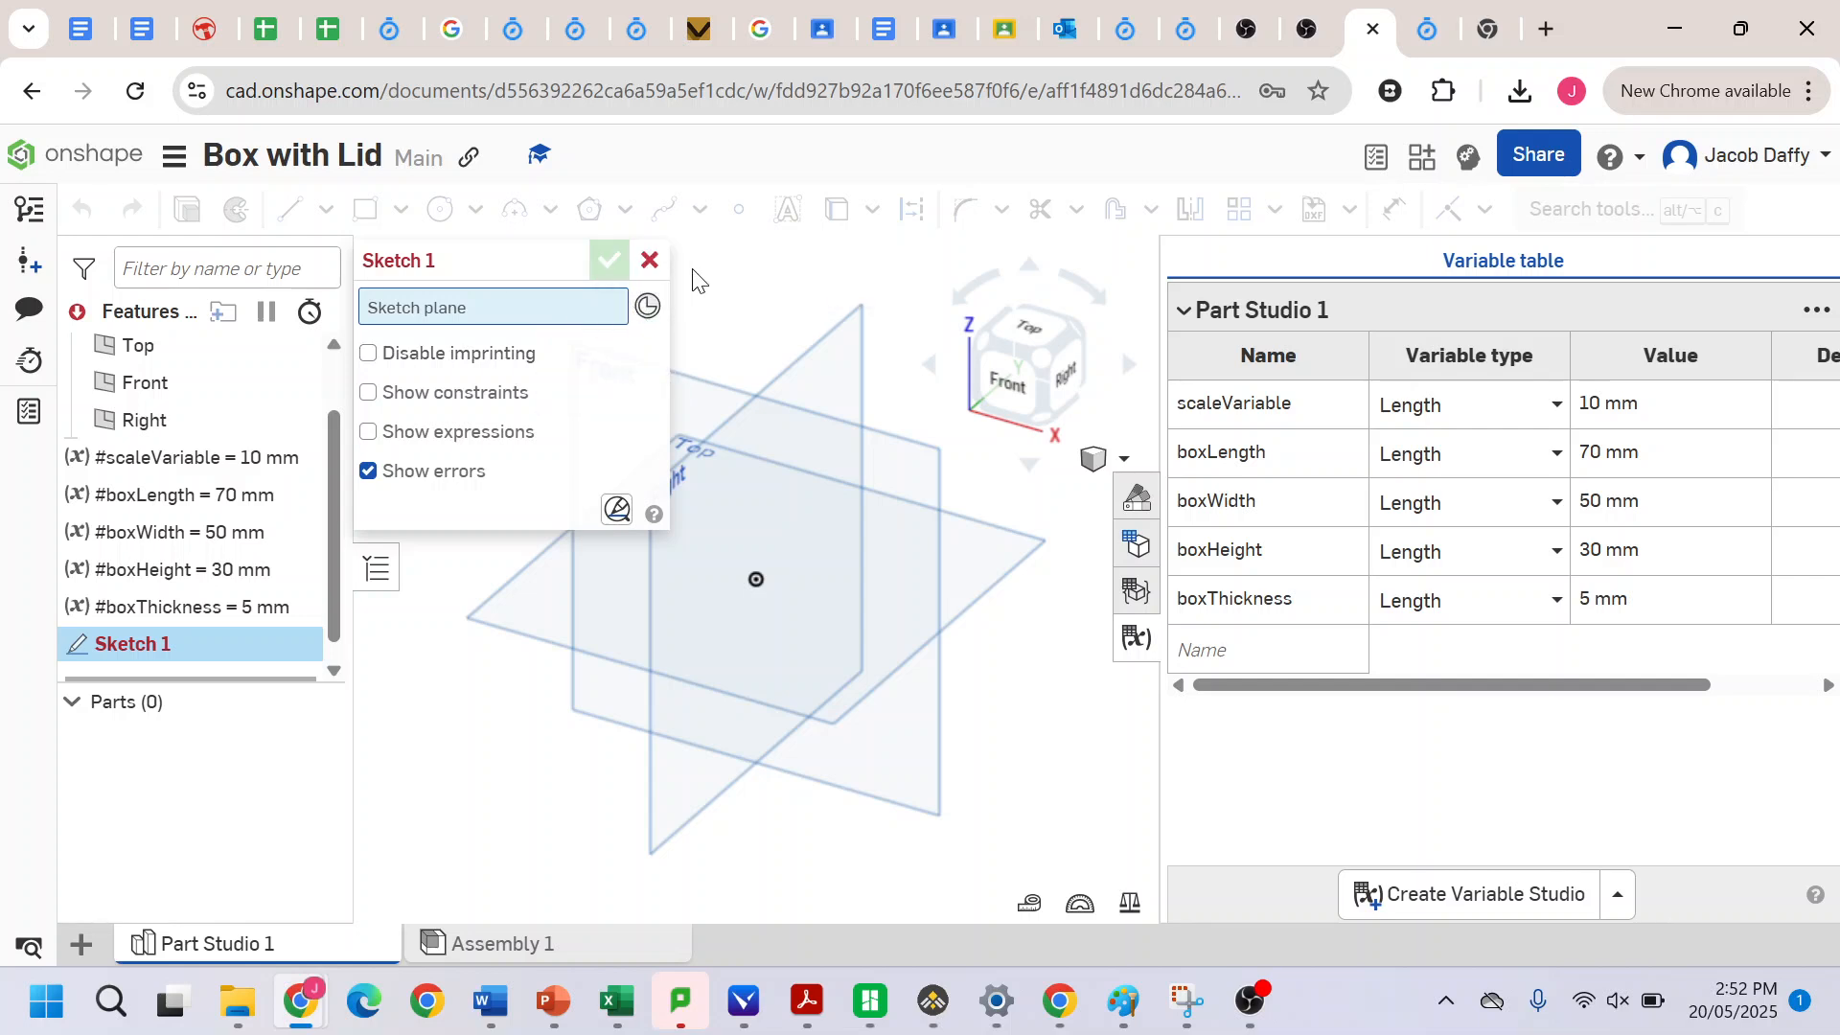
left_click(645, 257)
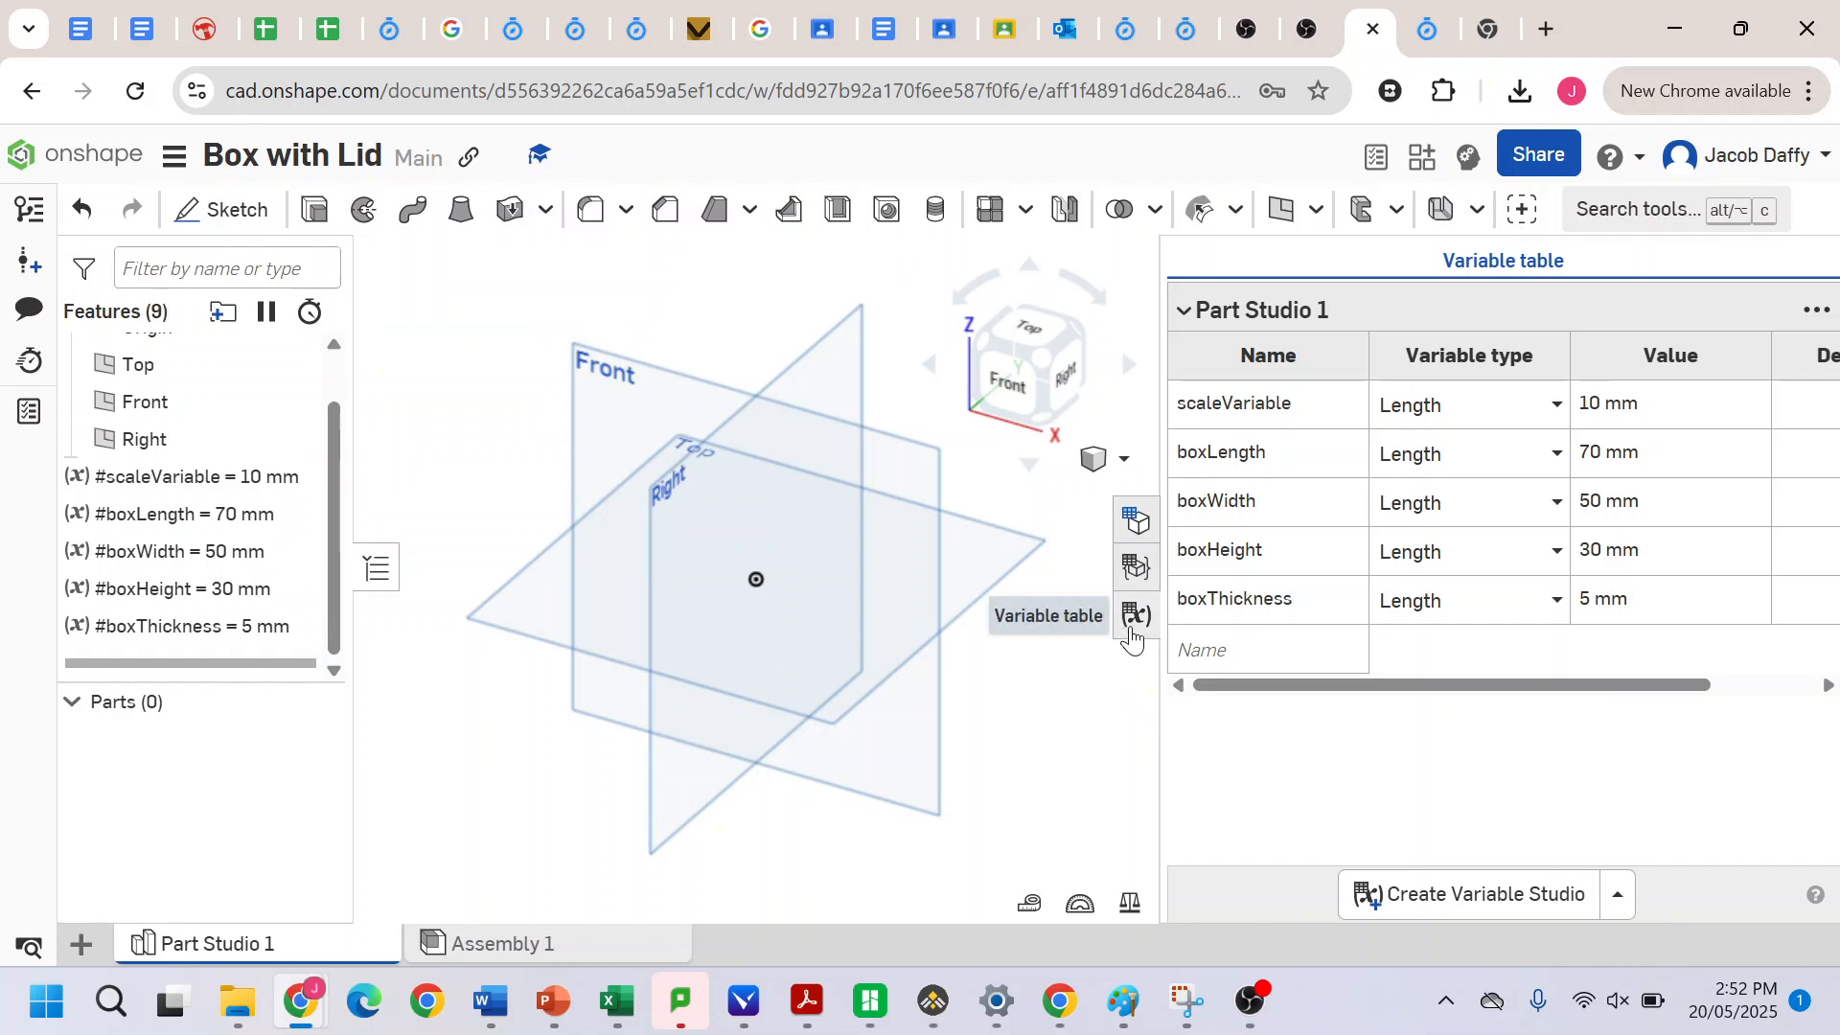
- Close the variable table
left_click(1131, 630)
left_click(1821, 618)
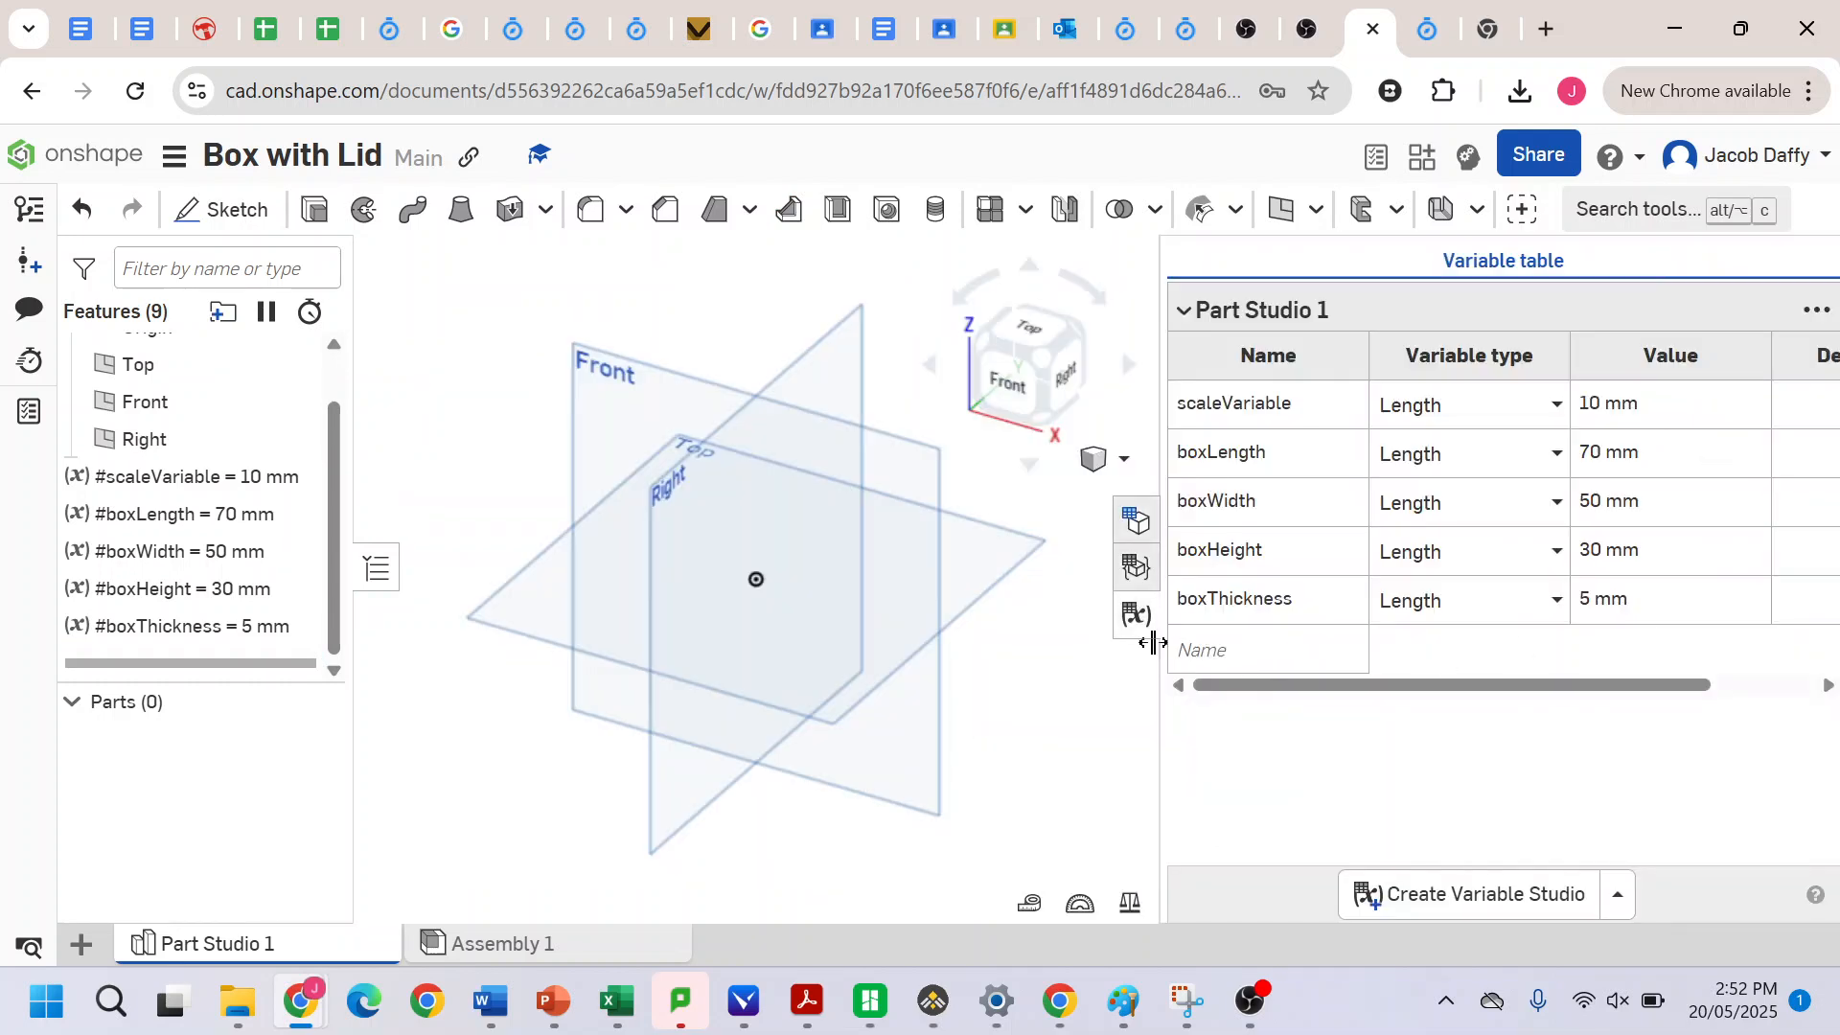
left_click(1138, 630)
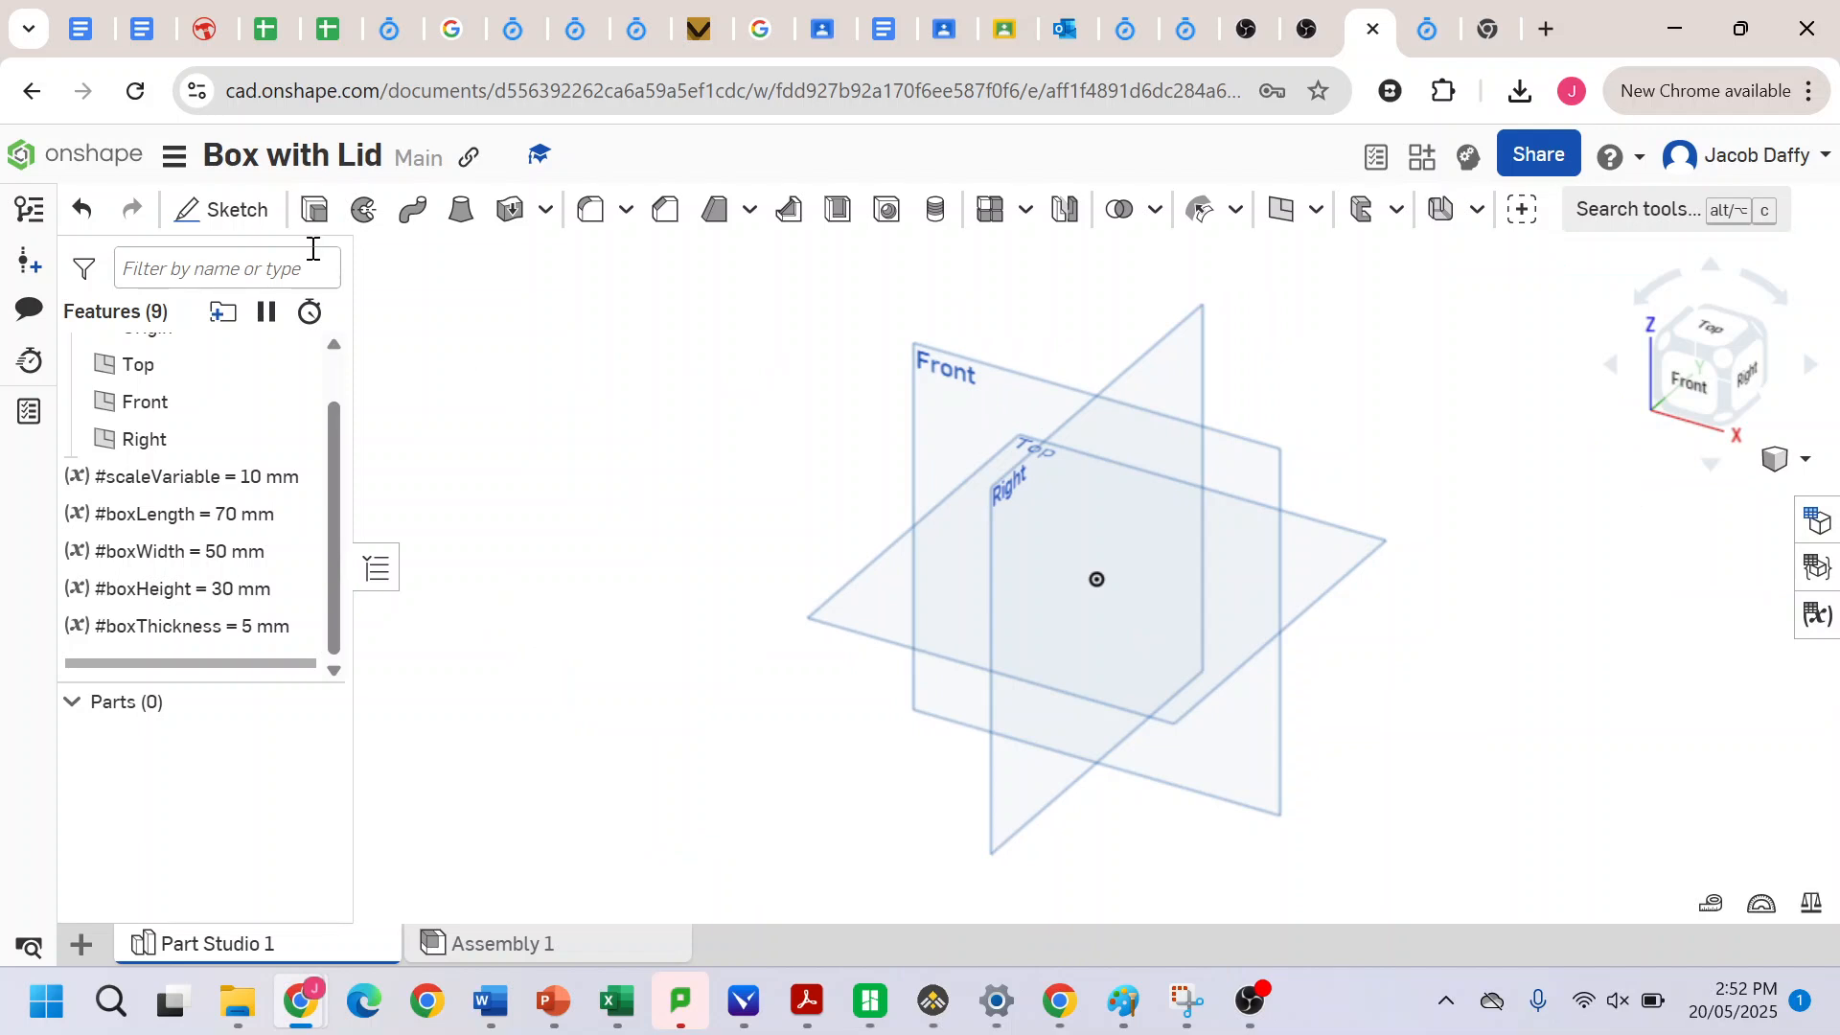
- Start a sketch on the Top plane and draw a corner rectangle about 86 mm by 57 mm around the origin
left_click(224, 208)
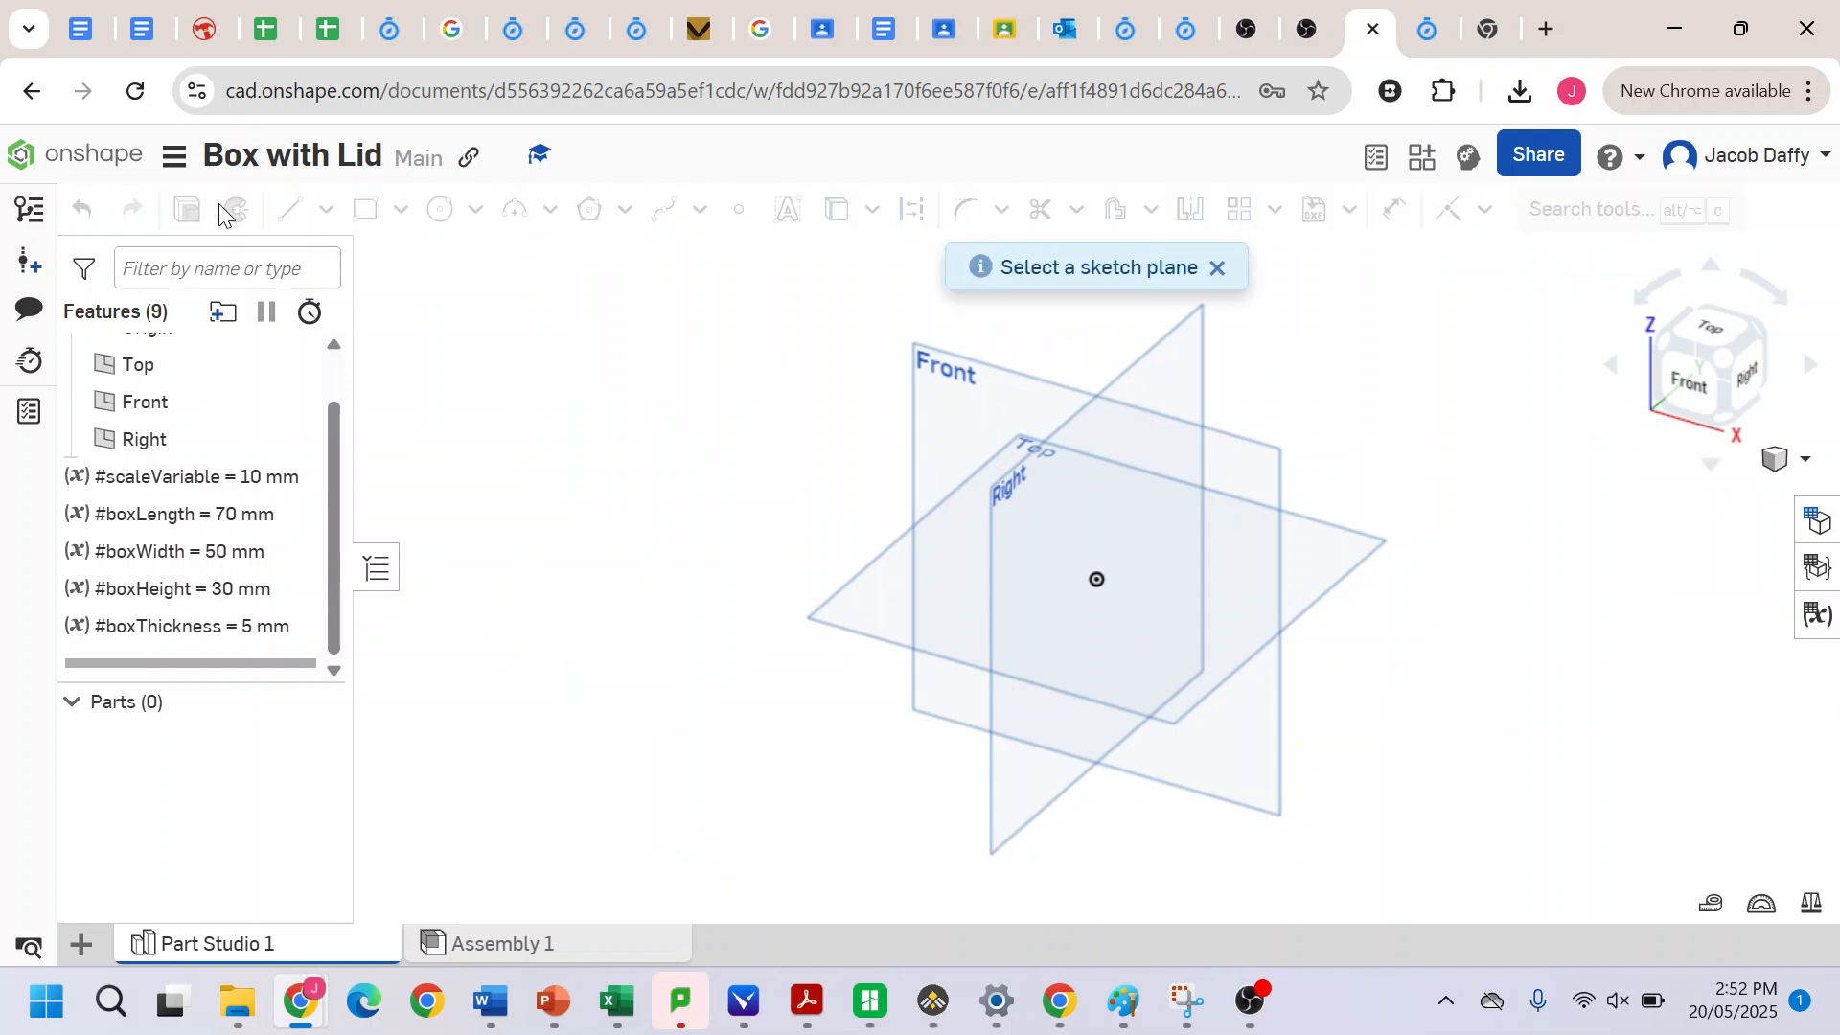
left_click(877, 613)
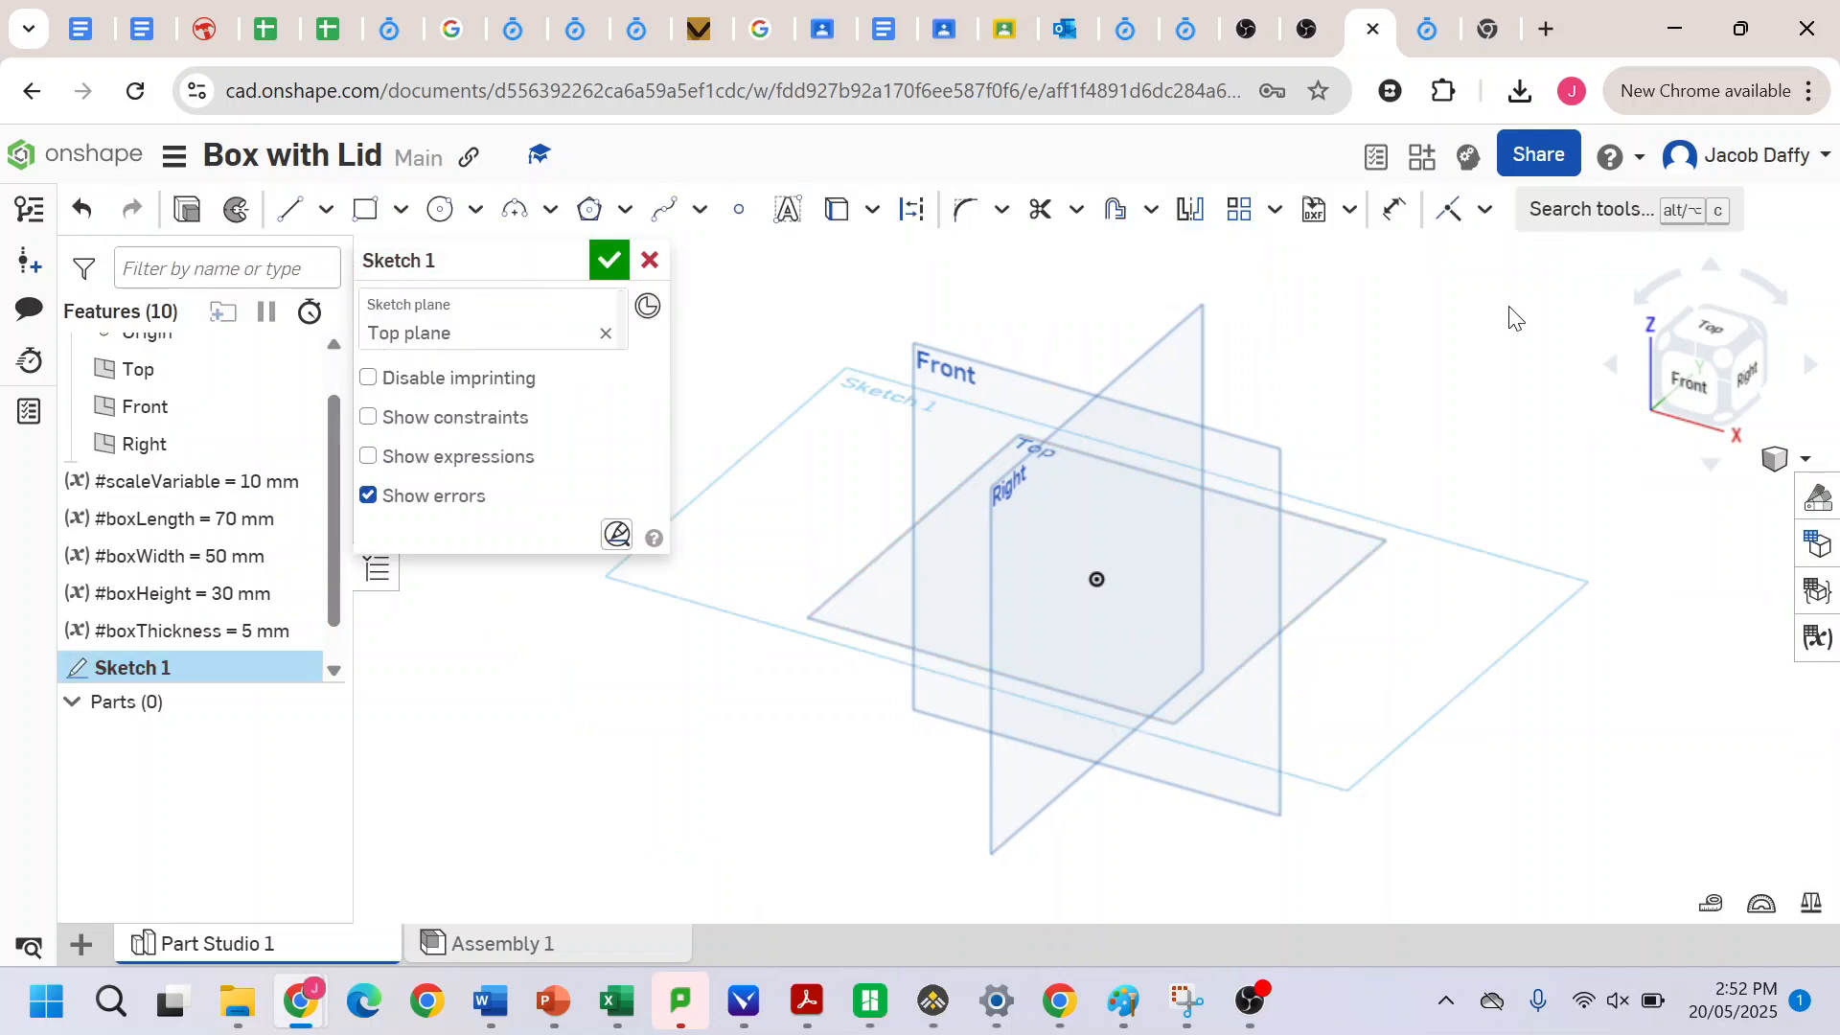
left_click(1714, 335)
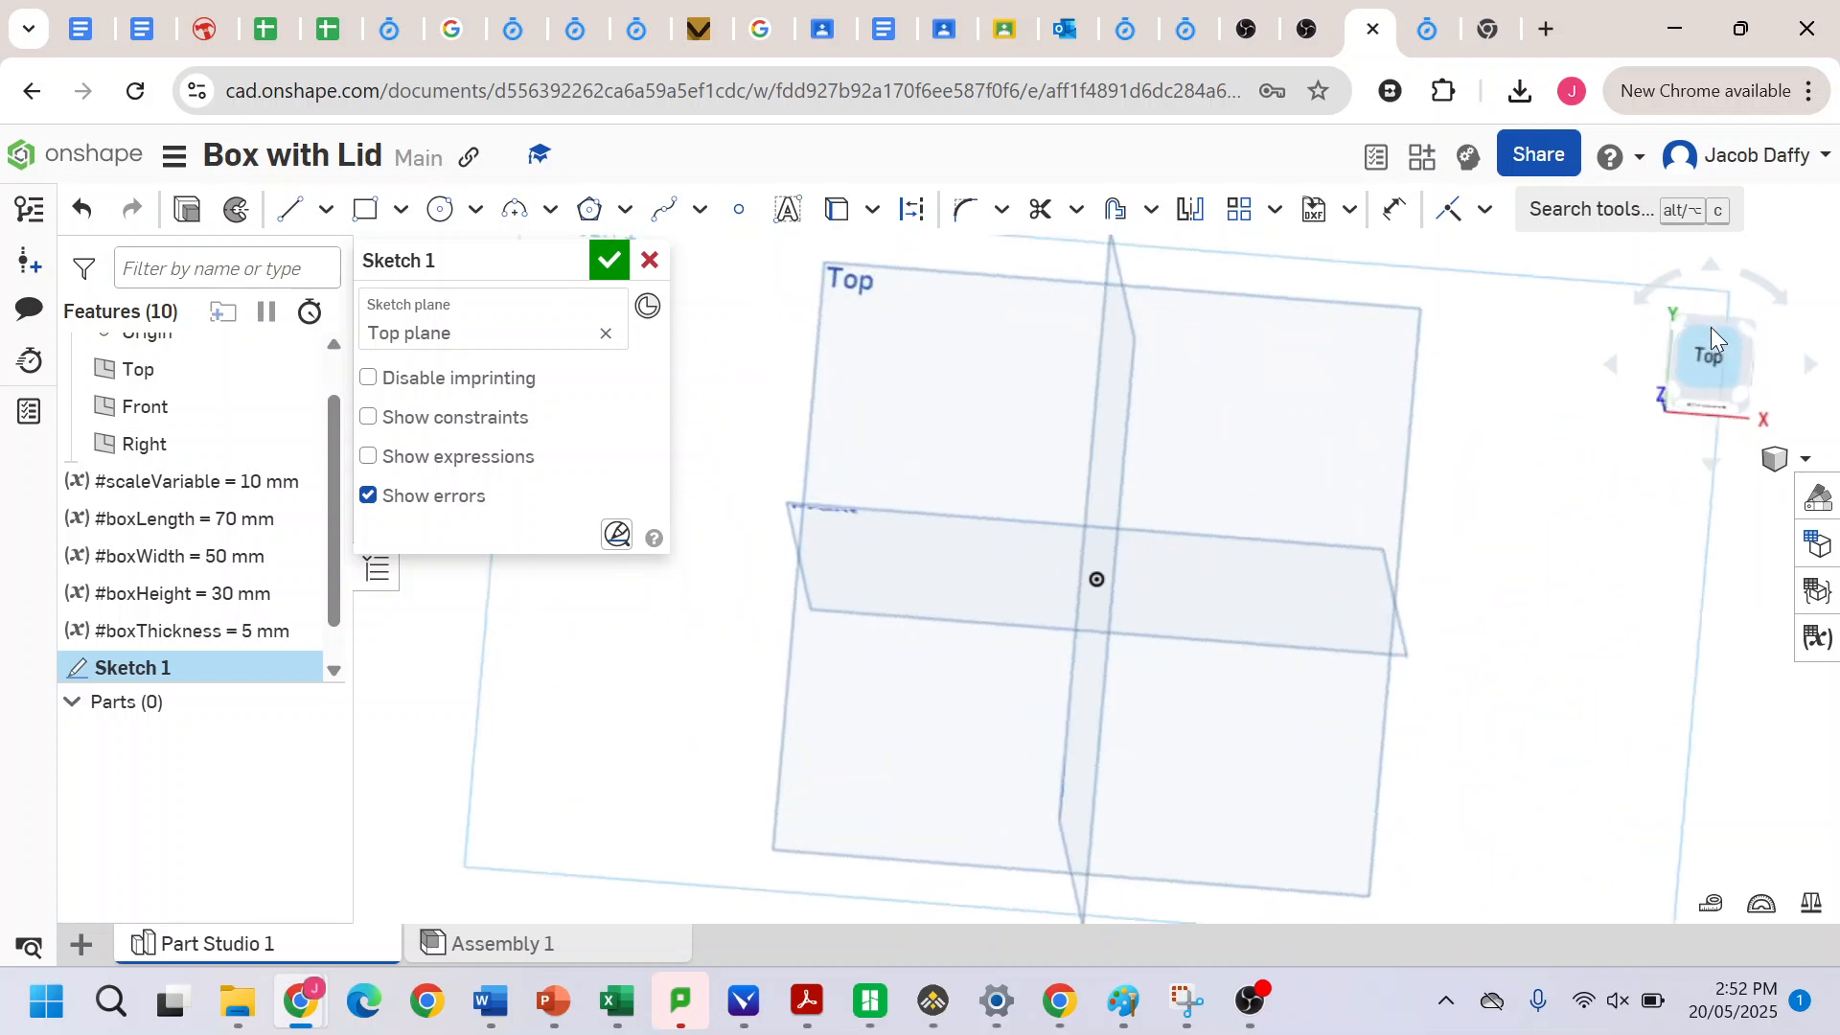
left_click(365, 209)
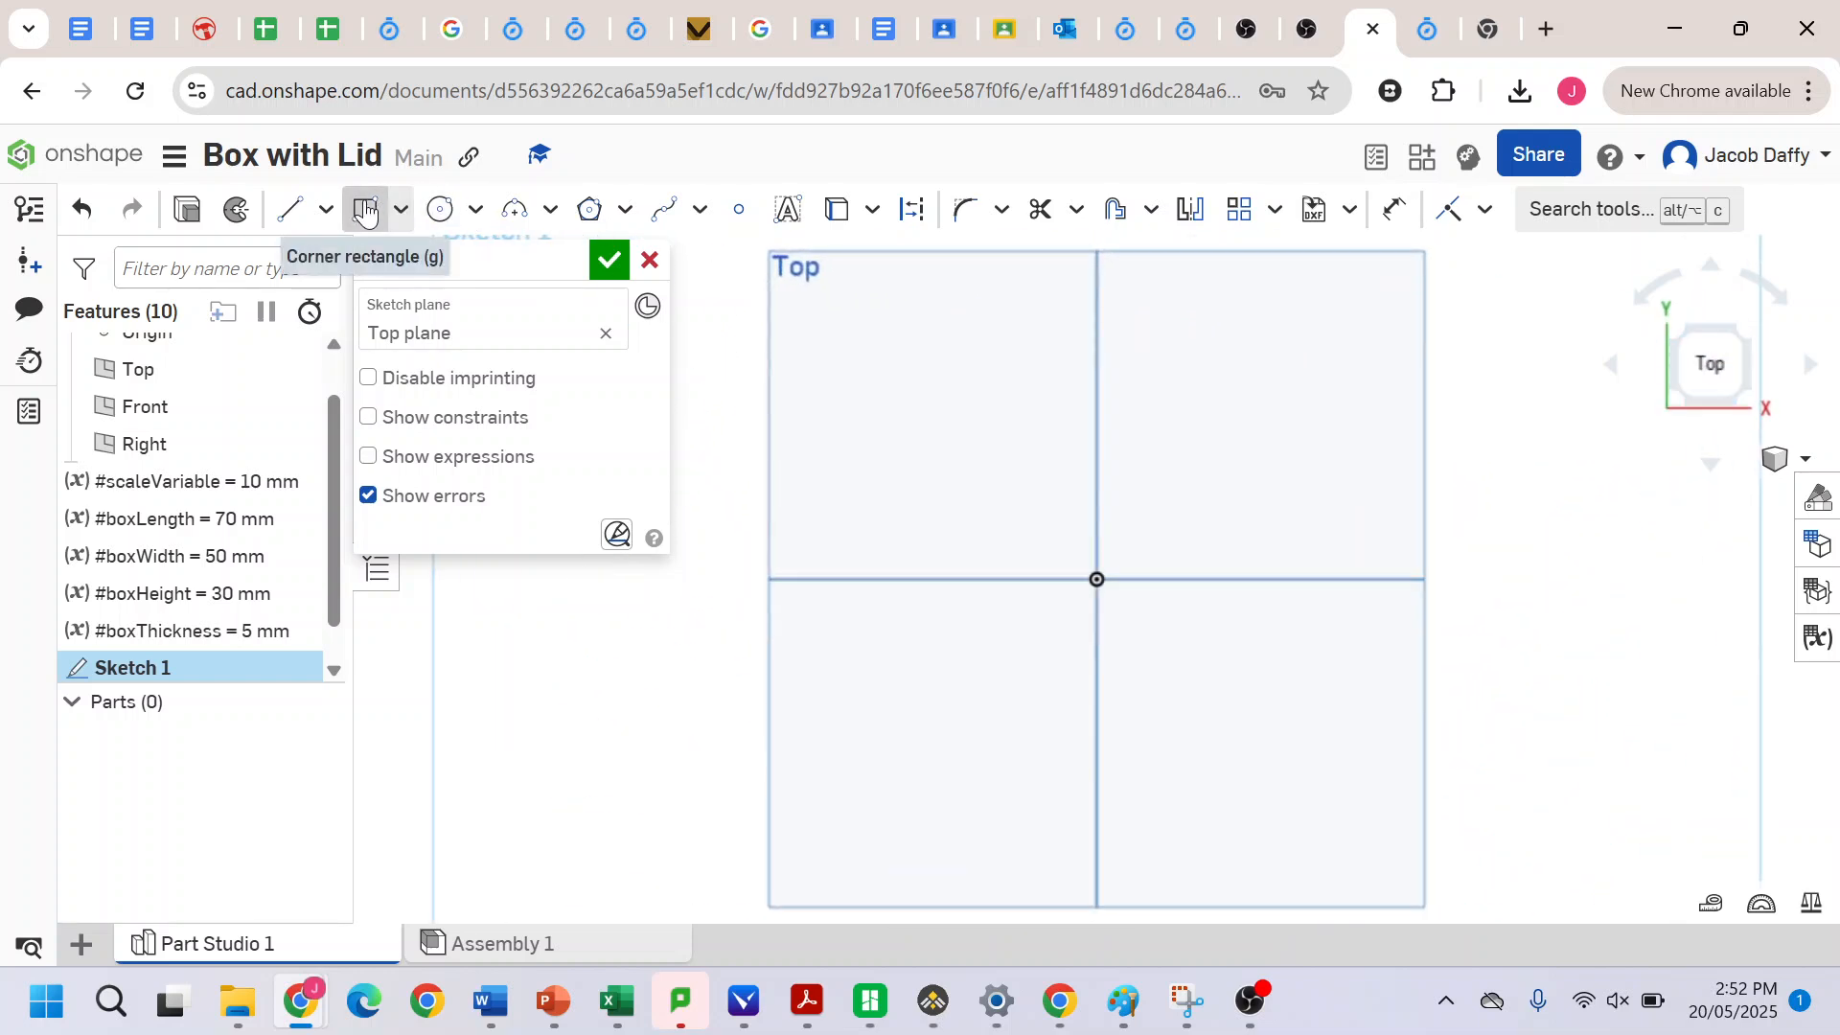
left_click(871, 419)
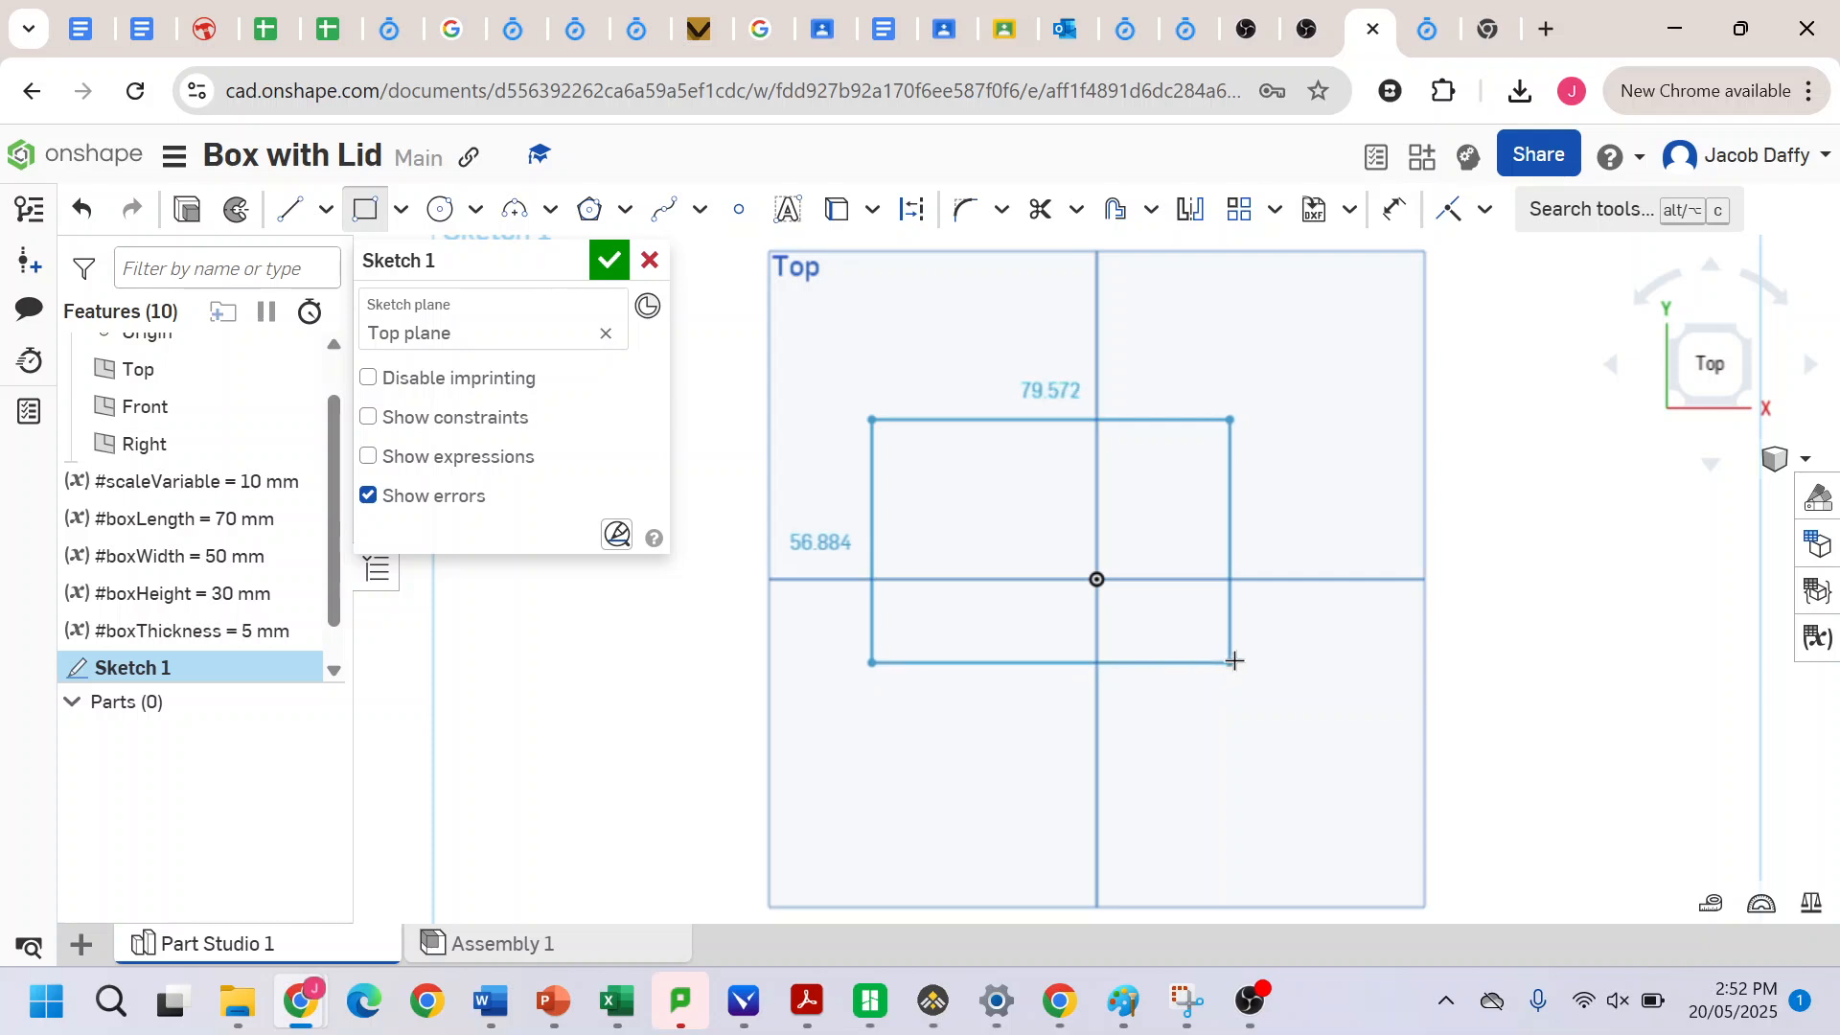
left_click(1248, 670)
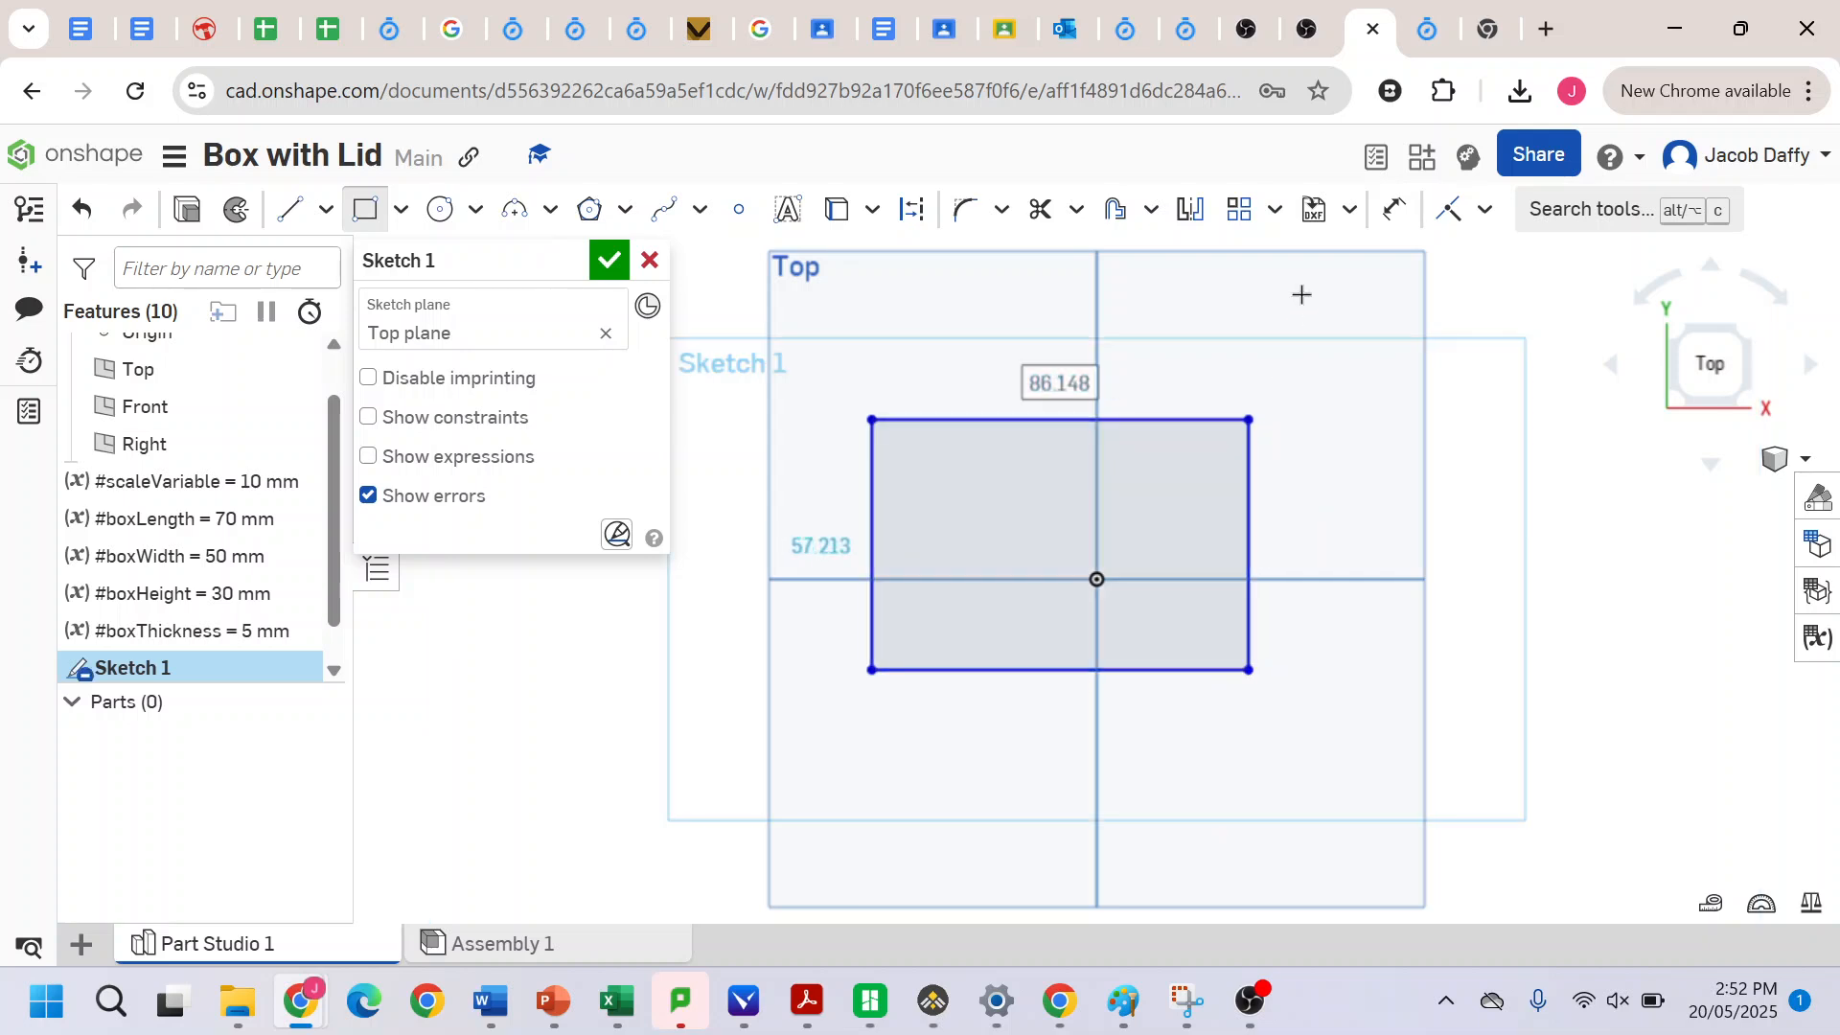
- Dimension the rectangle's upper horizontal edge with the variable #boxLength
left_click(1394, 213)
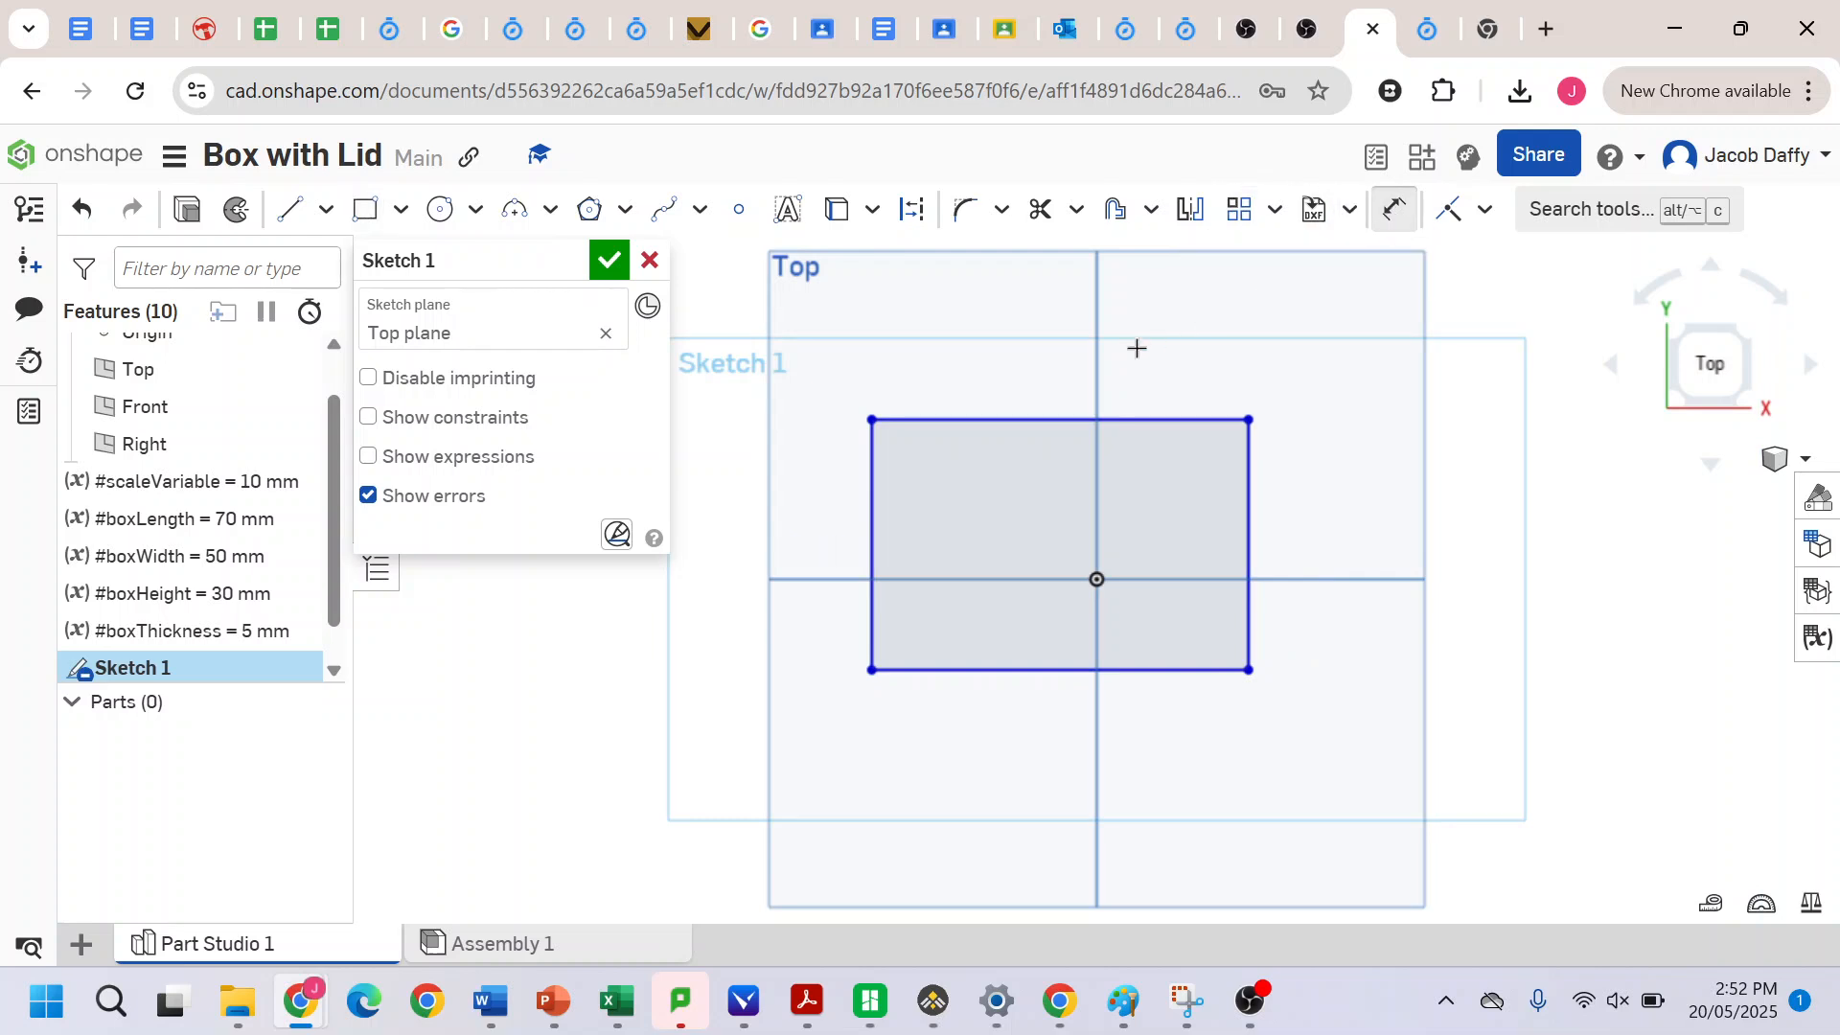
left_click(1040, 414)
left_click(1021, 331)
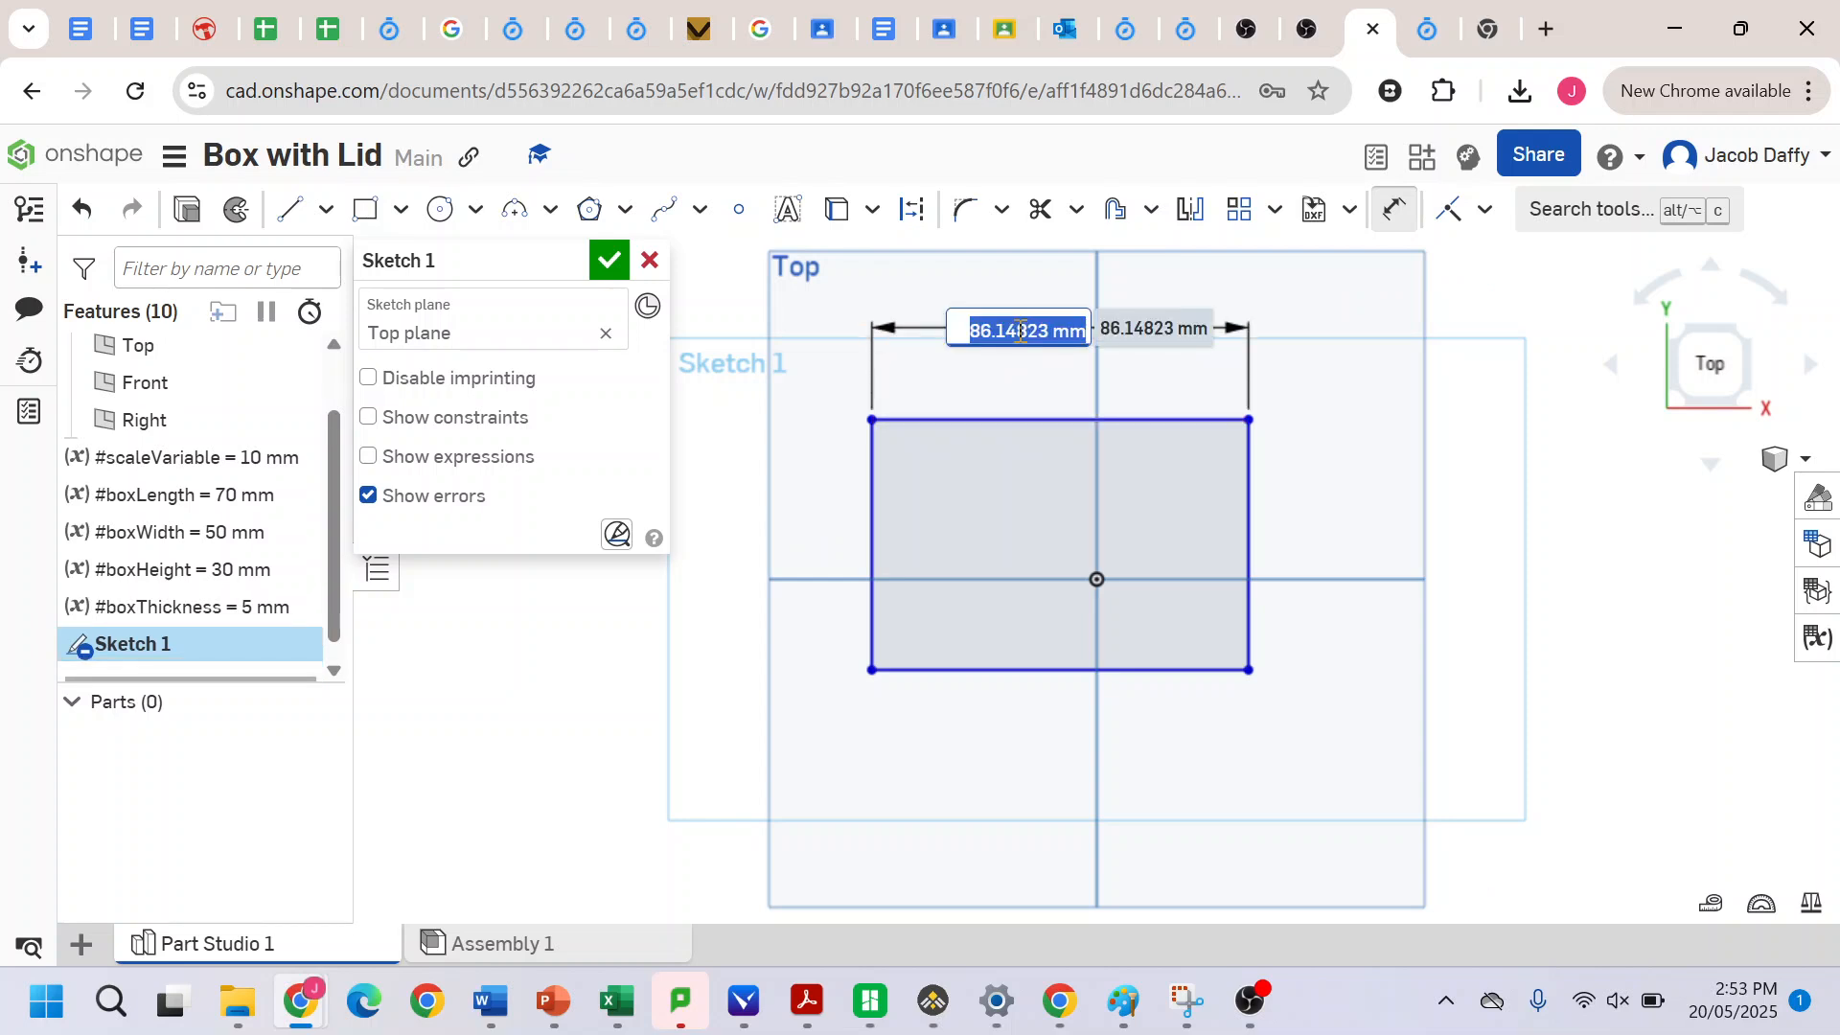
type("#")
left_click(970, 407)
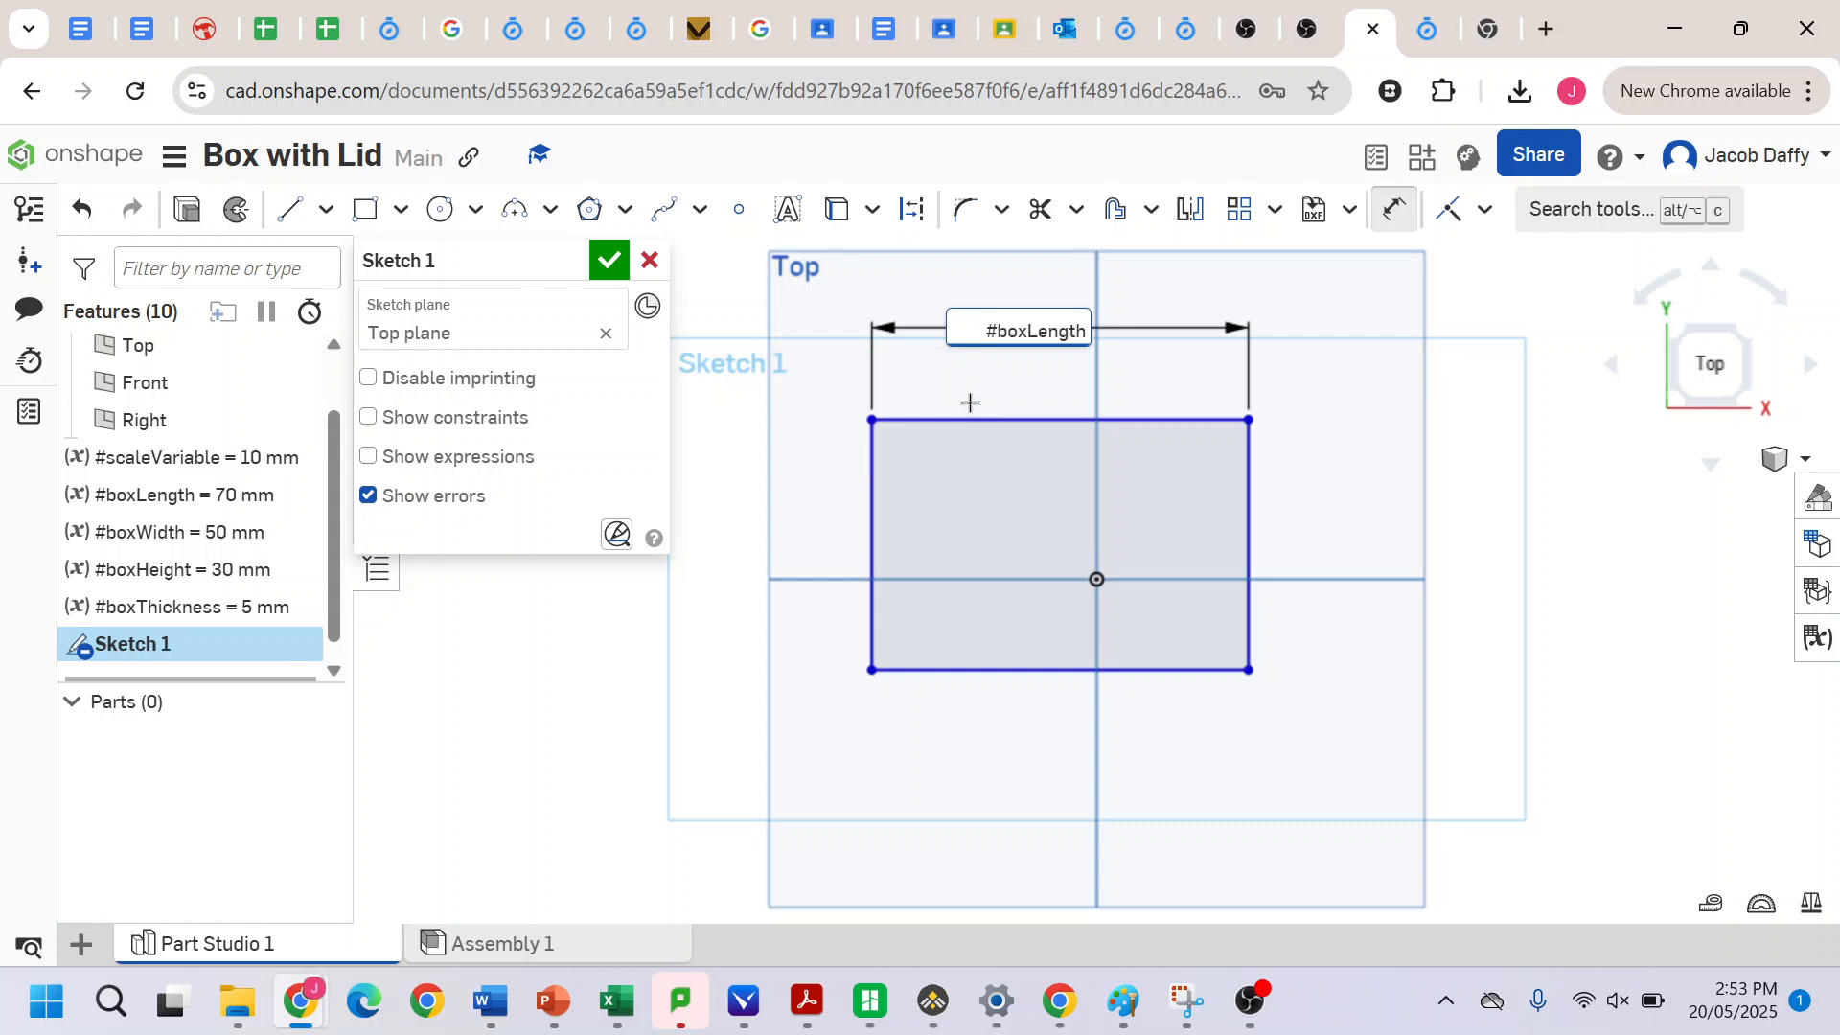
key("Return")
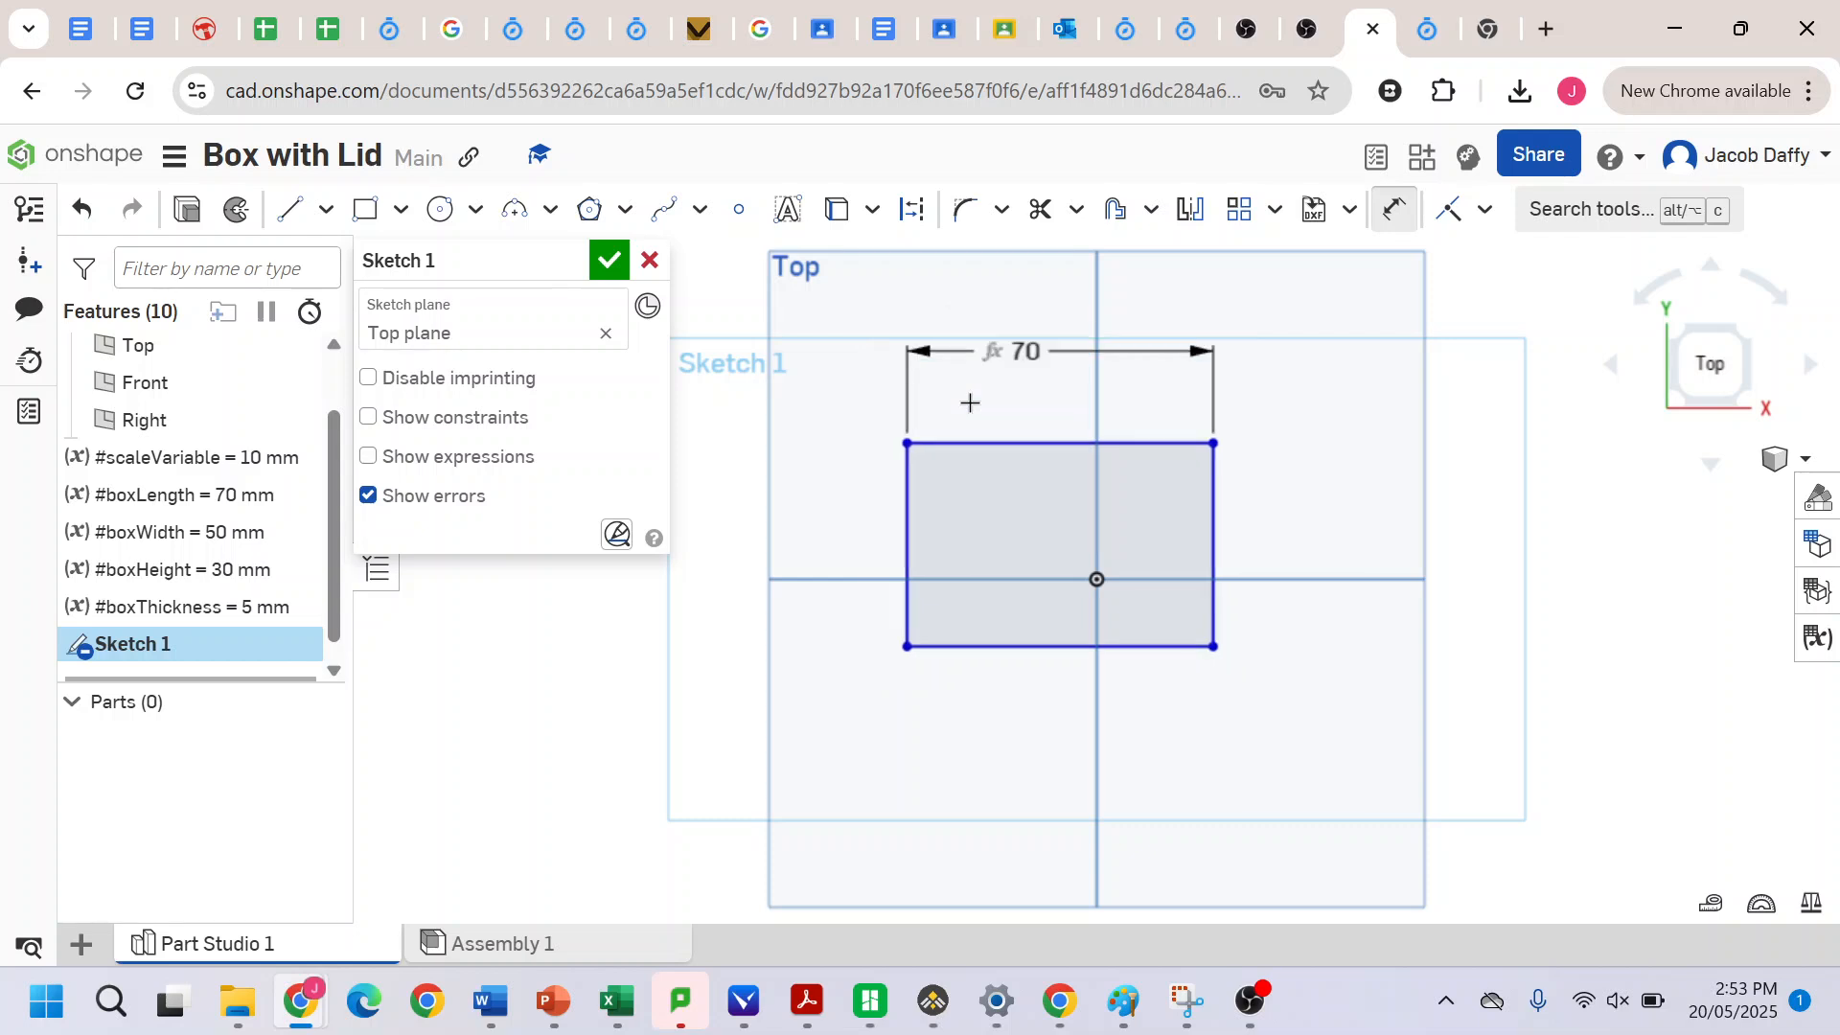
- Dimension the rectangle's right vertical edge with the variable #boxWidth and finish the sketch
left_click(1214, 530)
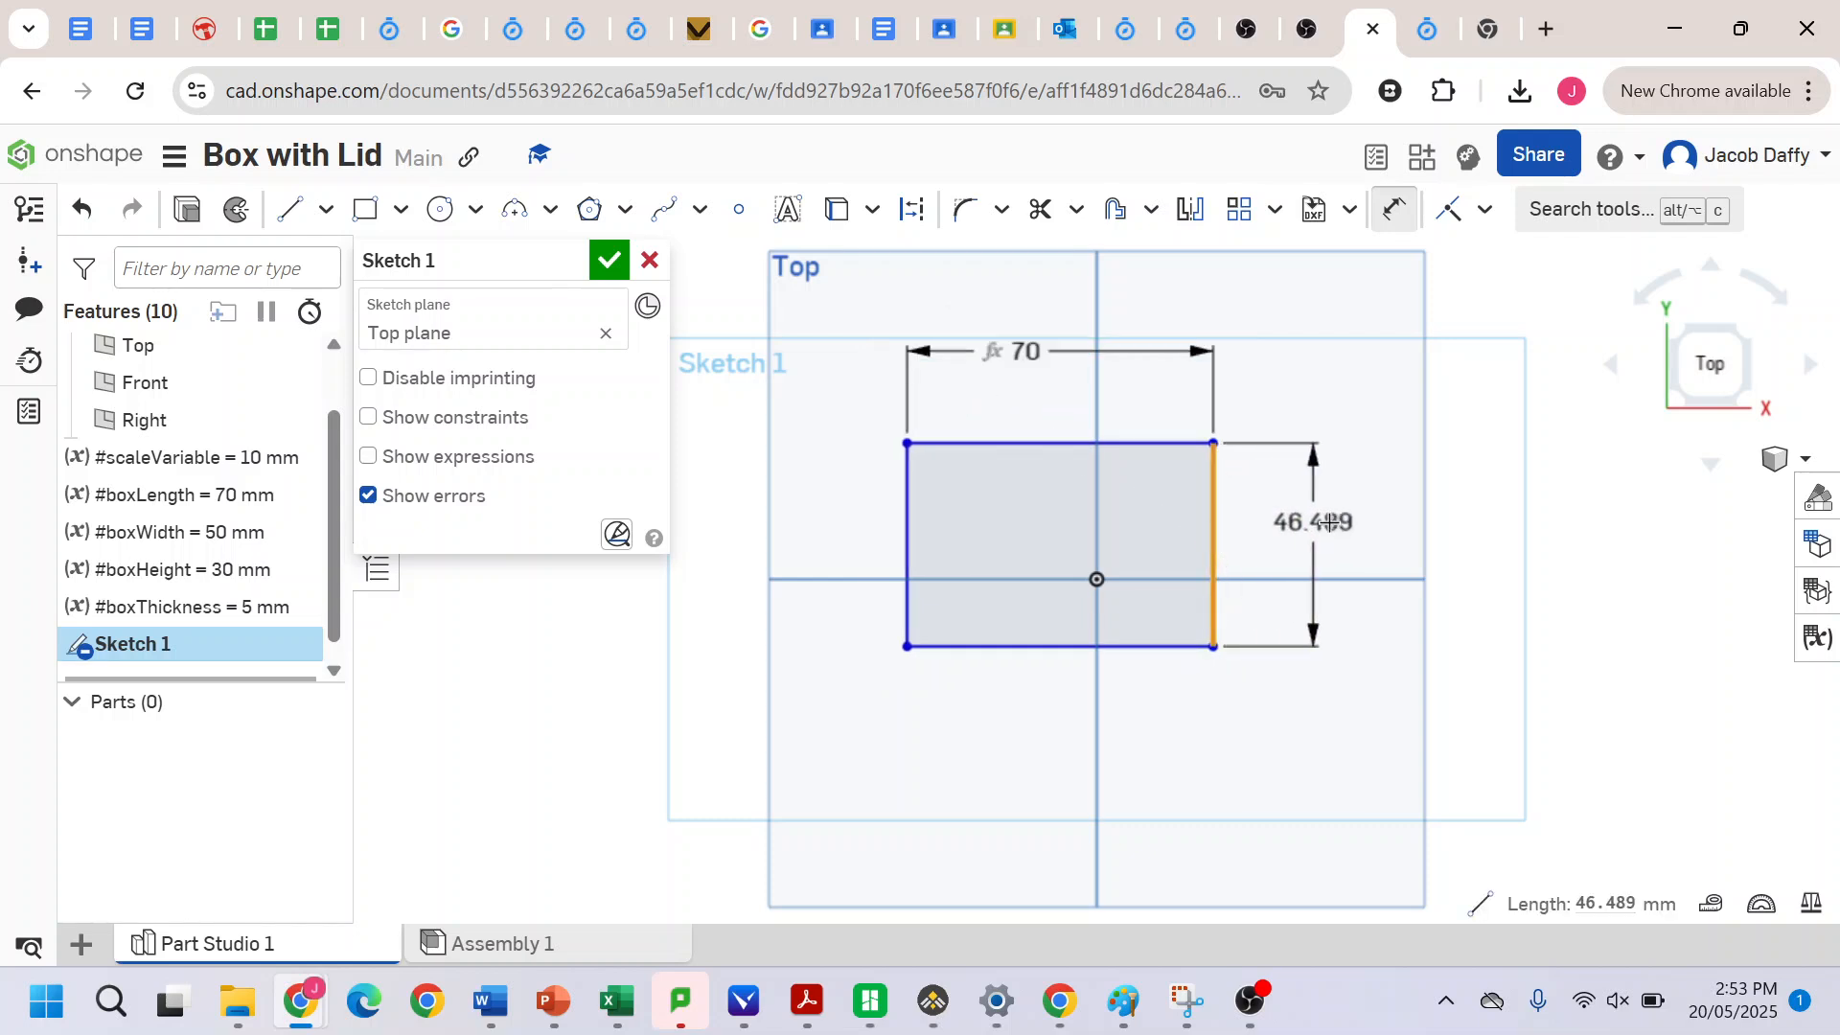
left_click(1336, 522)
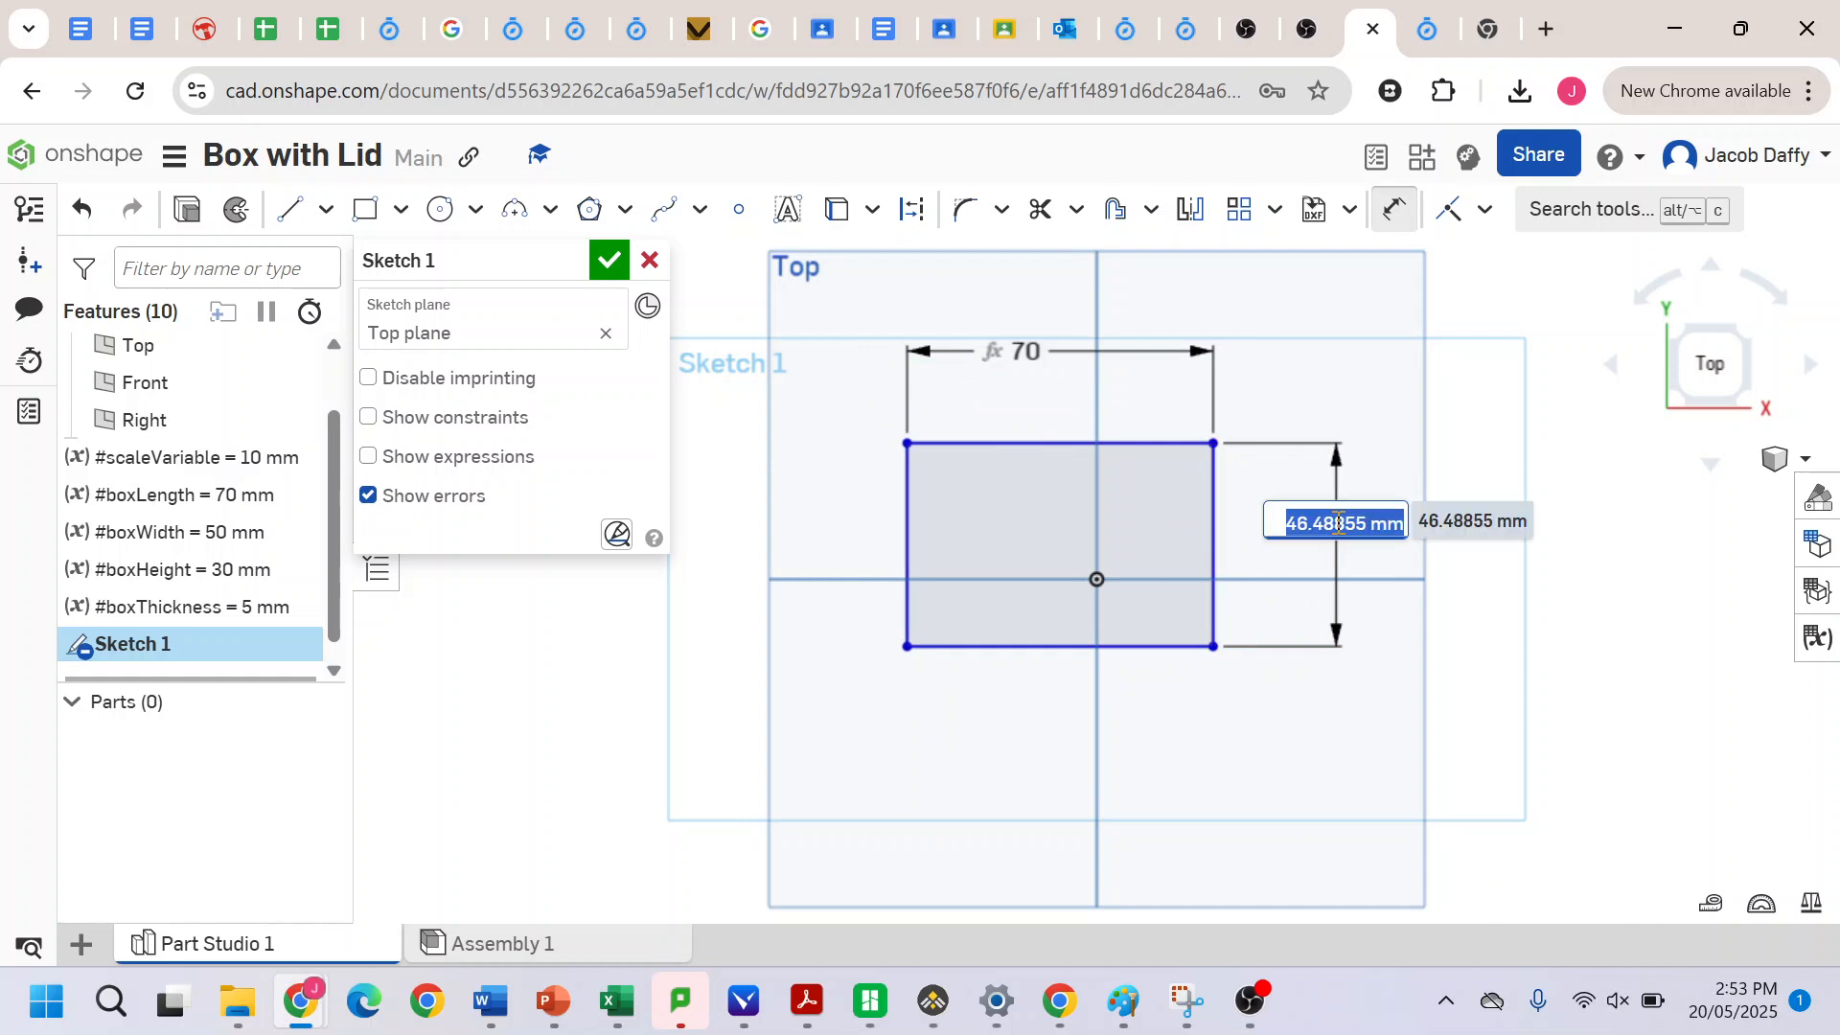
type("b")
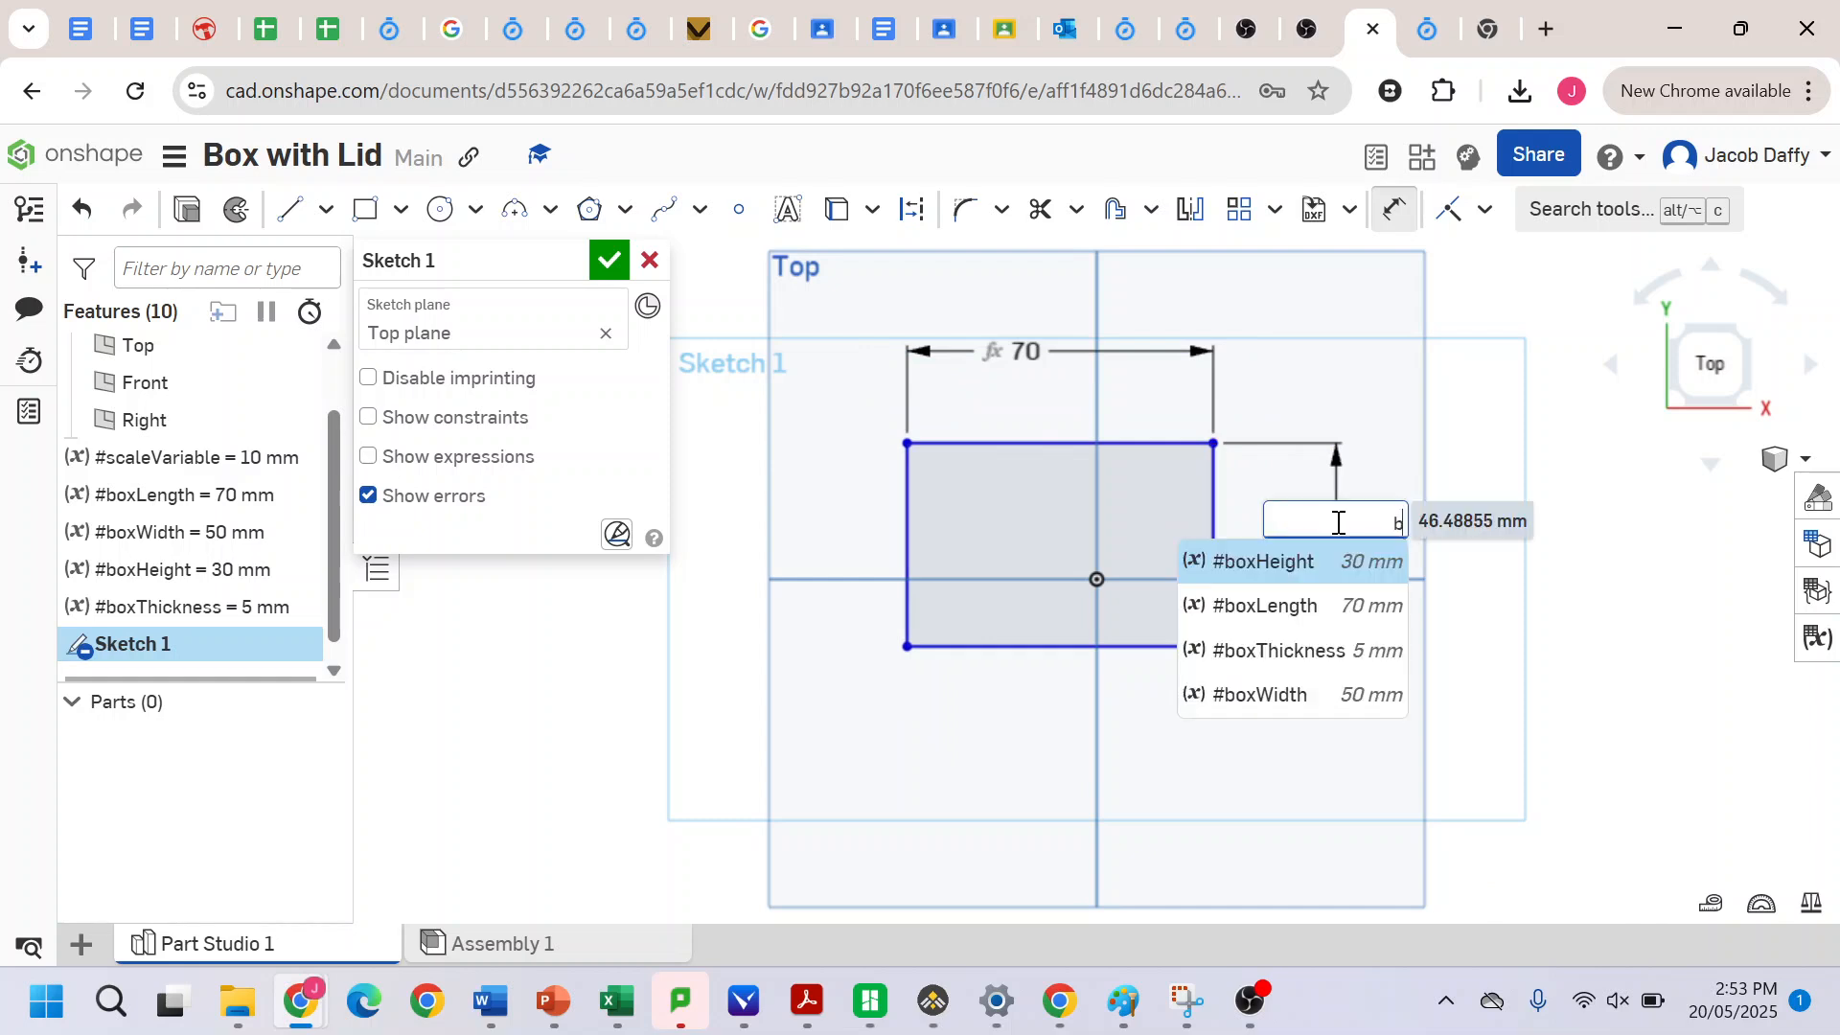
left_click(1289, 714)
key("Return")
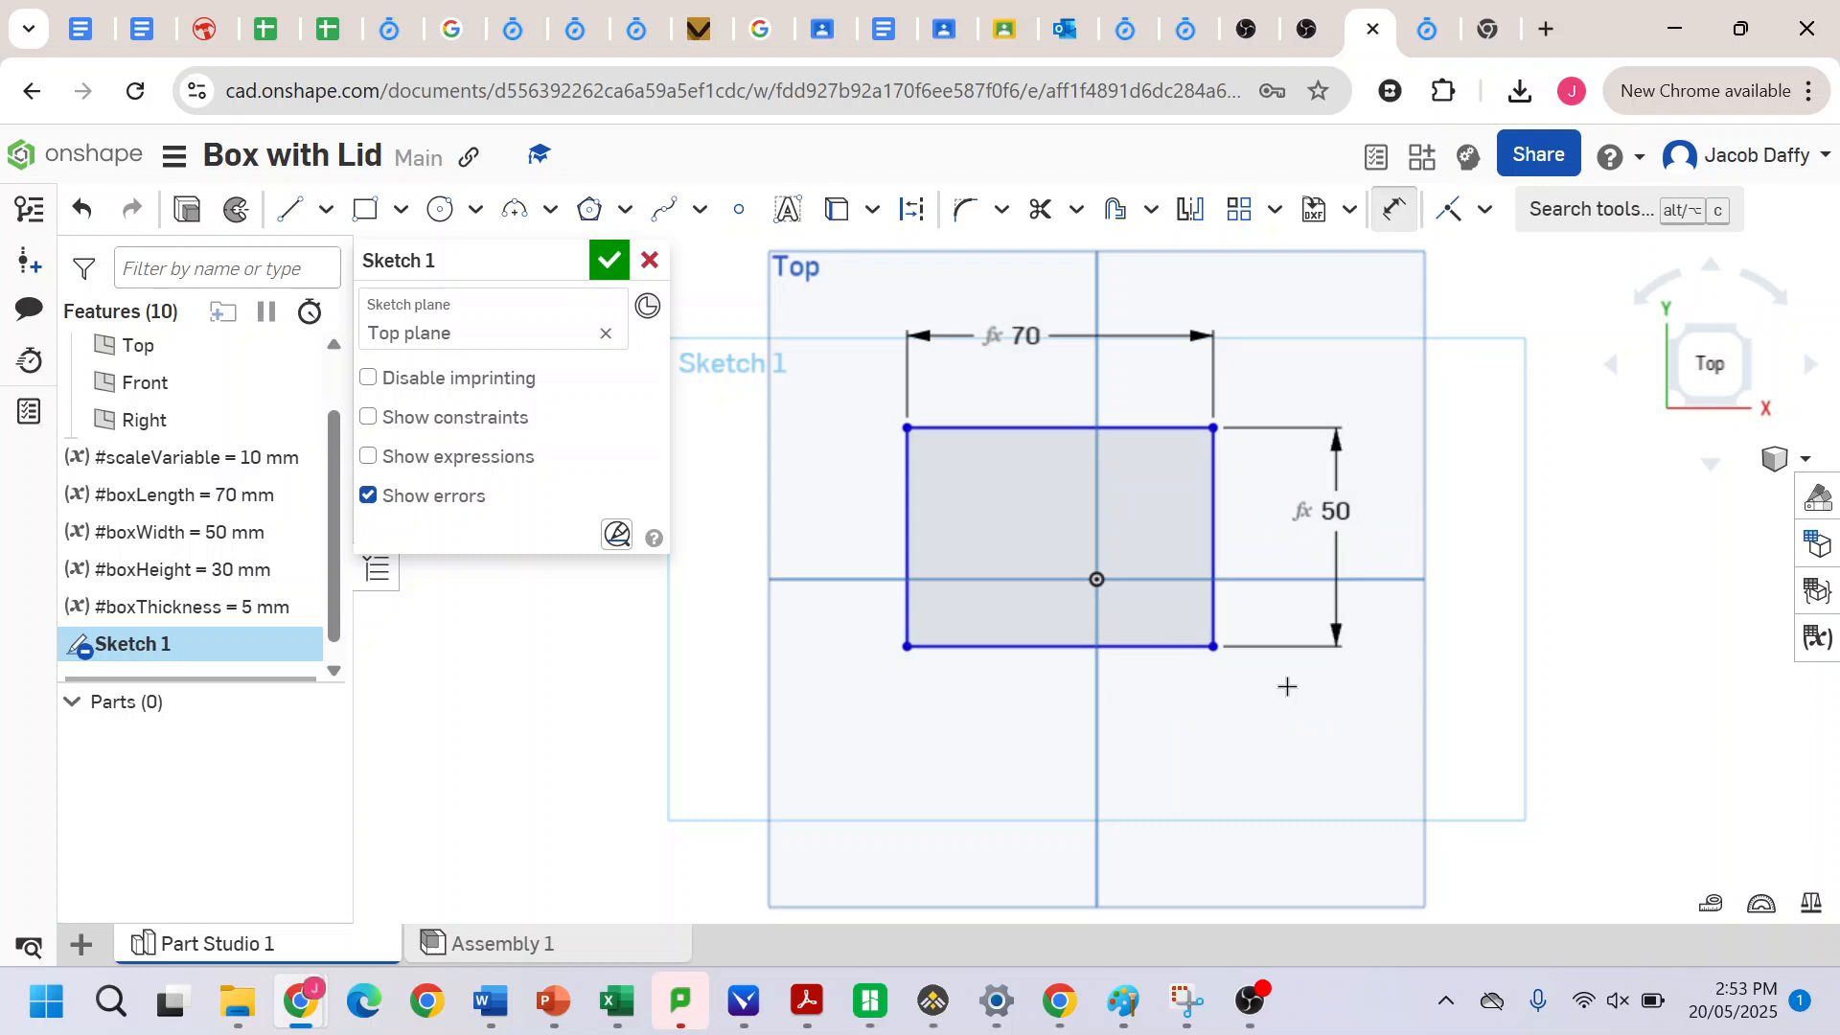
left_click(612, 261)
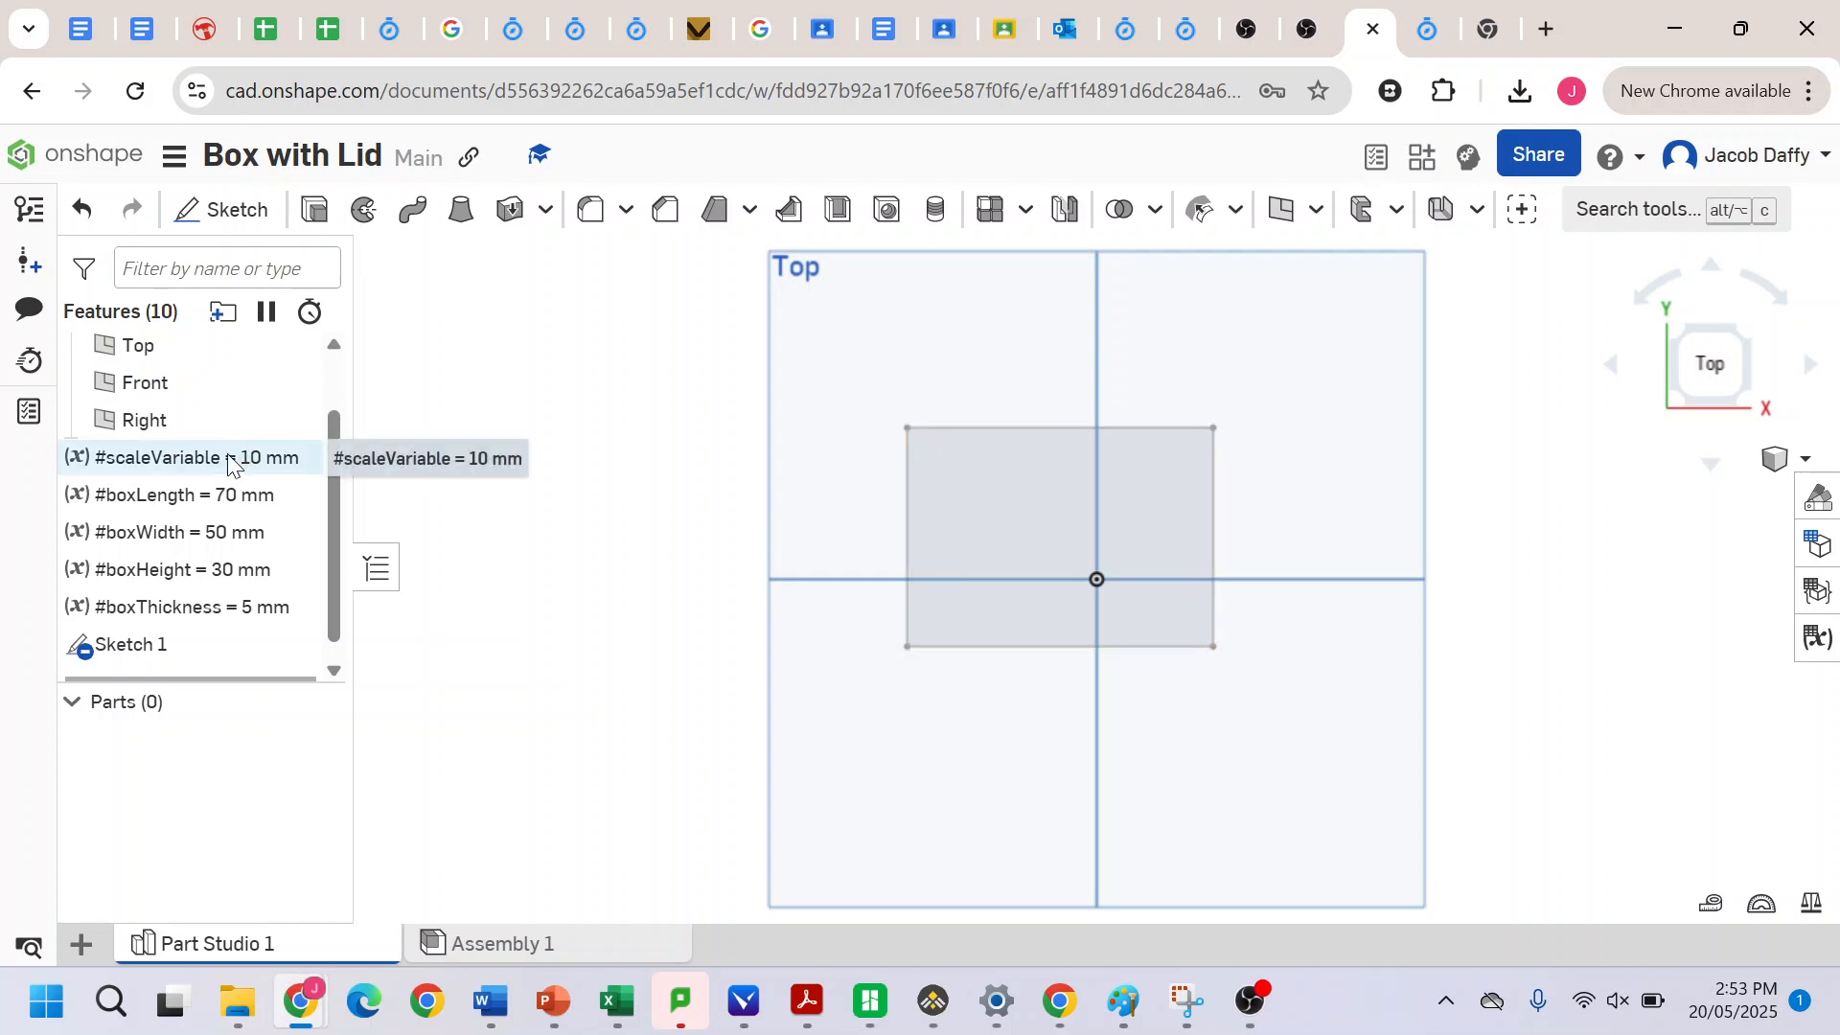
- Edit Sketch 1 to add a second corner rectangle about 58 mm by 39 mm inside the first one, and finish the sketch
scroll(107, 519, "down", 1)
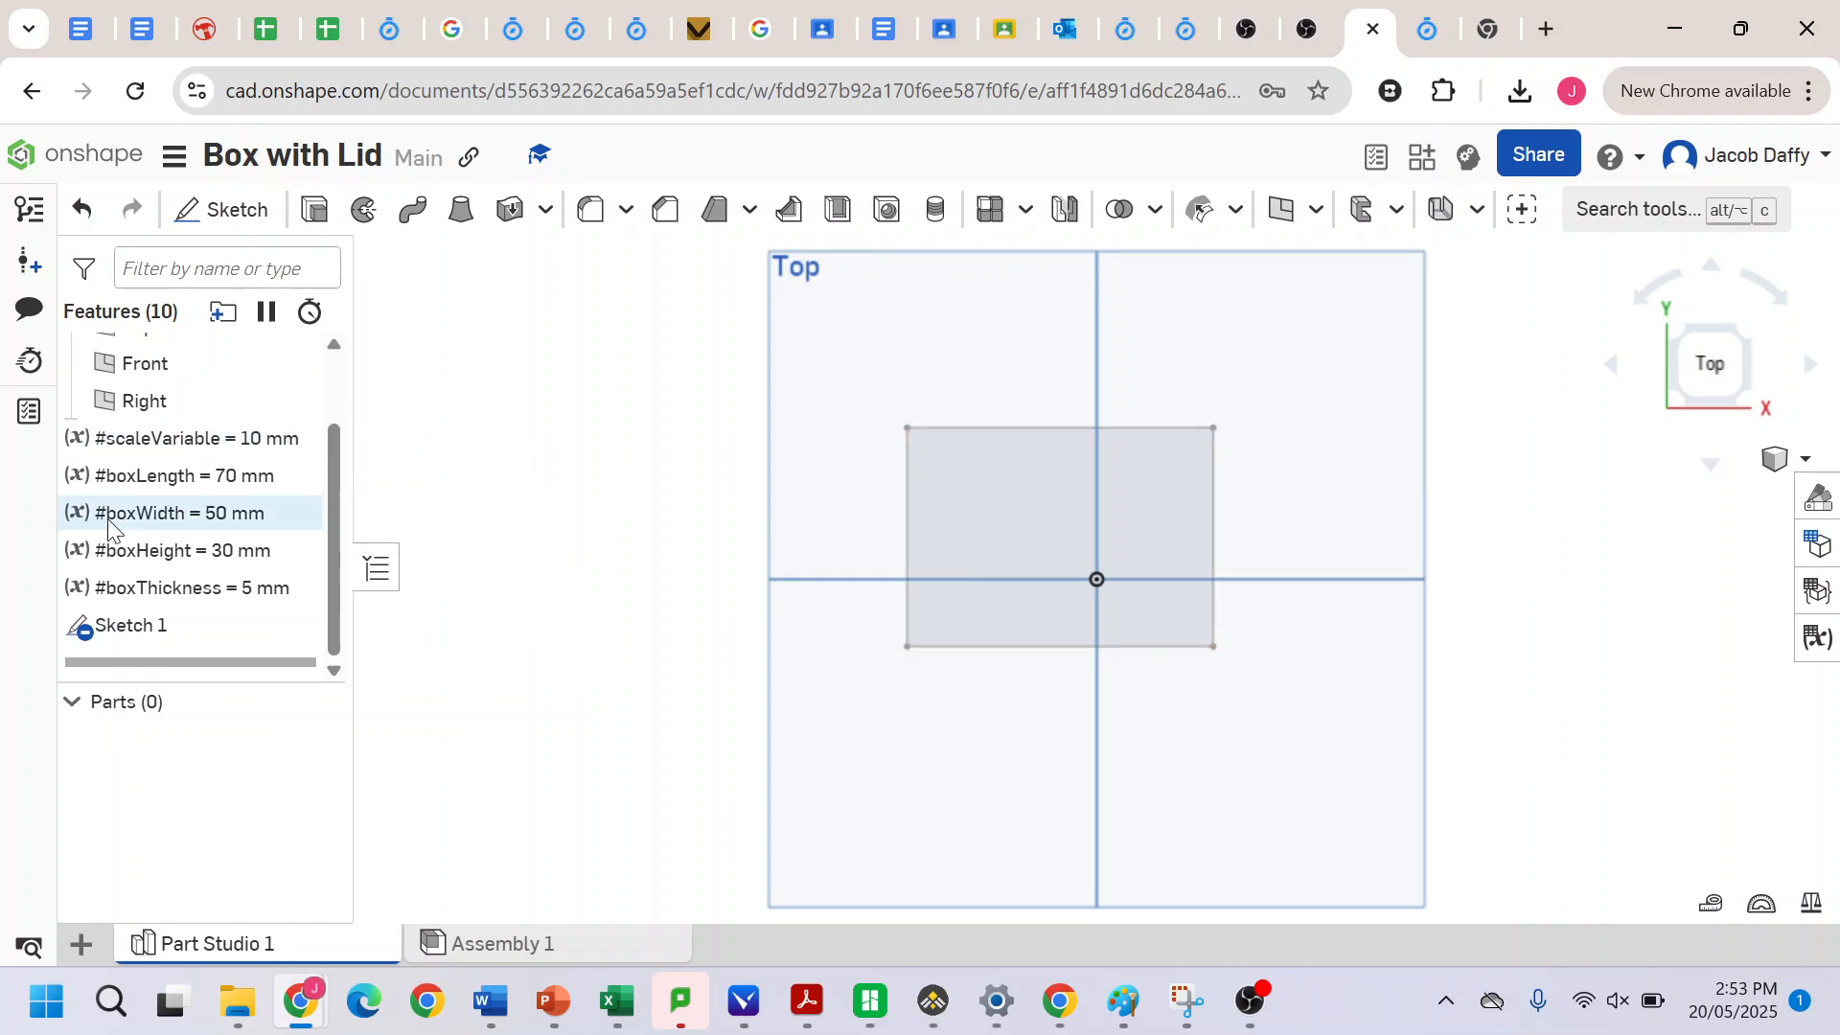
double_click(156, 628)
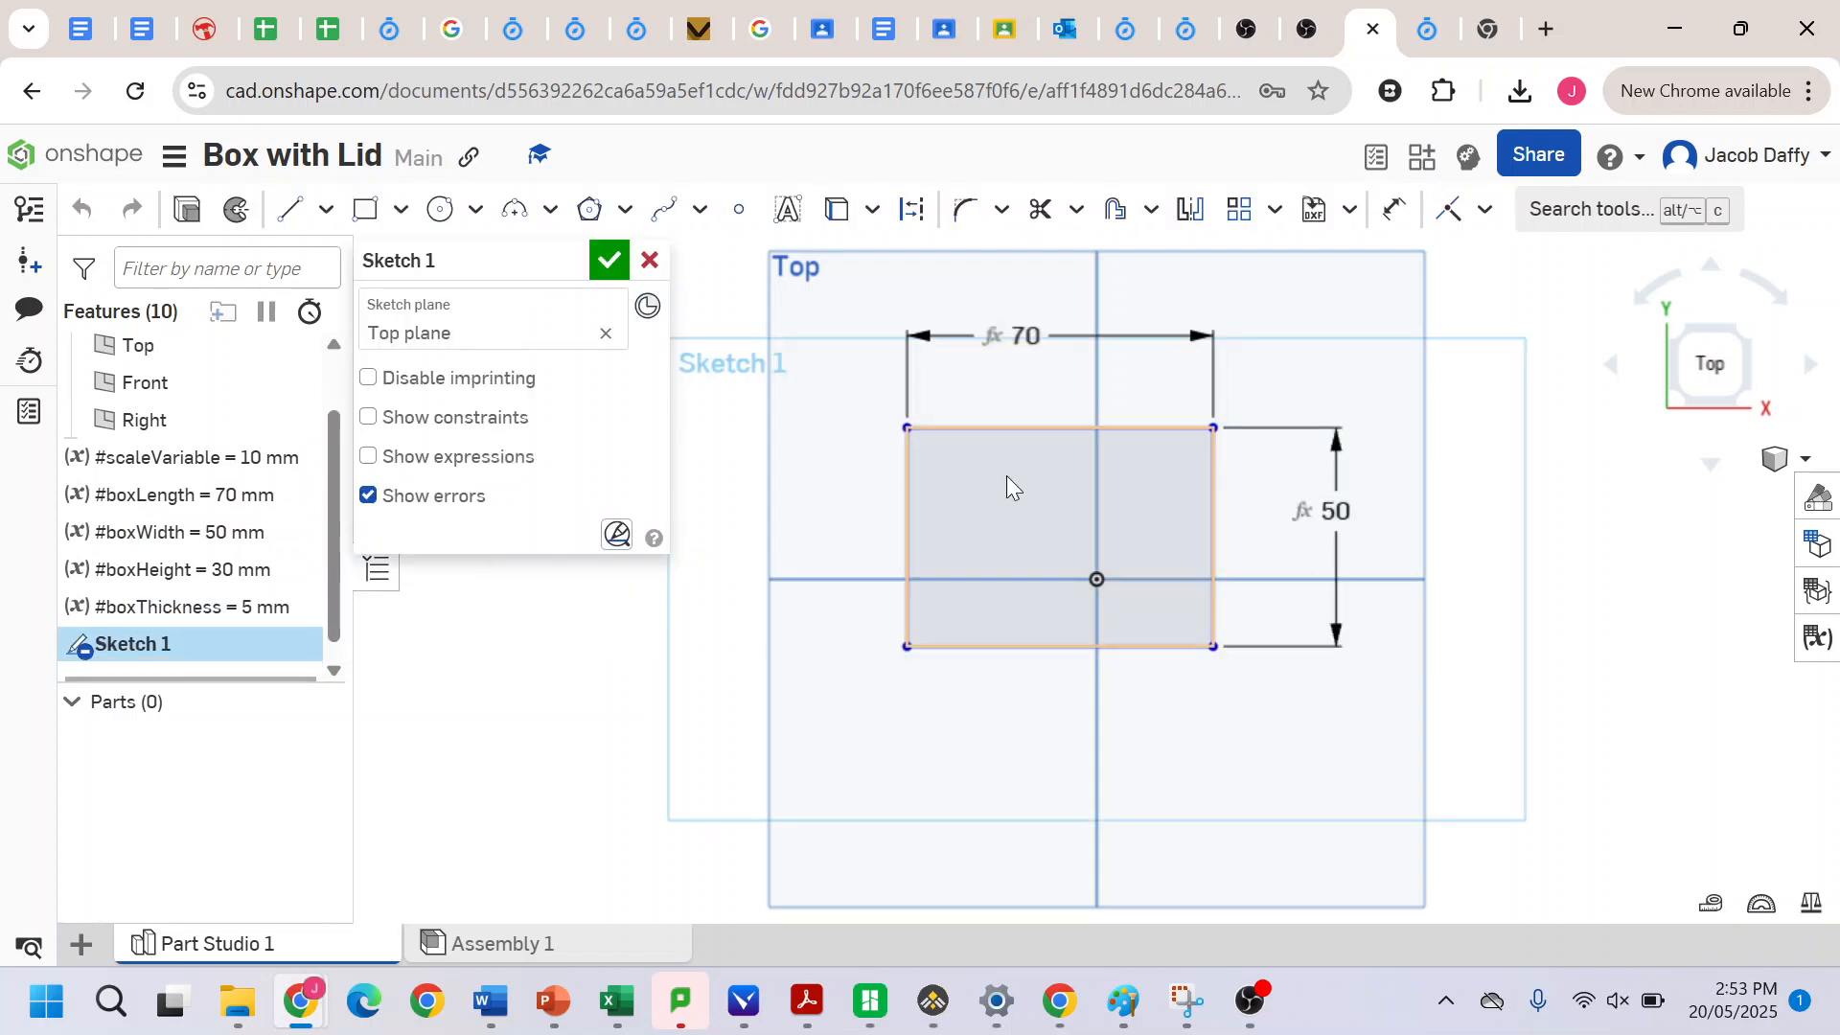
left_click(364, 209)
left_click(930, 450)
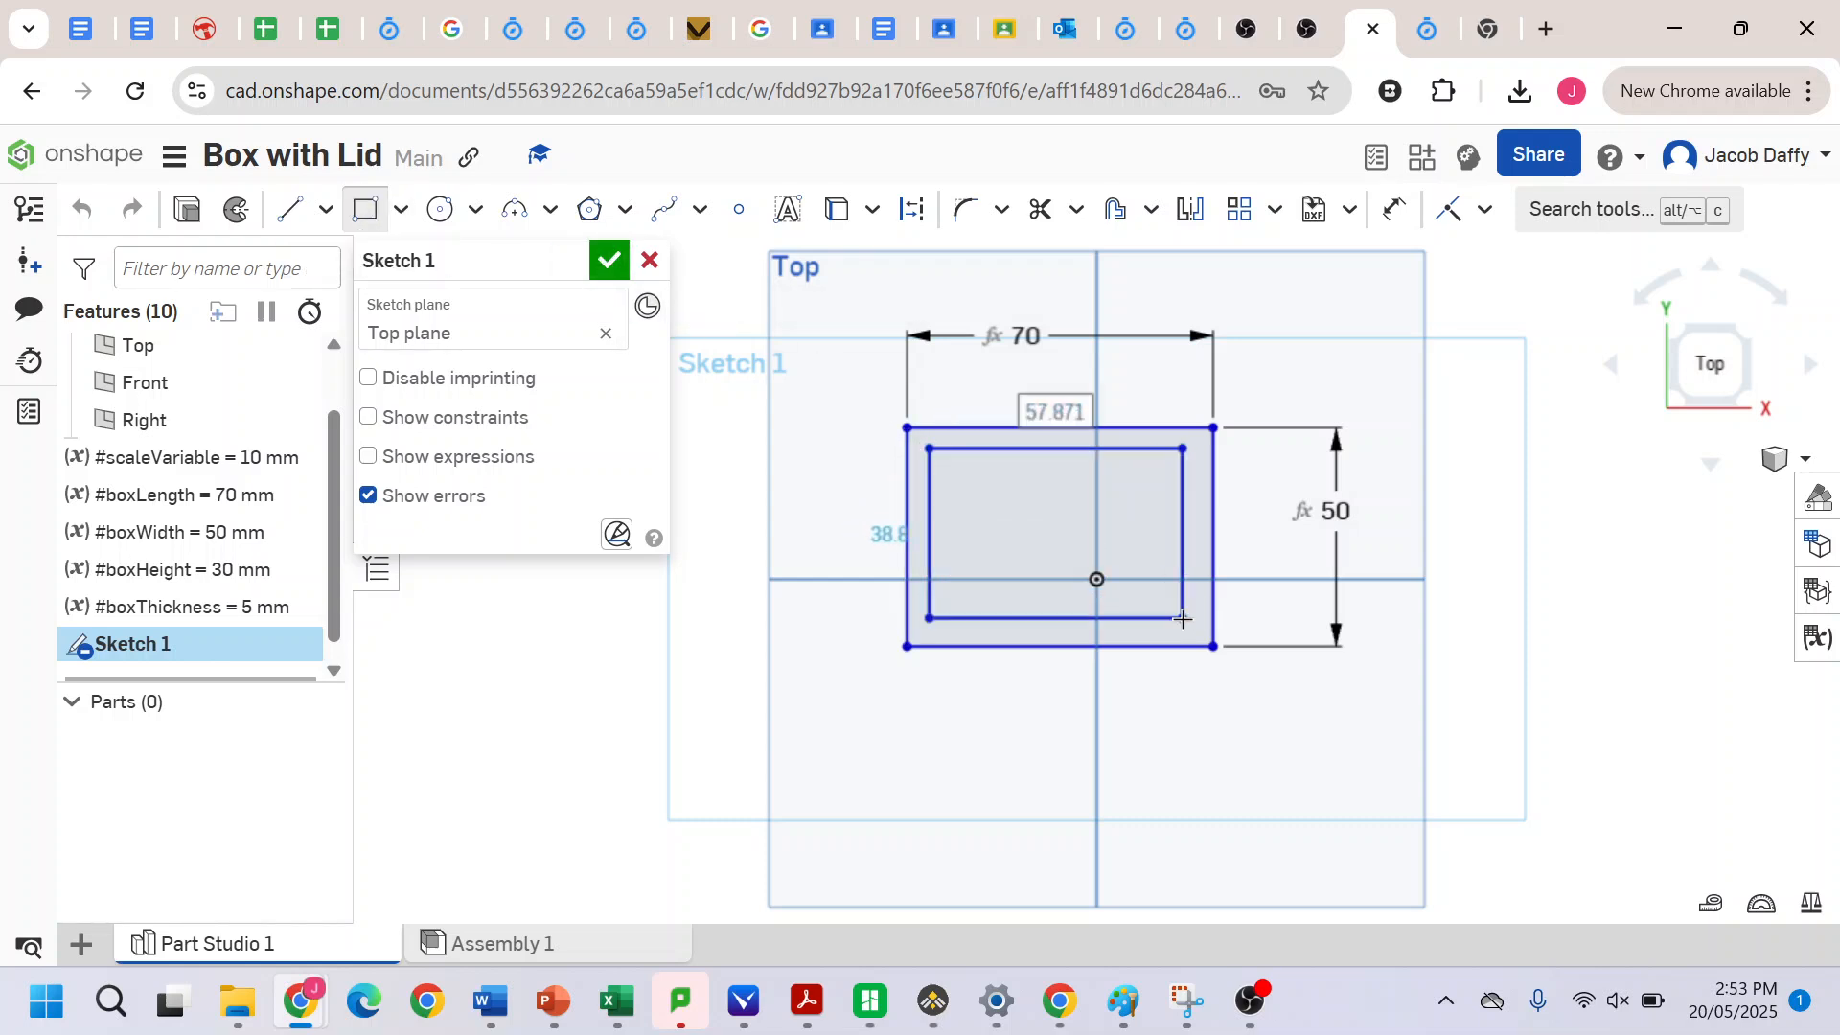
left_click(1183, 619)
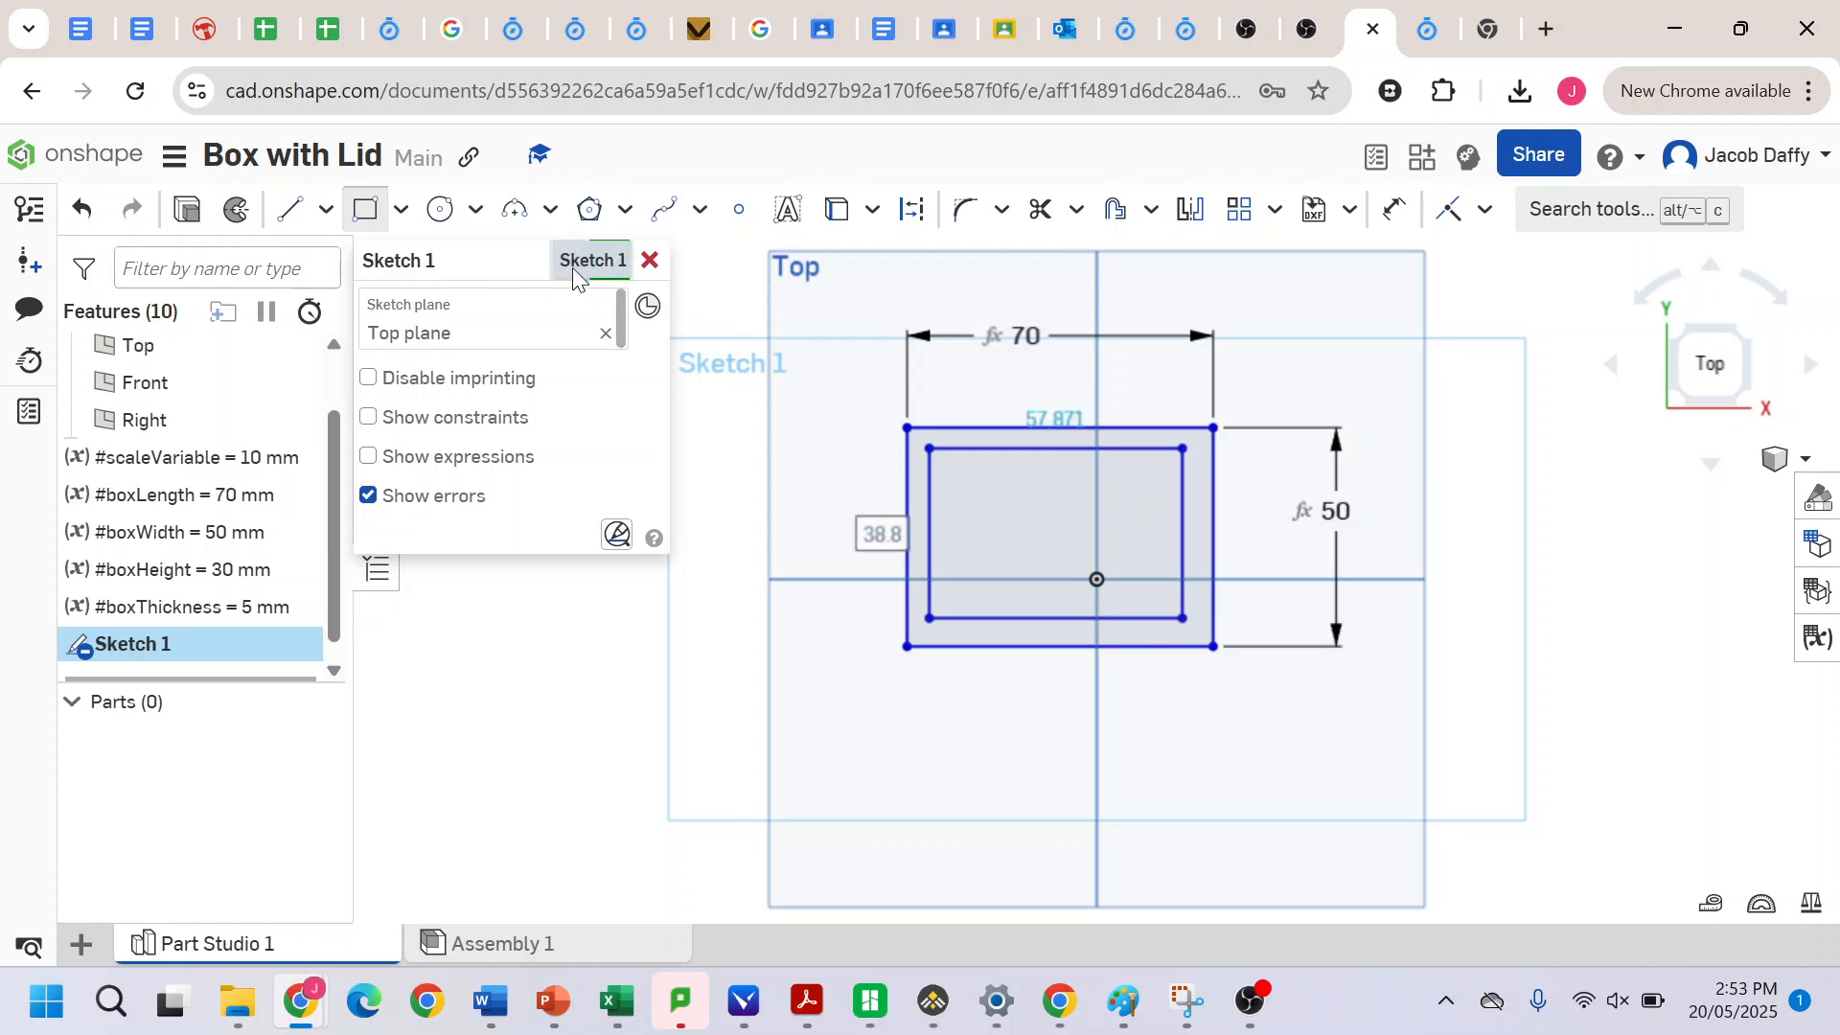
left_click(608, 260)
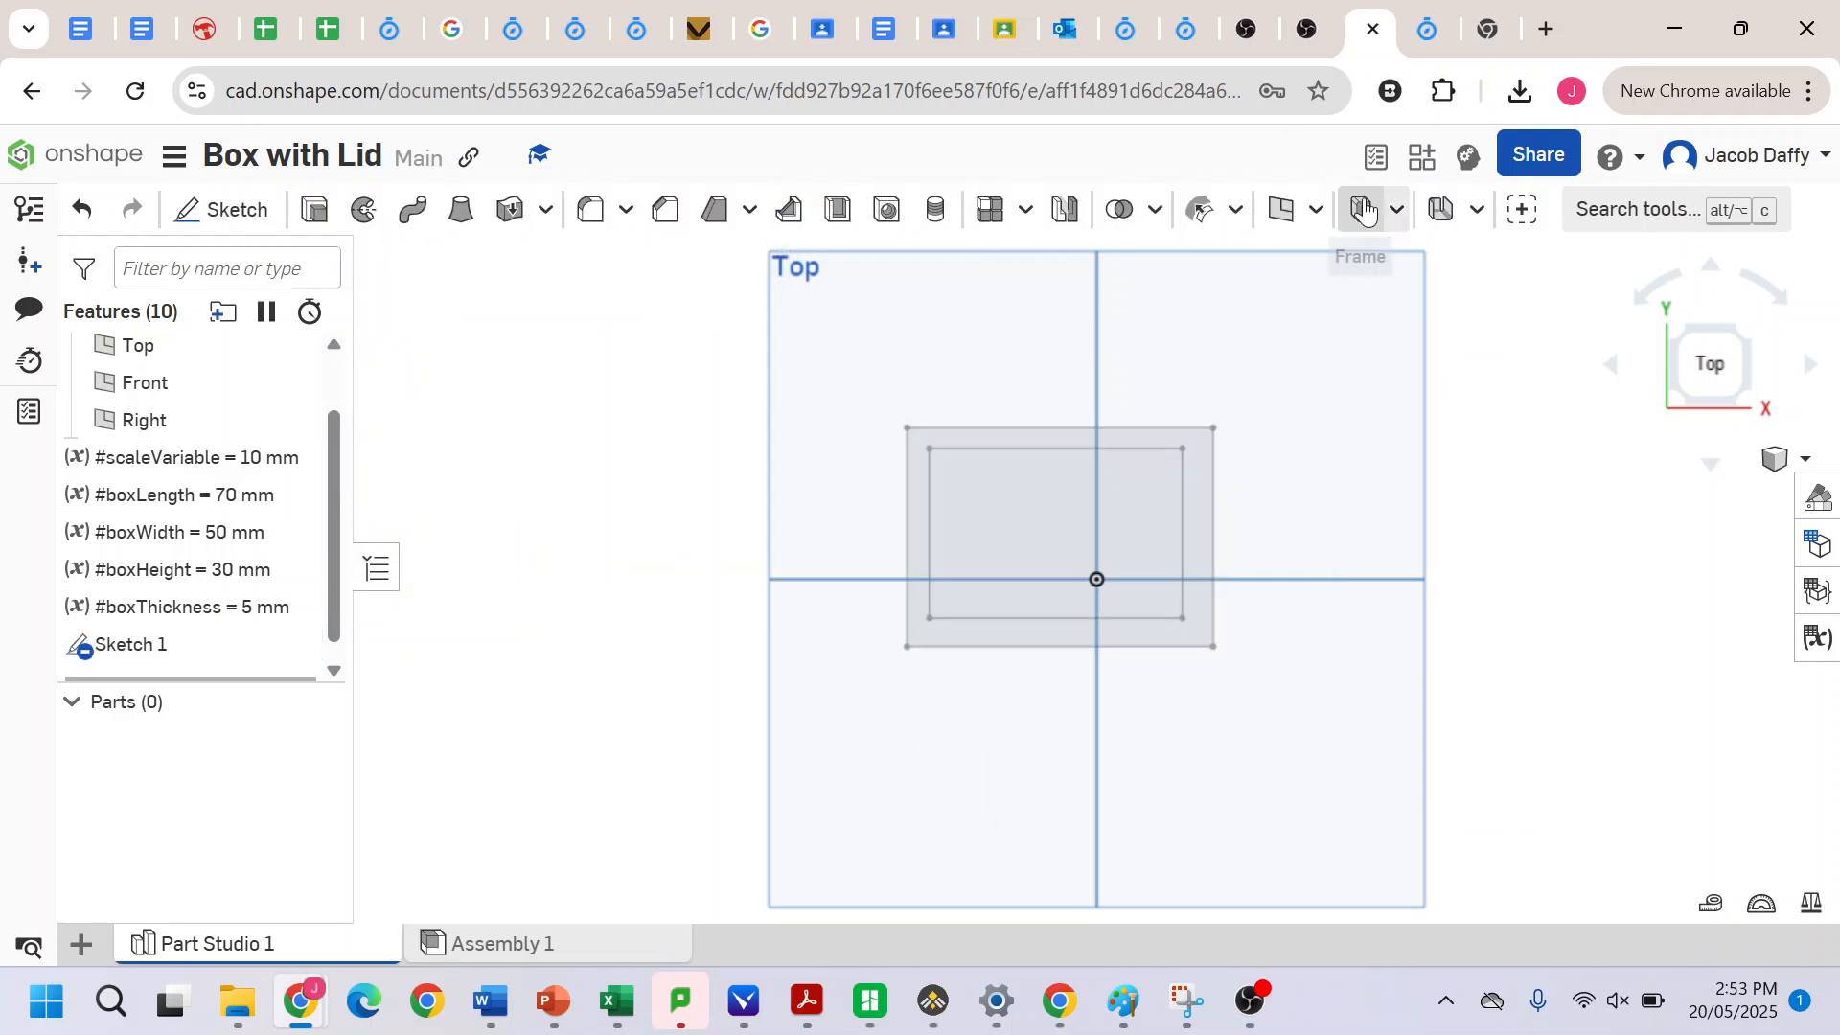
- Reopen Sketch 1 and dimension the gap between the upper edges of the two rectangles with the variable #boxThickness
double_click(155, 645)
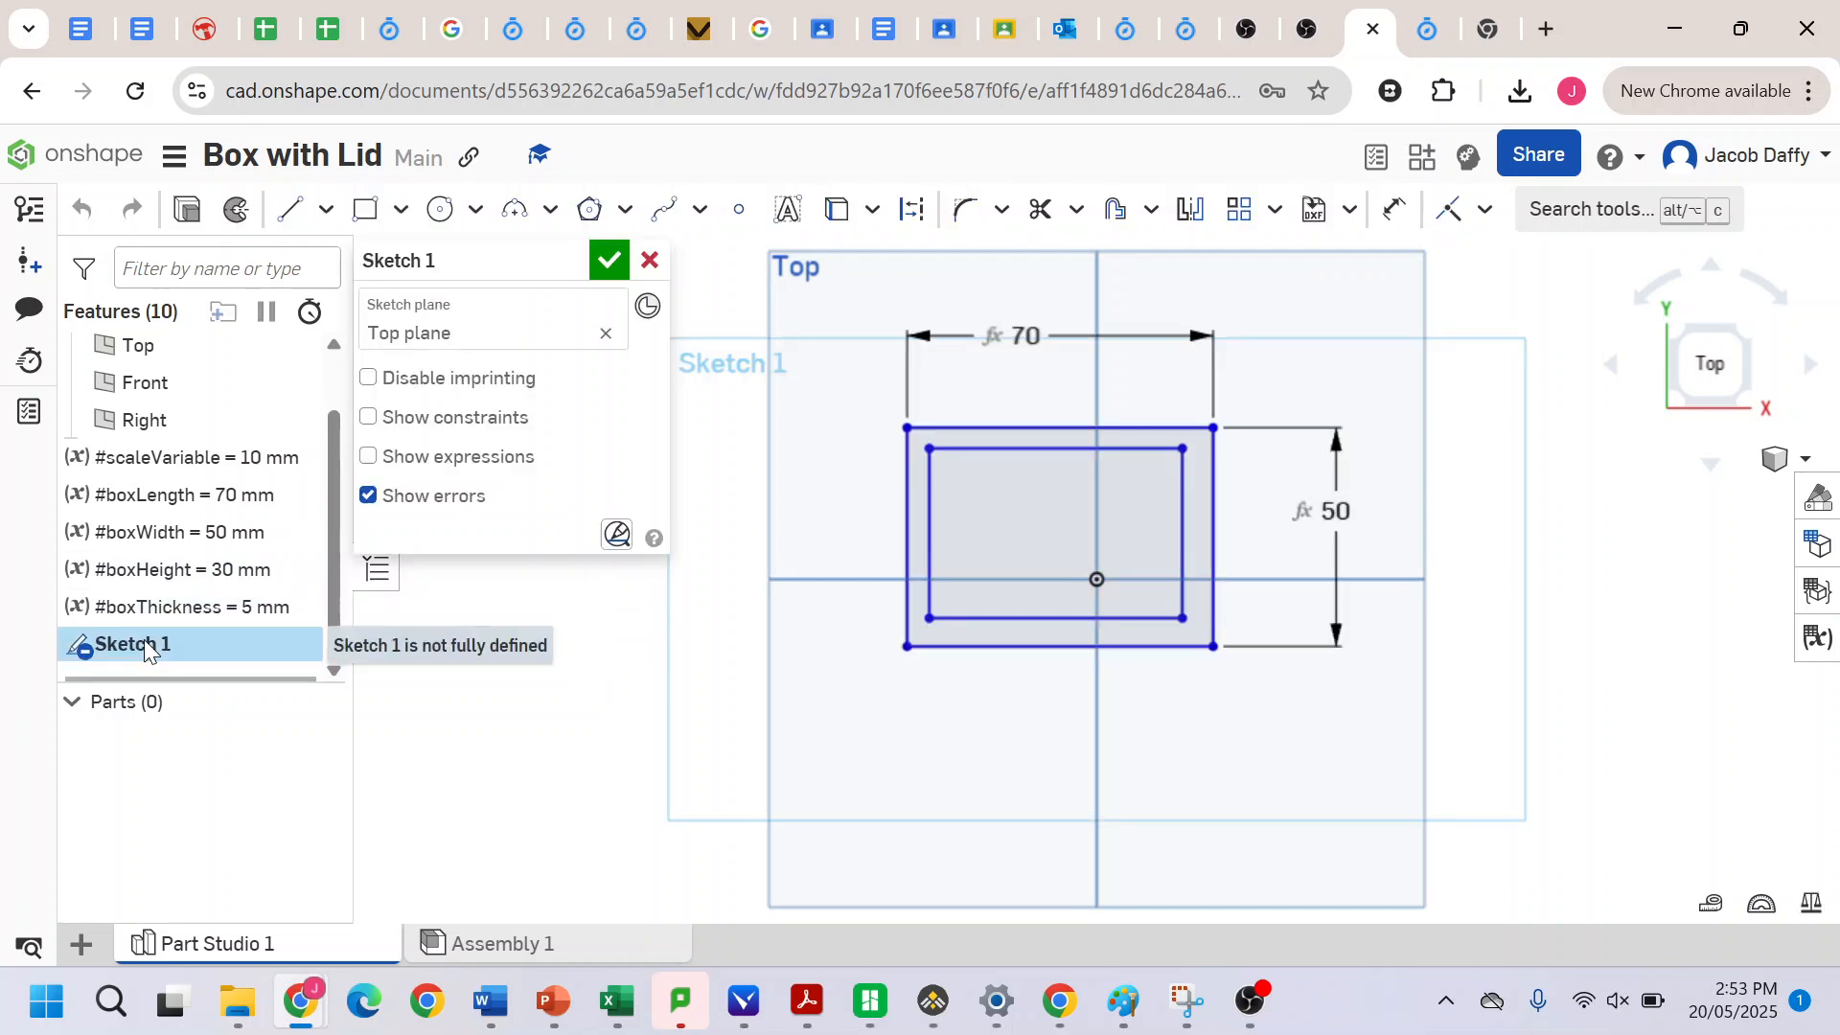
left_click(1396, 210)
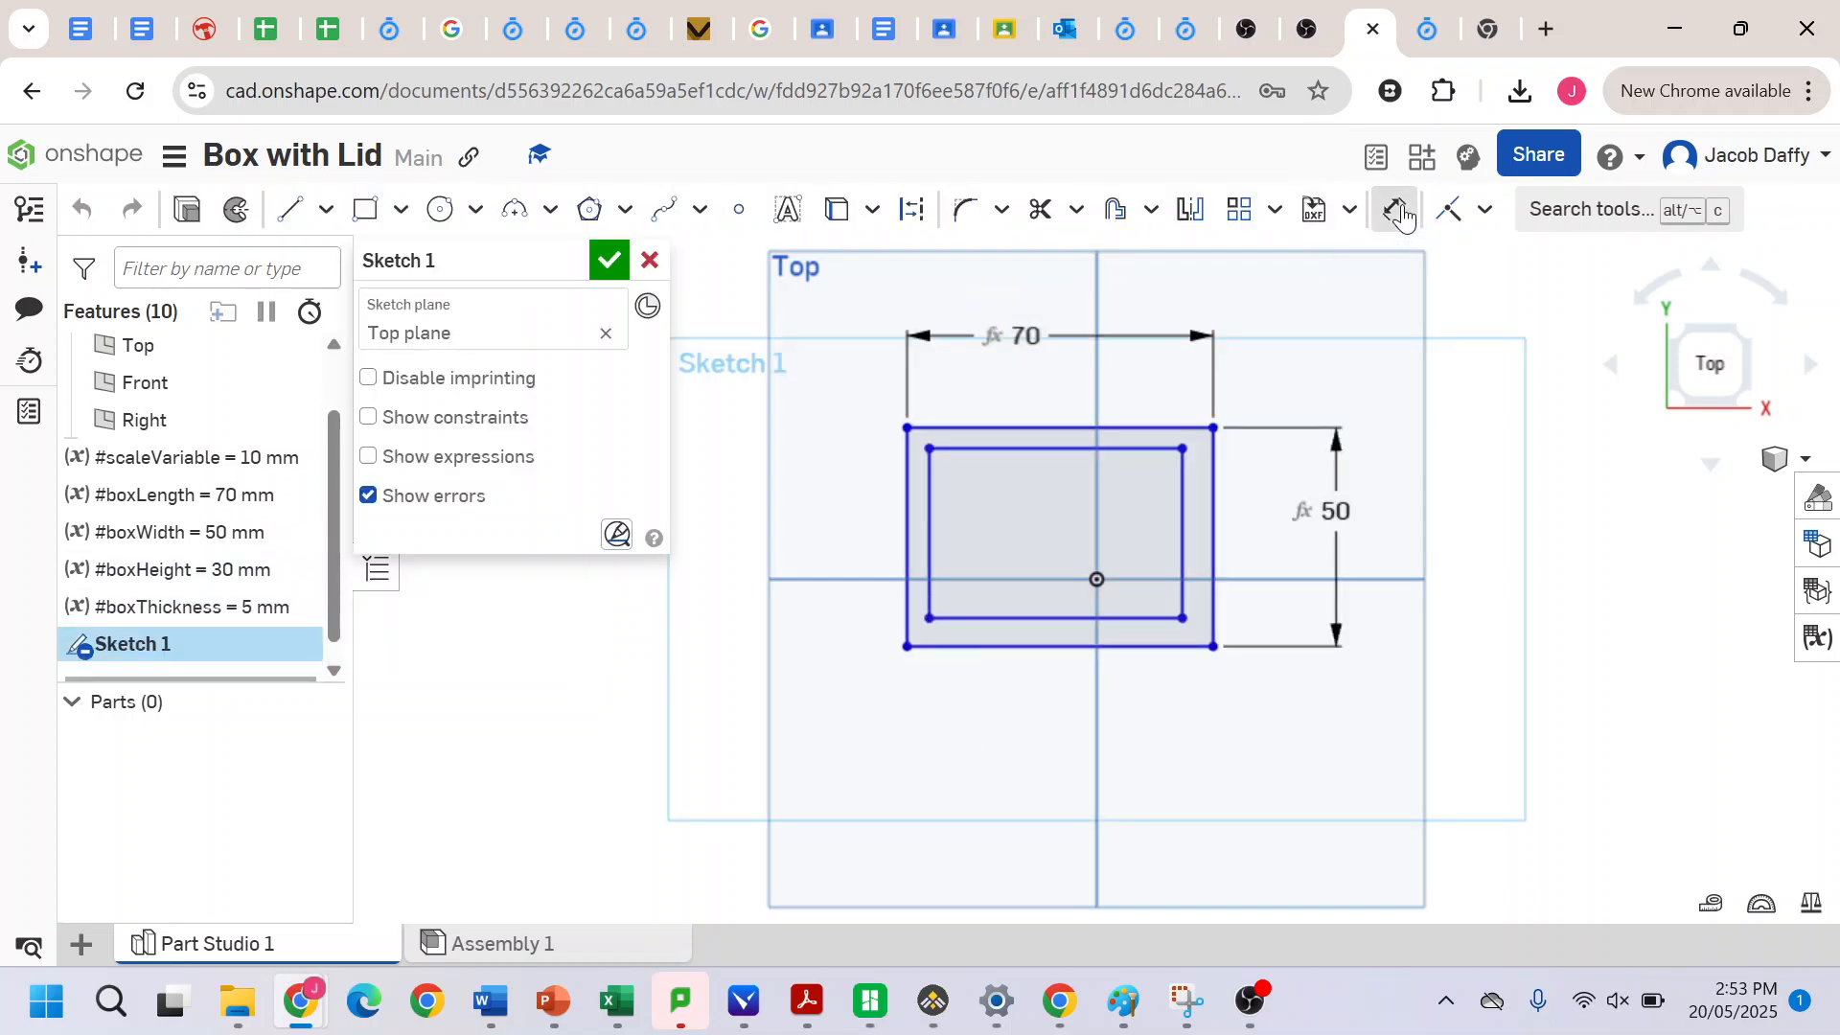
left_click(1009, 454)
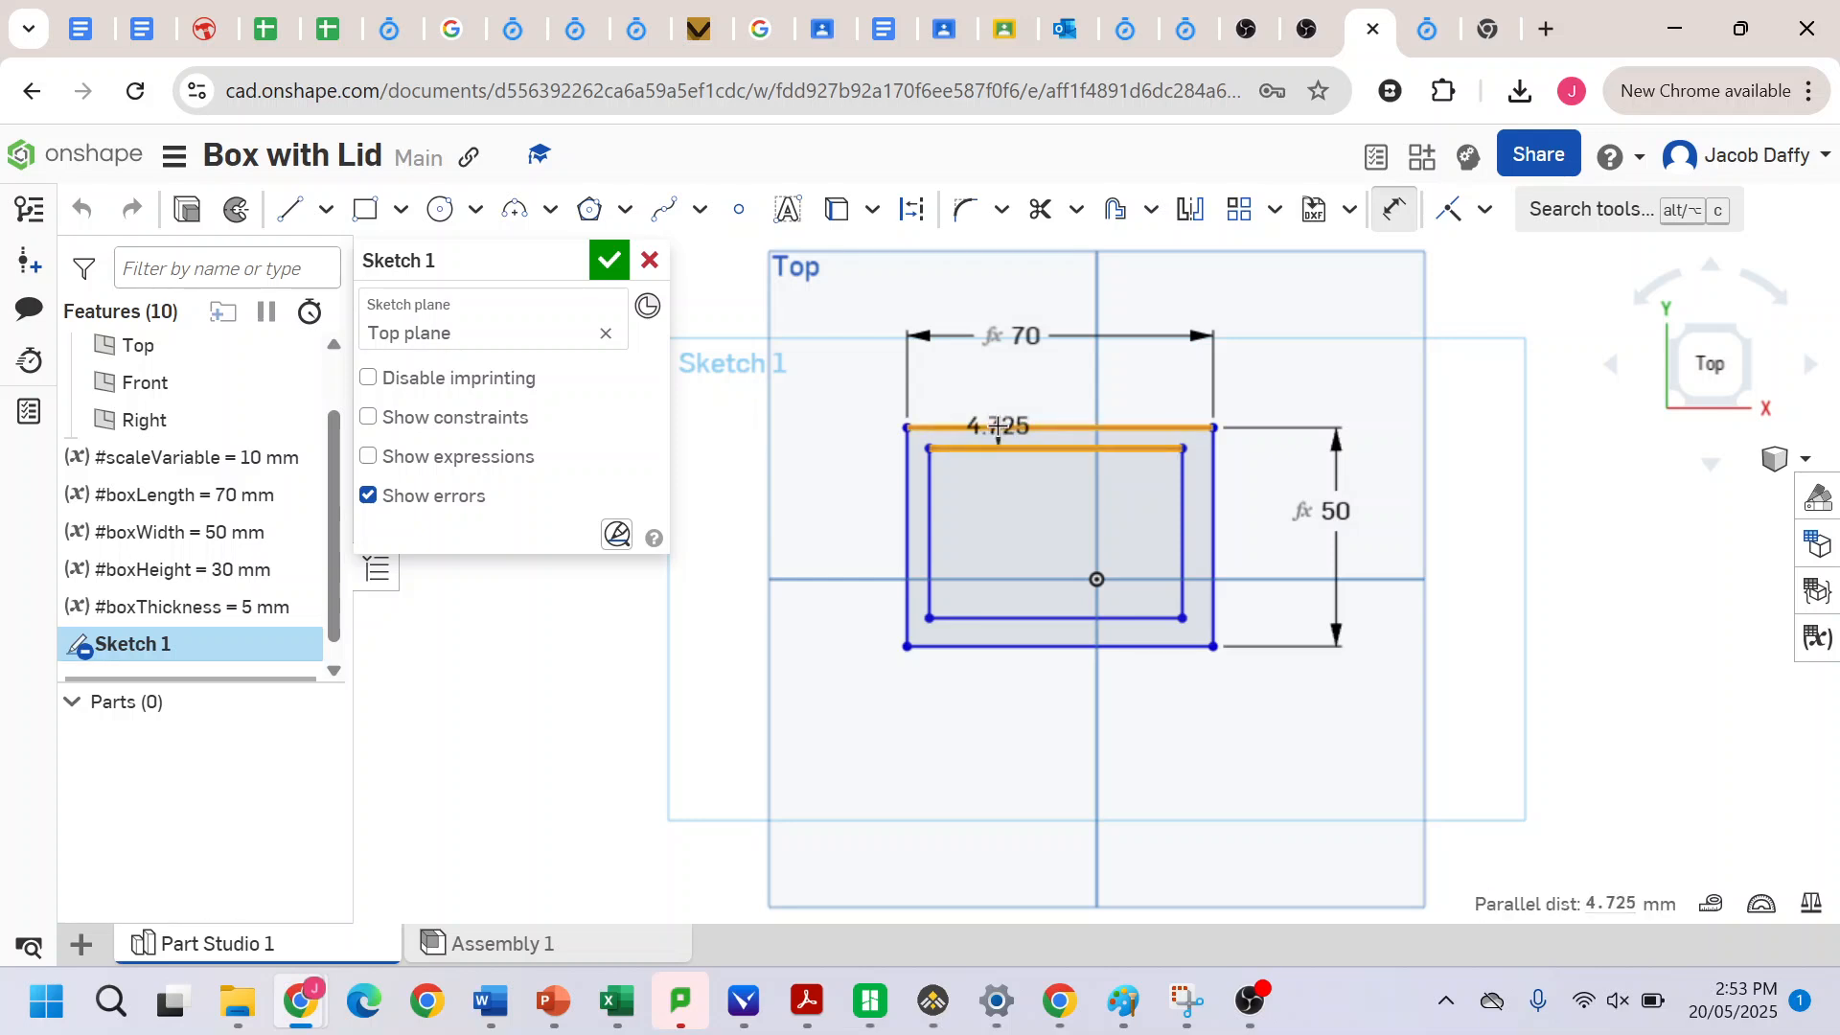
left_click(997, 428)
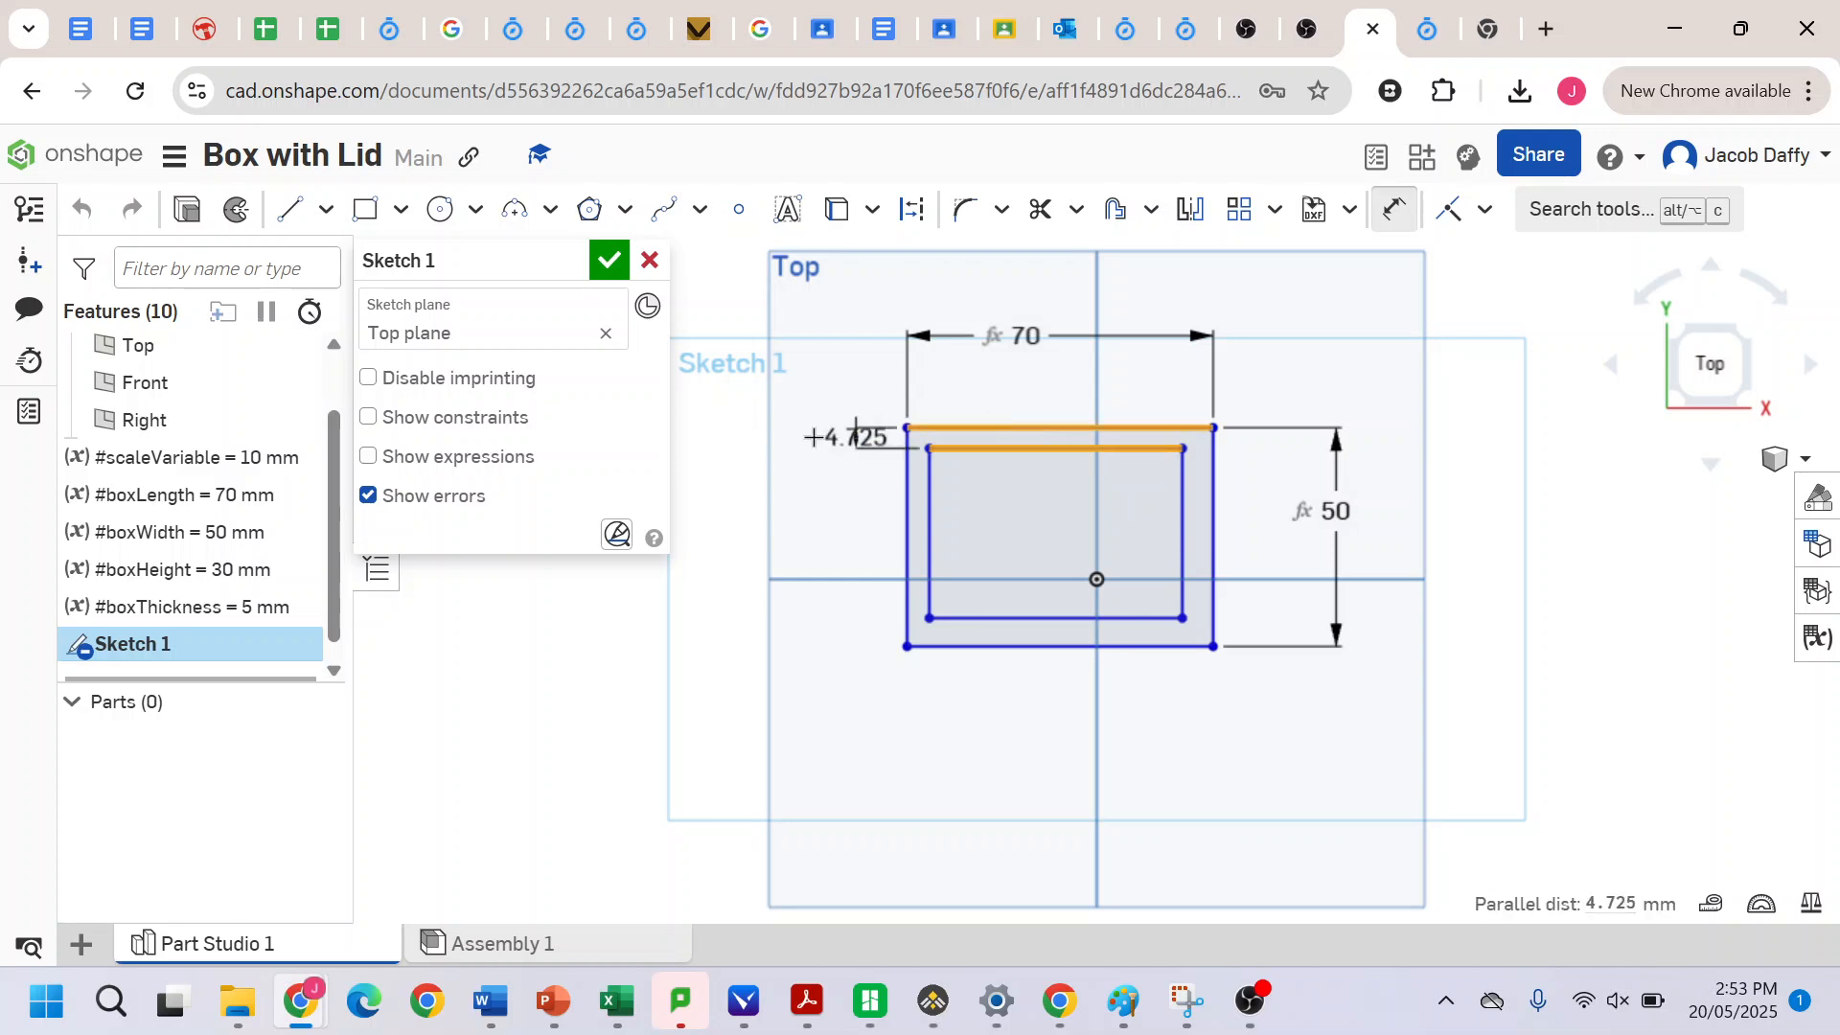
left_click(801, 436)
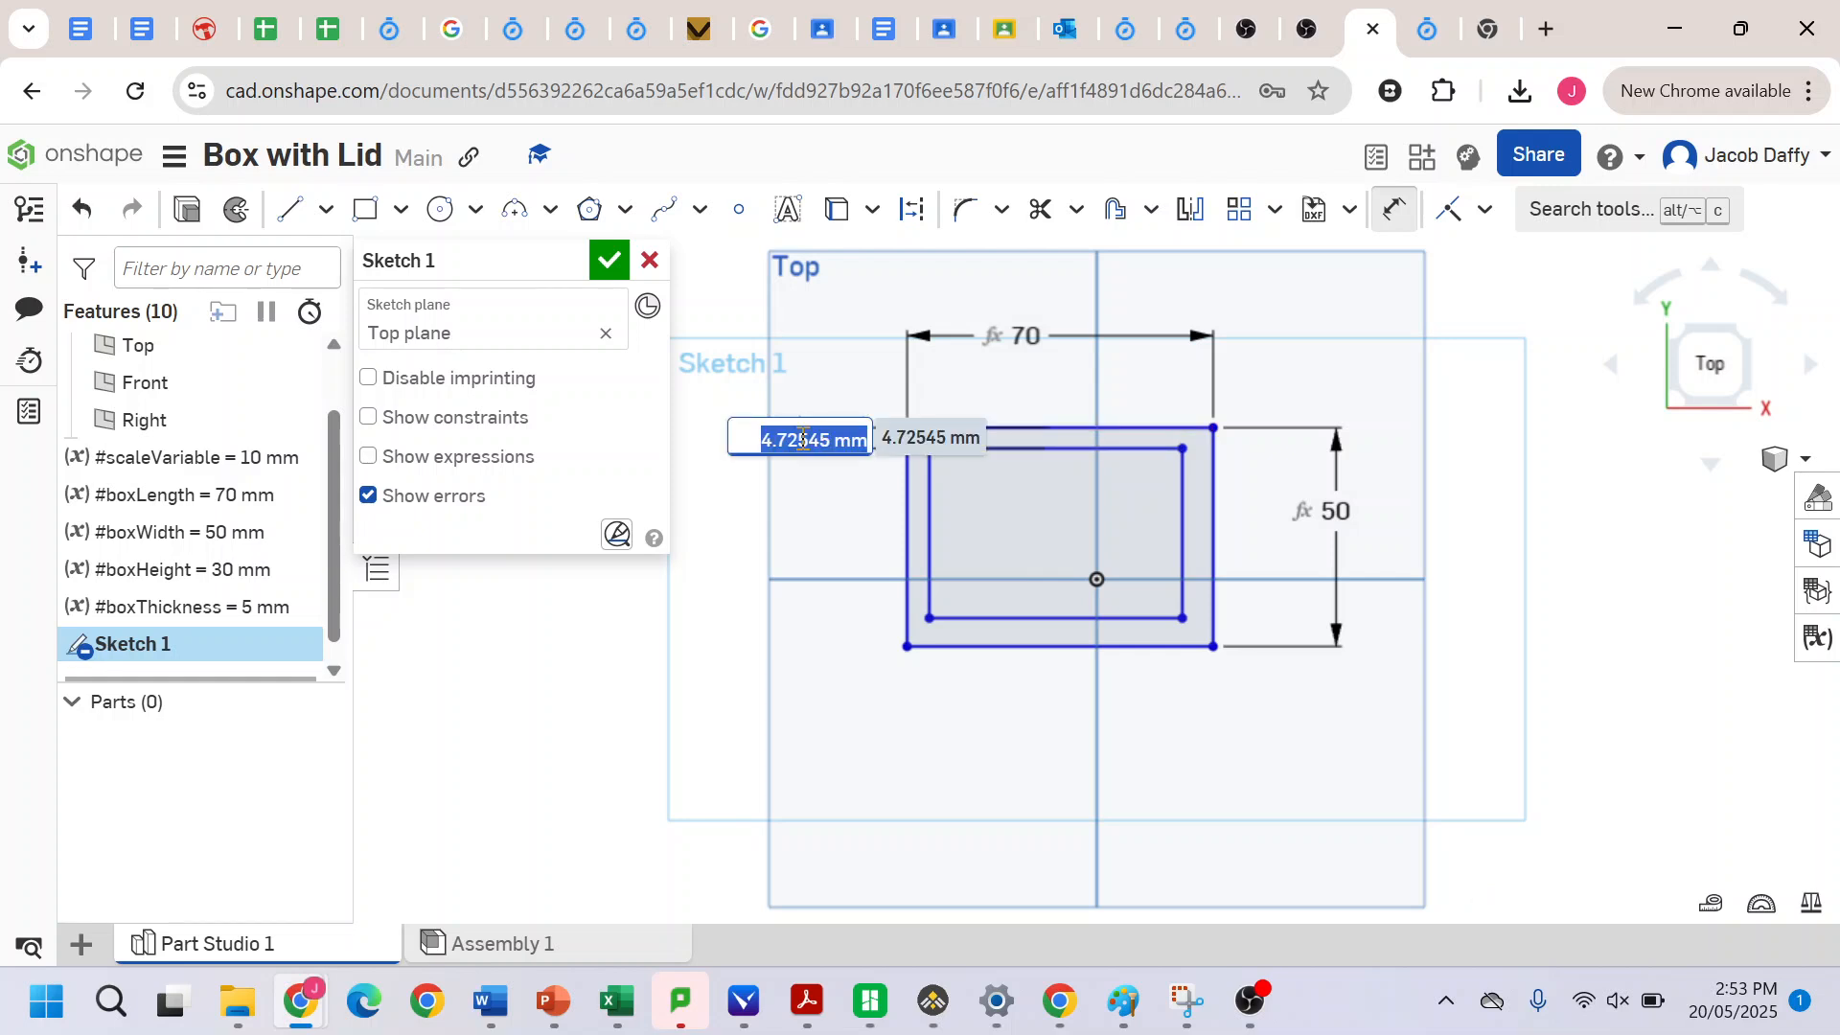
type("b")
left_click(783, 566)
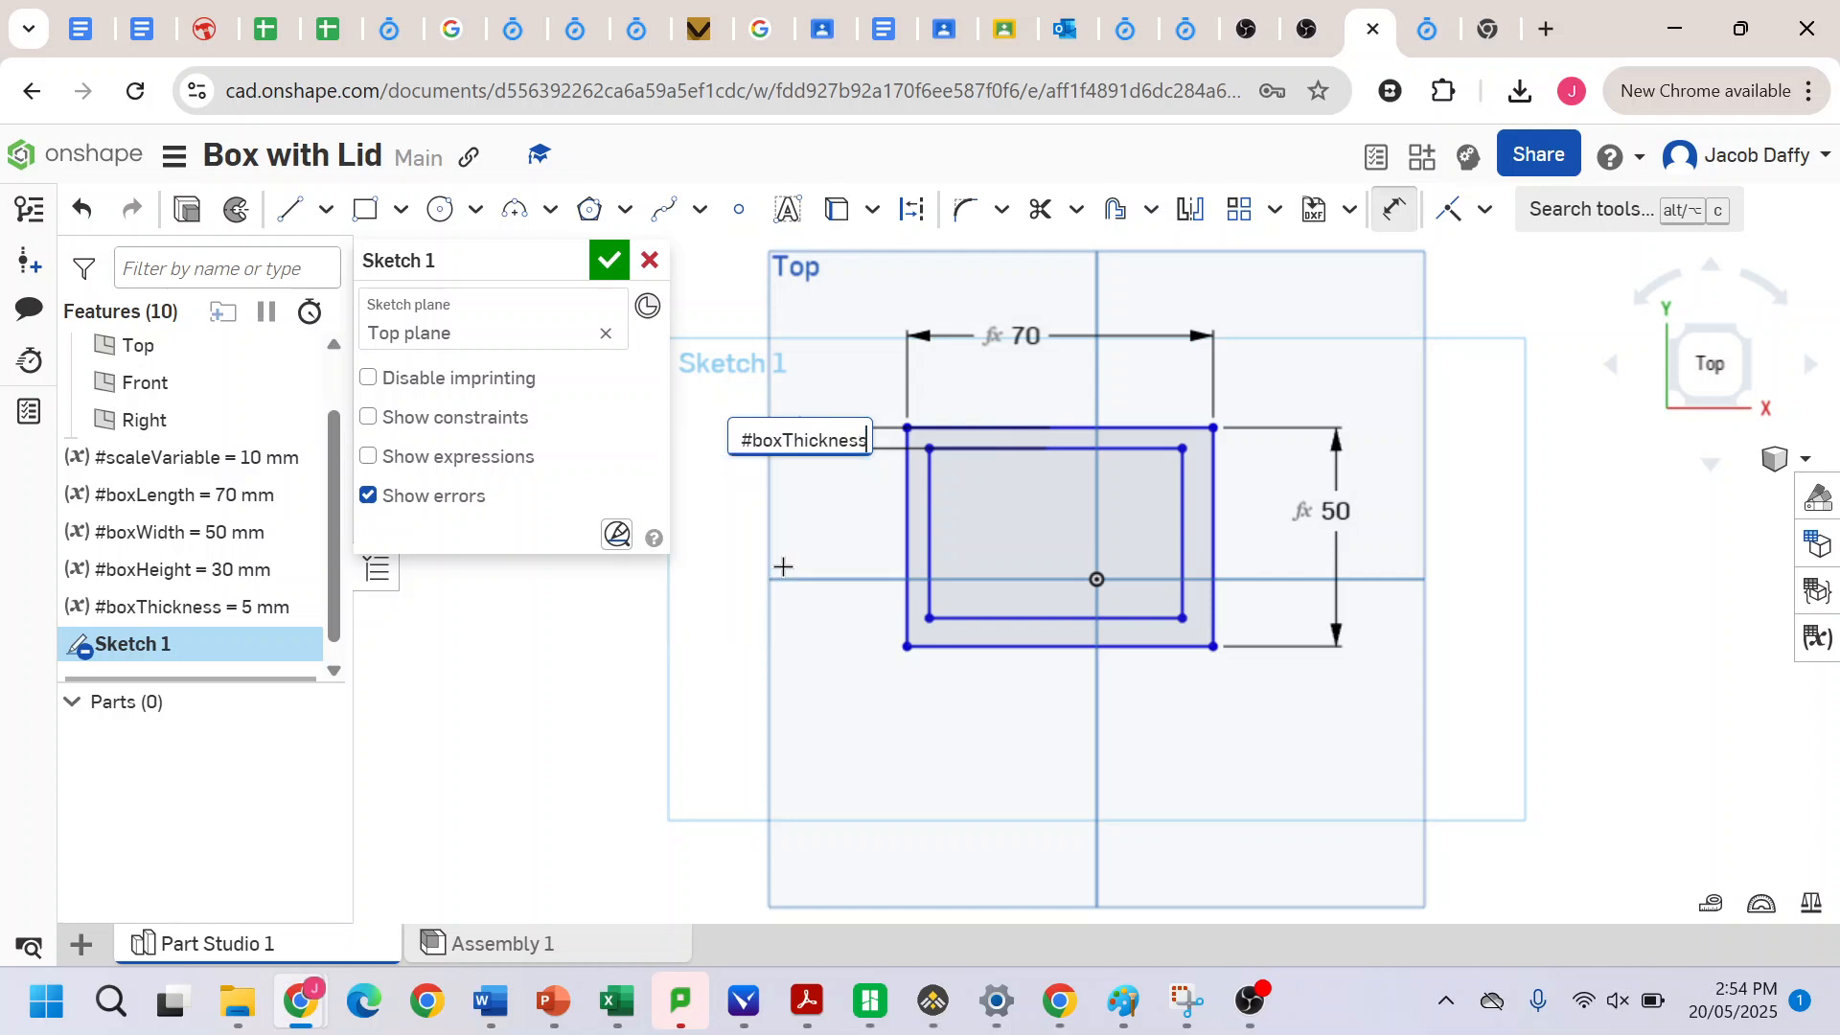
key("Return")
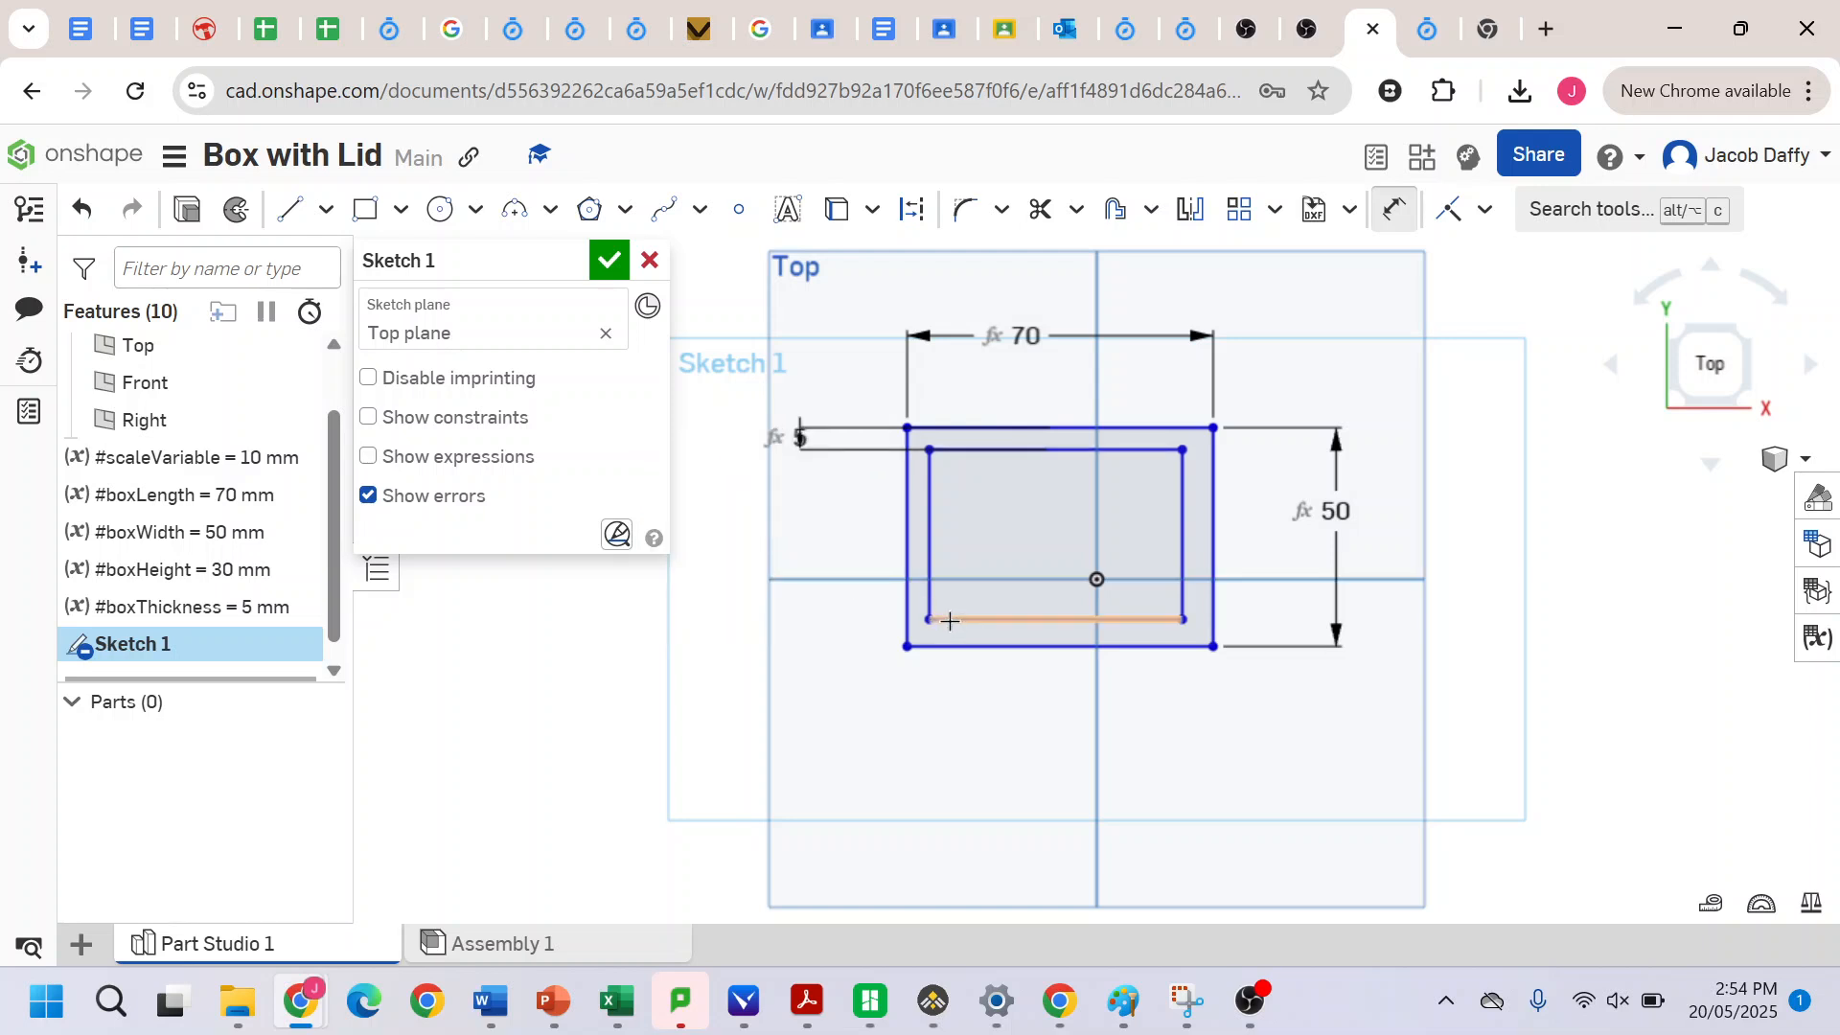
- Dimension the gap between the left edges of the two rectangles and try to set it to #boxThickness
left_click(909, 544)
left_click(929, 547)
left_click(926, 744)
type("#")
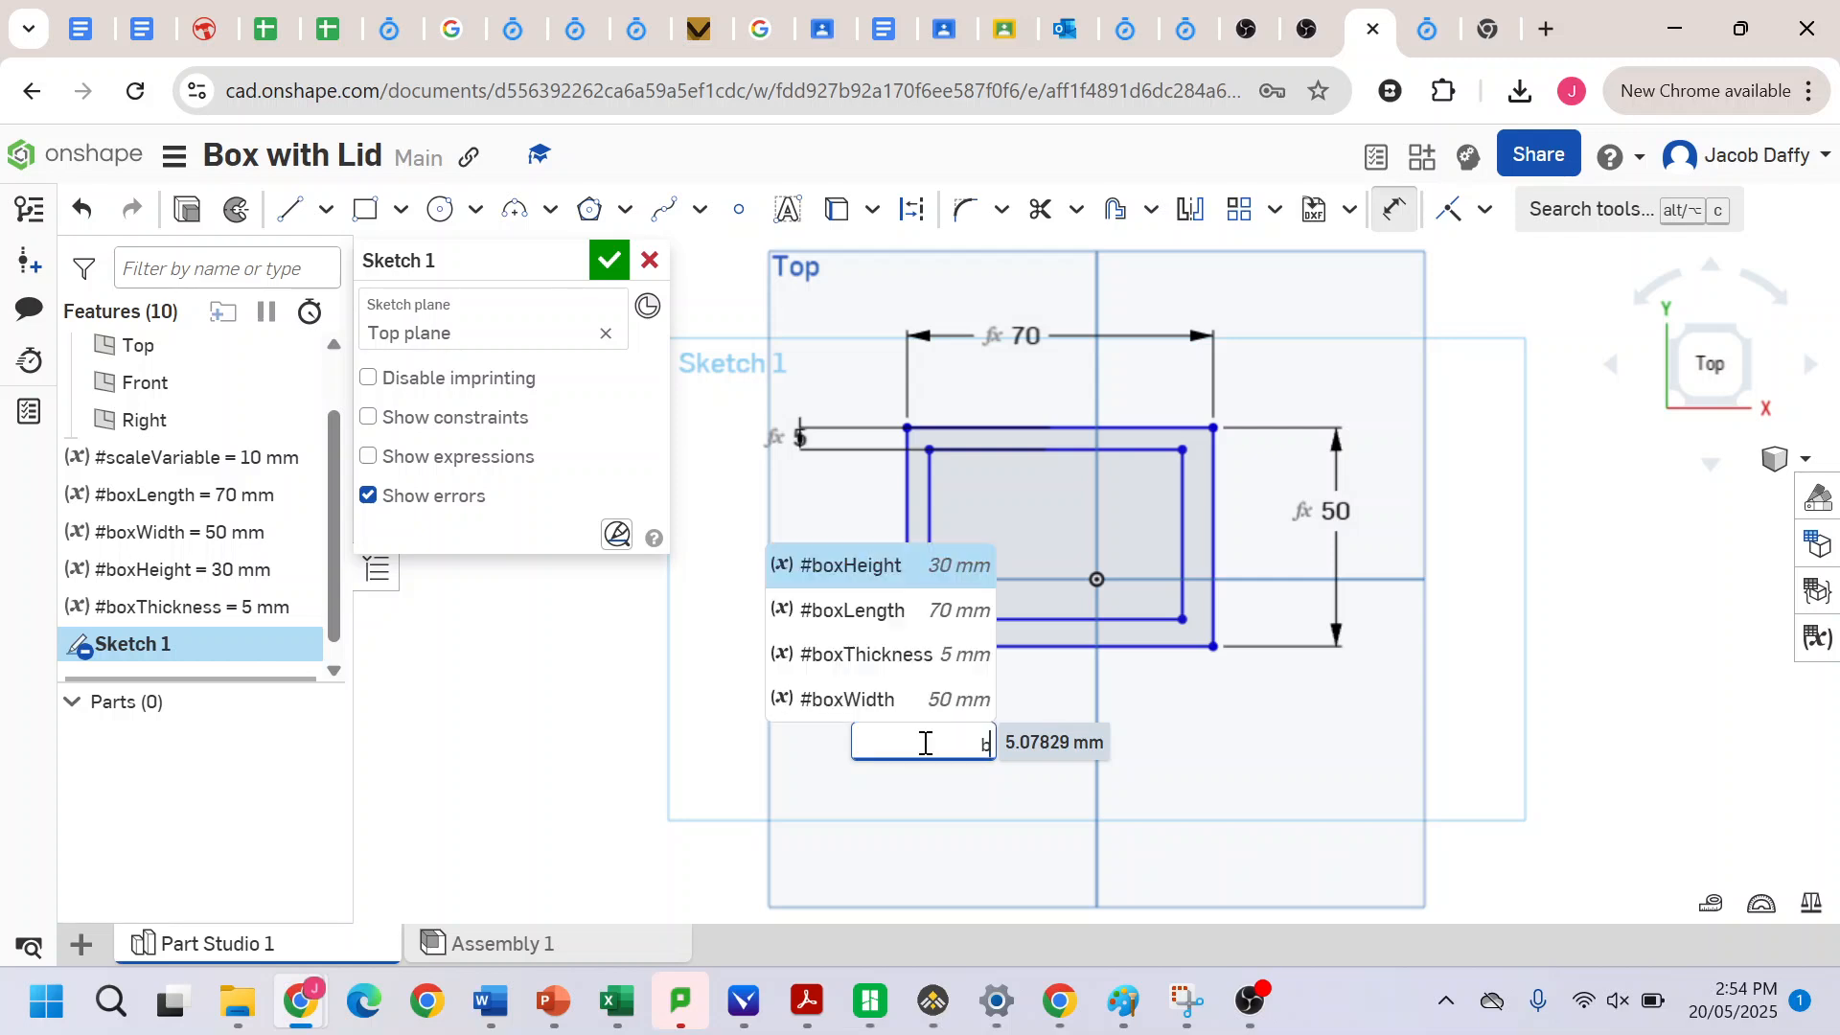
left_click(849, 657)
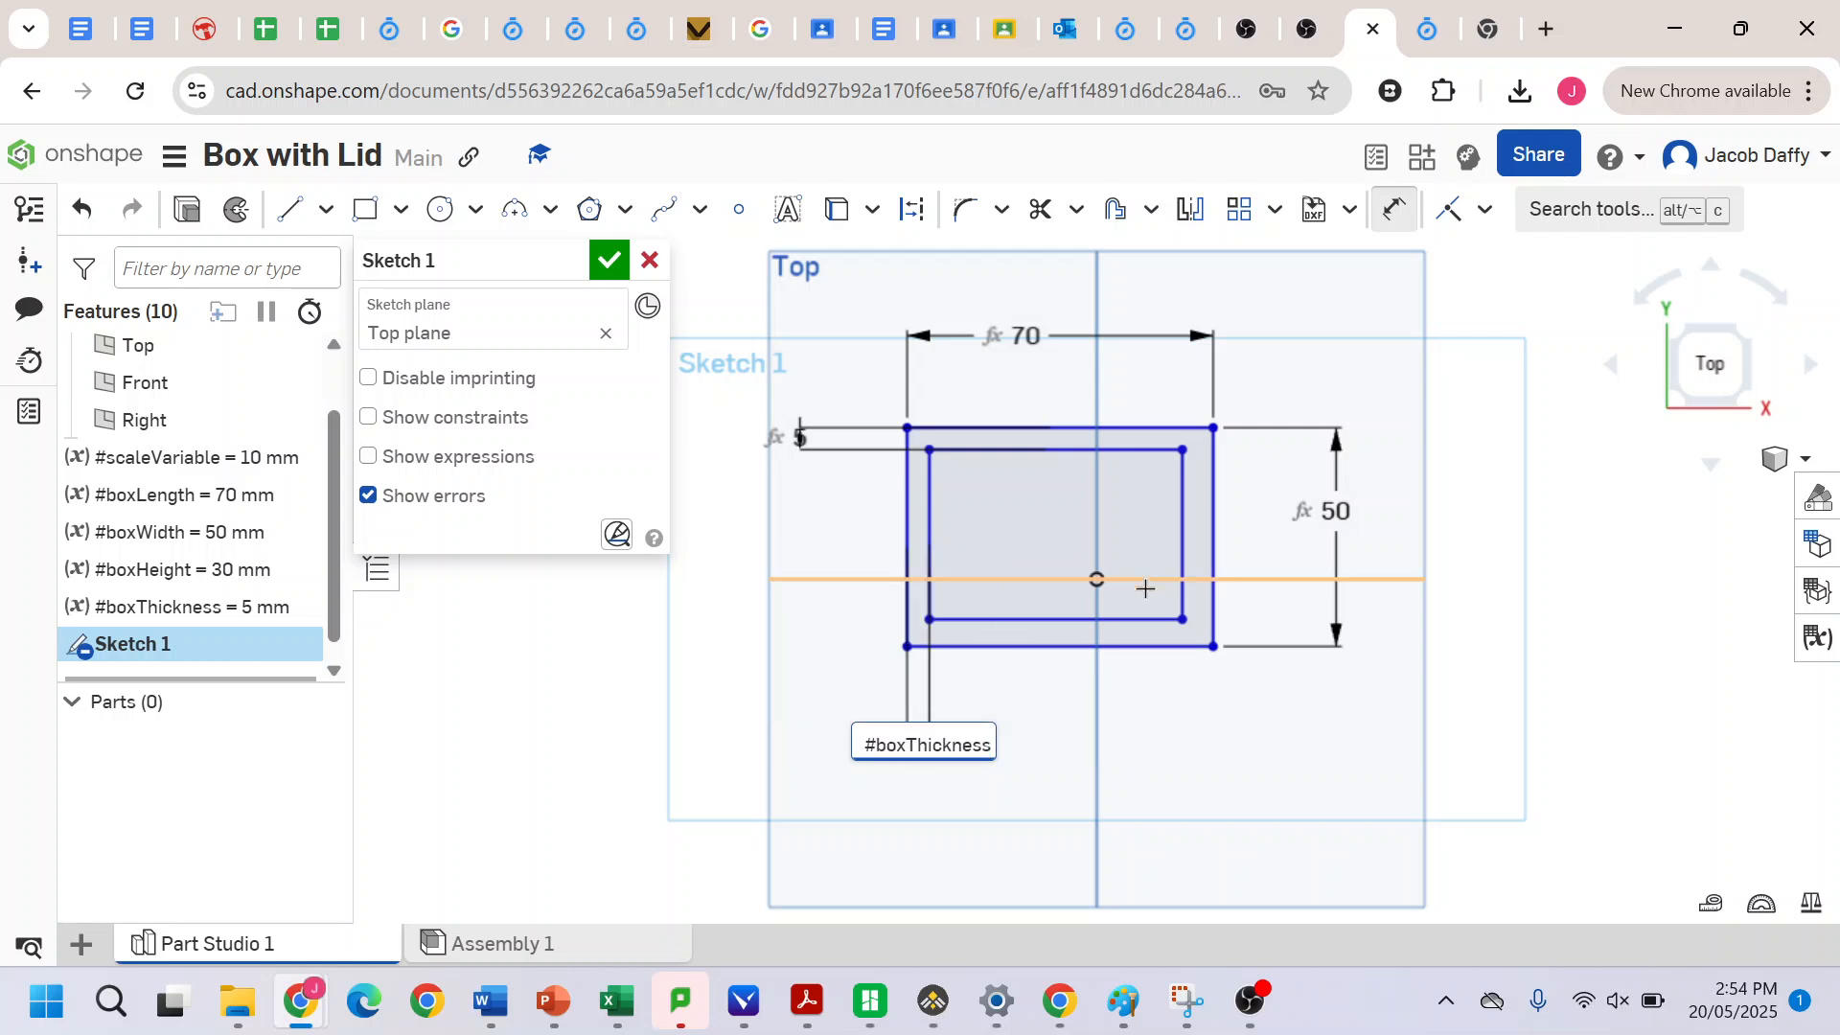
- Dimension the gap between the lower edges of the two rectangles and try to set it to #boxThickness
left_click(1154, 619)
left_click(1154, 646)
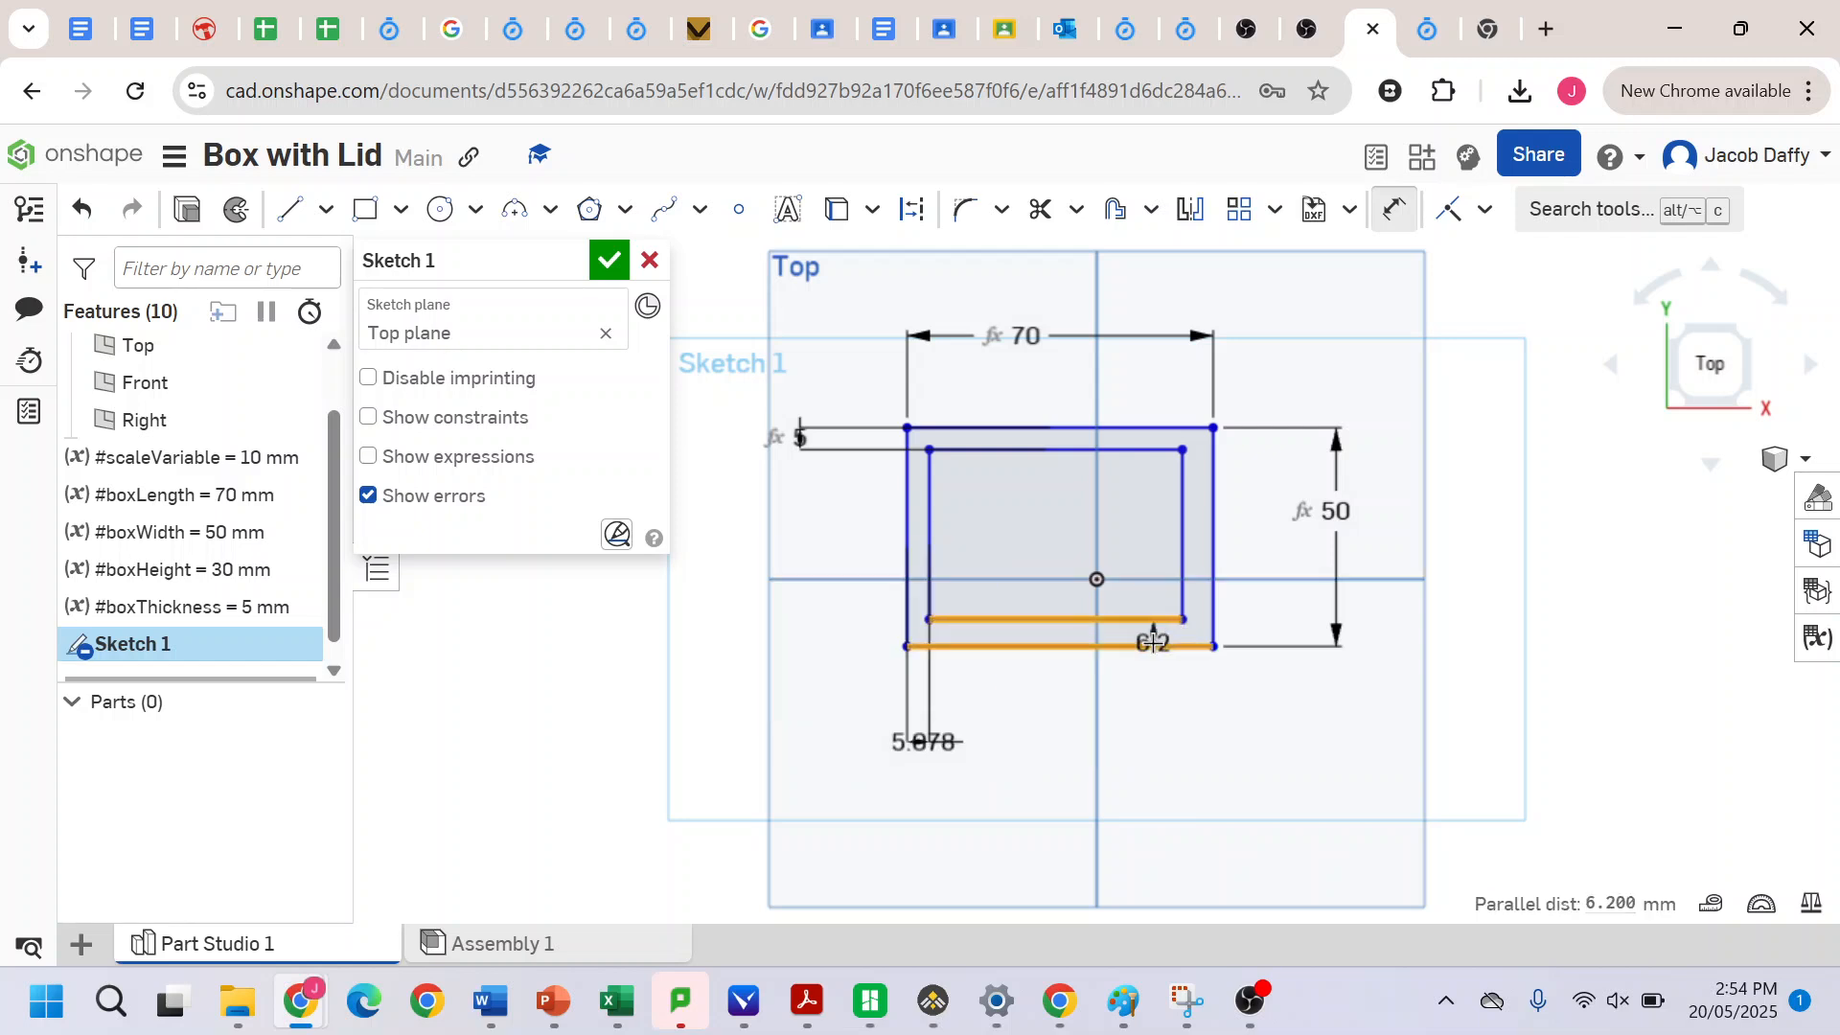
left_click(1409, 642)
type("#b")
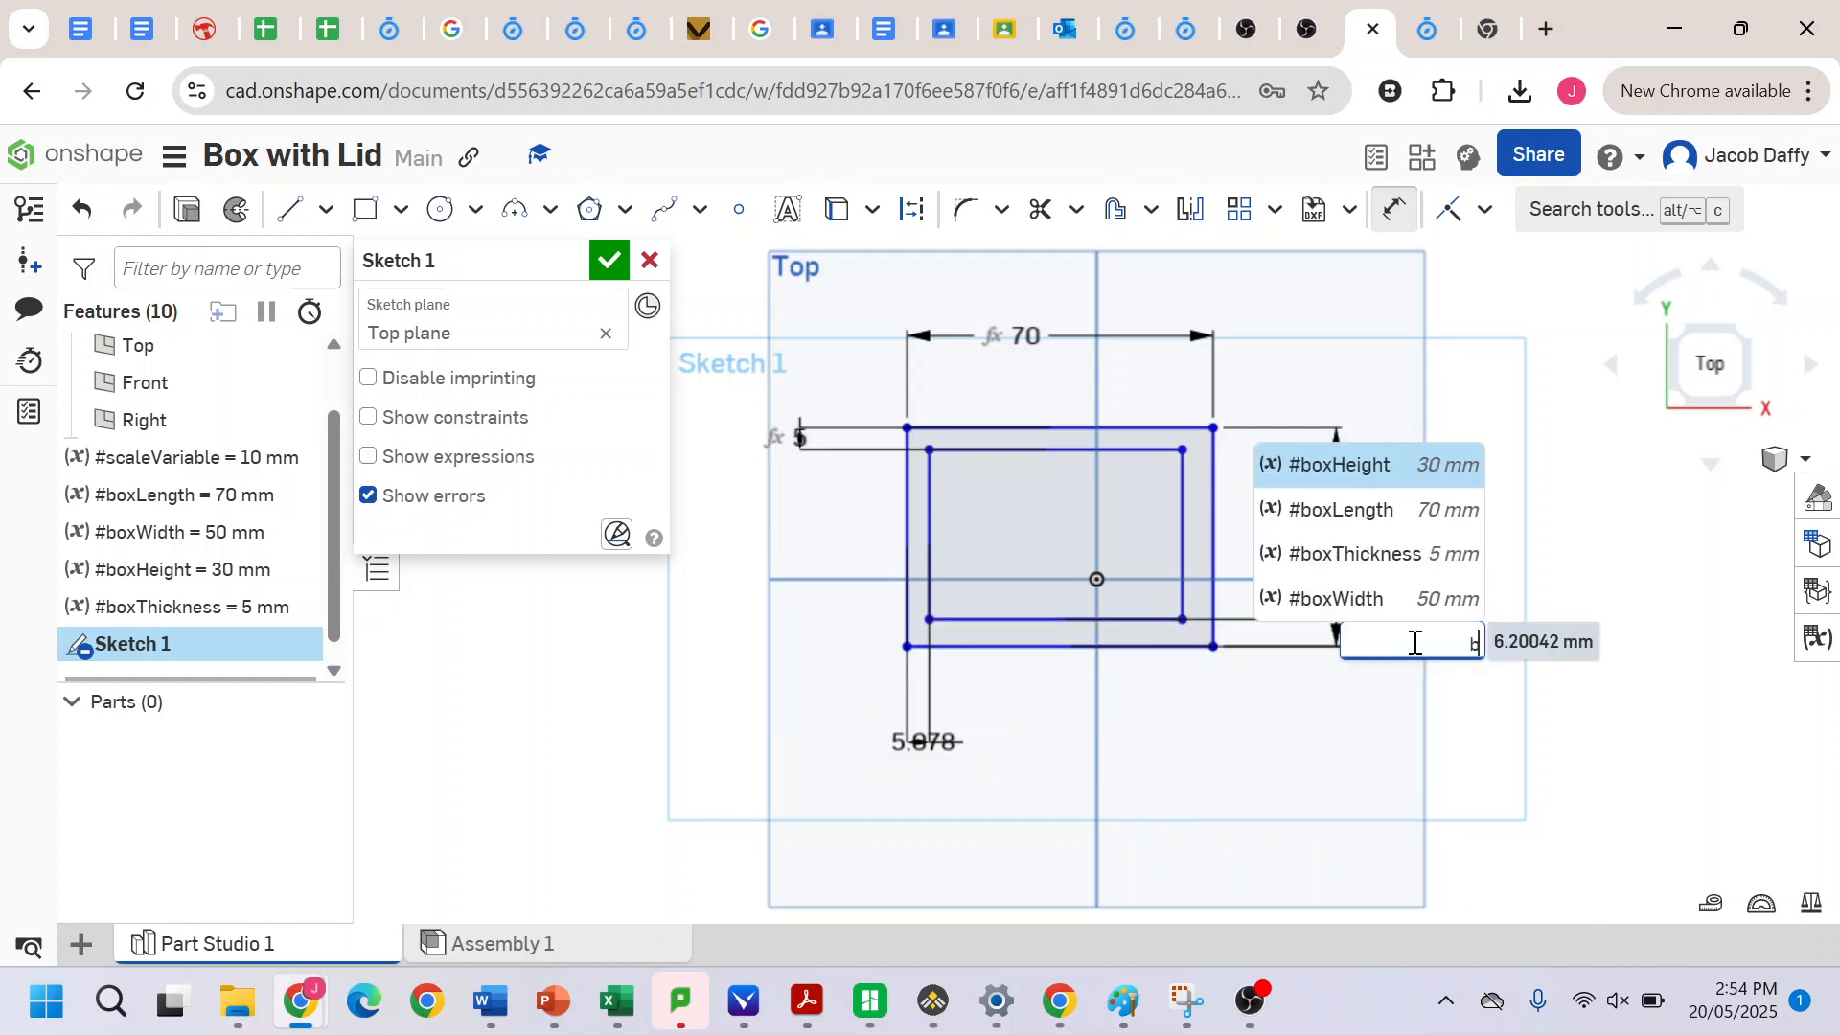
left_click(1347, 556)
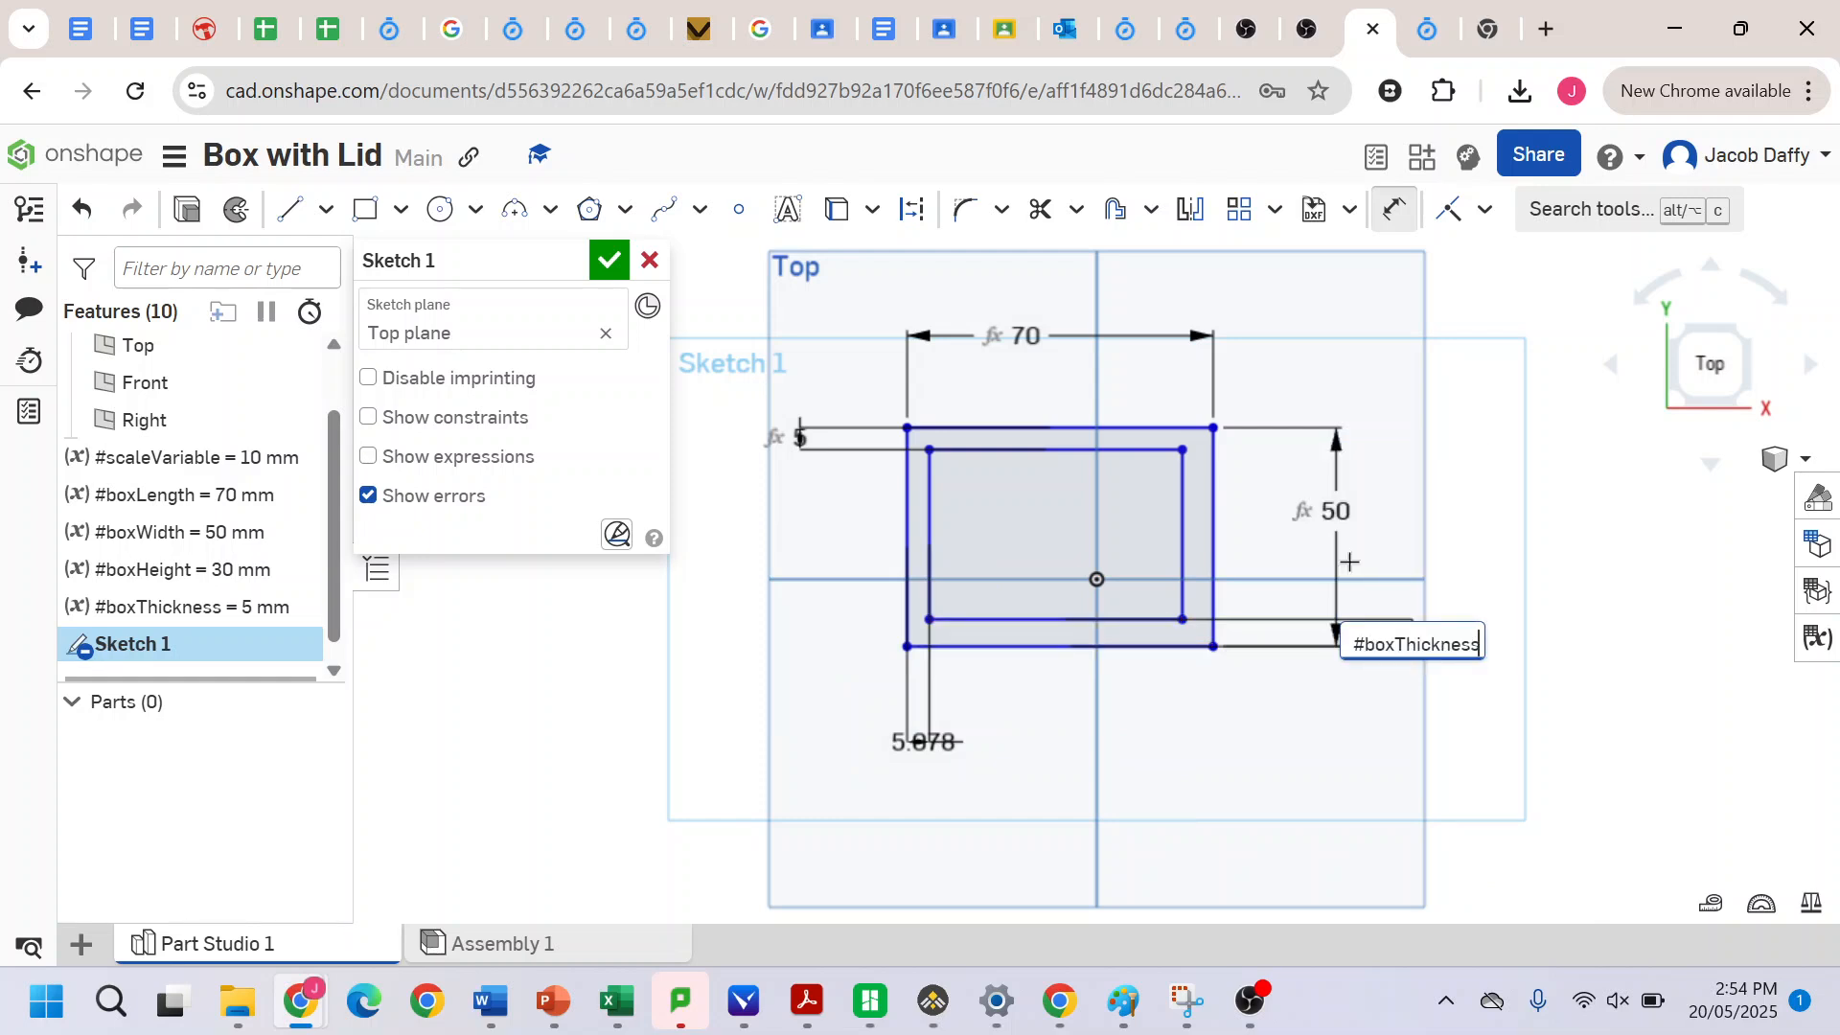
- Dimension the gap between the right edges of the two rectangles with the variable #boxThickness
left_click(1184, 492)
left_click(1214, 499)
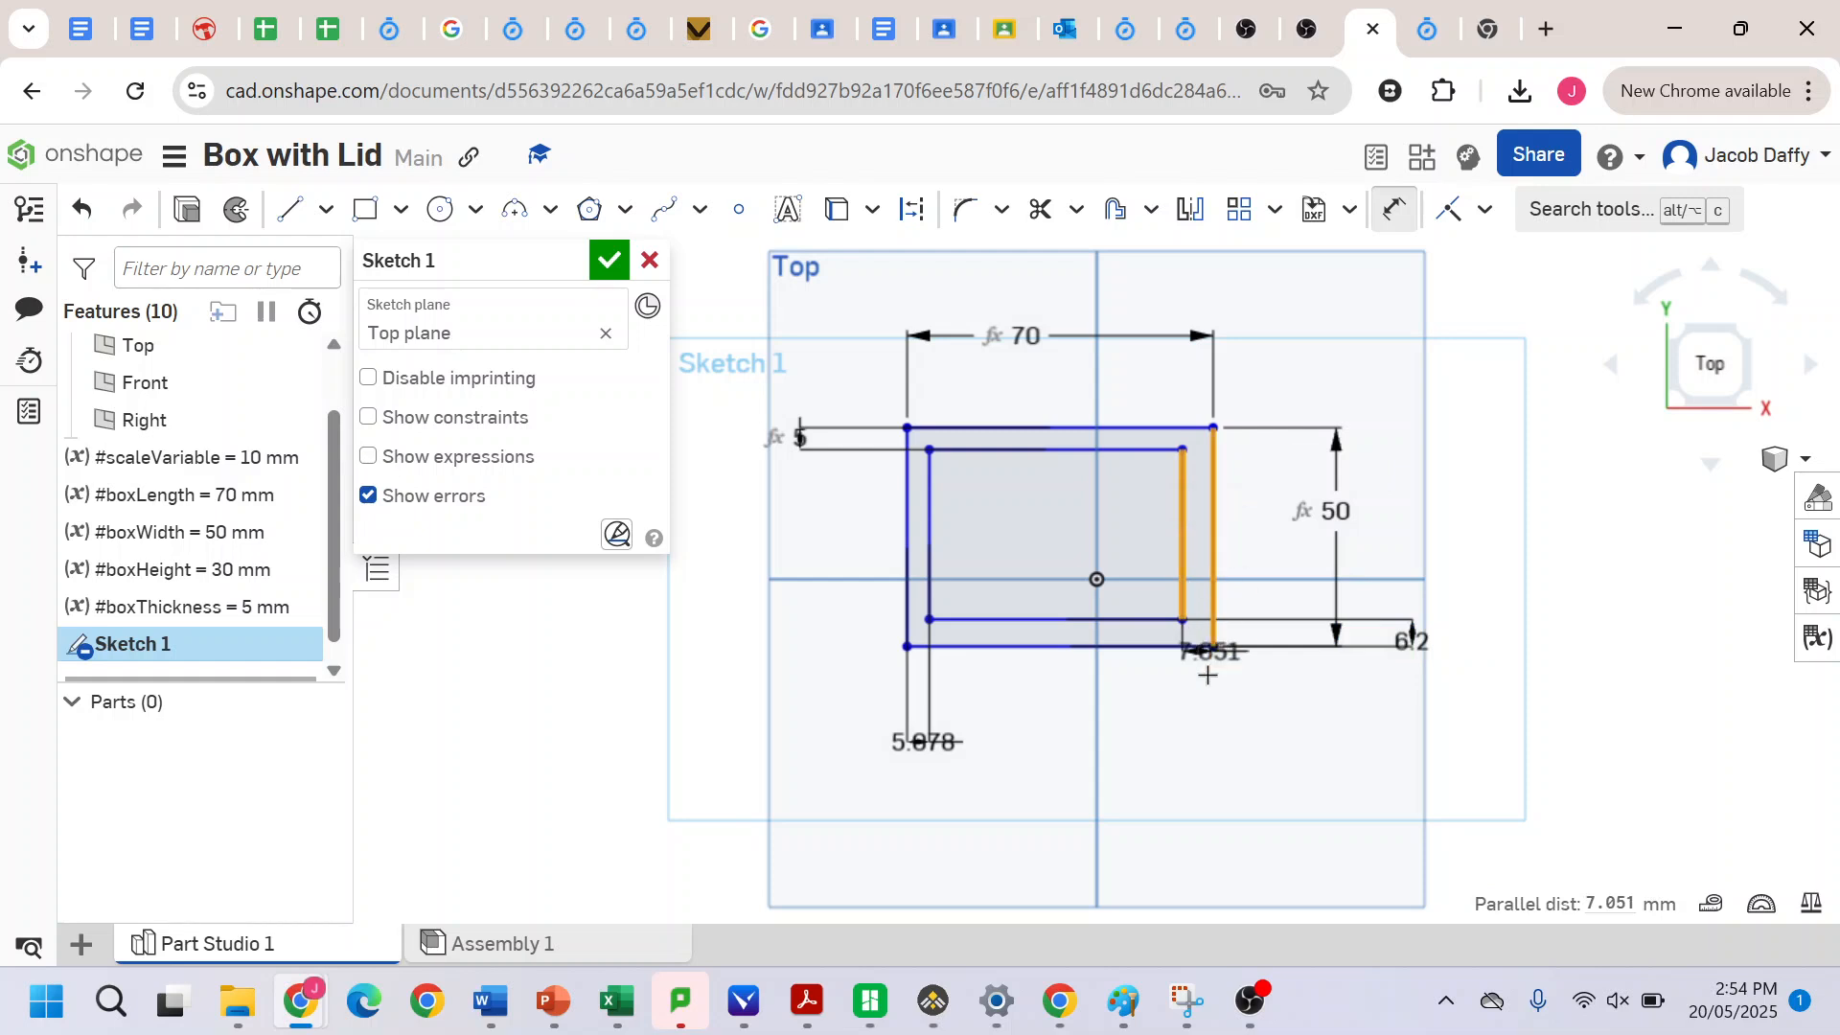
left_click(1206, 706)
type("#b")
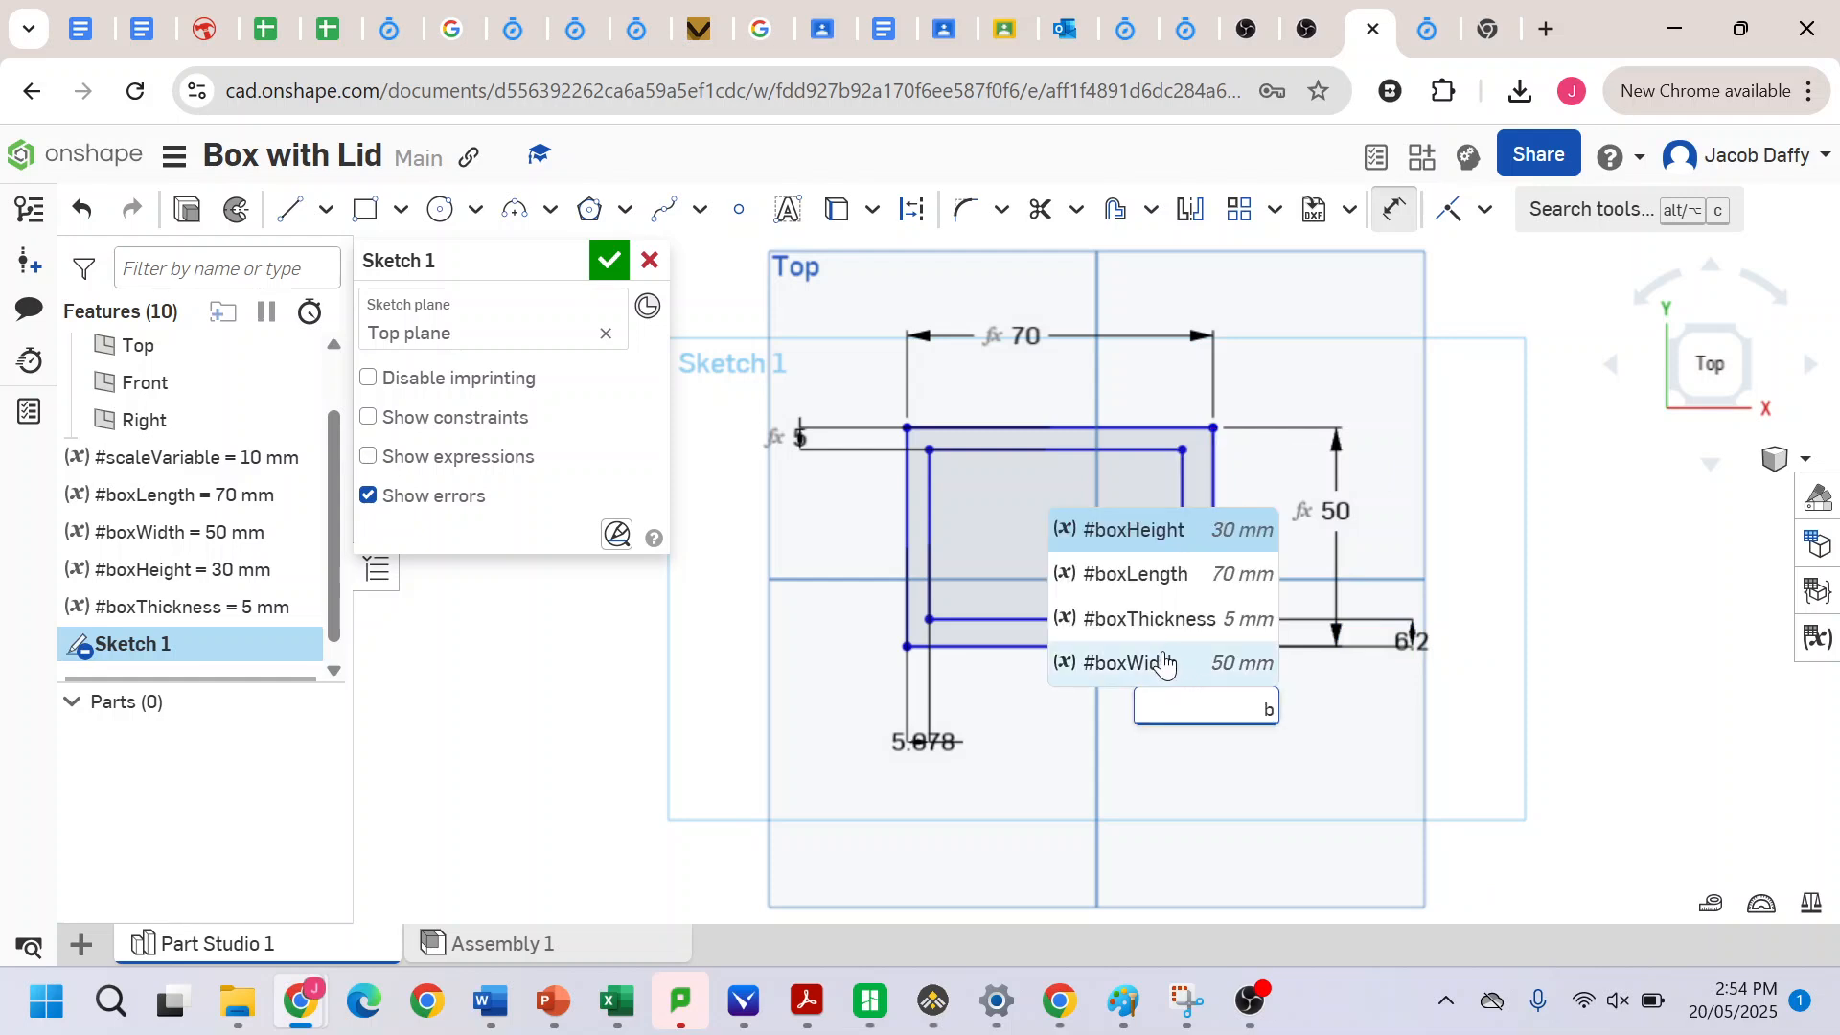
left_click(1141, 624)
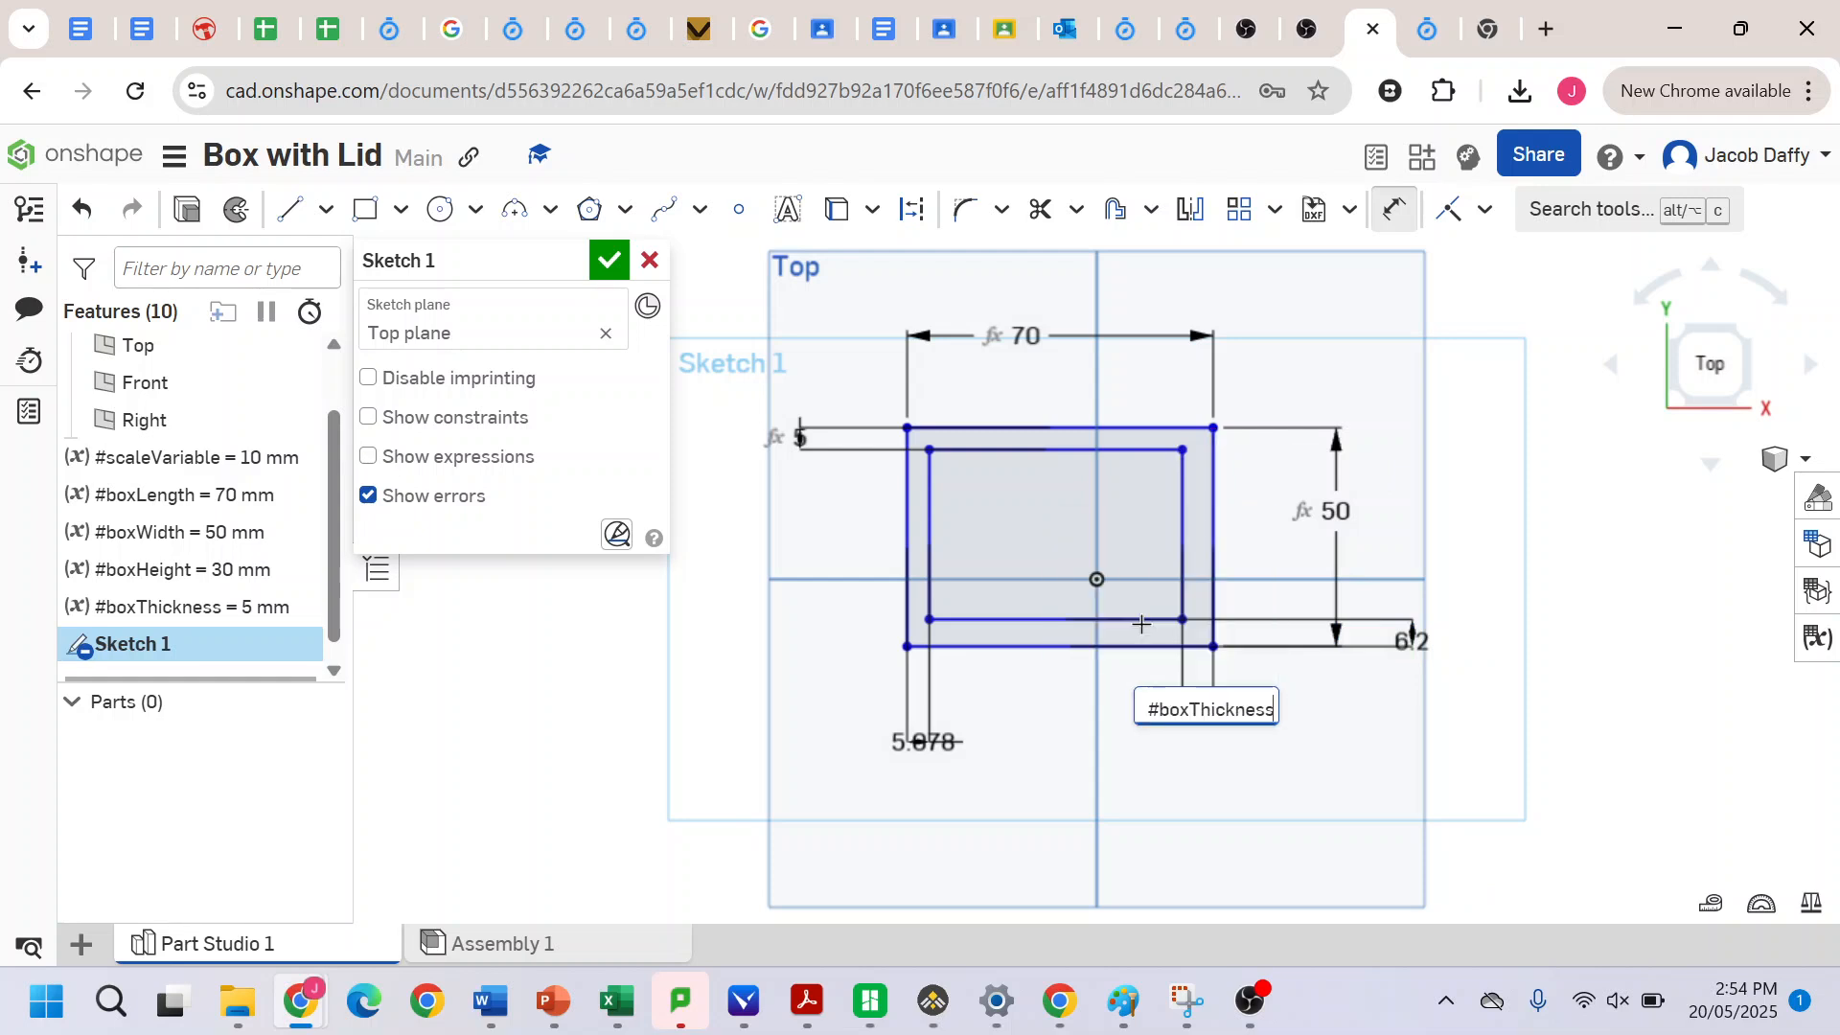
key("Return")
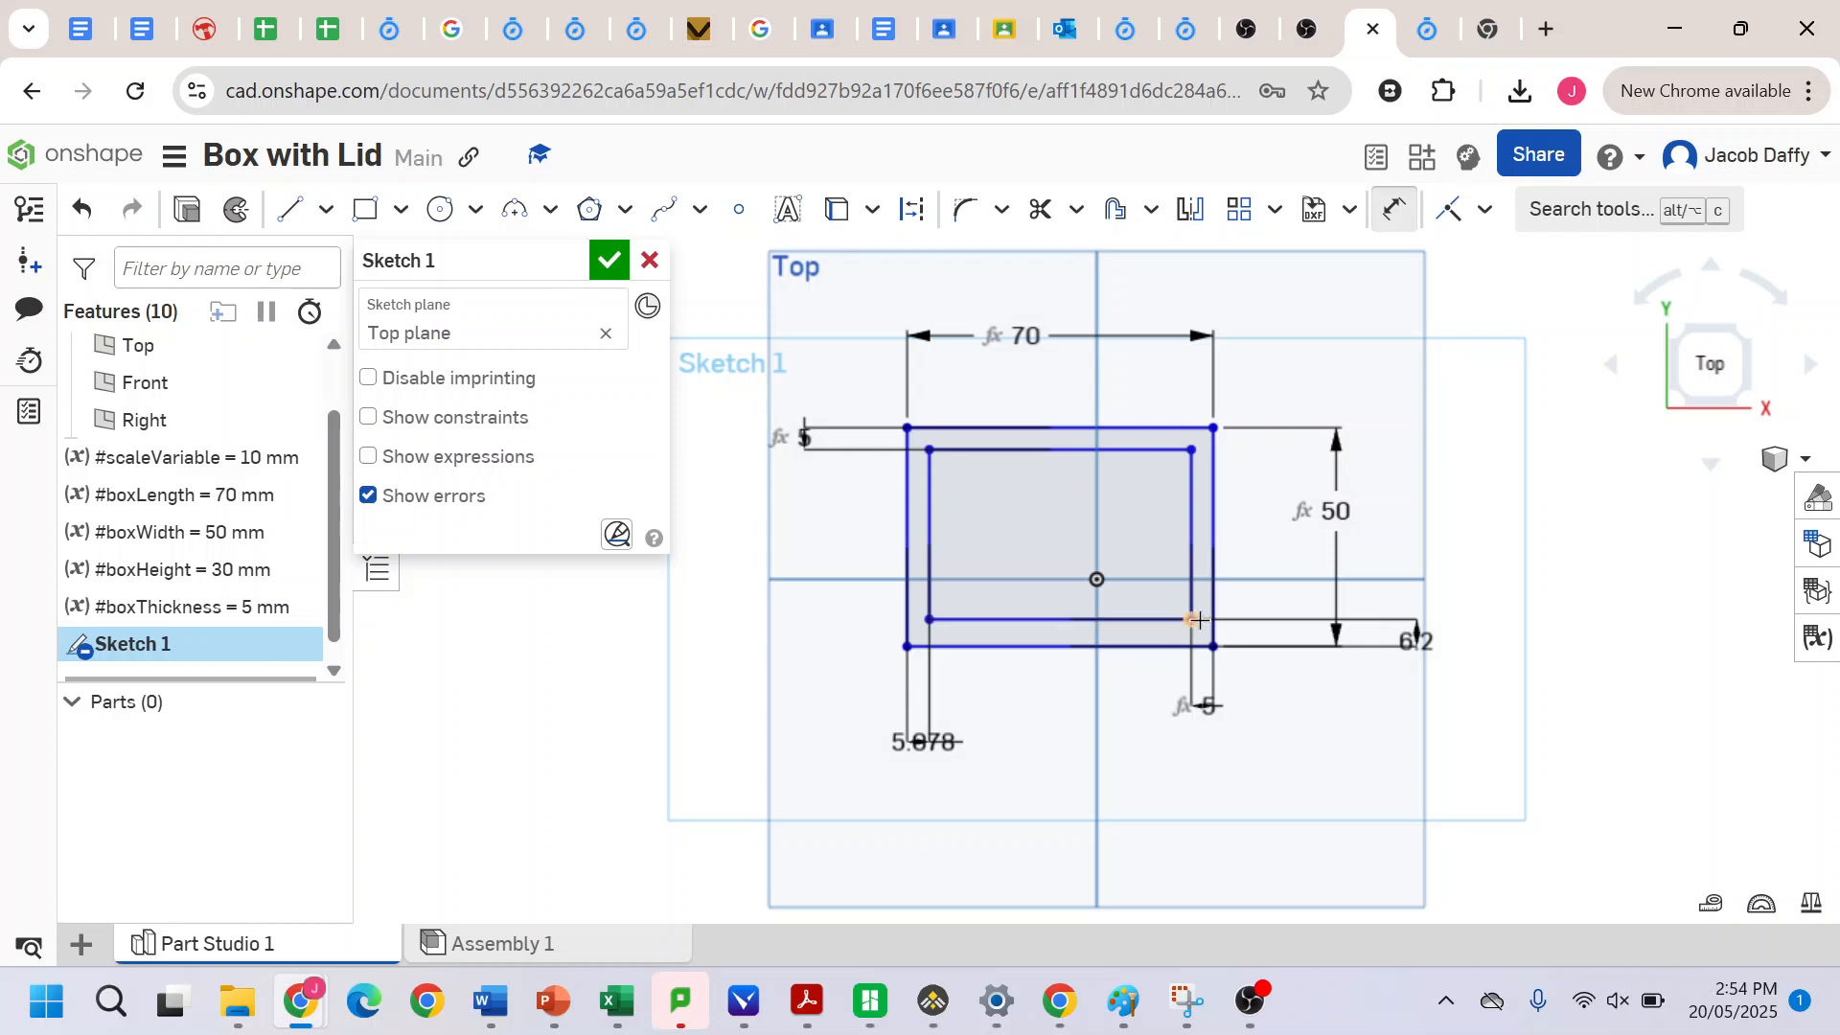
- Set the lower-edge and left-edge gap dimensions between the rectangles to #boxThickness and finish the sketch
double_click(1422, 640)
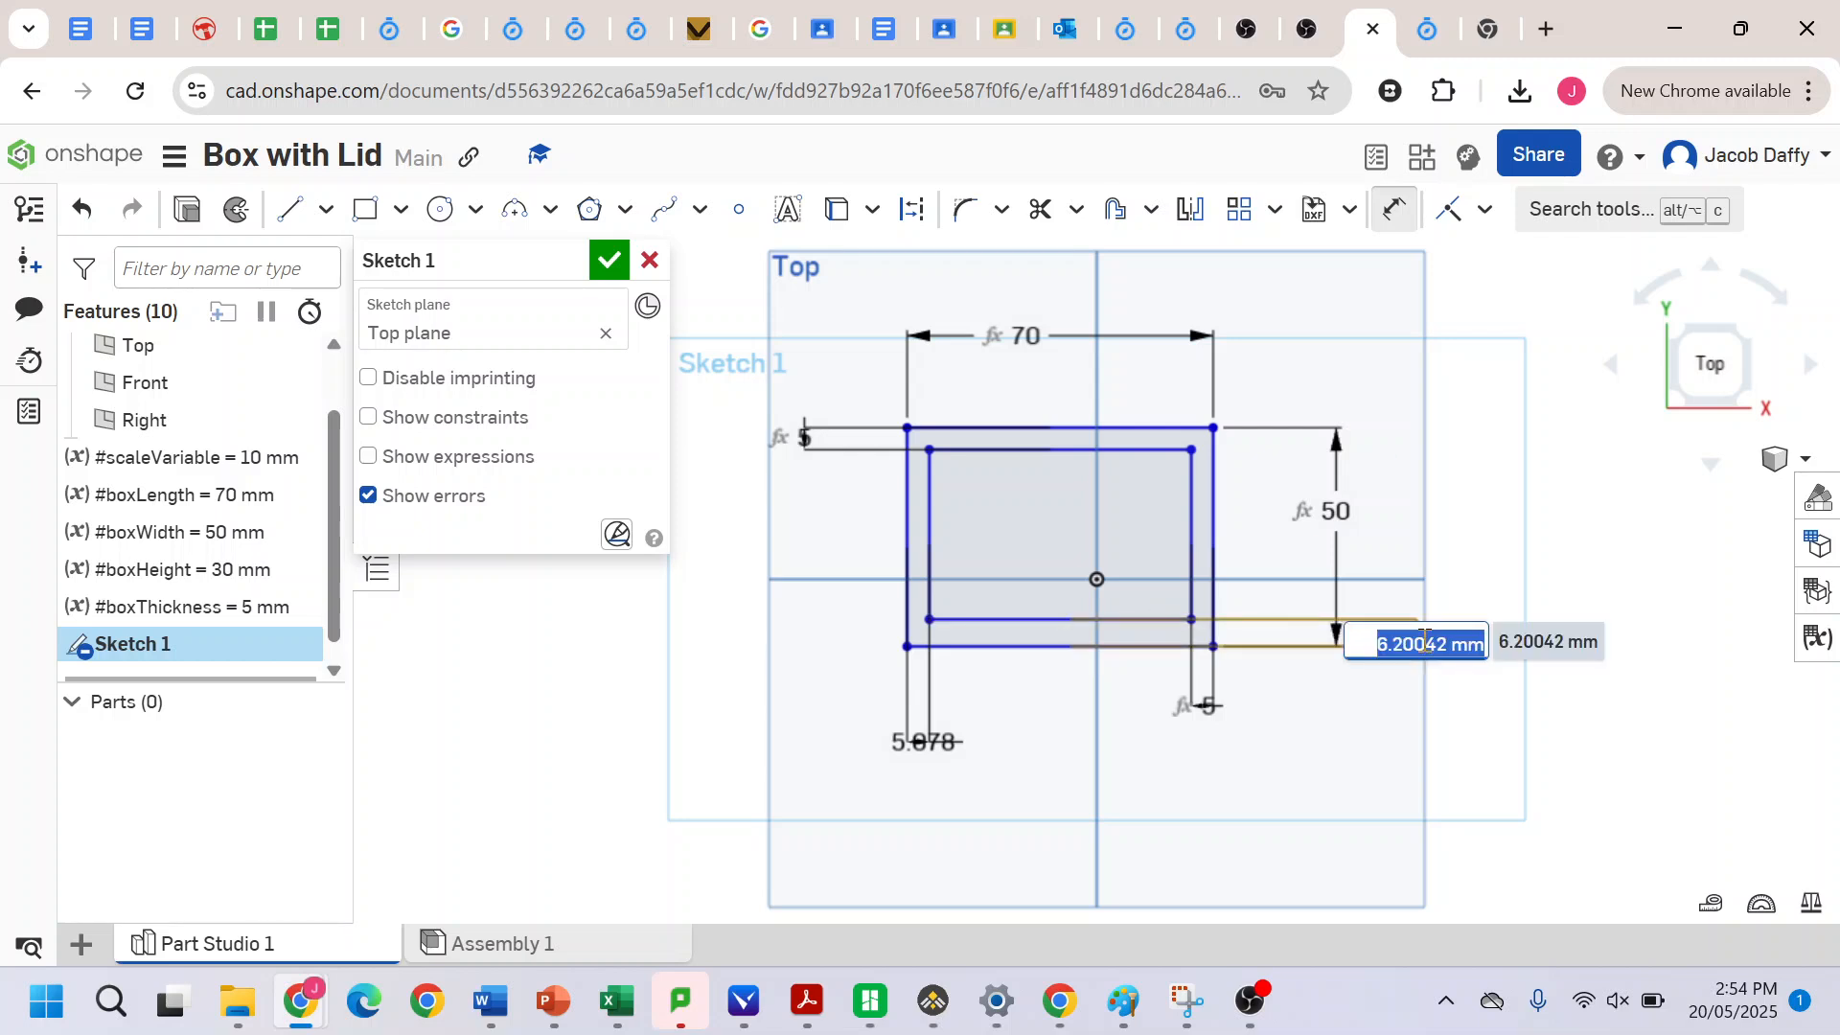
type("#b")
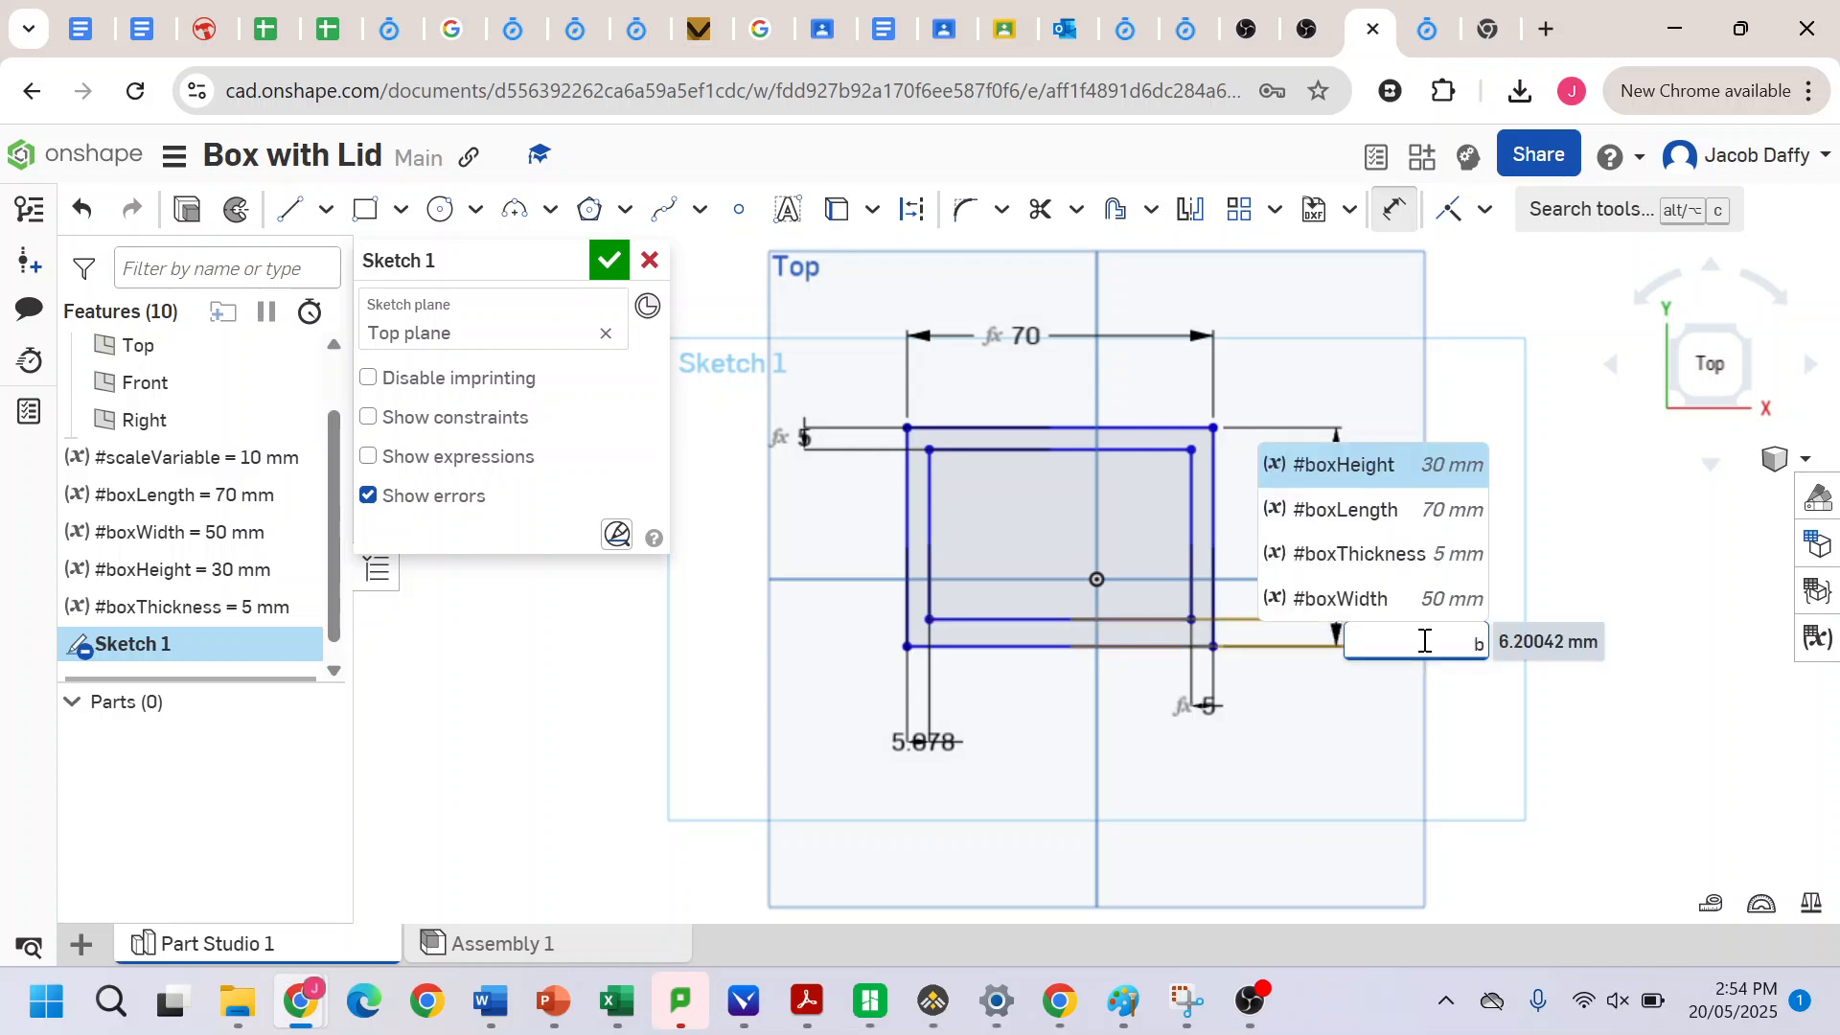
left_click(1344, 552)
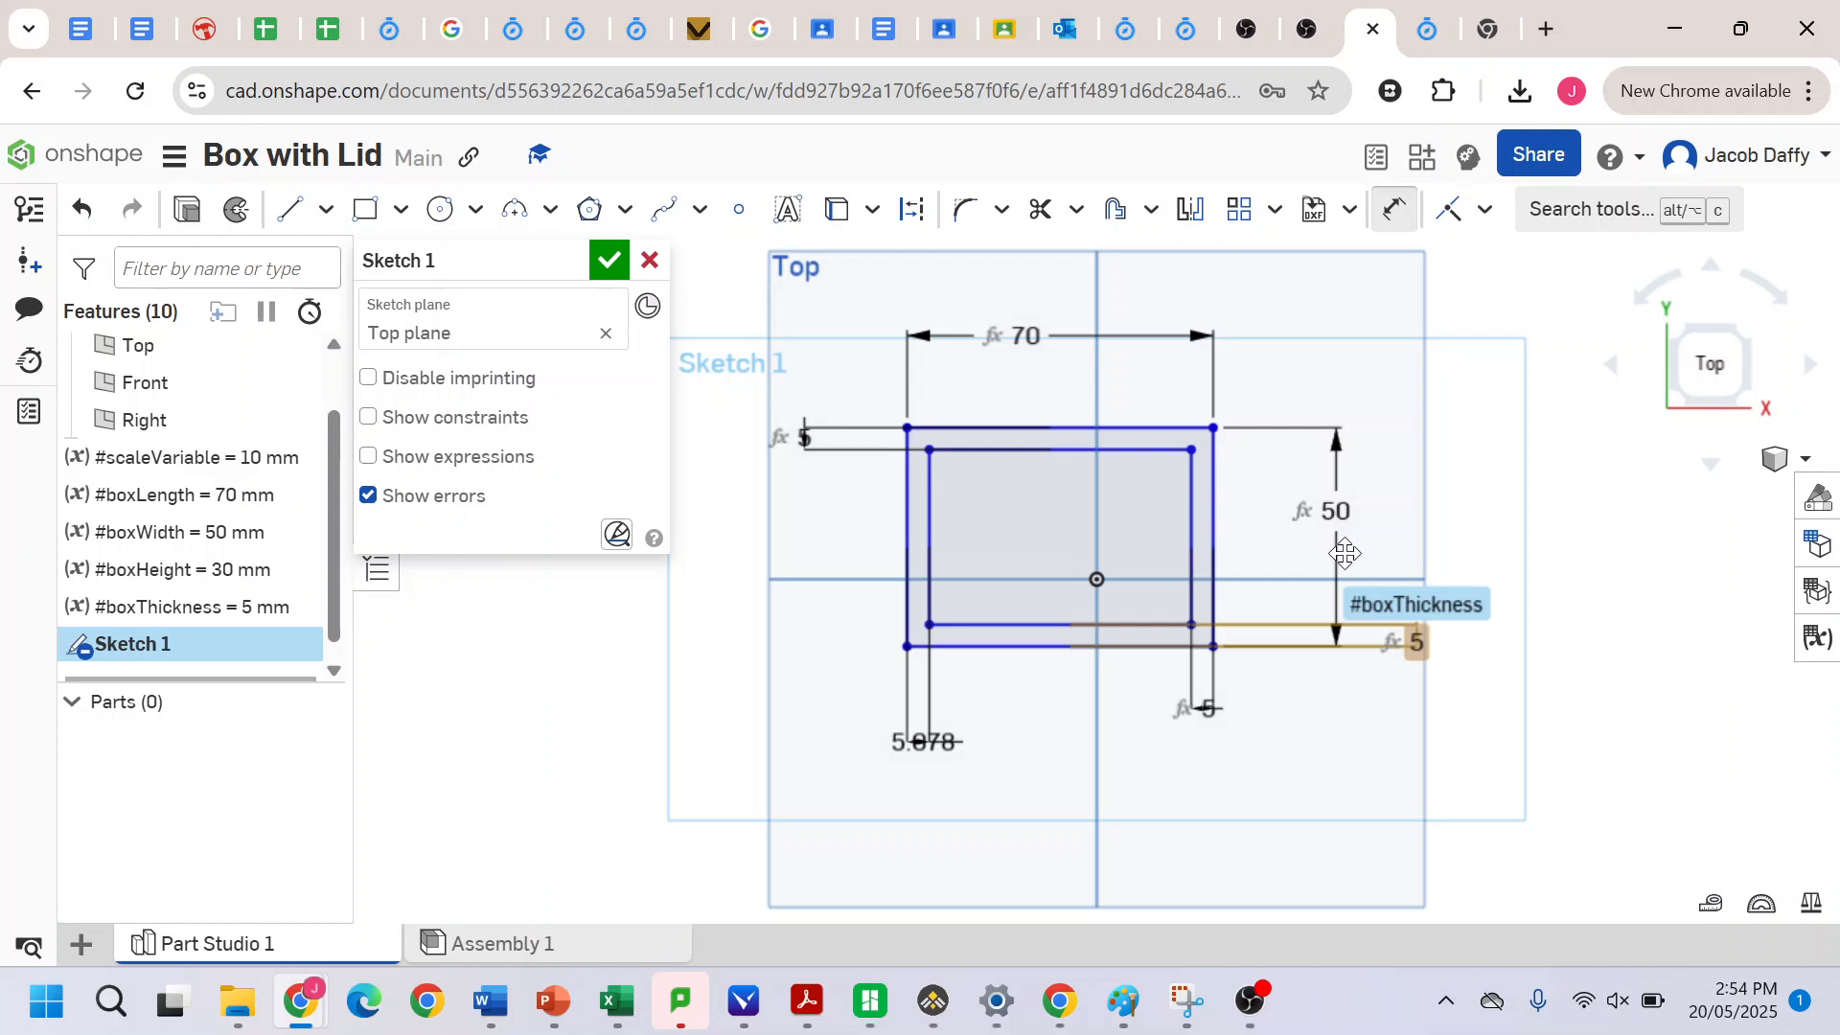
double_click(940, 744)
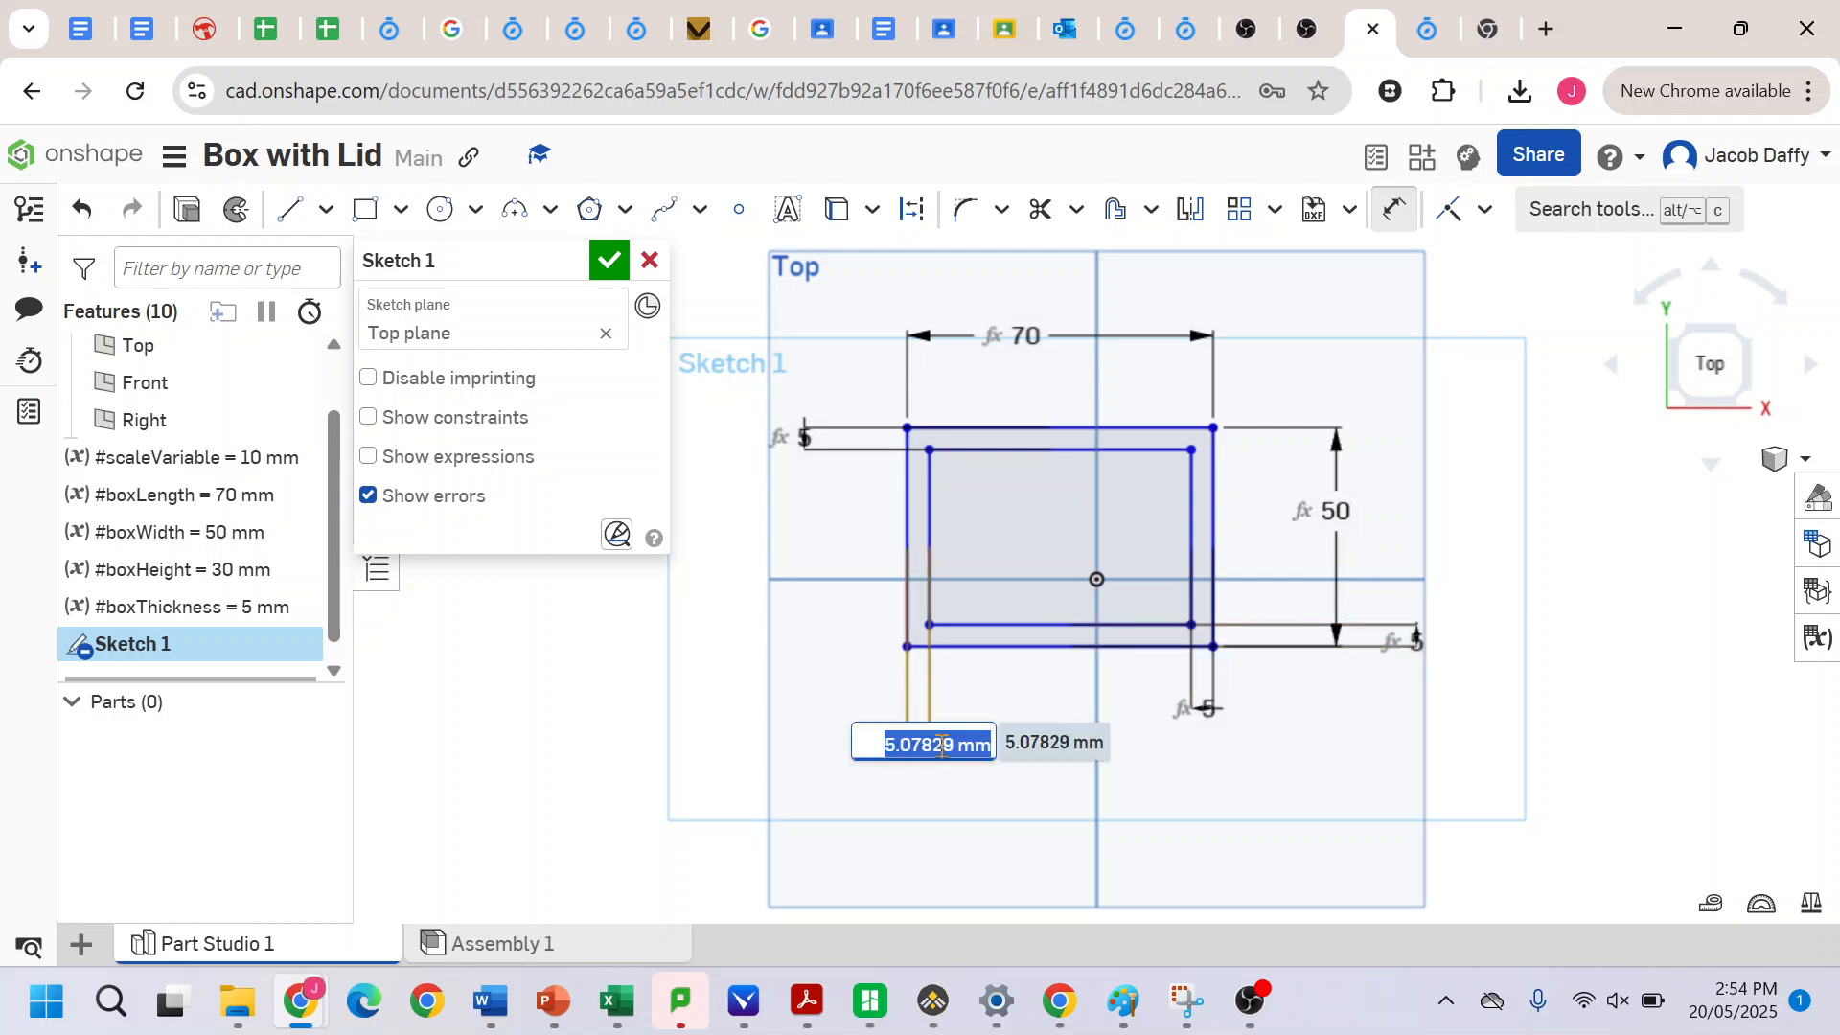
type("b")
left_click(882, 651)
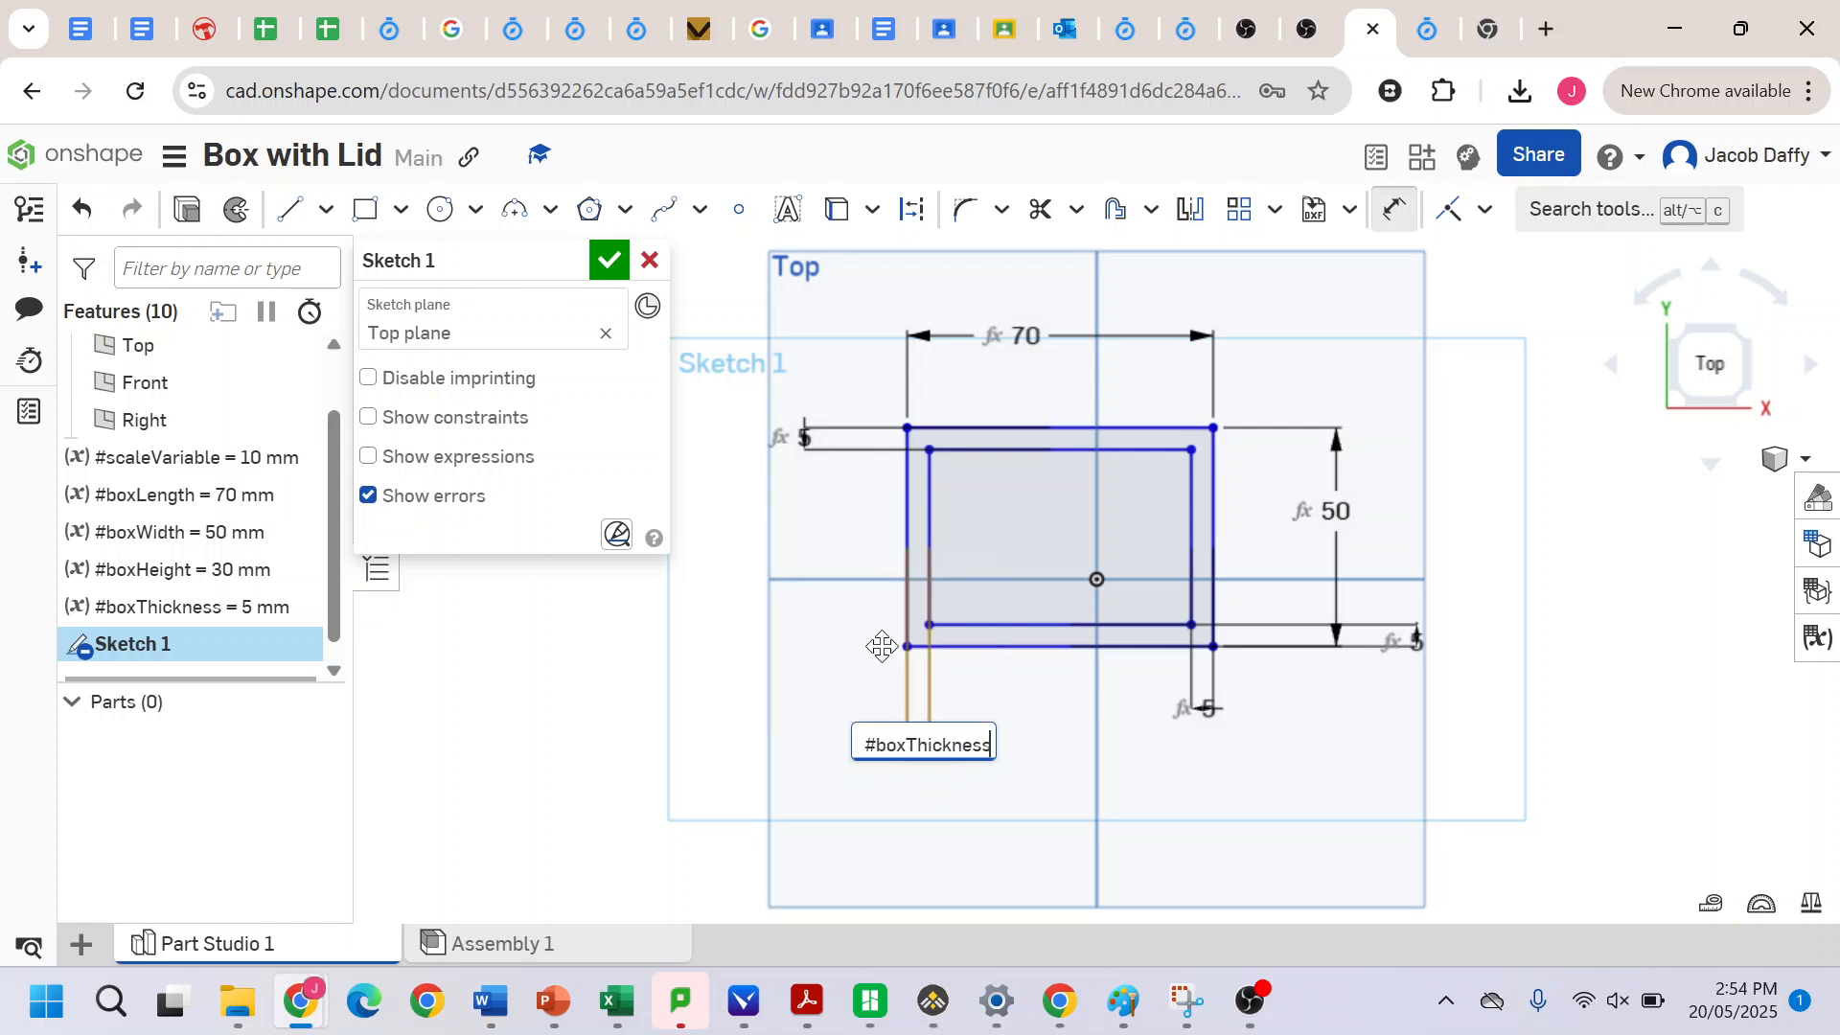
key("Return")
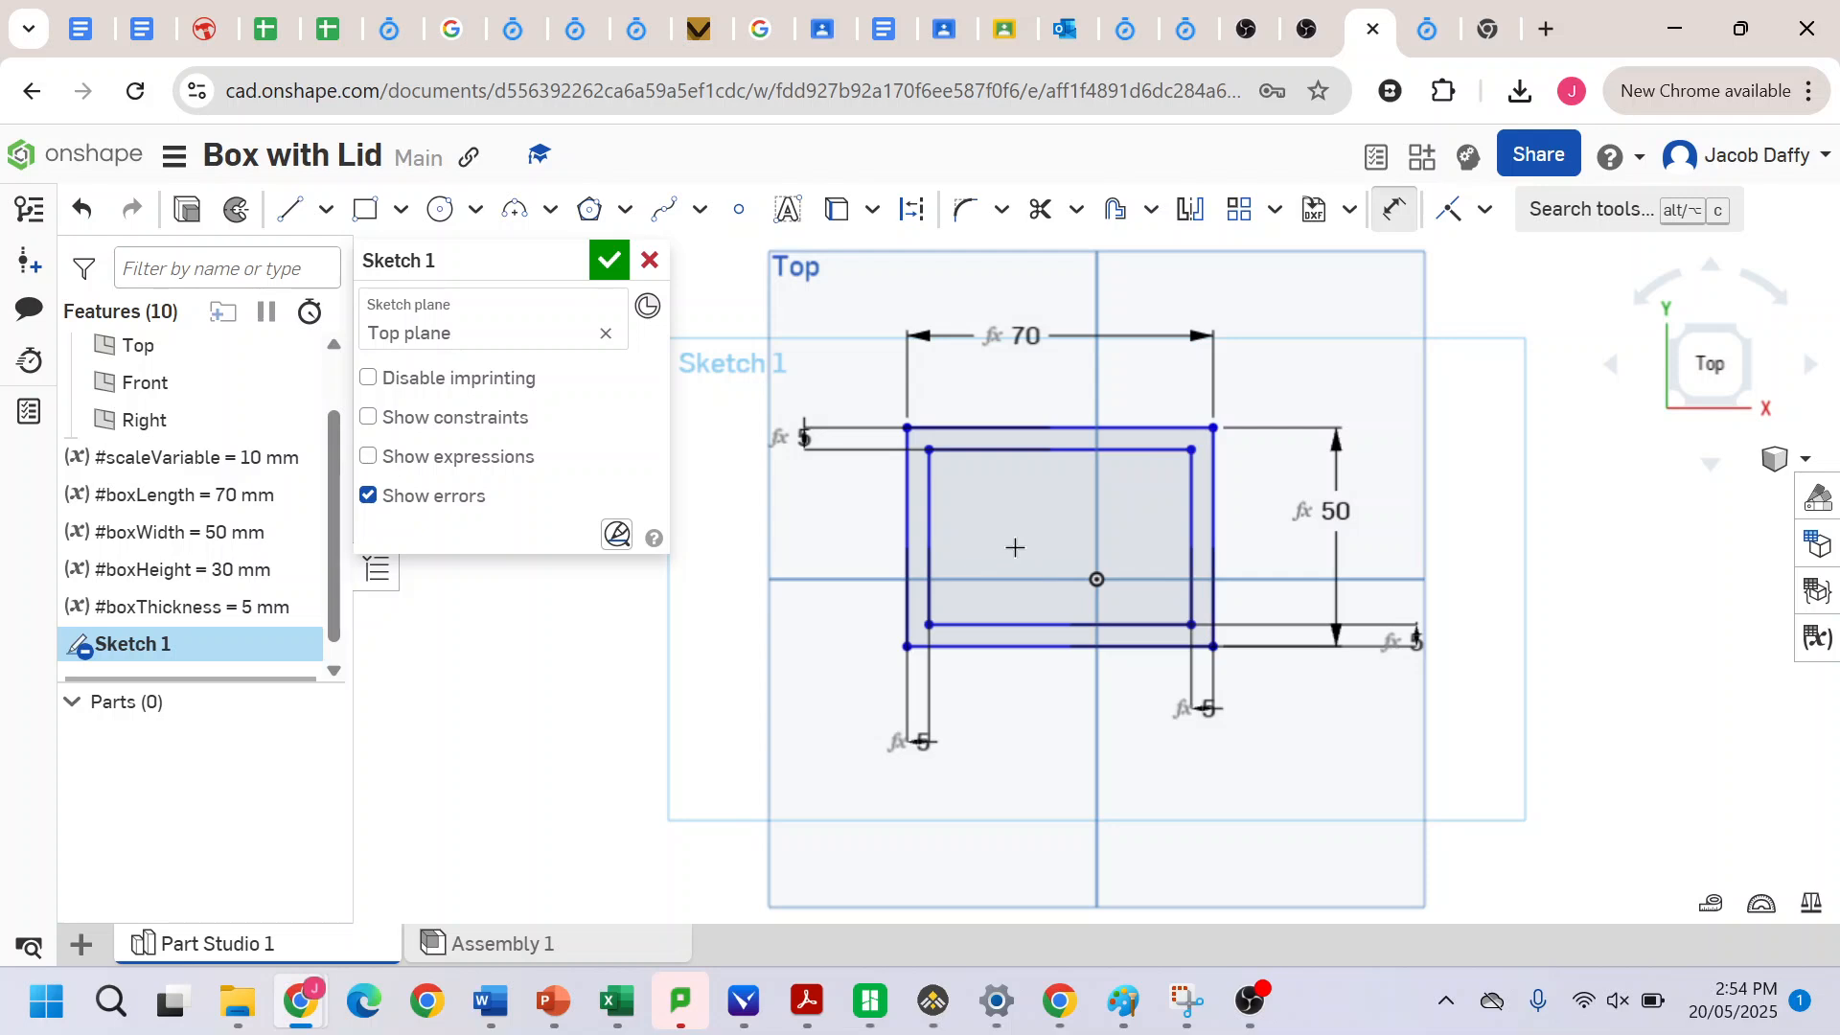
left_click(605, 259)
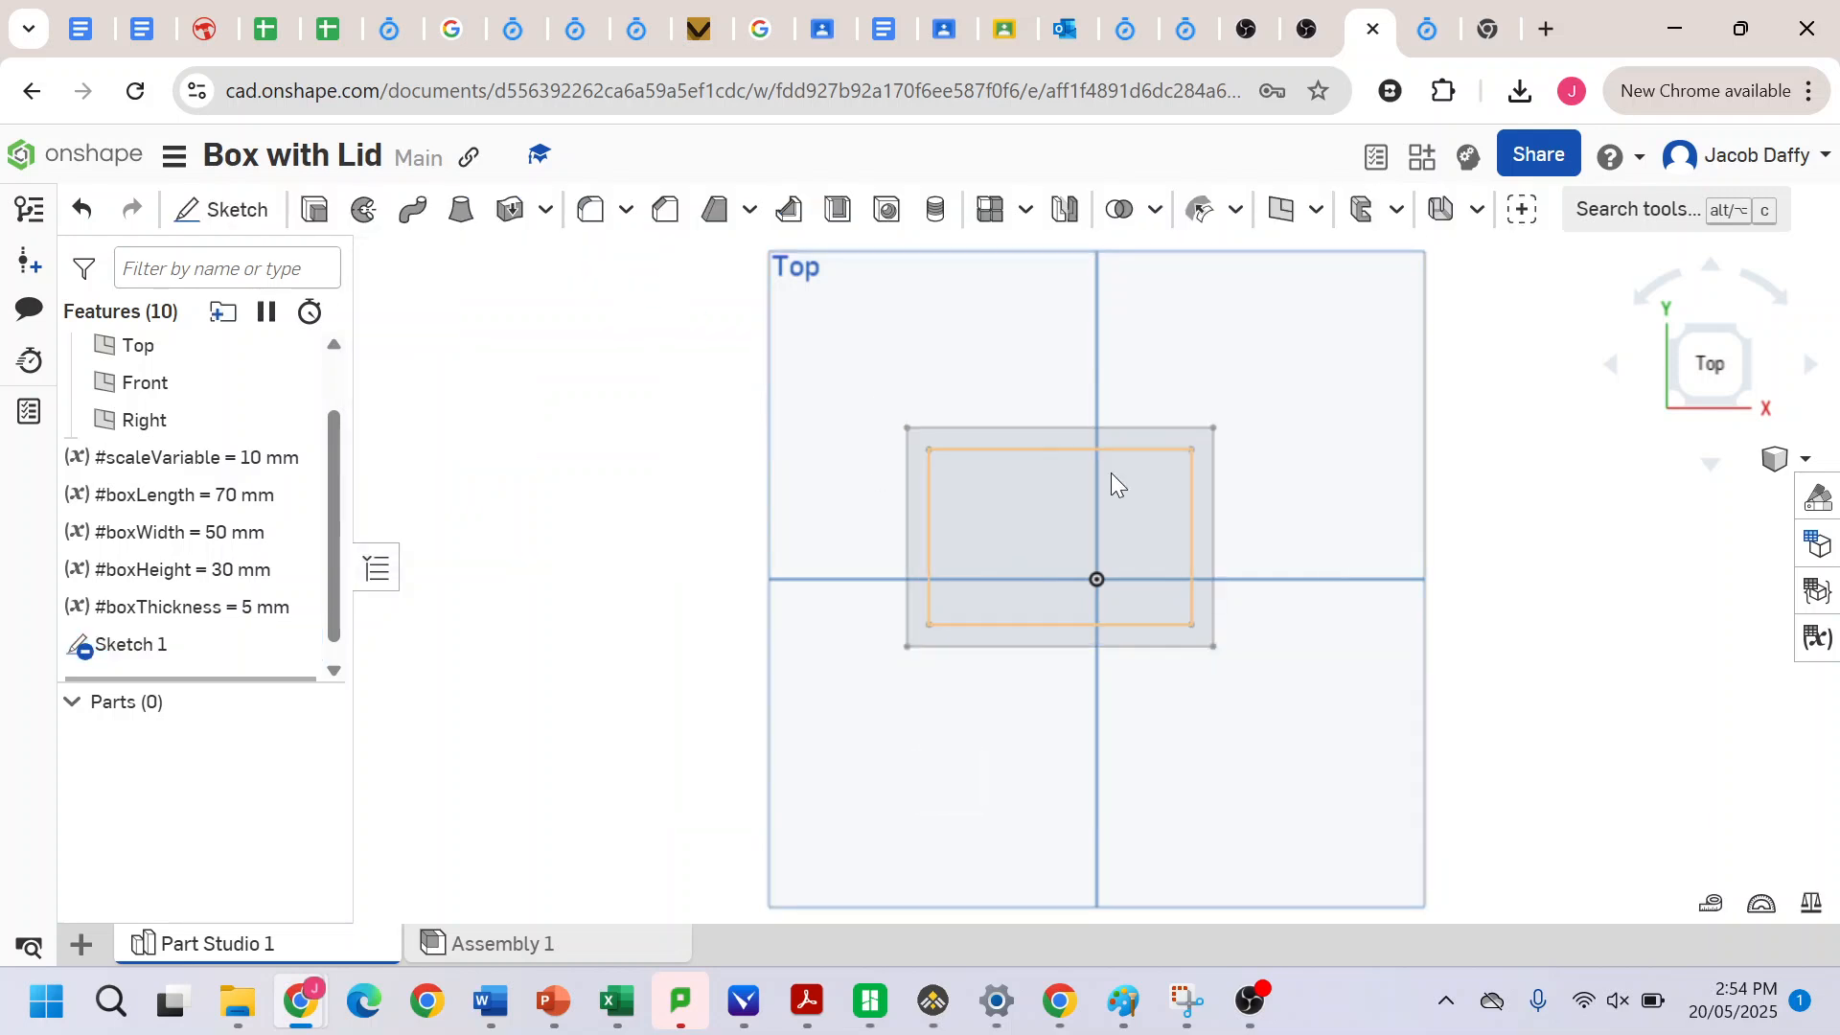
- Extrude the inner rectangle region of Sketch 1 as a new solid with a blind depth of #boxThickness
right_click_drag(1228, 532, 1198, 481)
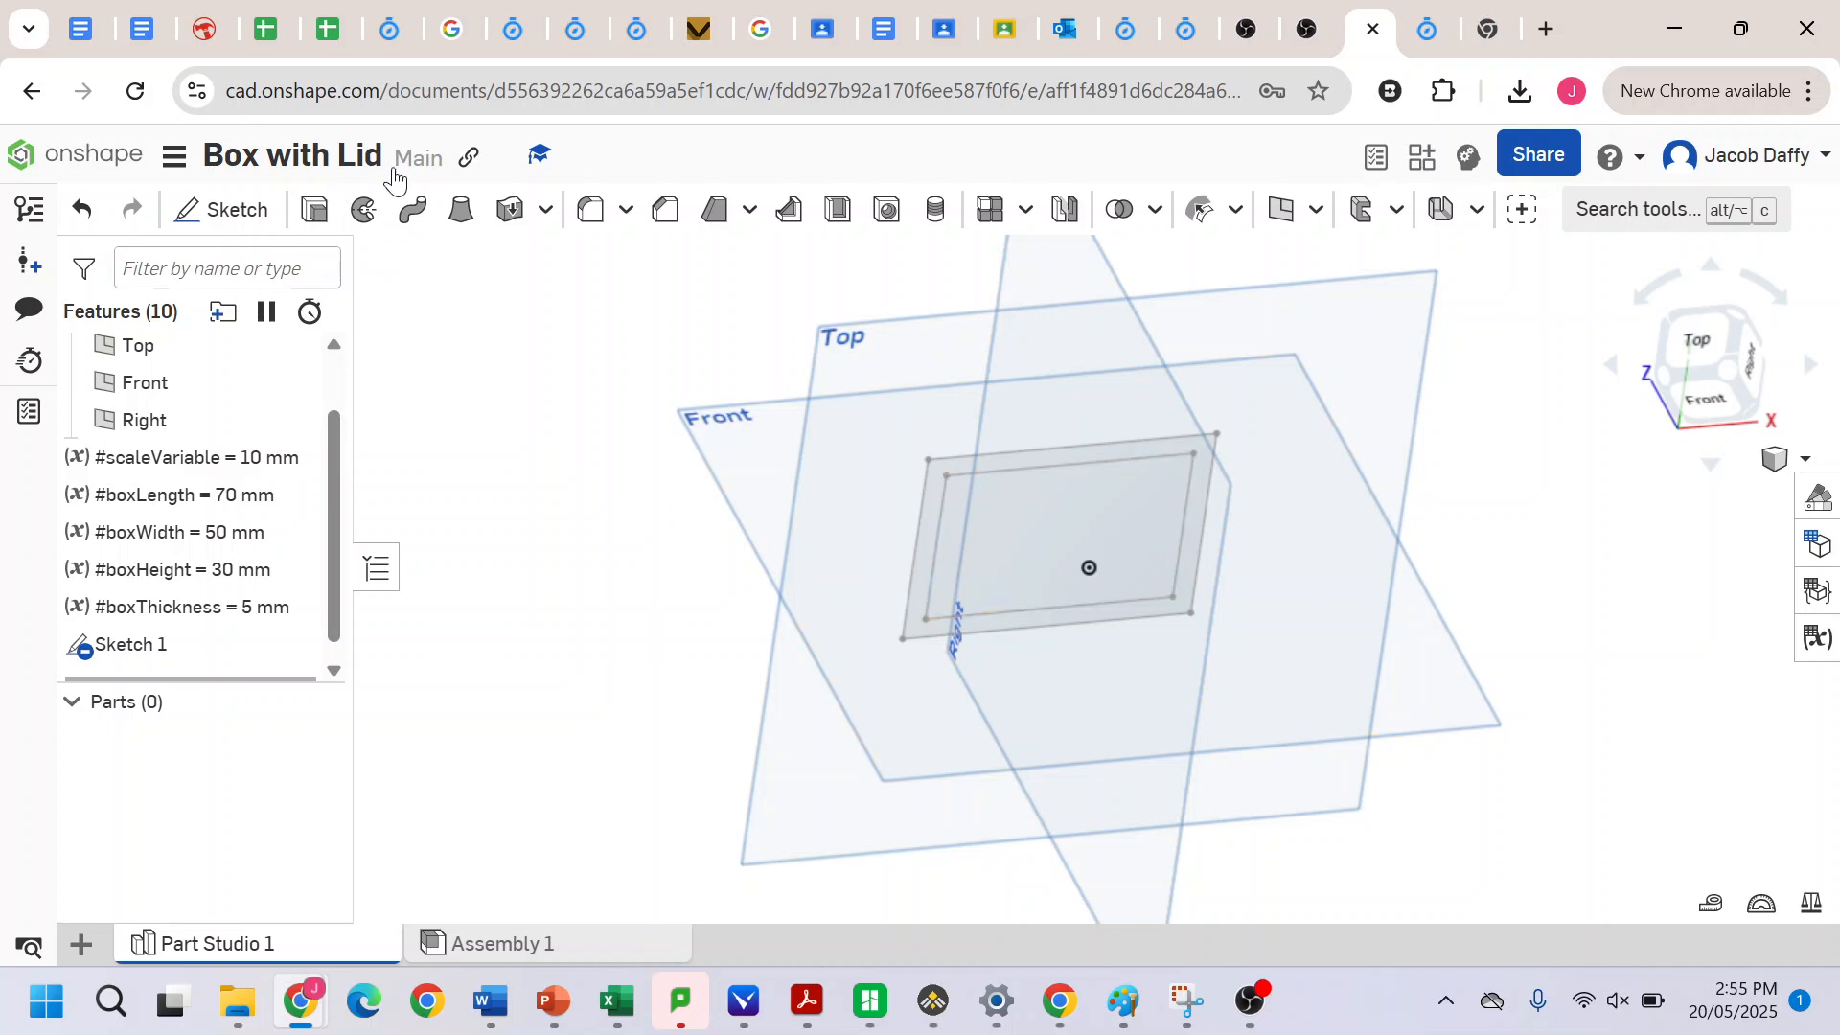
left_click(317, 211)
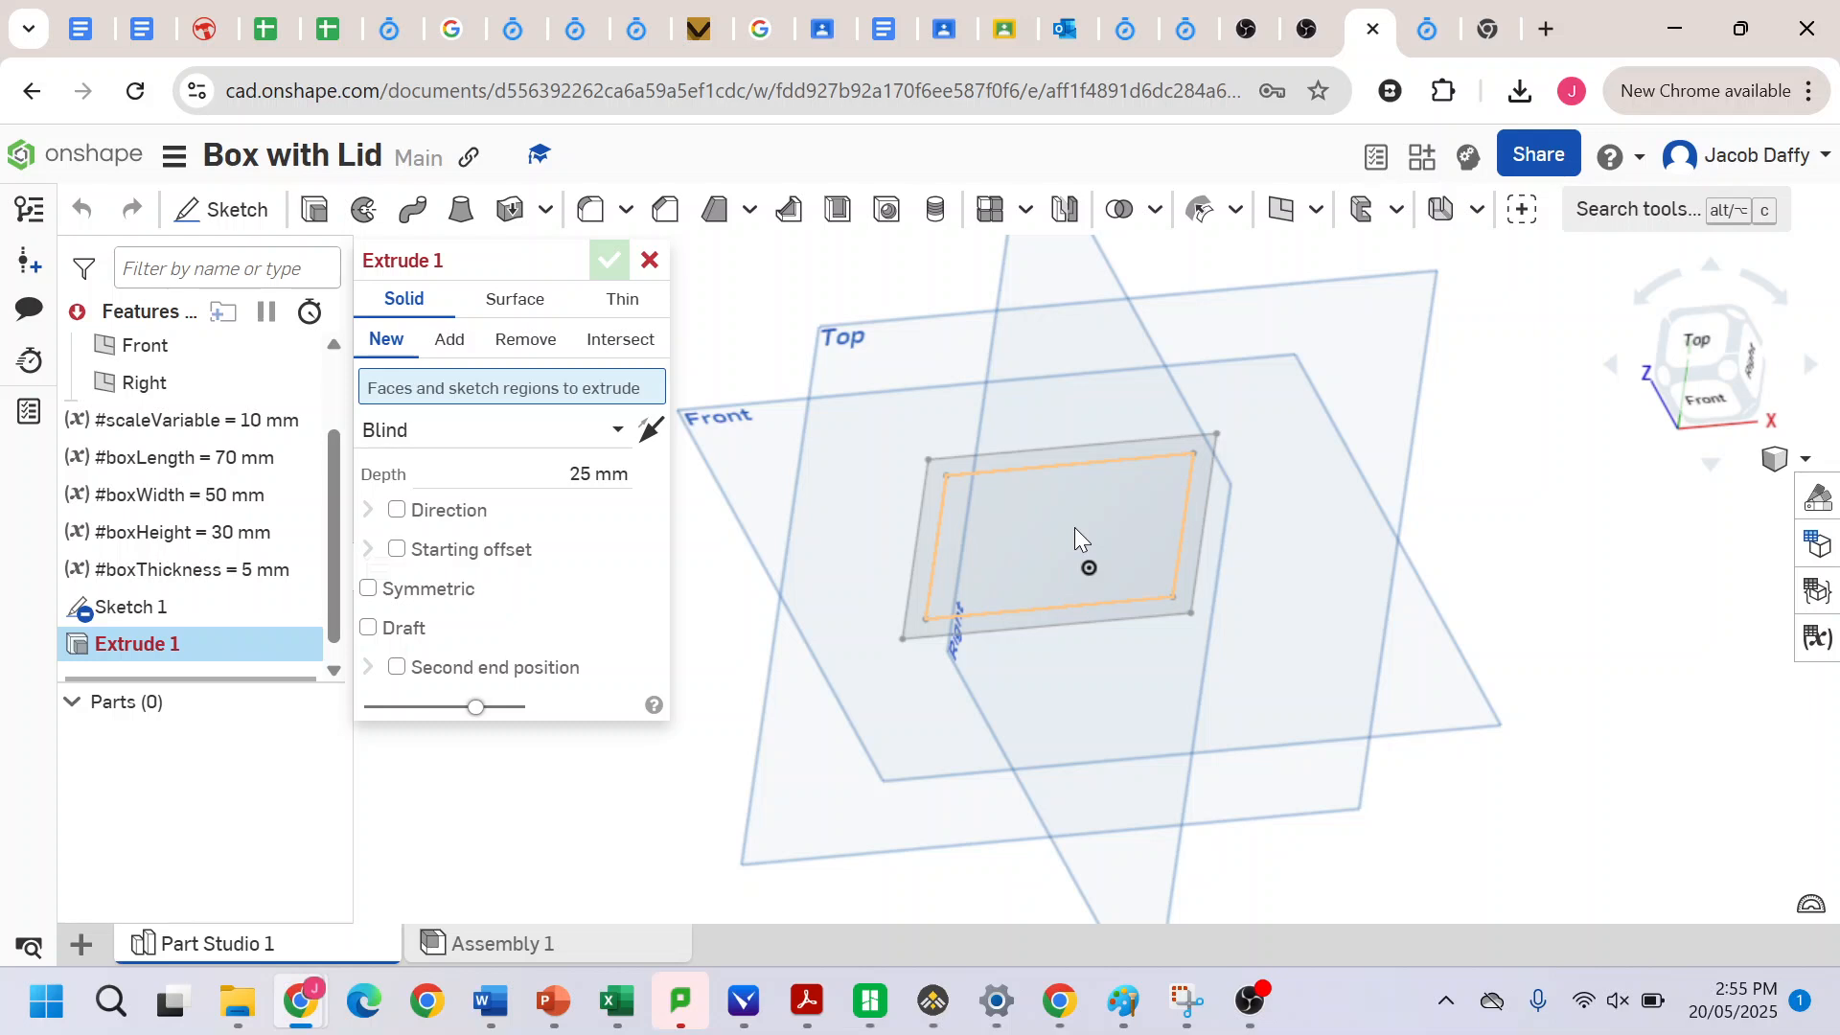
left_click(1073, 527)
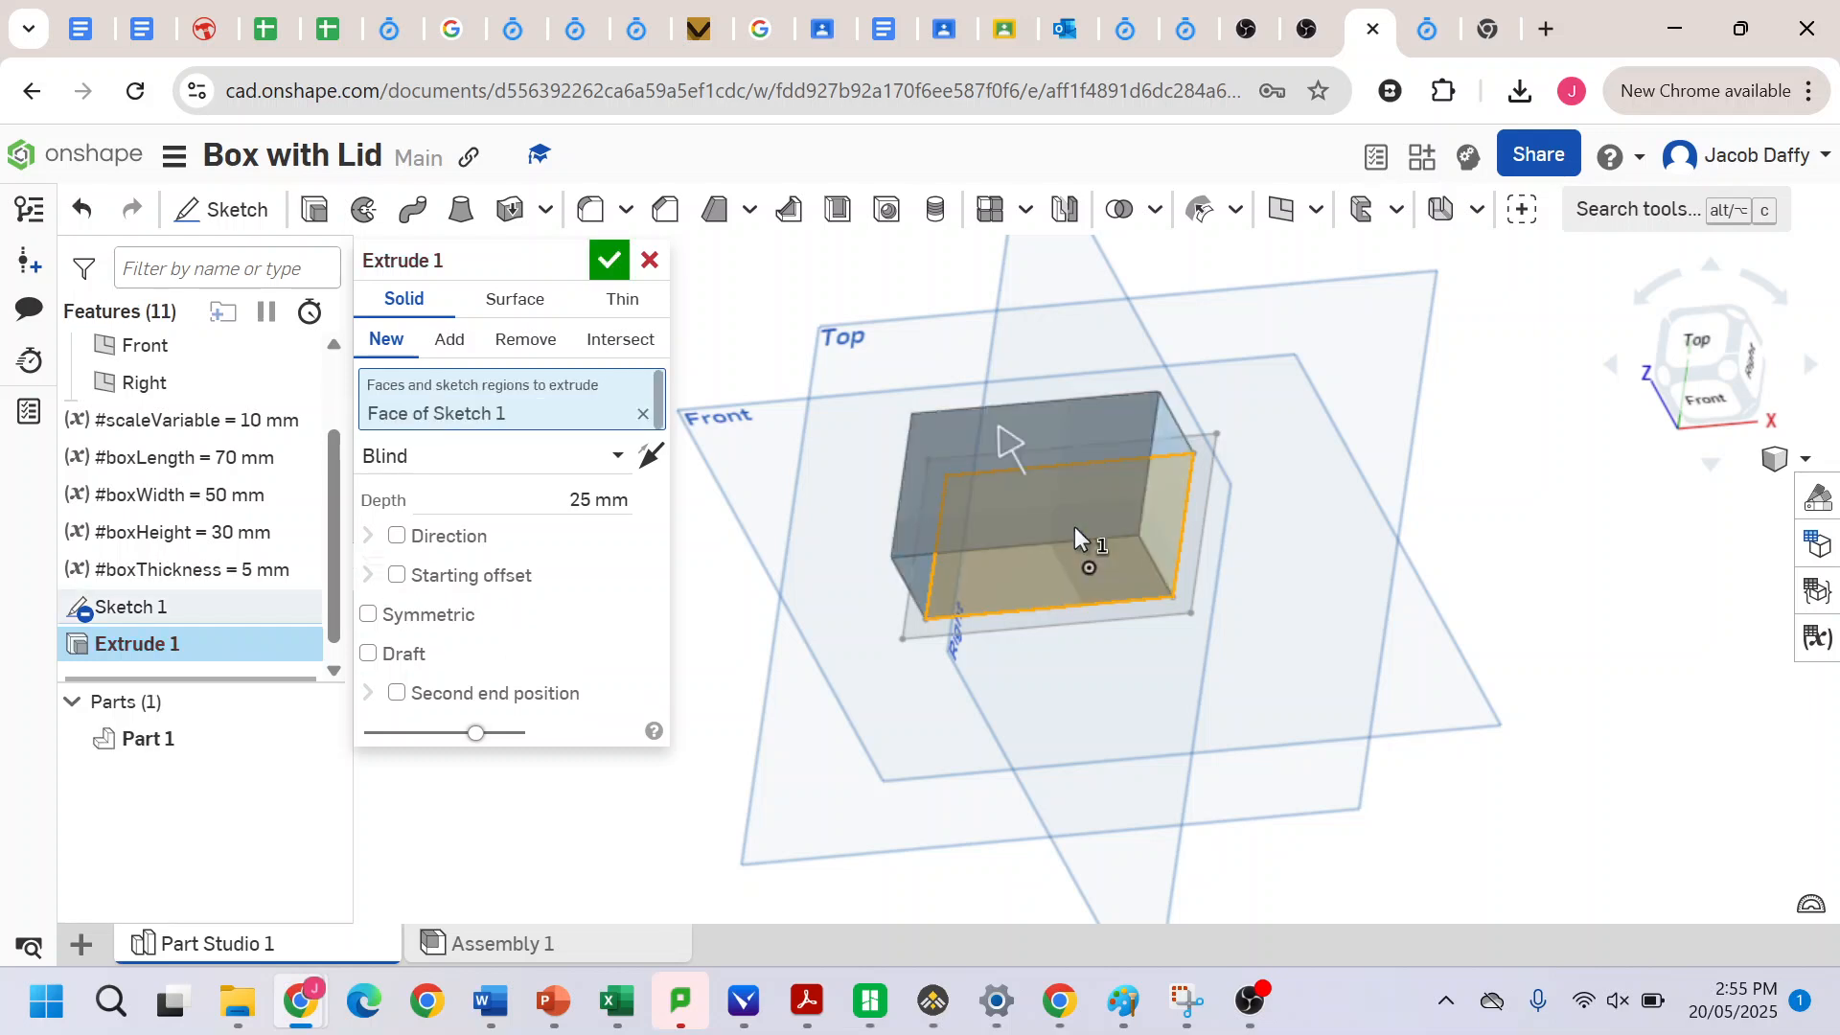
left_click(588, 502)
type("b")
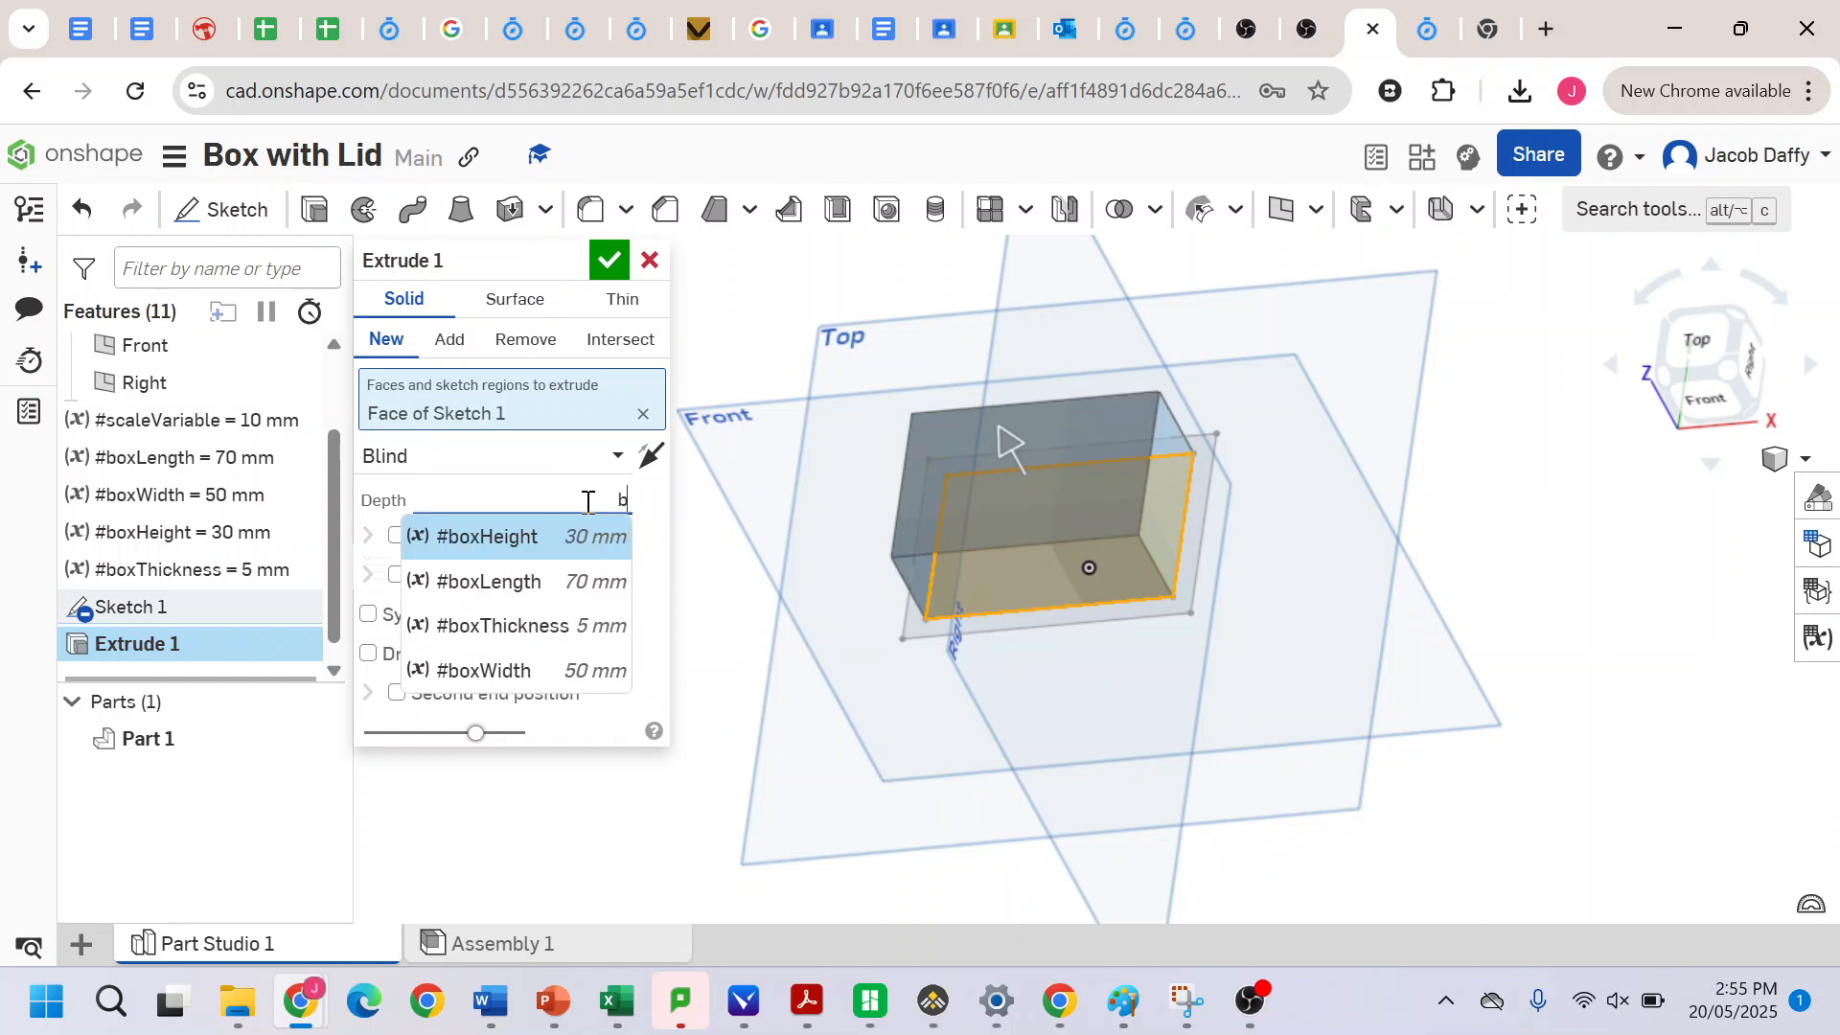
left_click(522, 632)
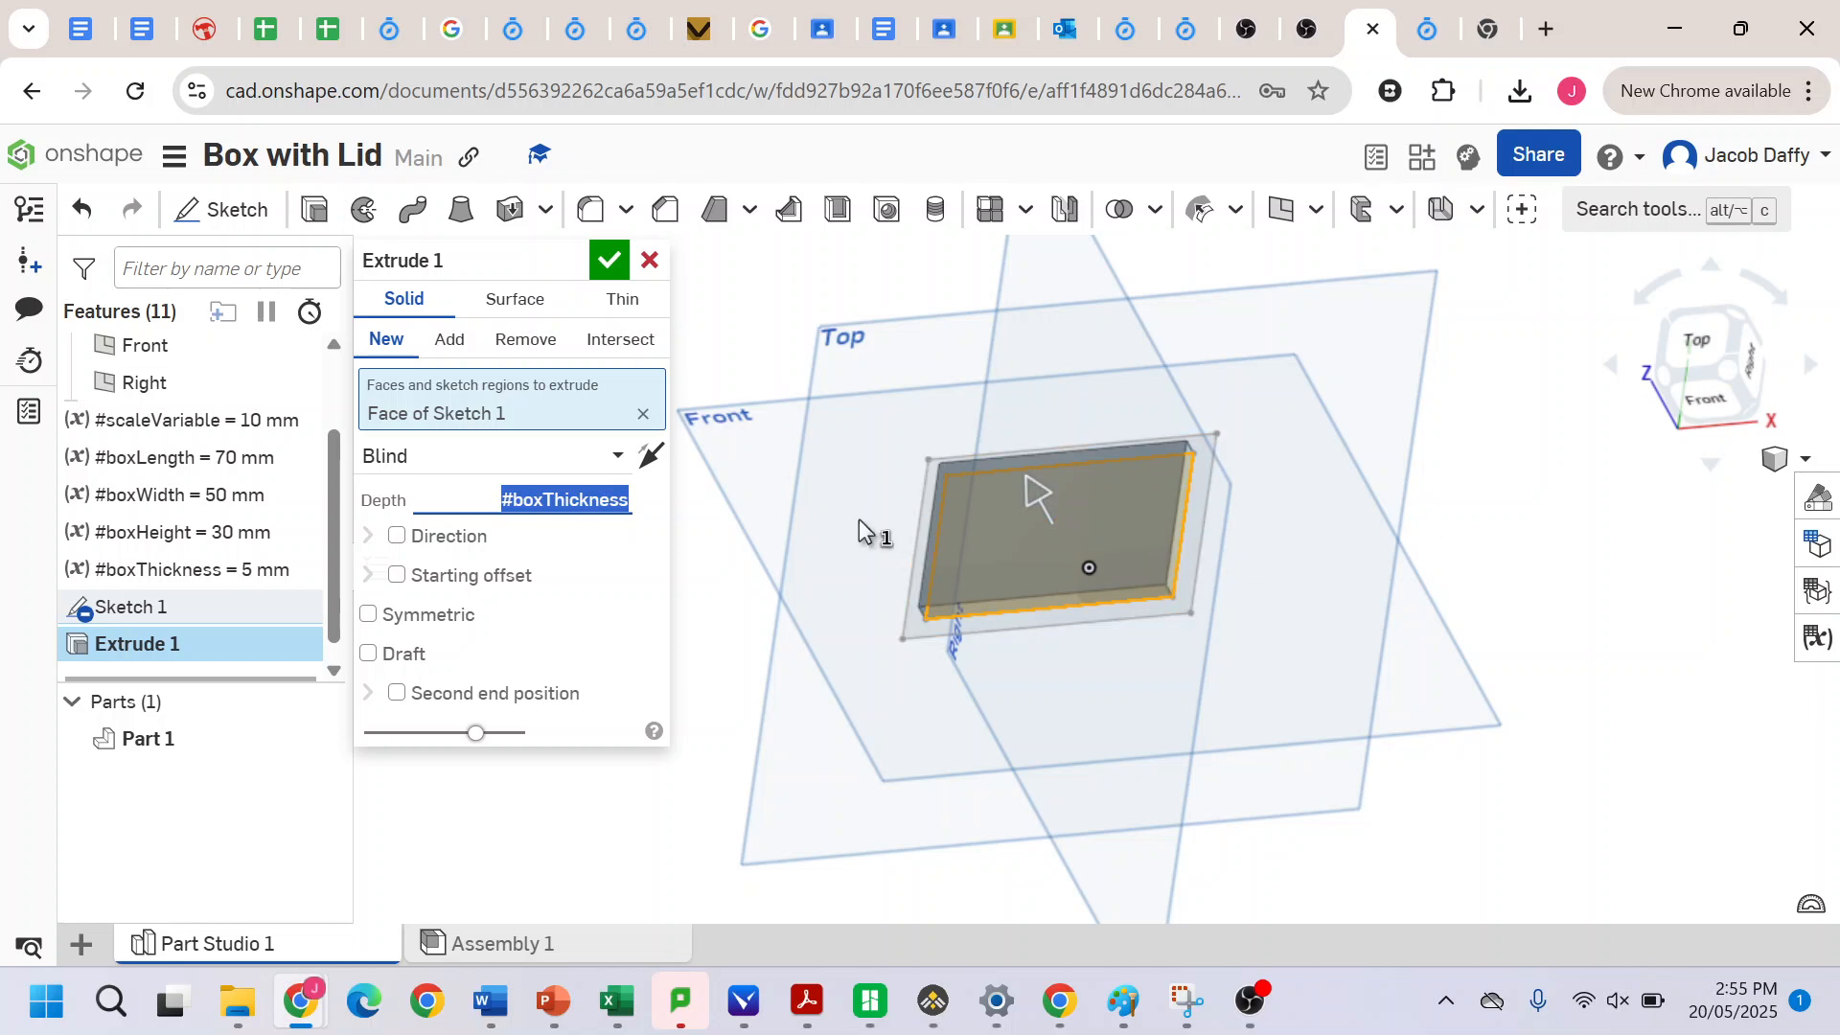
left_click(608, 253)
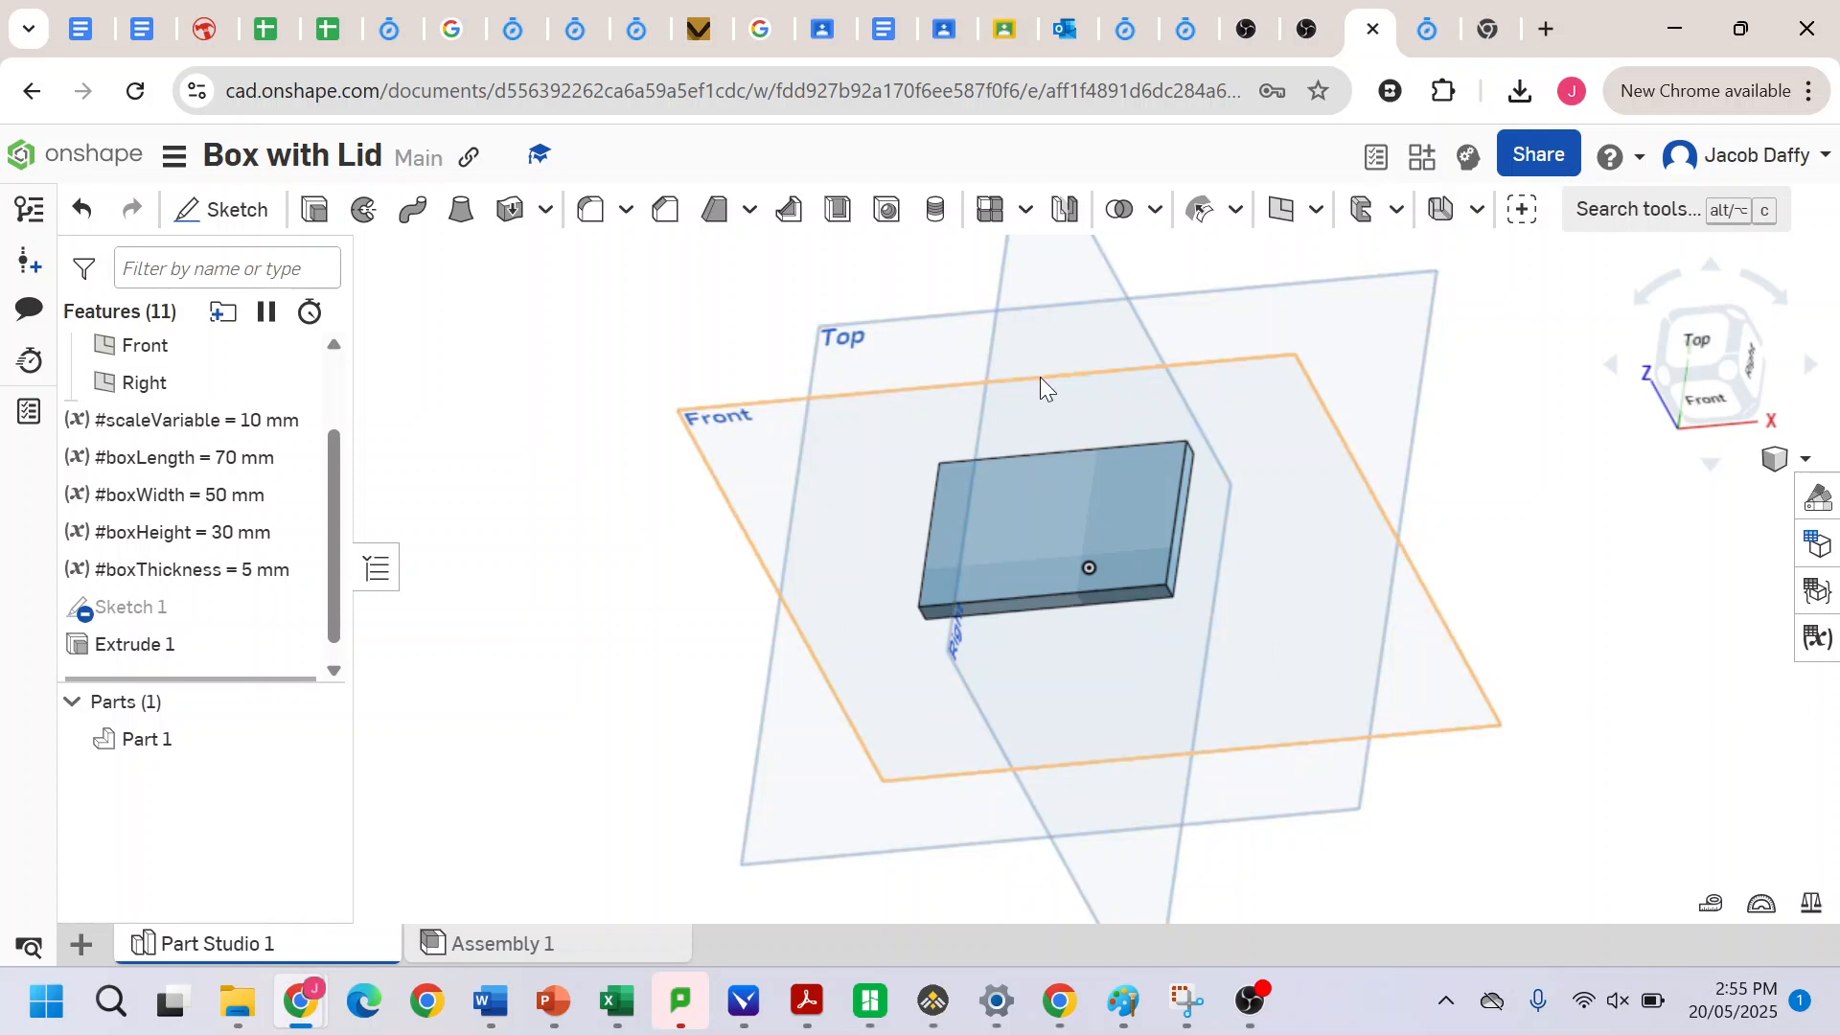
double_click(117, 605)
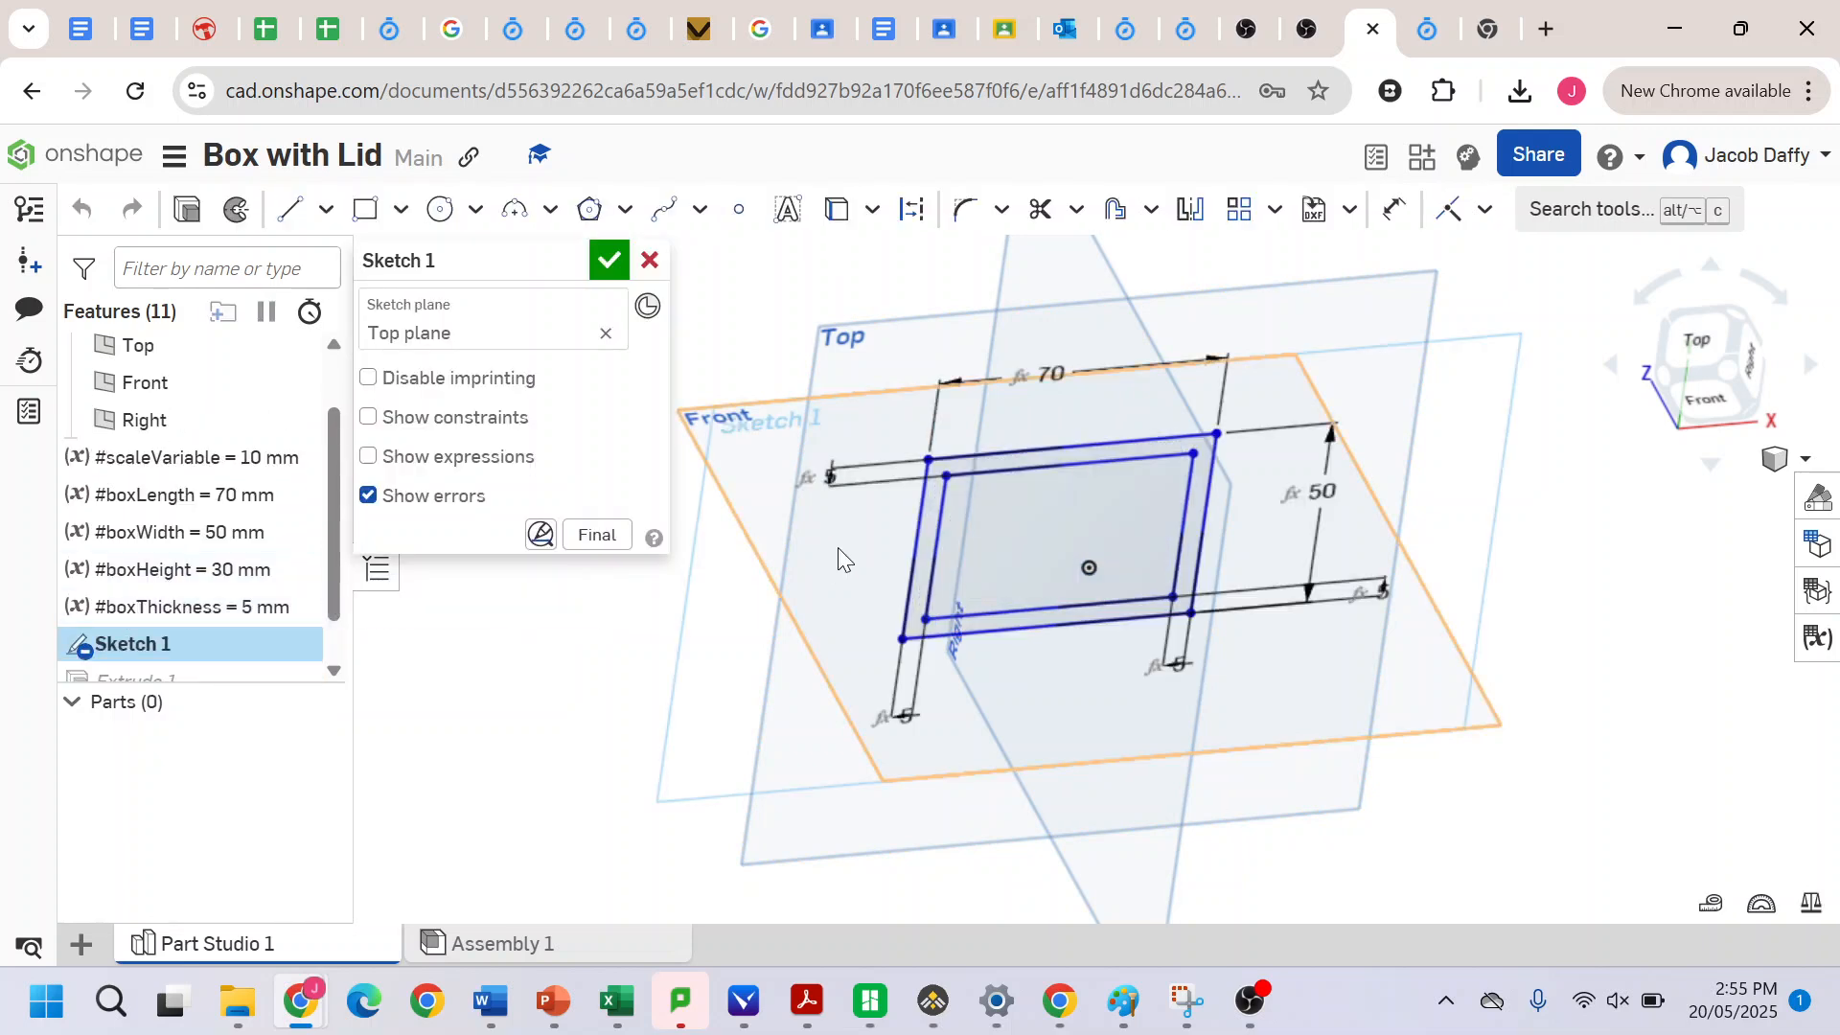
left_click(195, 226)
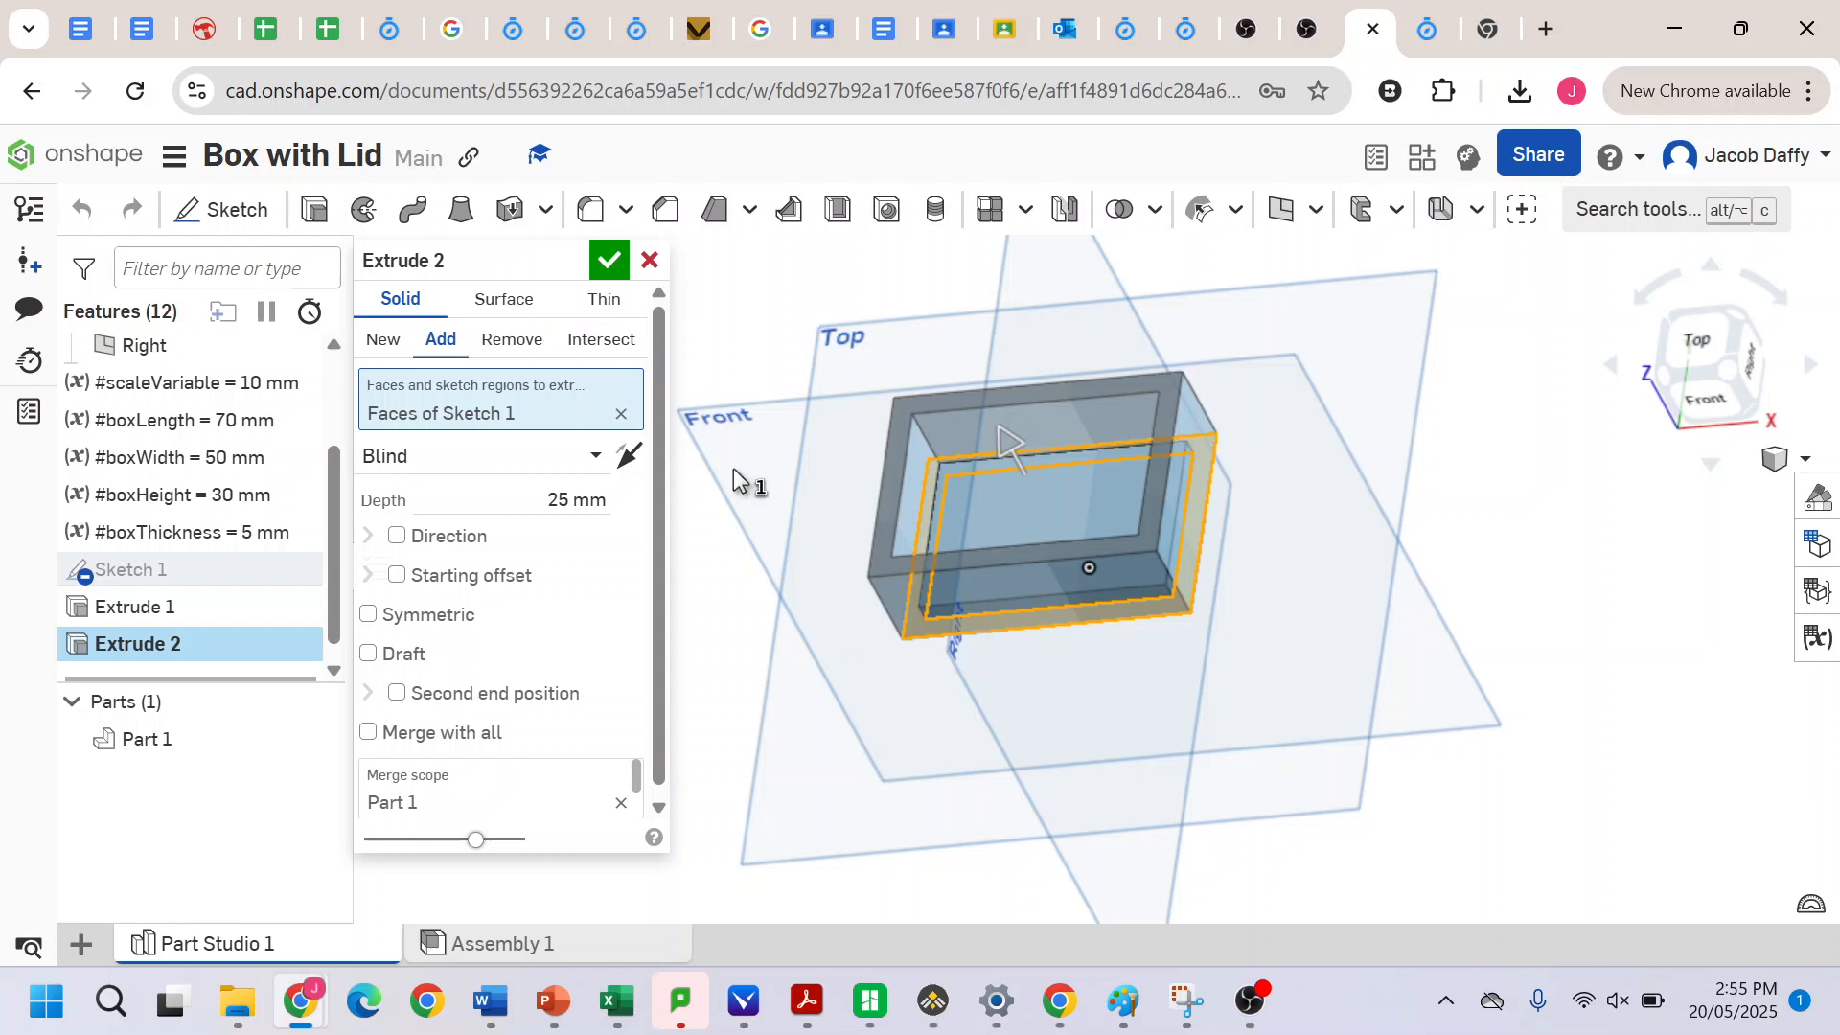
left_click(649, 259)
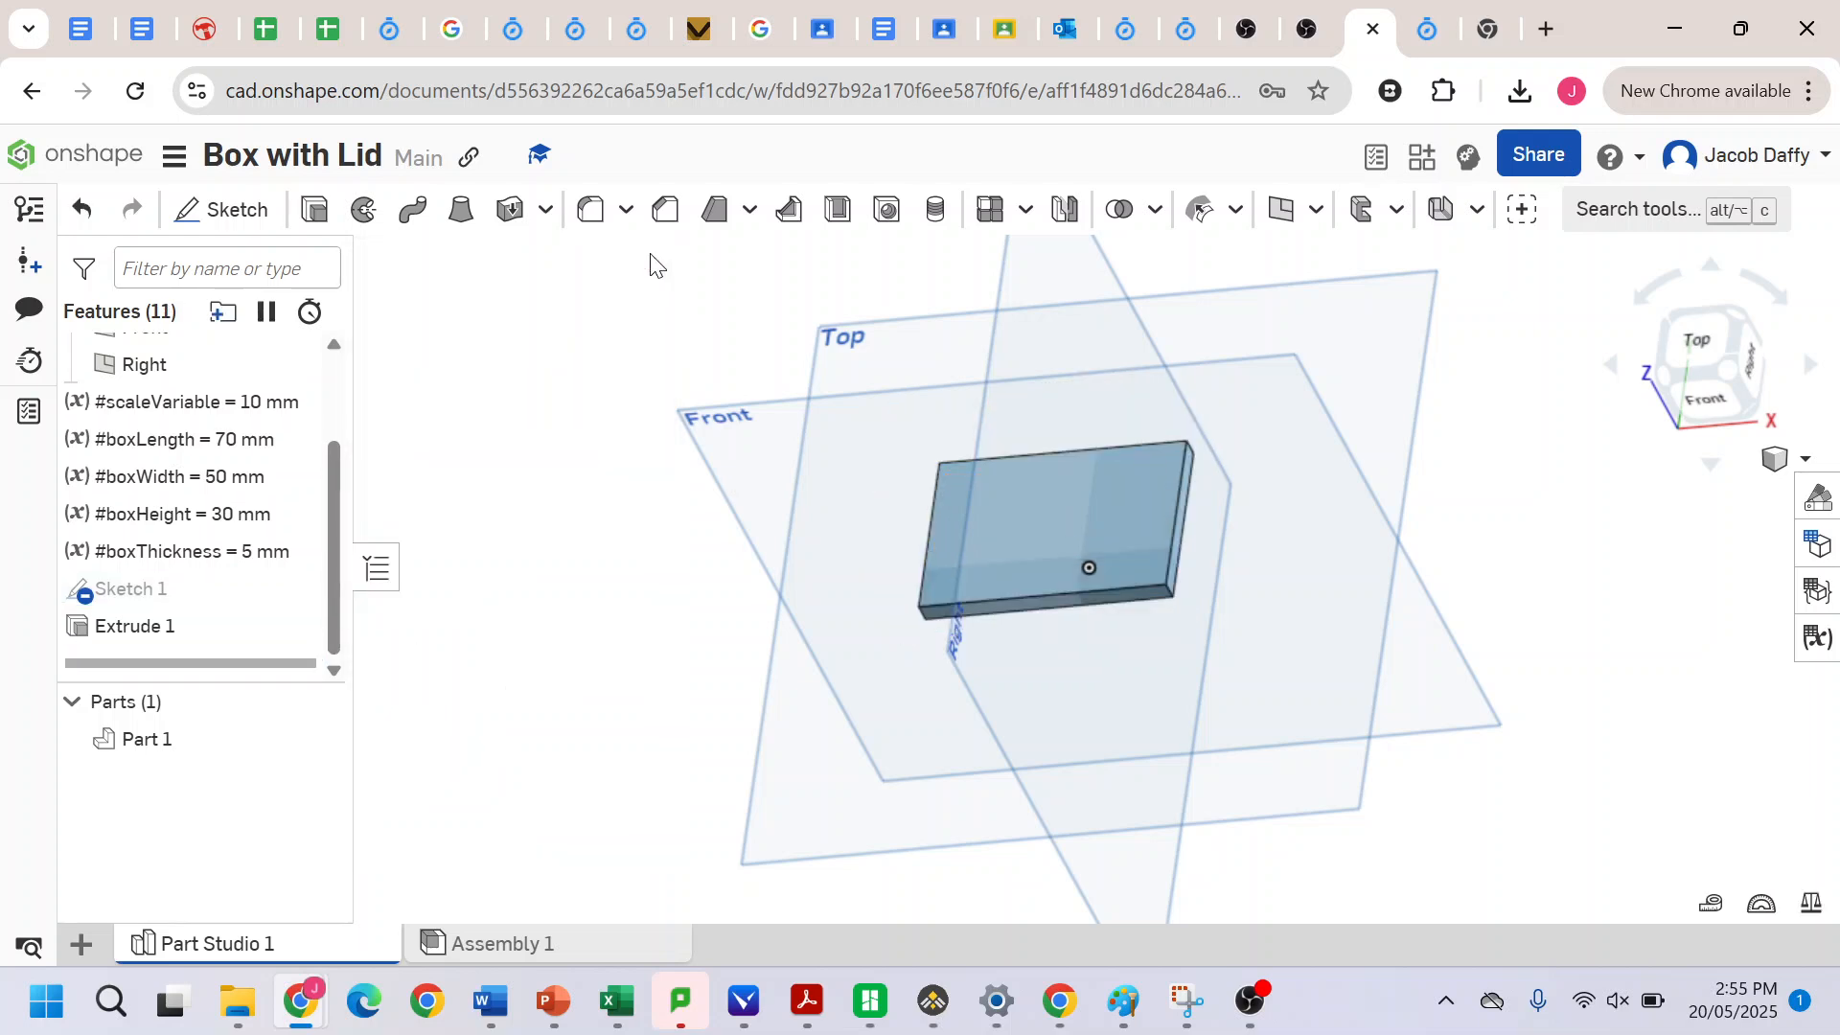
- Reopen Sketch 1 and extrude only the wall region between the two rectangles by #boxHeight, adding it to Part 1
double_click(187, 593)
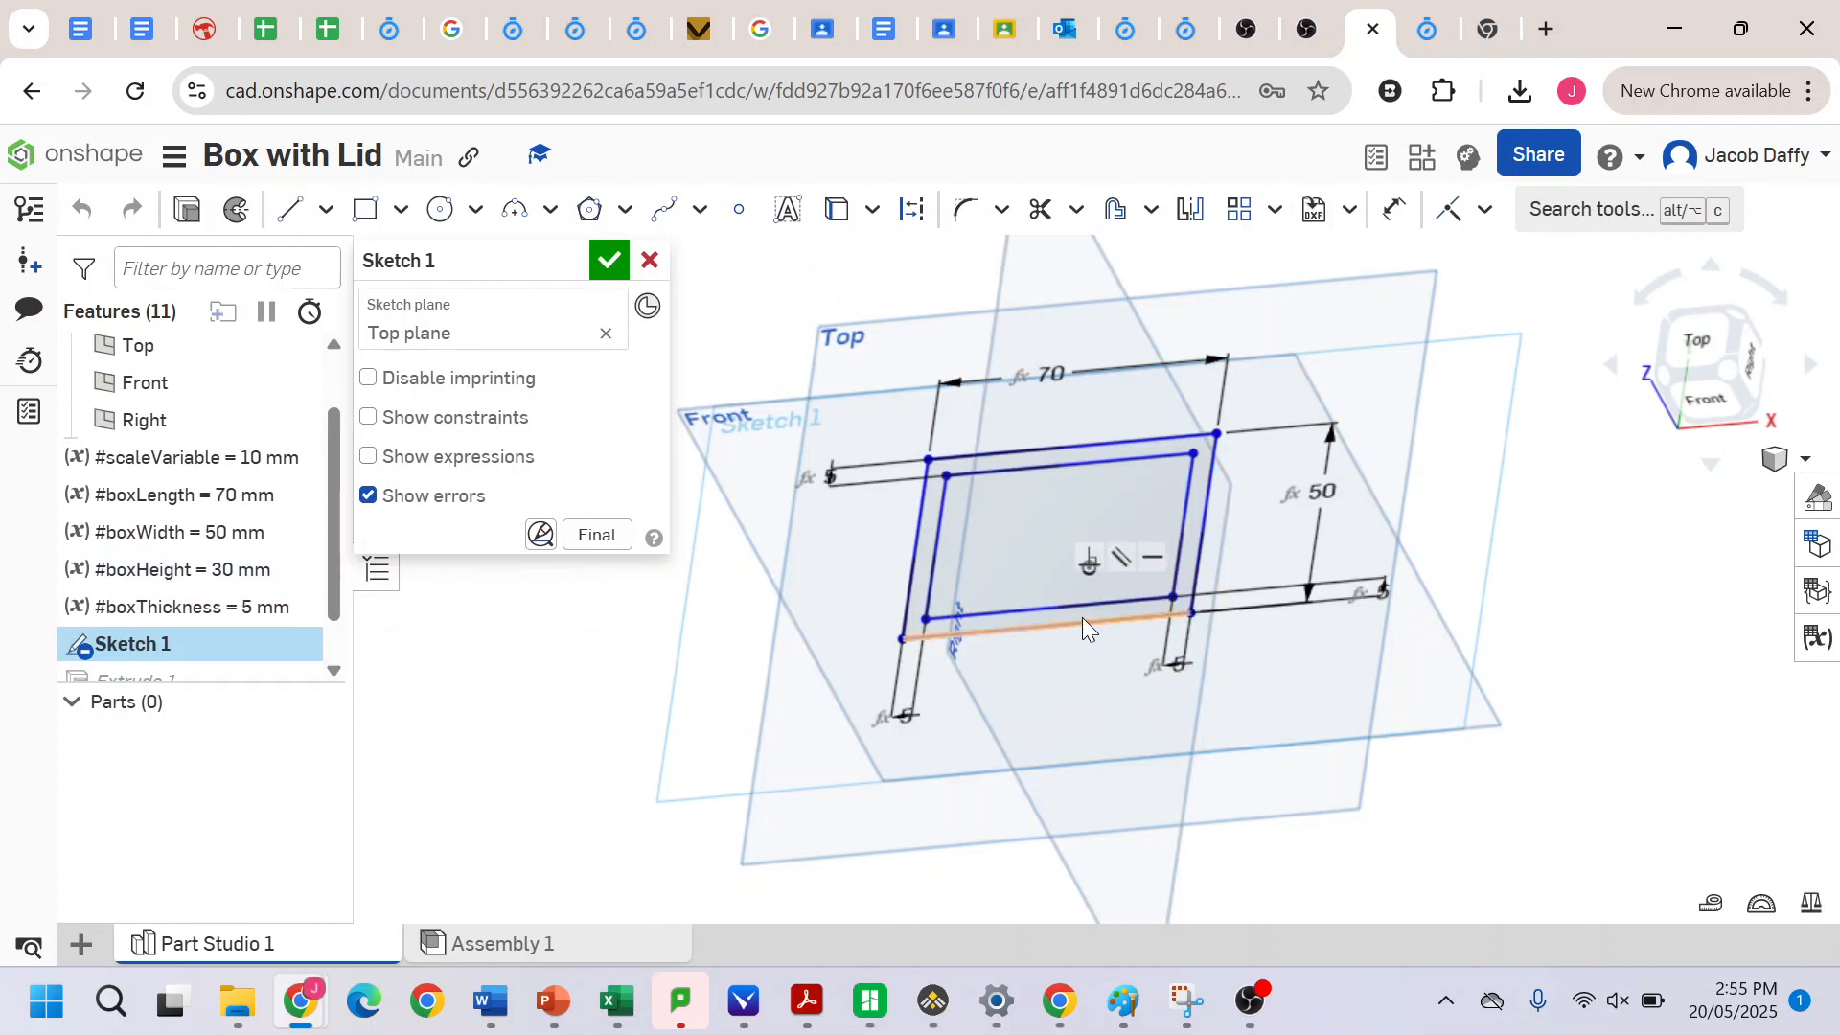
left_click(1094, 613)
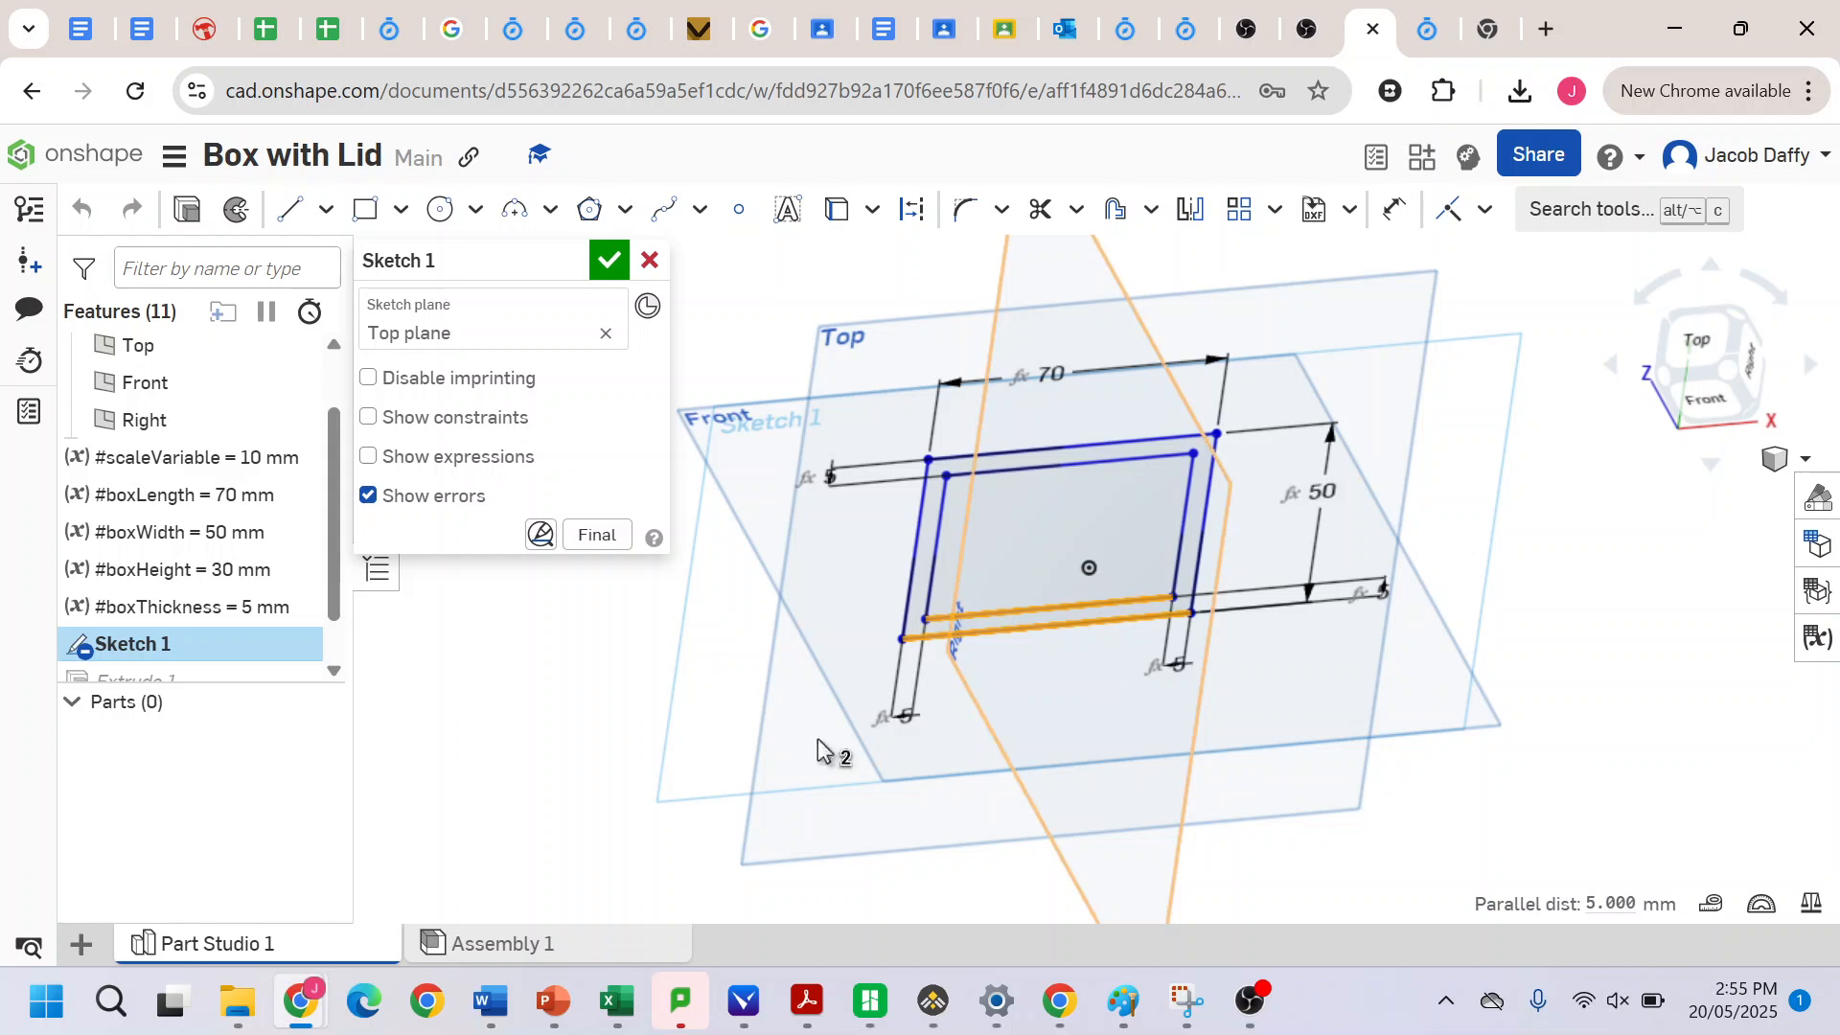
left_click(599, 724)
scroll(1089, 607, "up", 8)
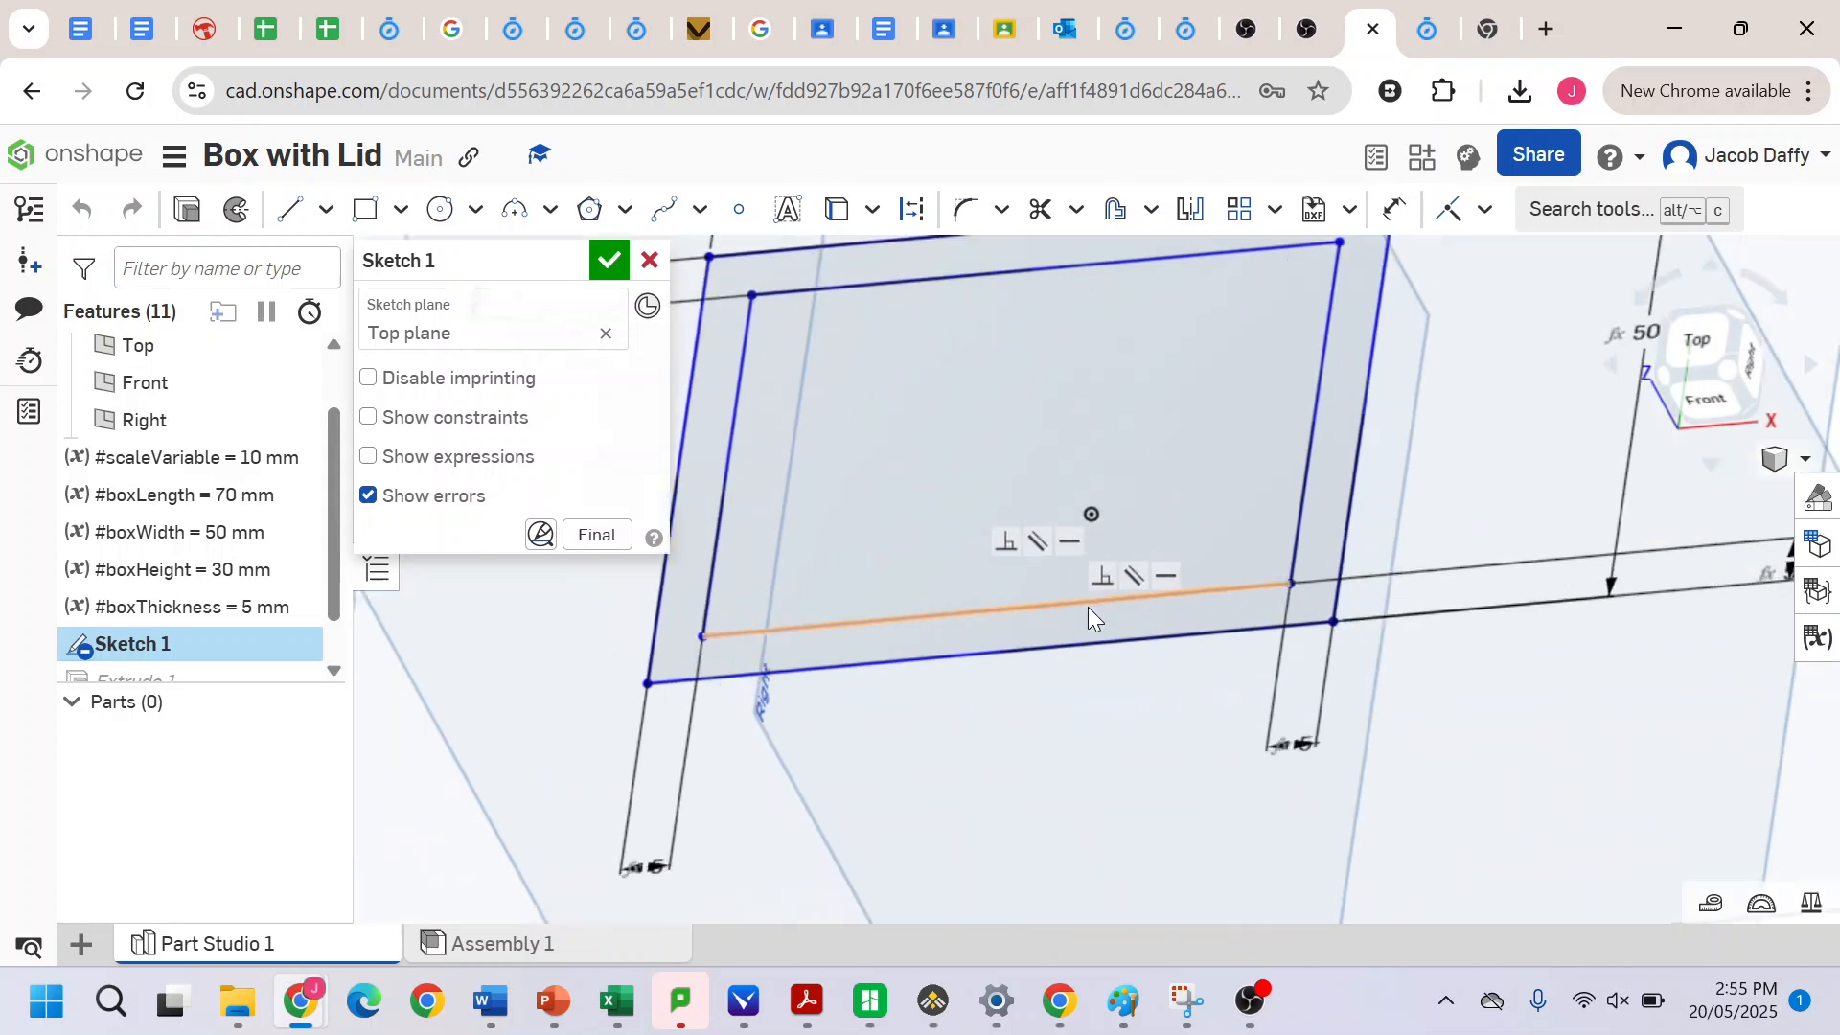
left_click(1037, 630)
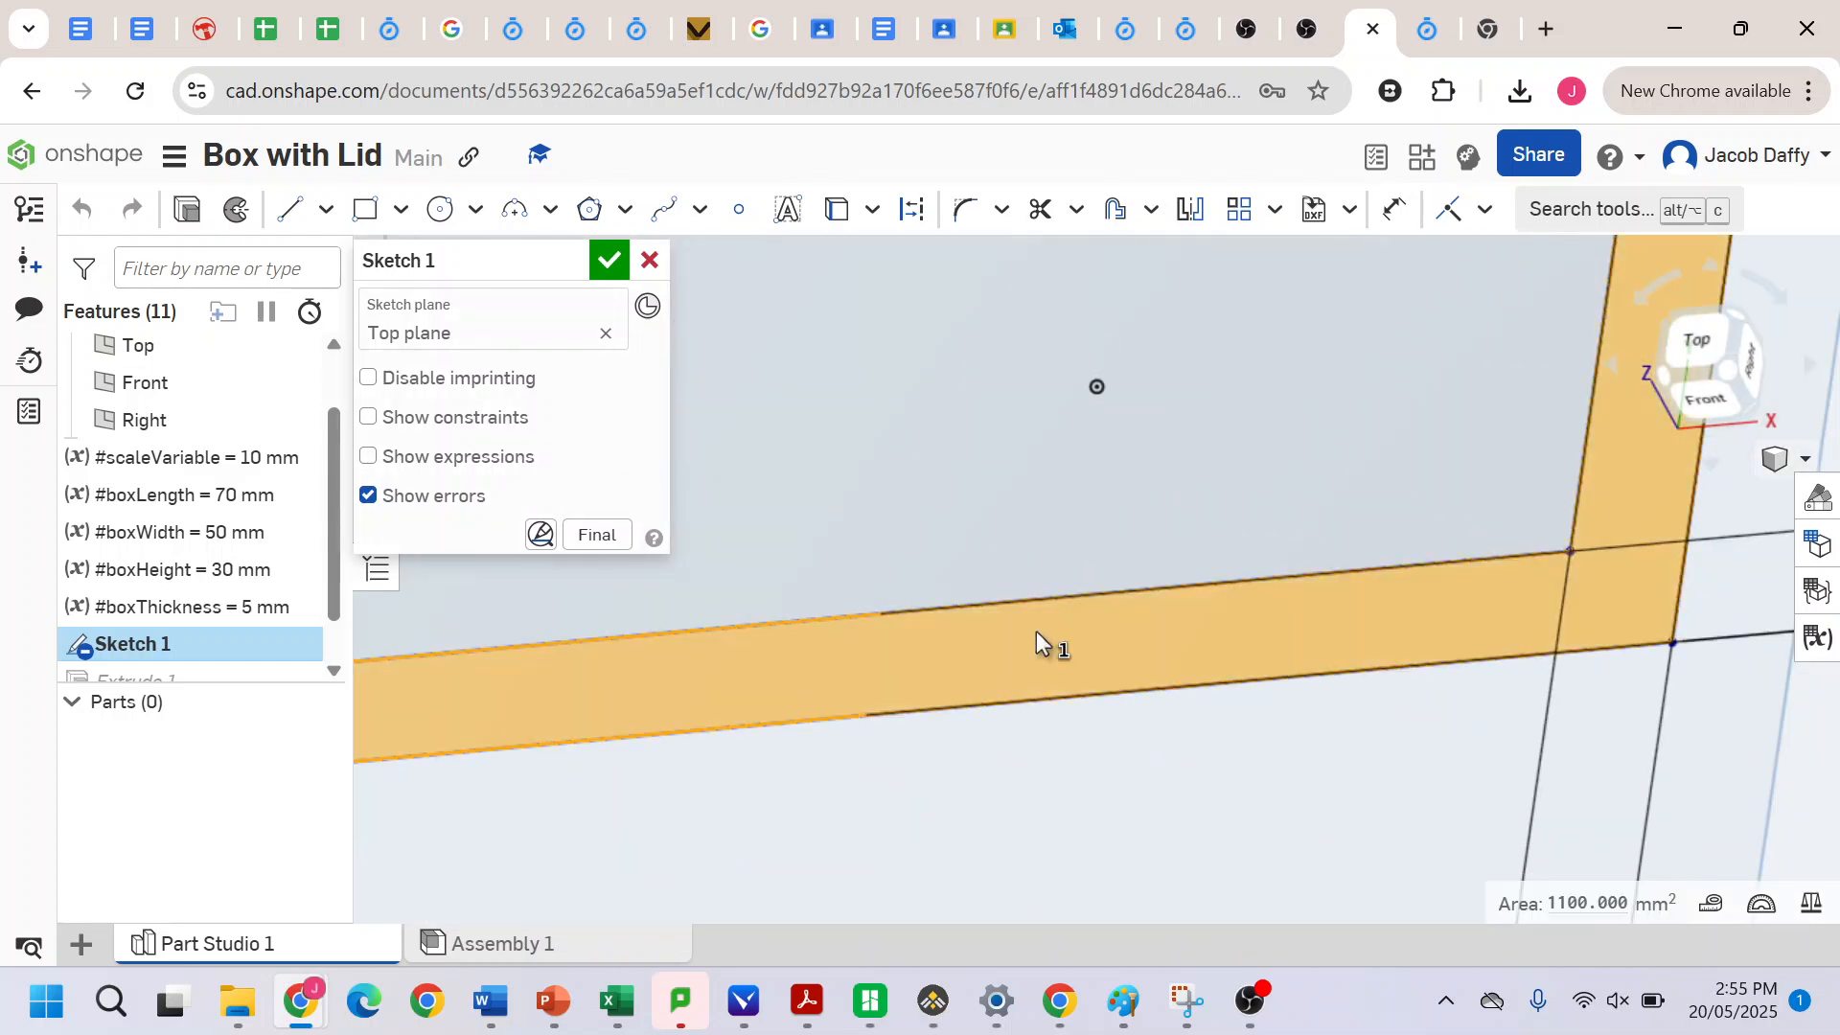
scroll(1036, 631, "down", 8)
scroll(1037, 630, "down", 6)
scroll(1037, 631, "up", 9)
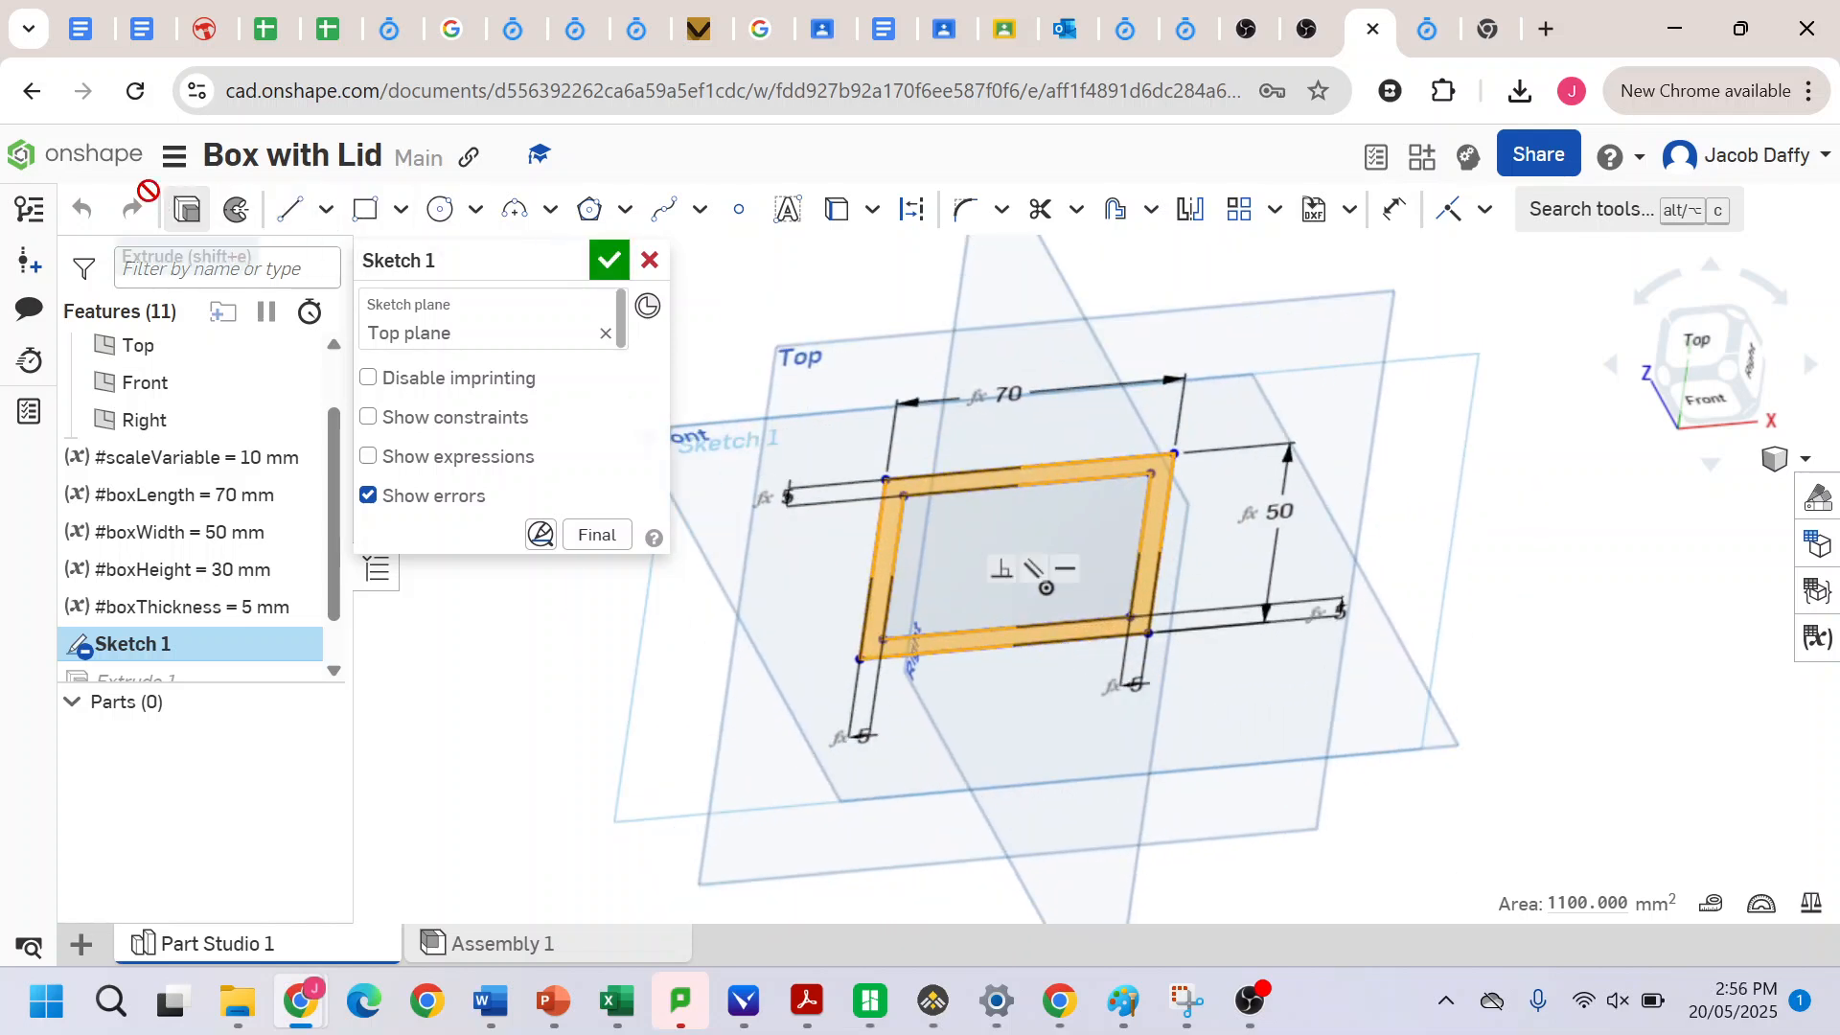
left_click(187, 213)
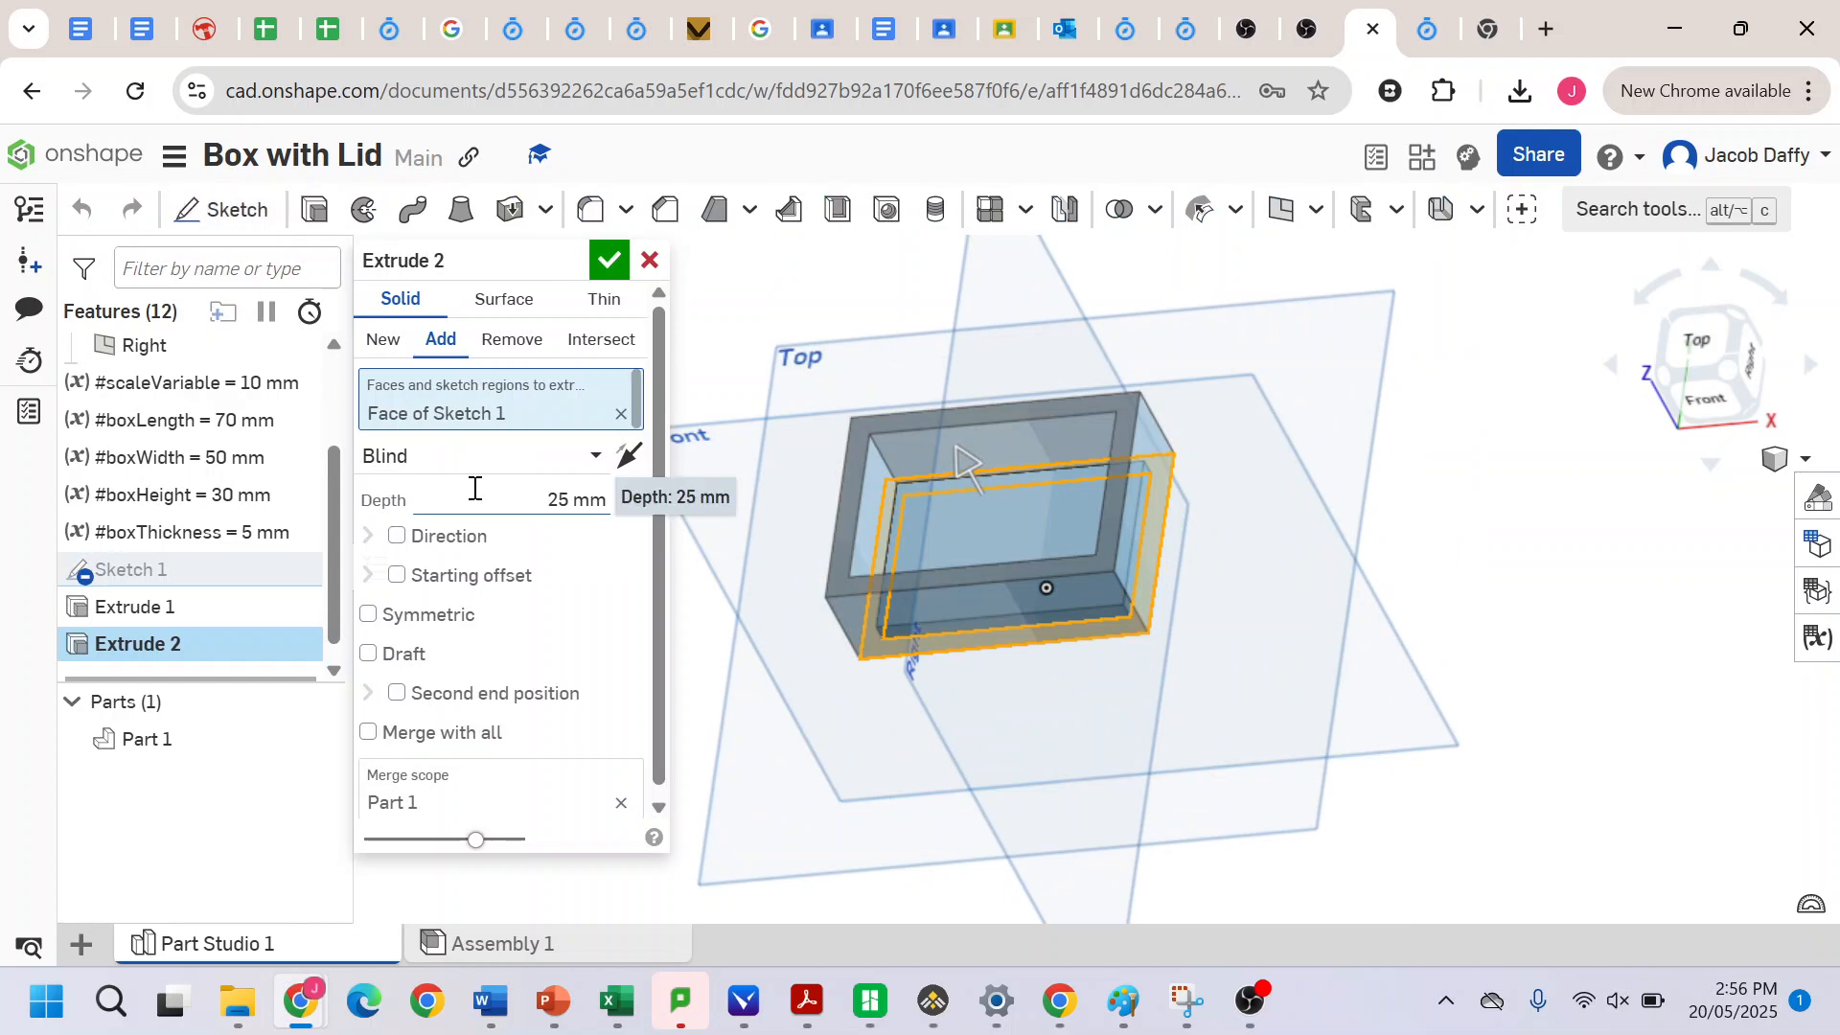
left_click(561, 499)
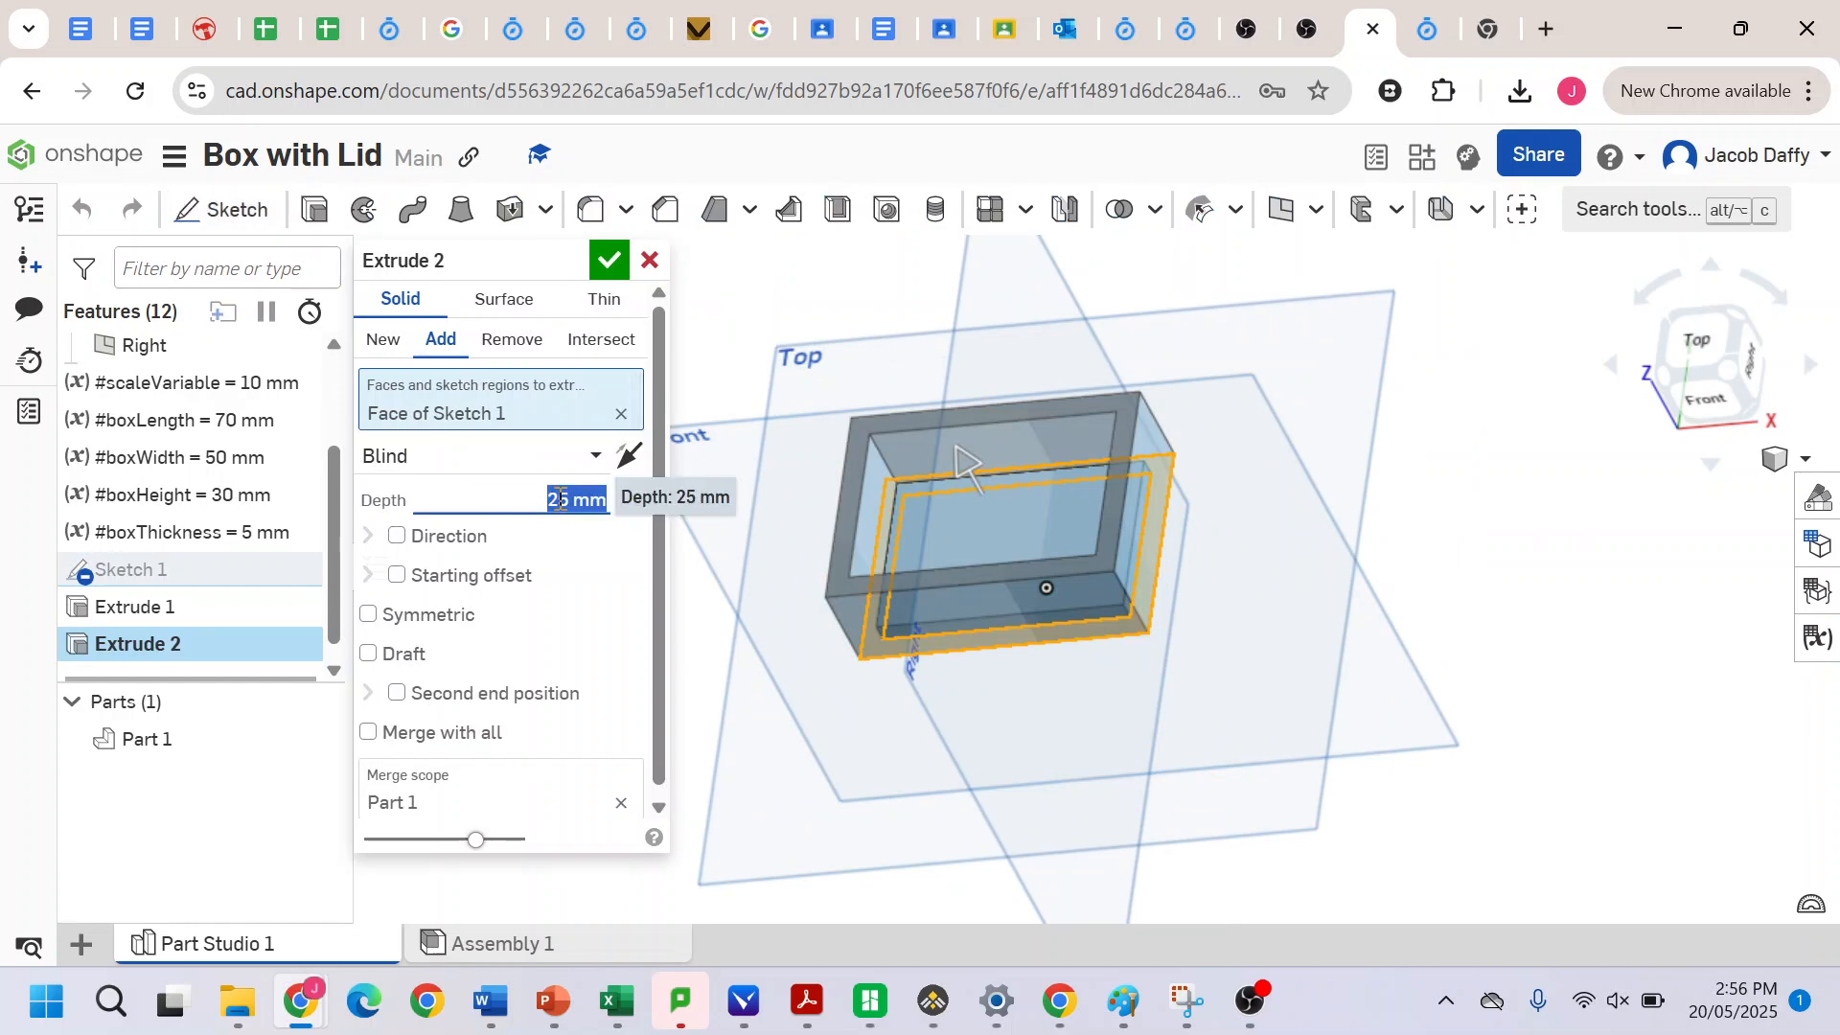
type("bo")
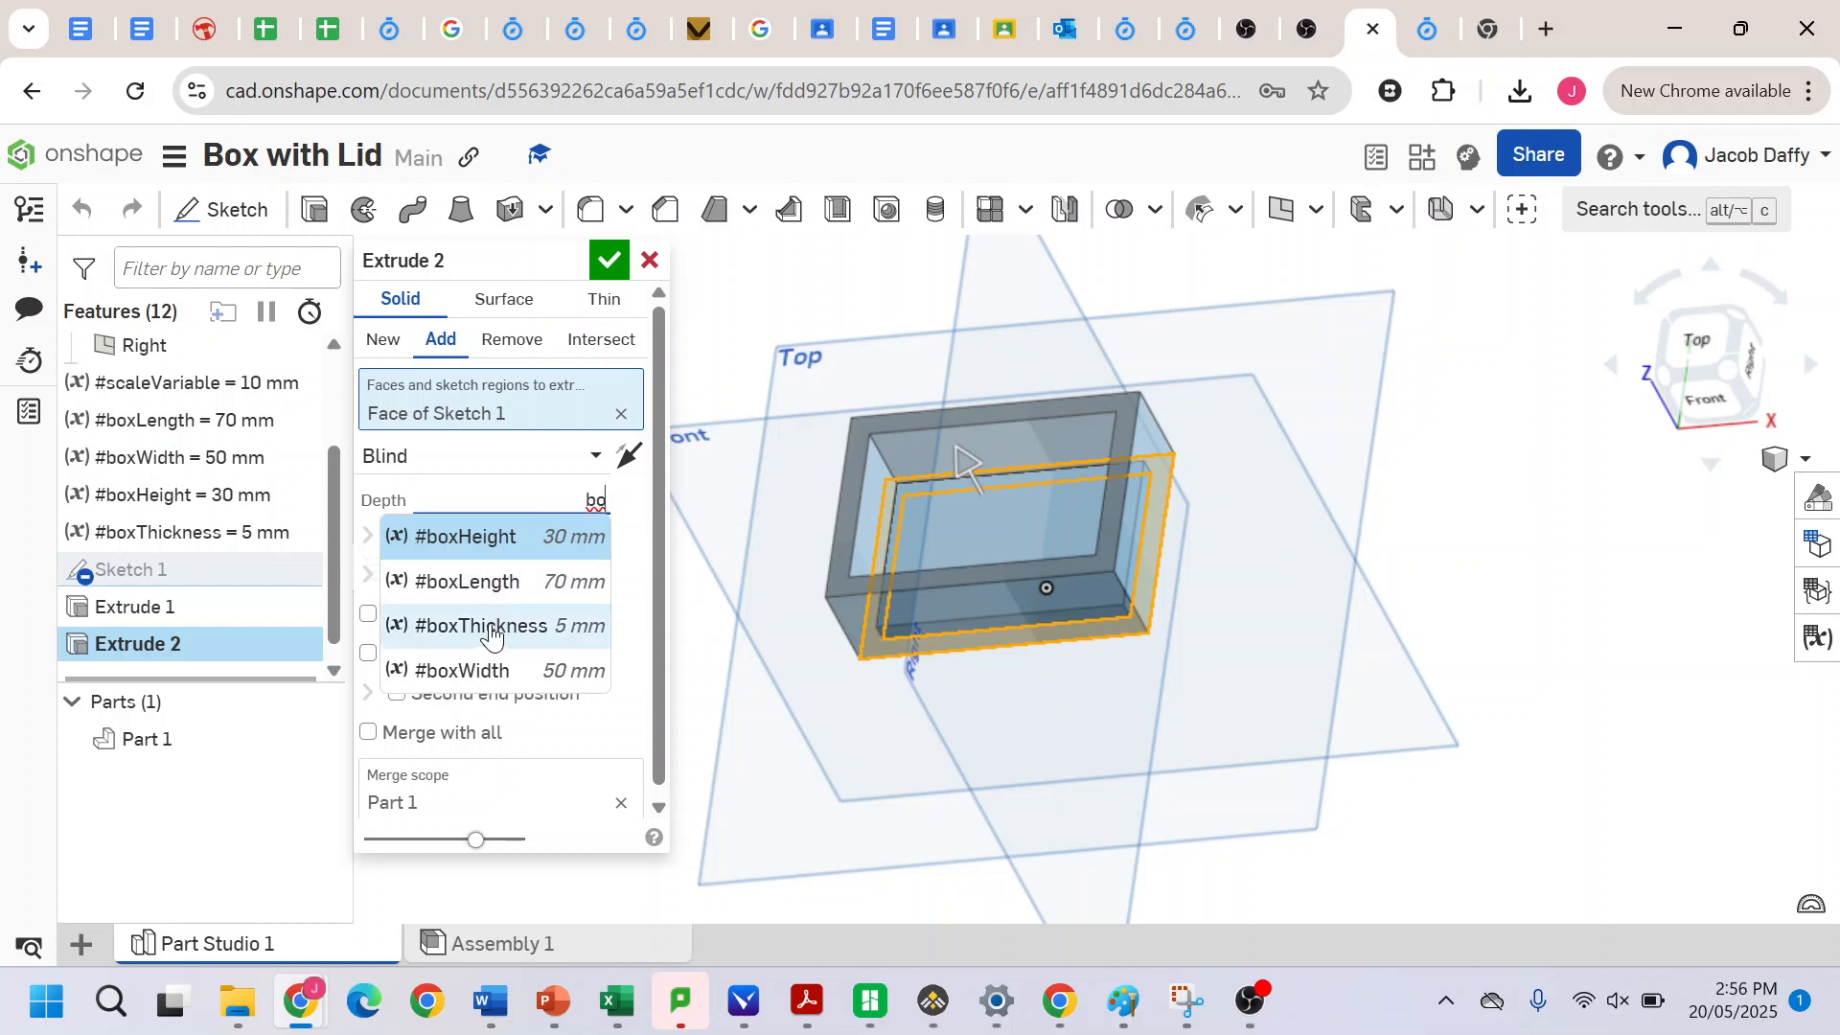
left_click(450, 549)
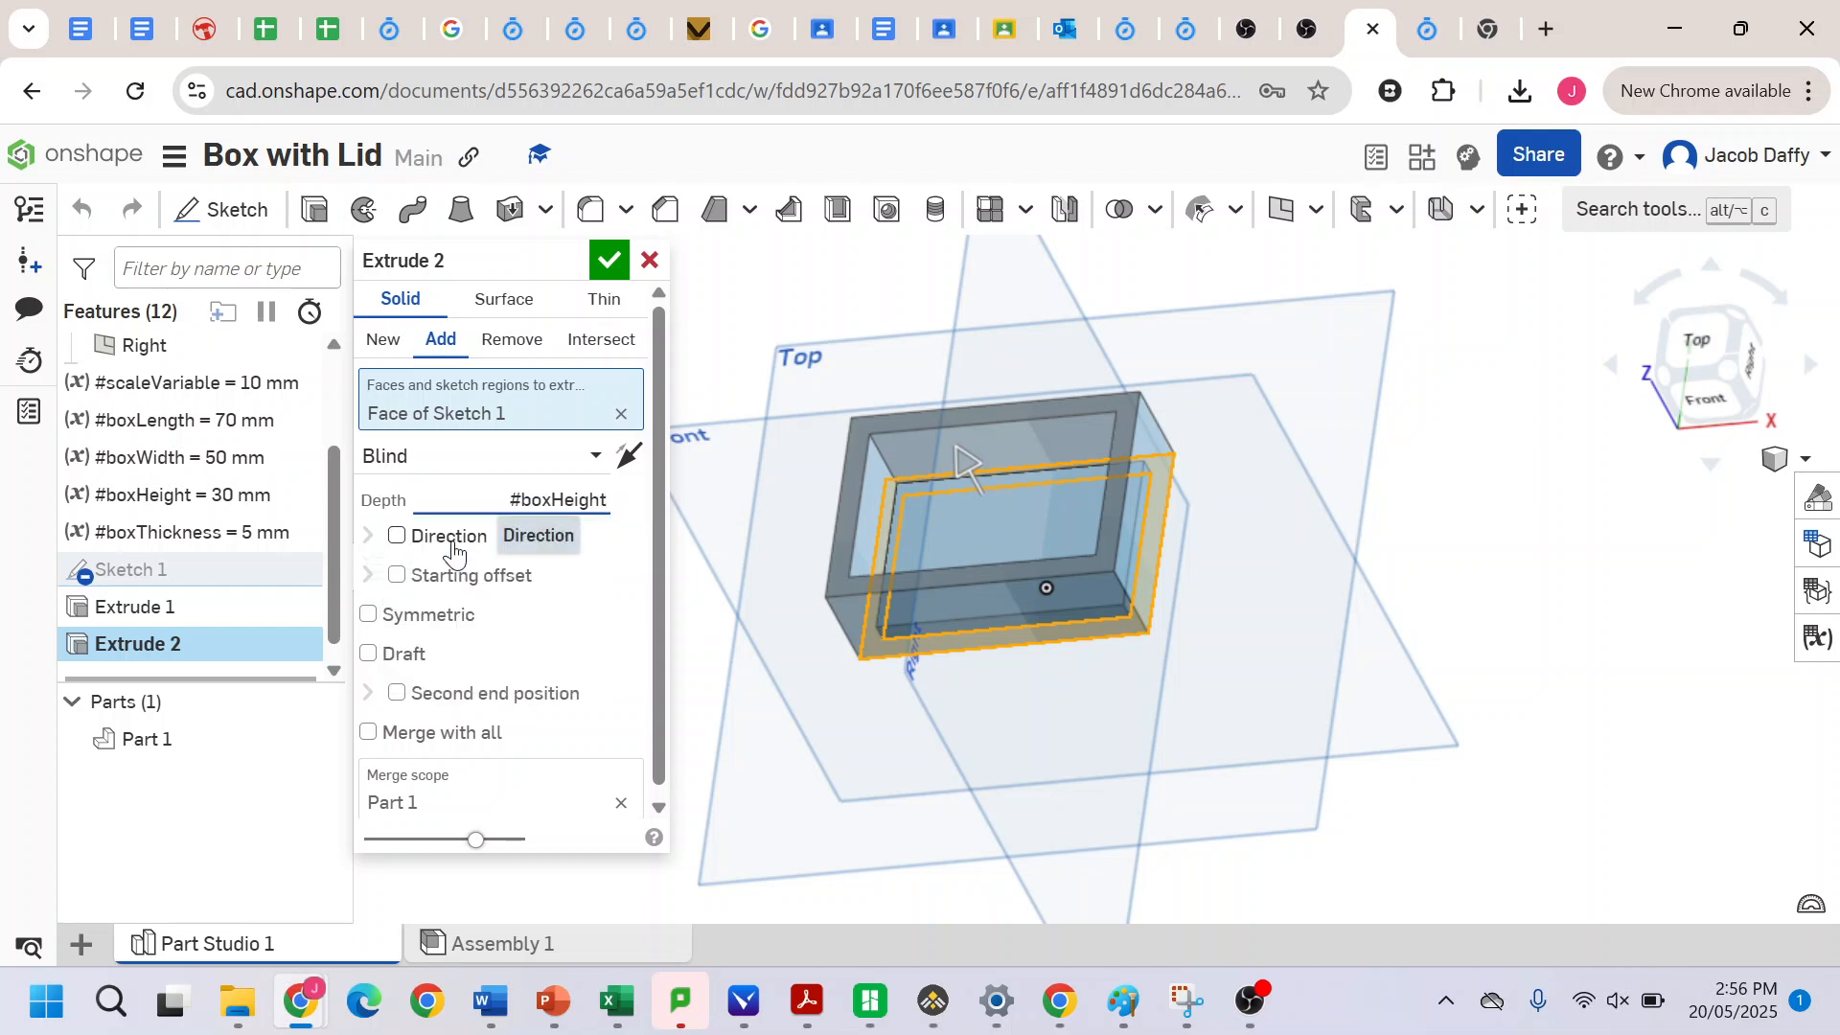
left_click(607, 261)
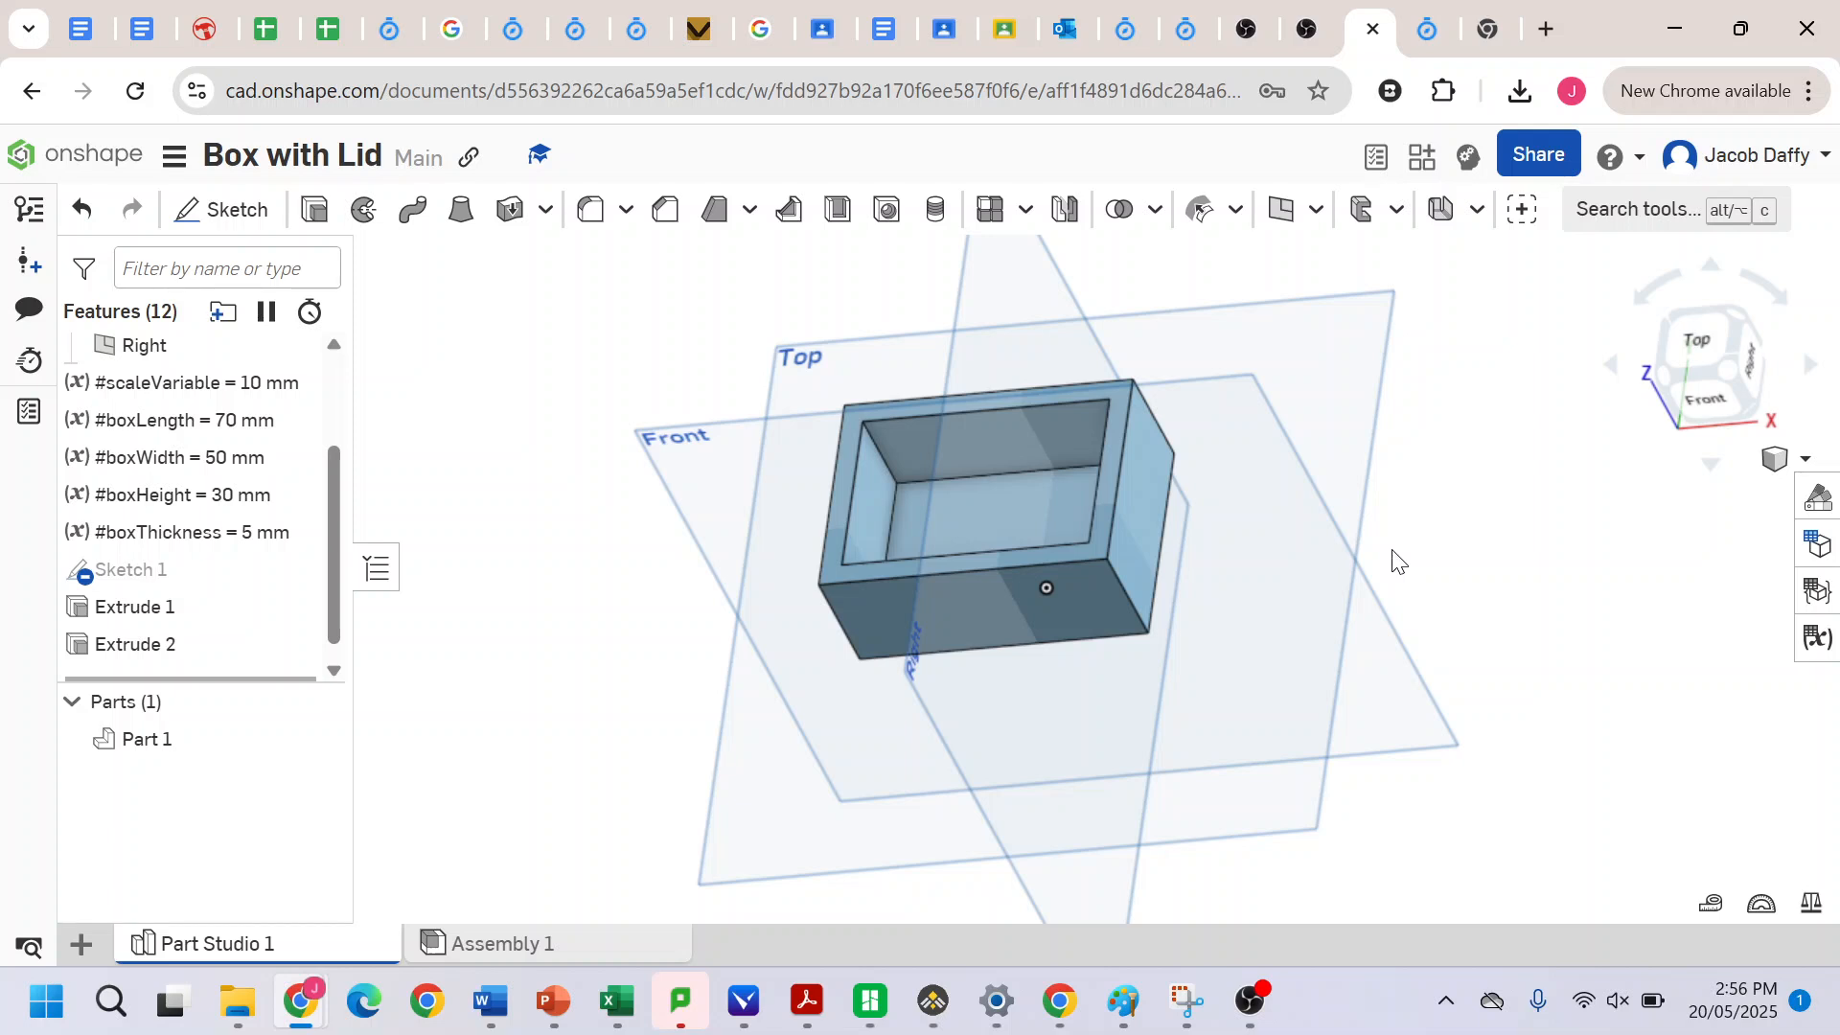
- Add a length variable named pinDiameter to the Part Studio 1 variable table
mouse_move(1392, 549)
right_mouse_down()
mouse_move(1446, 619)
mouse_move(1389, 565)
right_mouse_up()
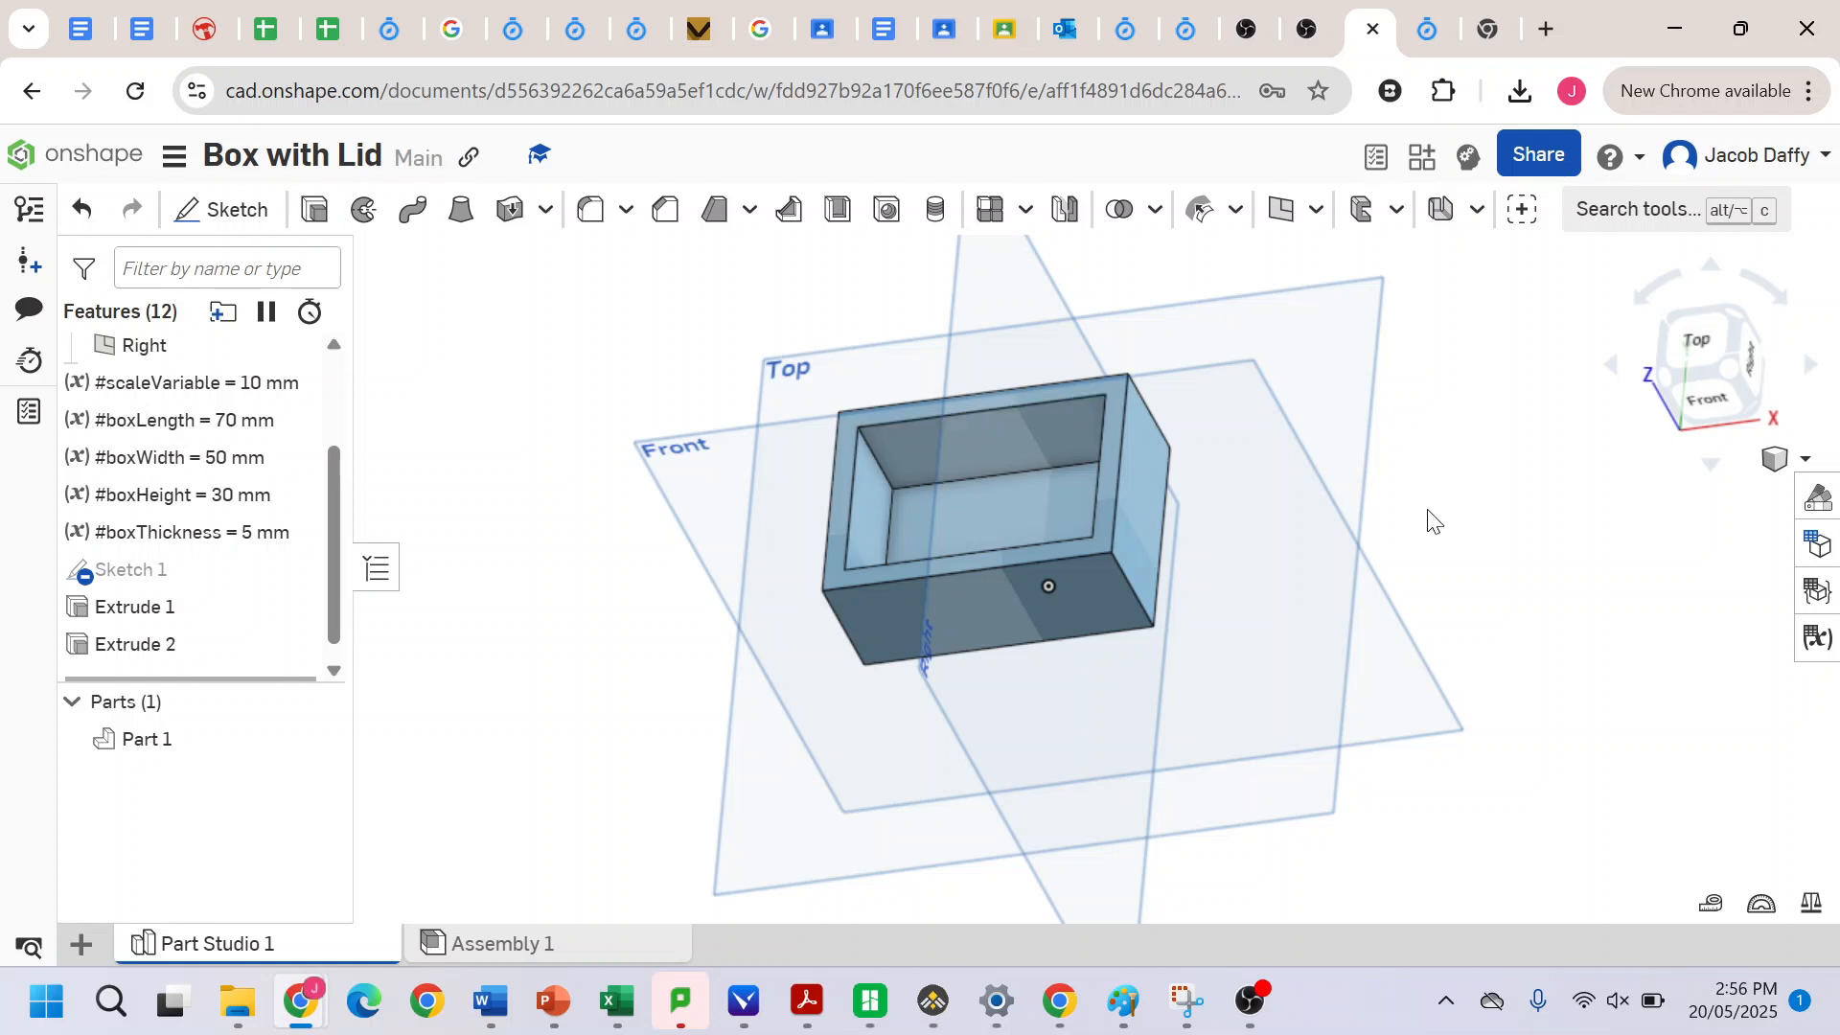
left_click(1816, 637)
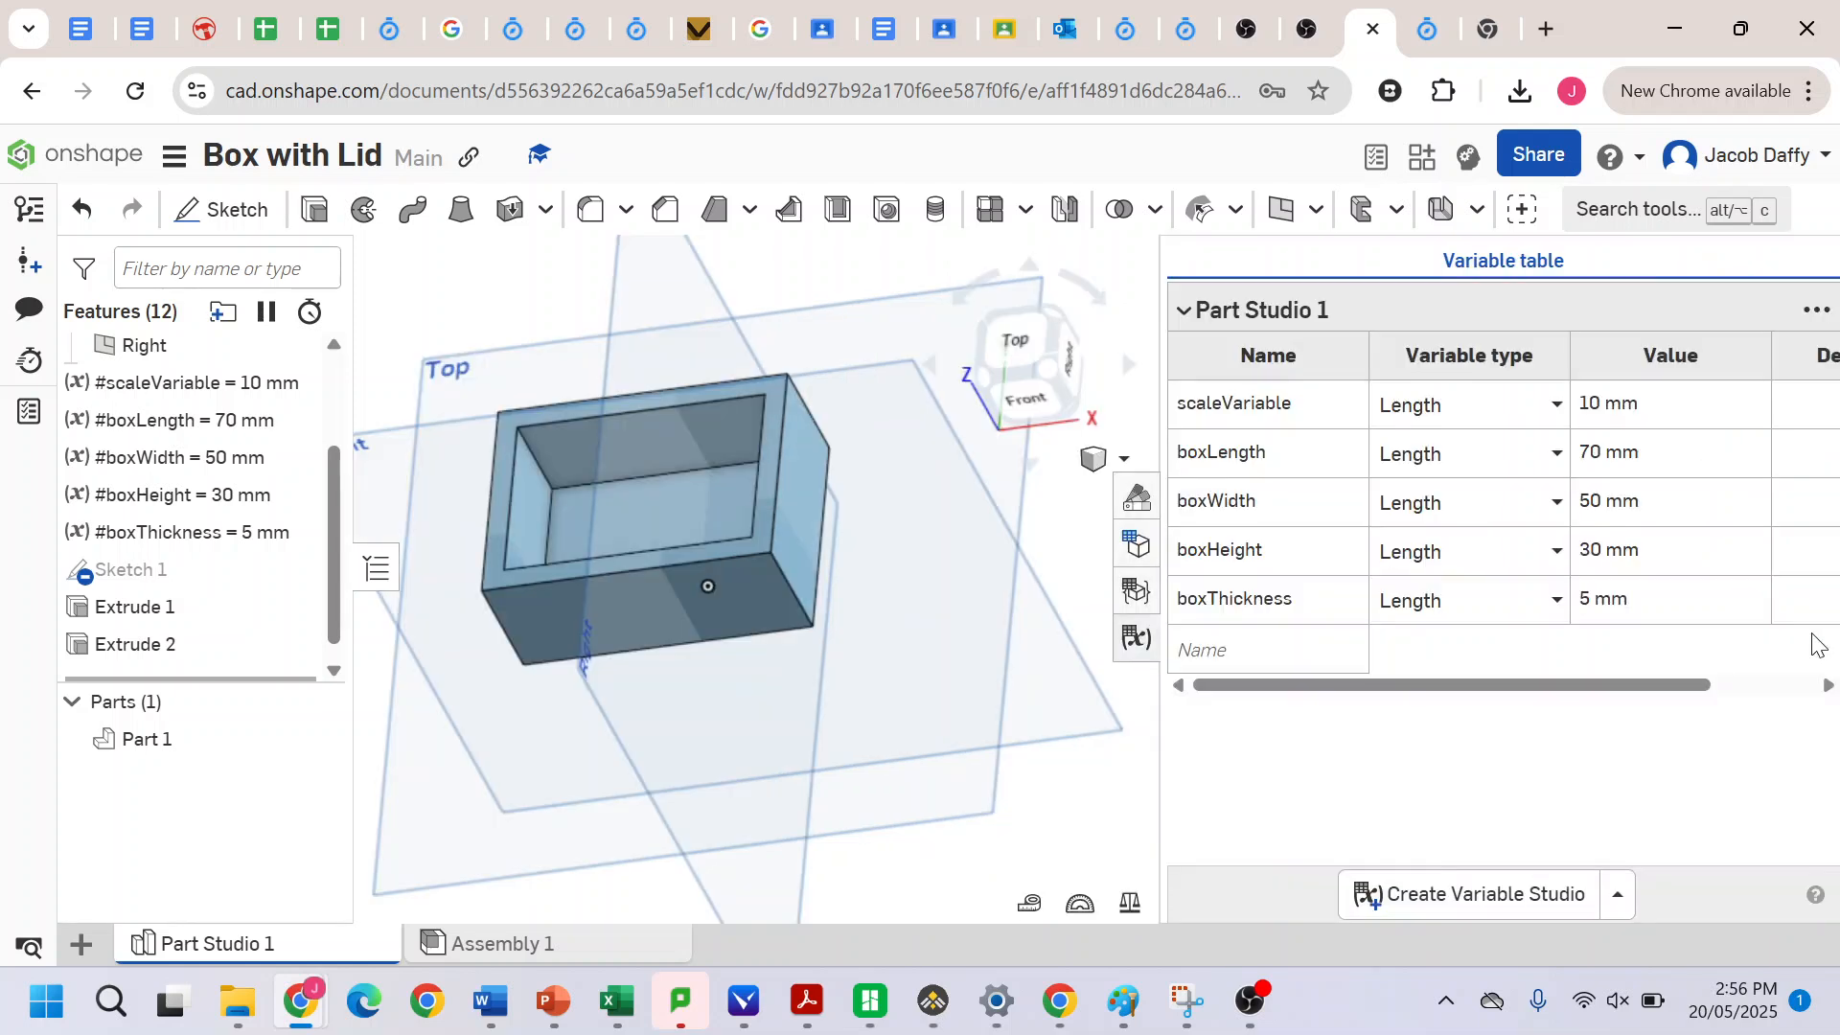
left_click(1285, 659)
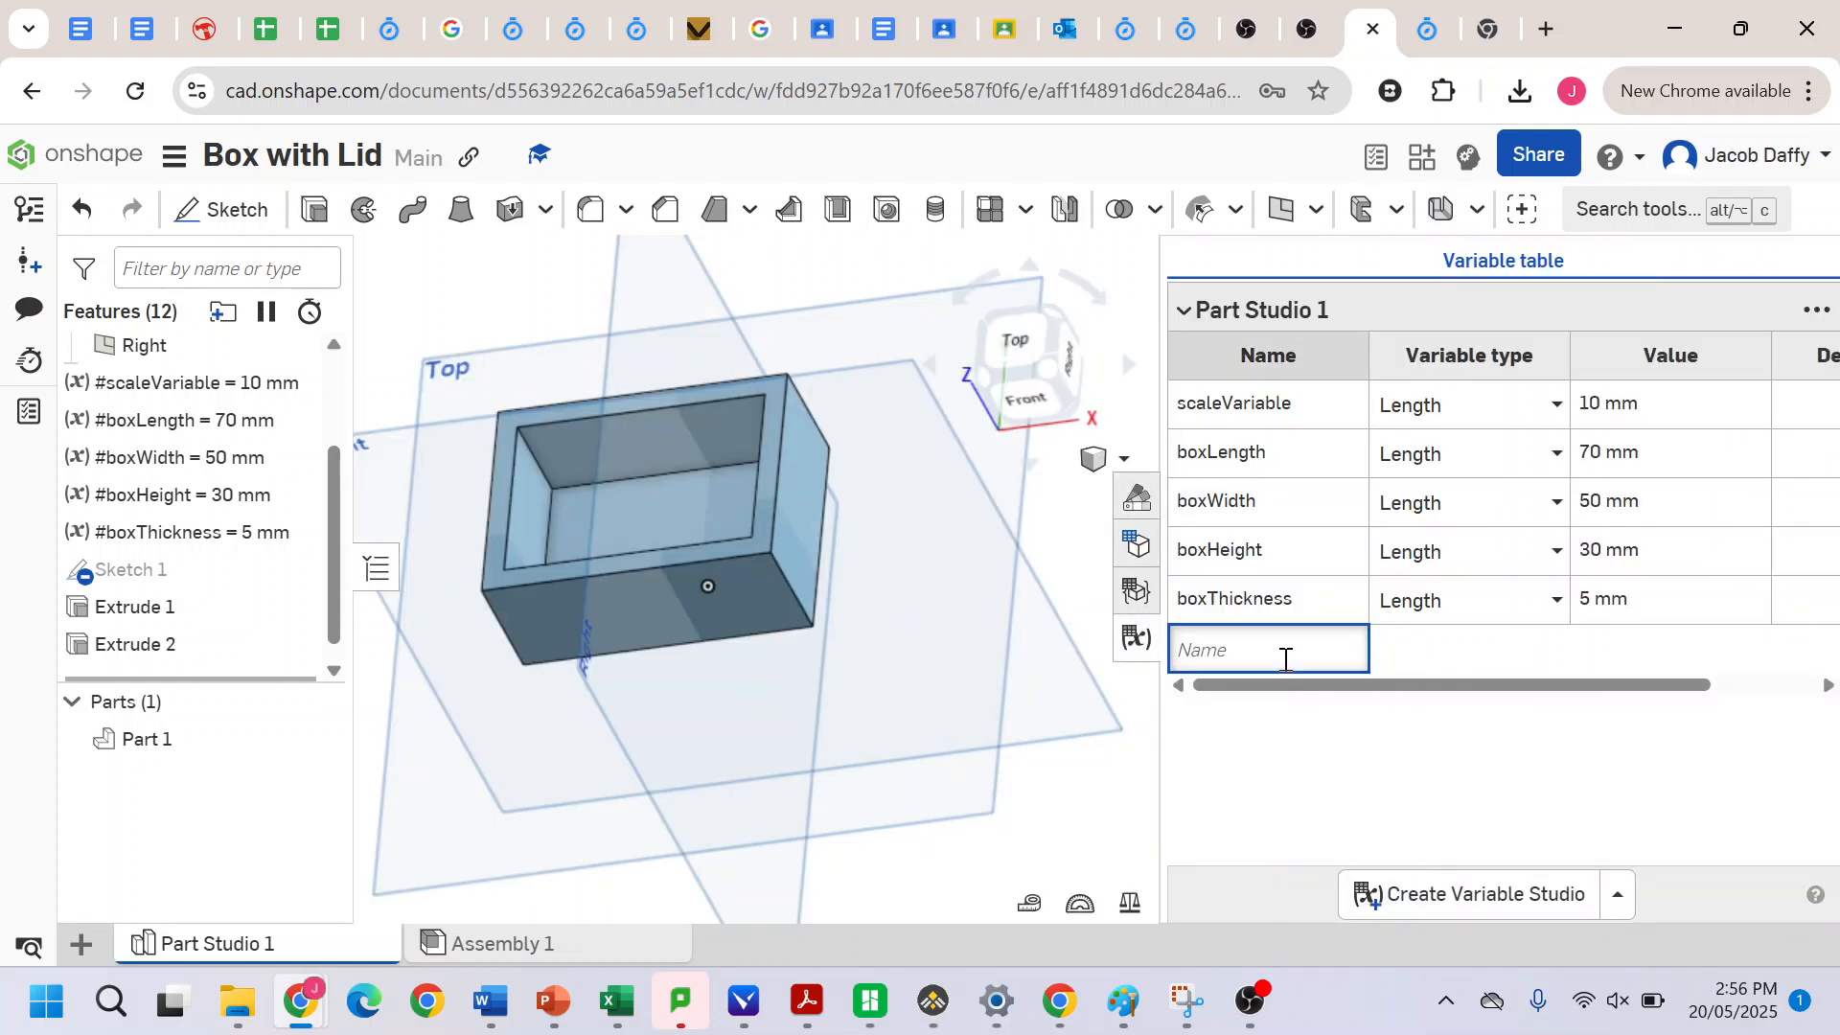
type("pindiameter")
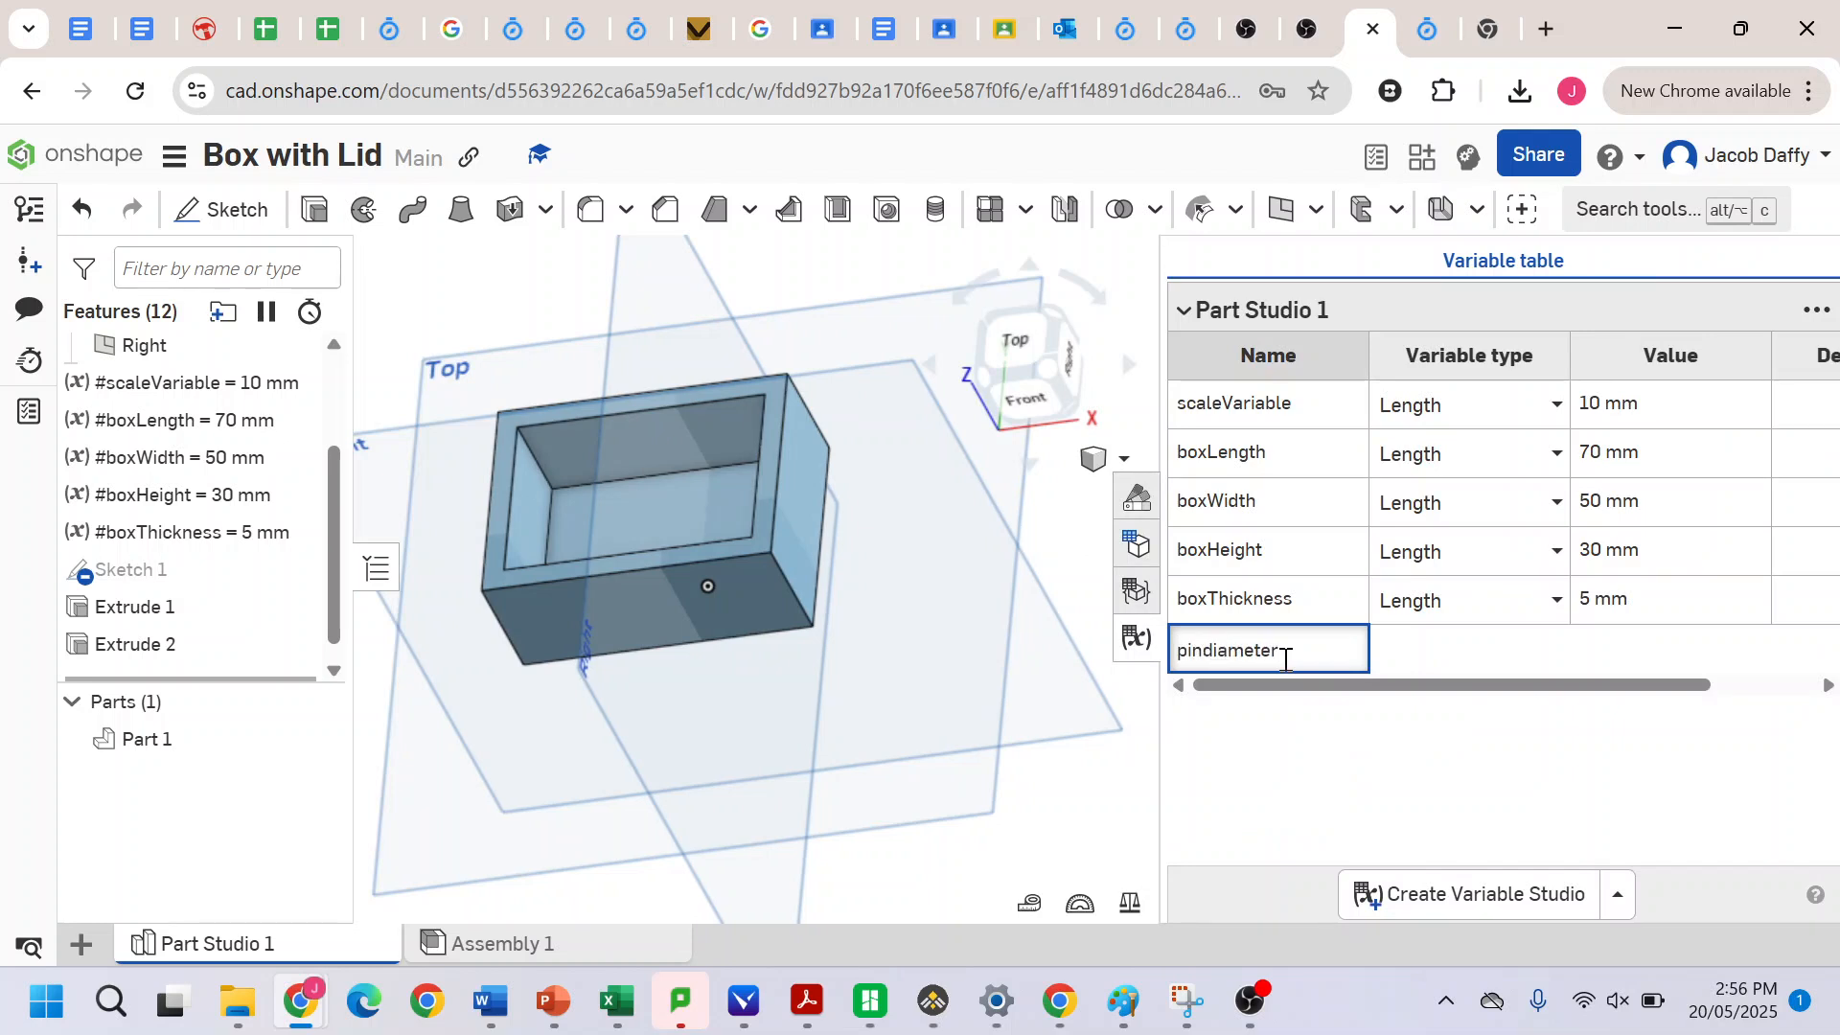
left_click(1432, 659)
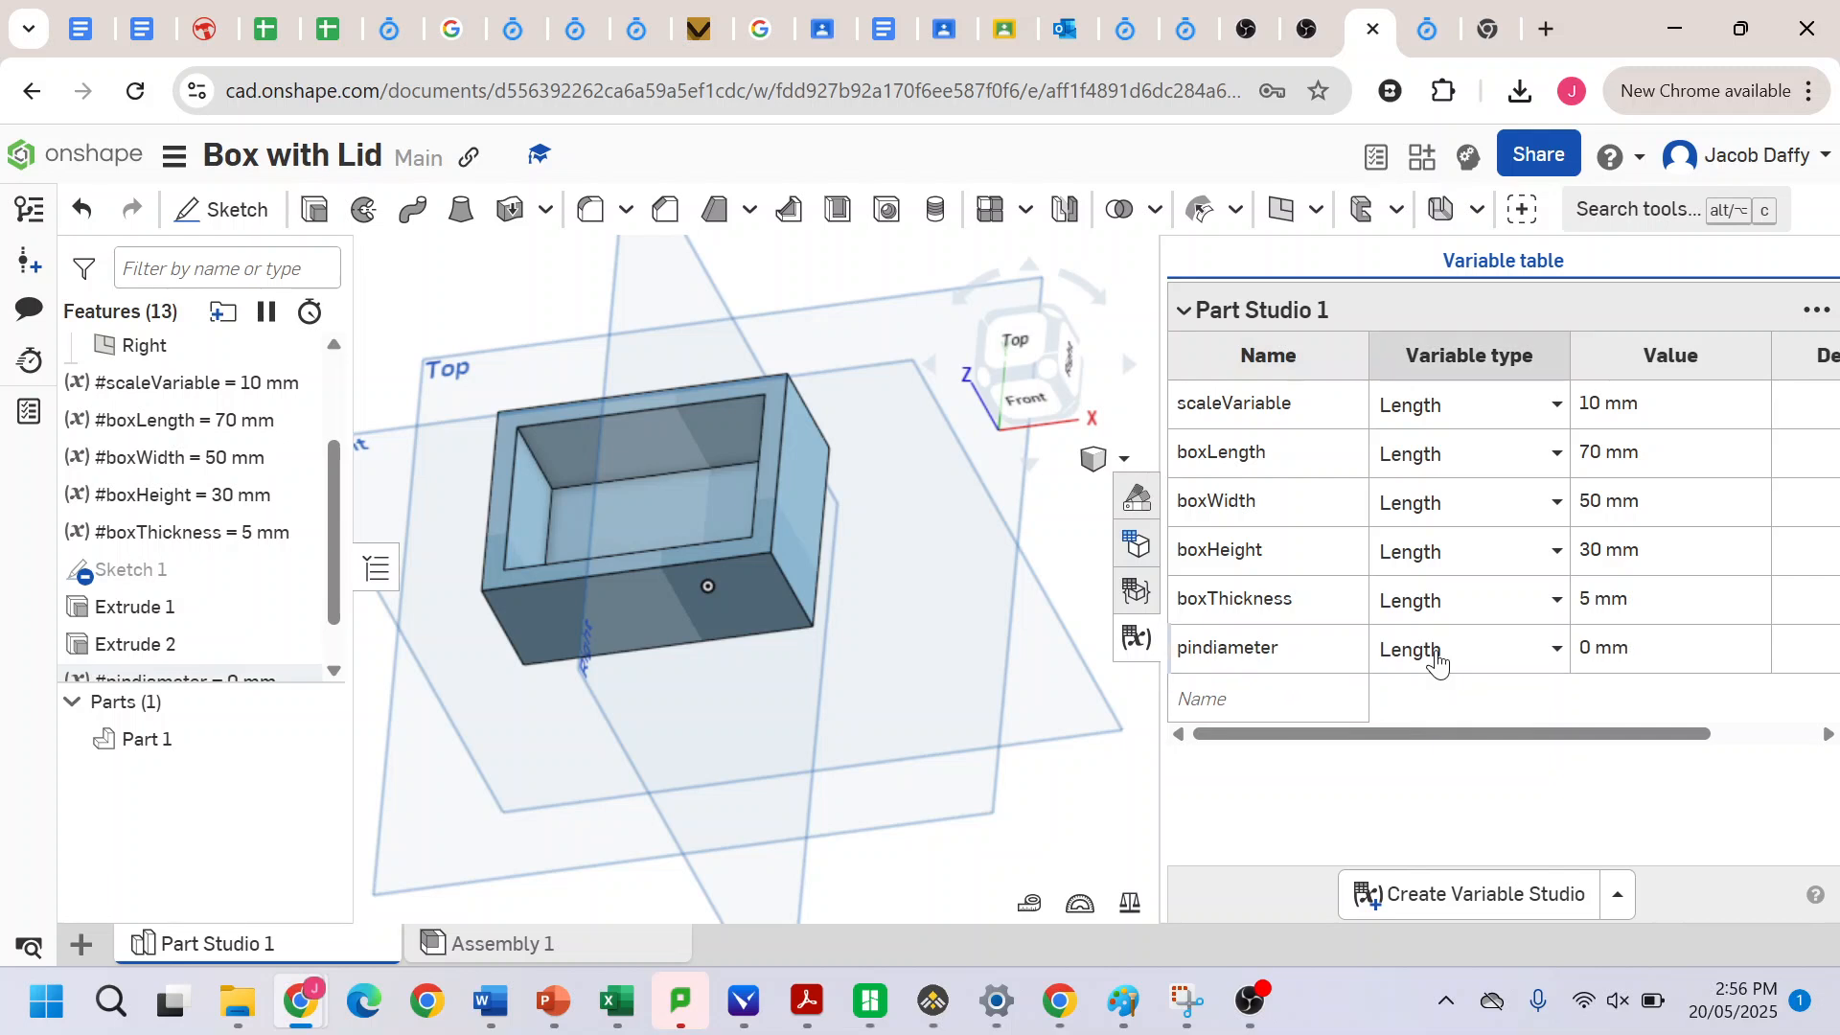
left_click(1215, 649)
left_click(1215, 648)
left_click(1217, 648)
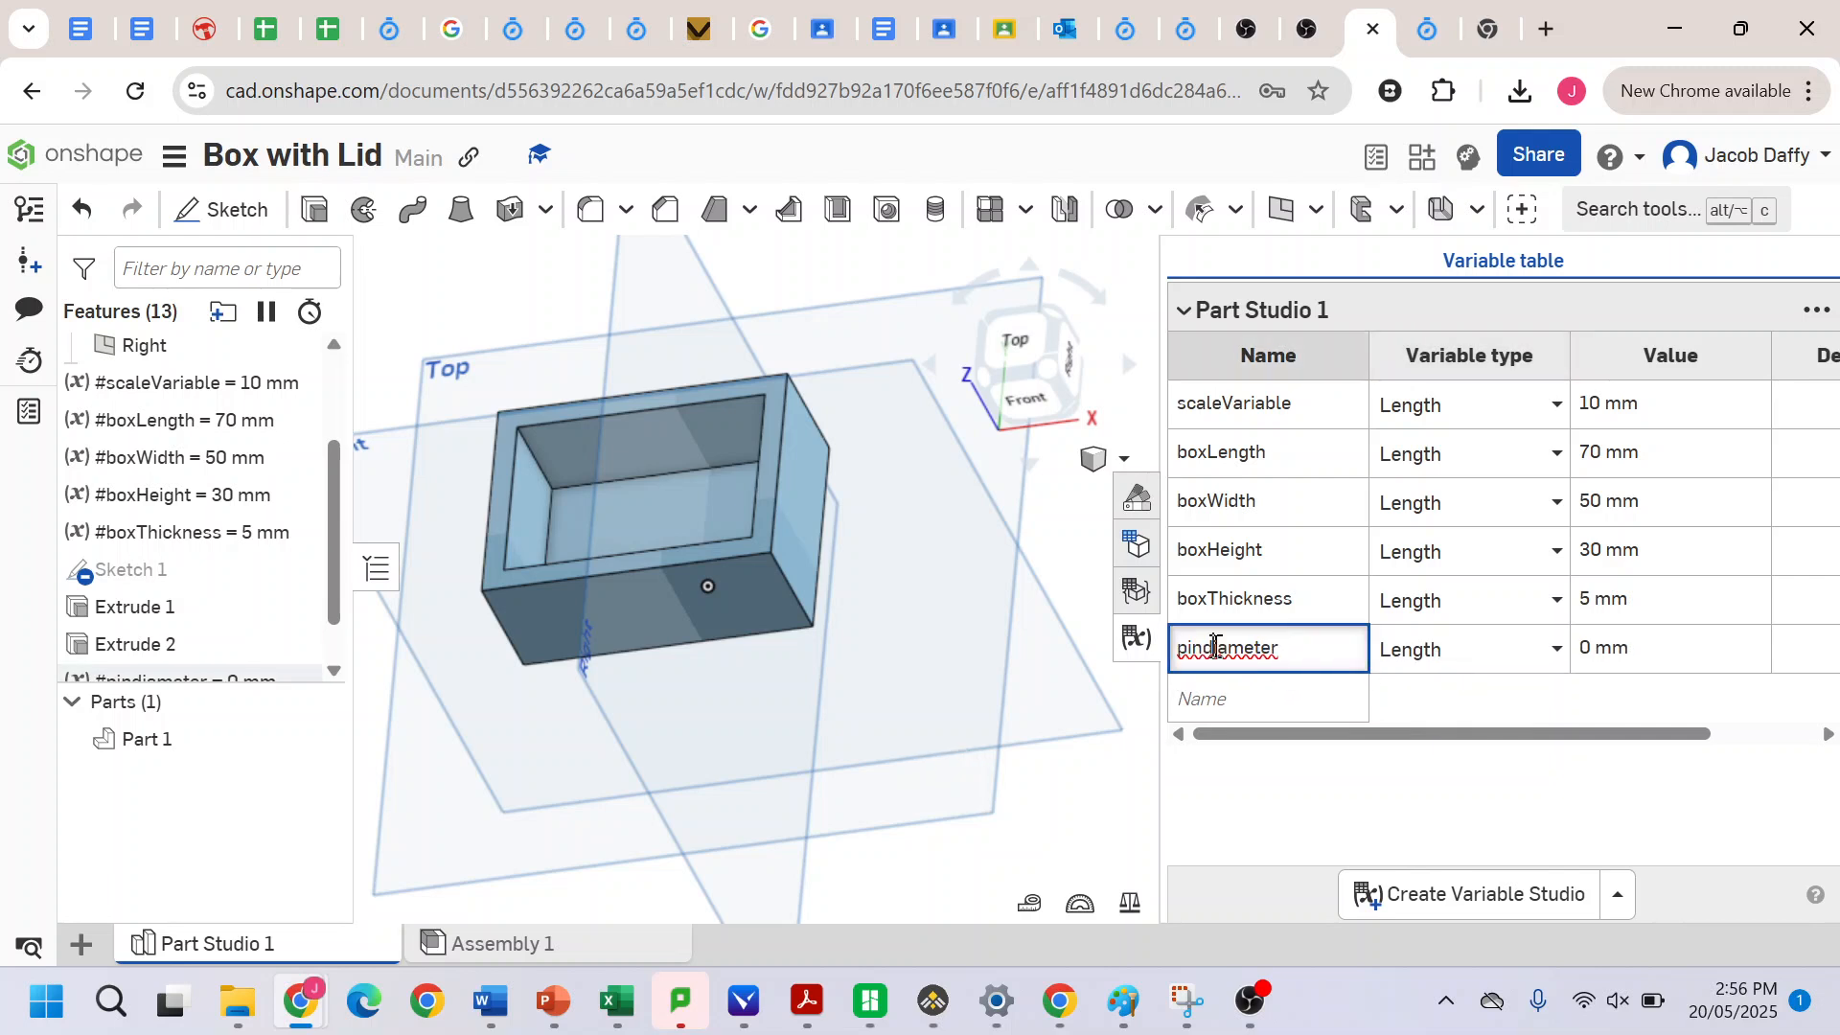
key("BackSpace")
type("D")
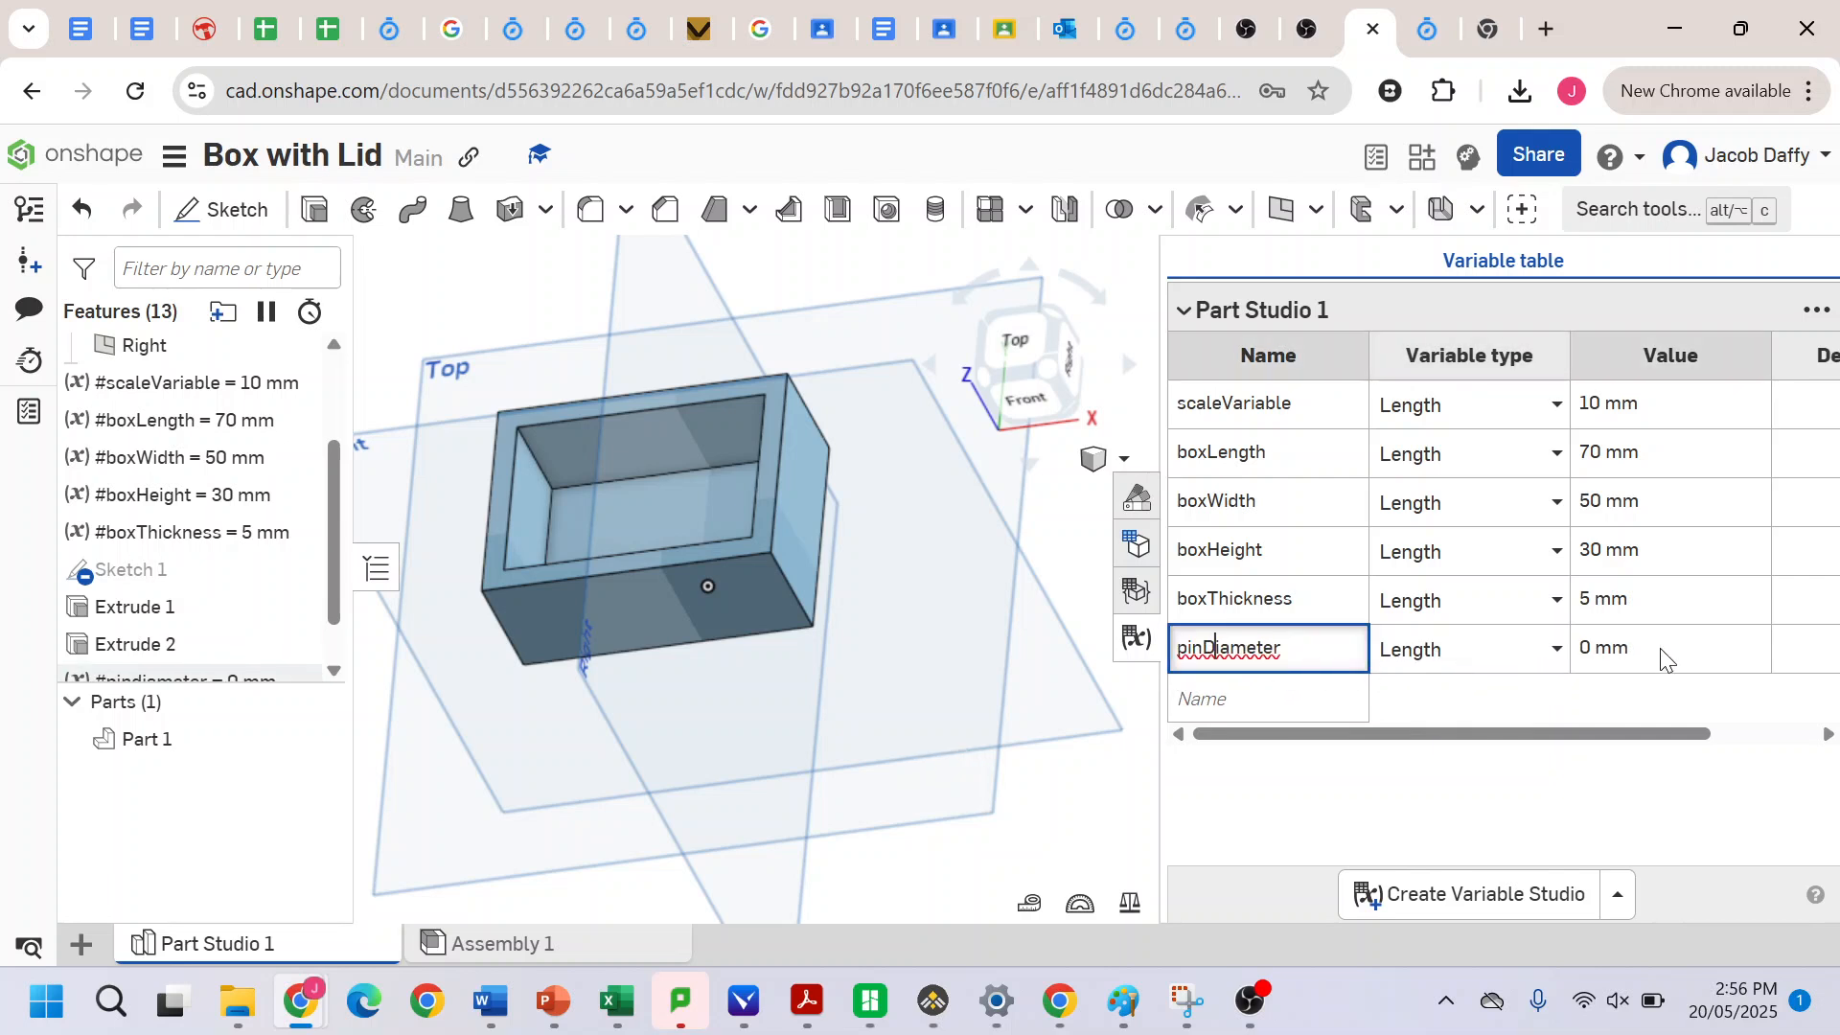
- Set the value of the pinDiameter variable to 3 mm
left_click(1662, 660)
left_click(1664, 651)
type("3 mm")
key("Return")
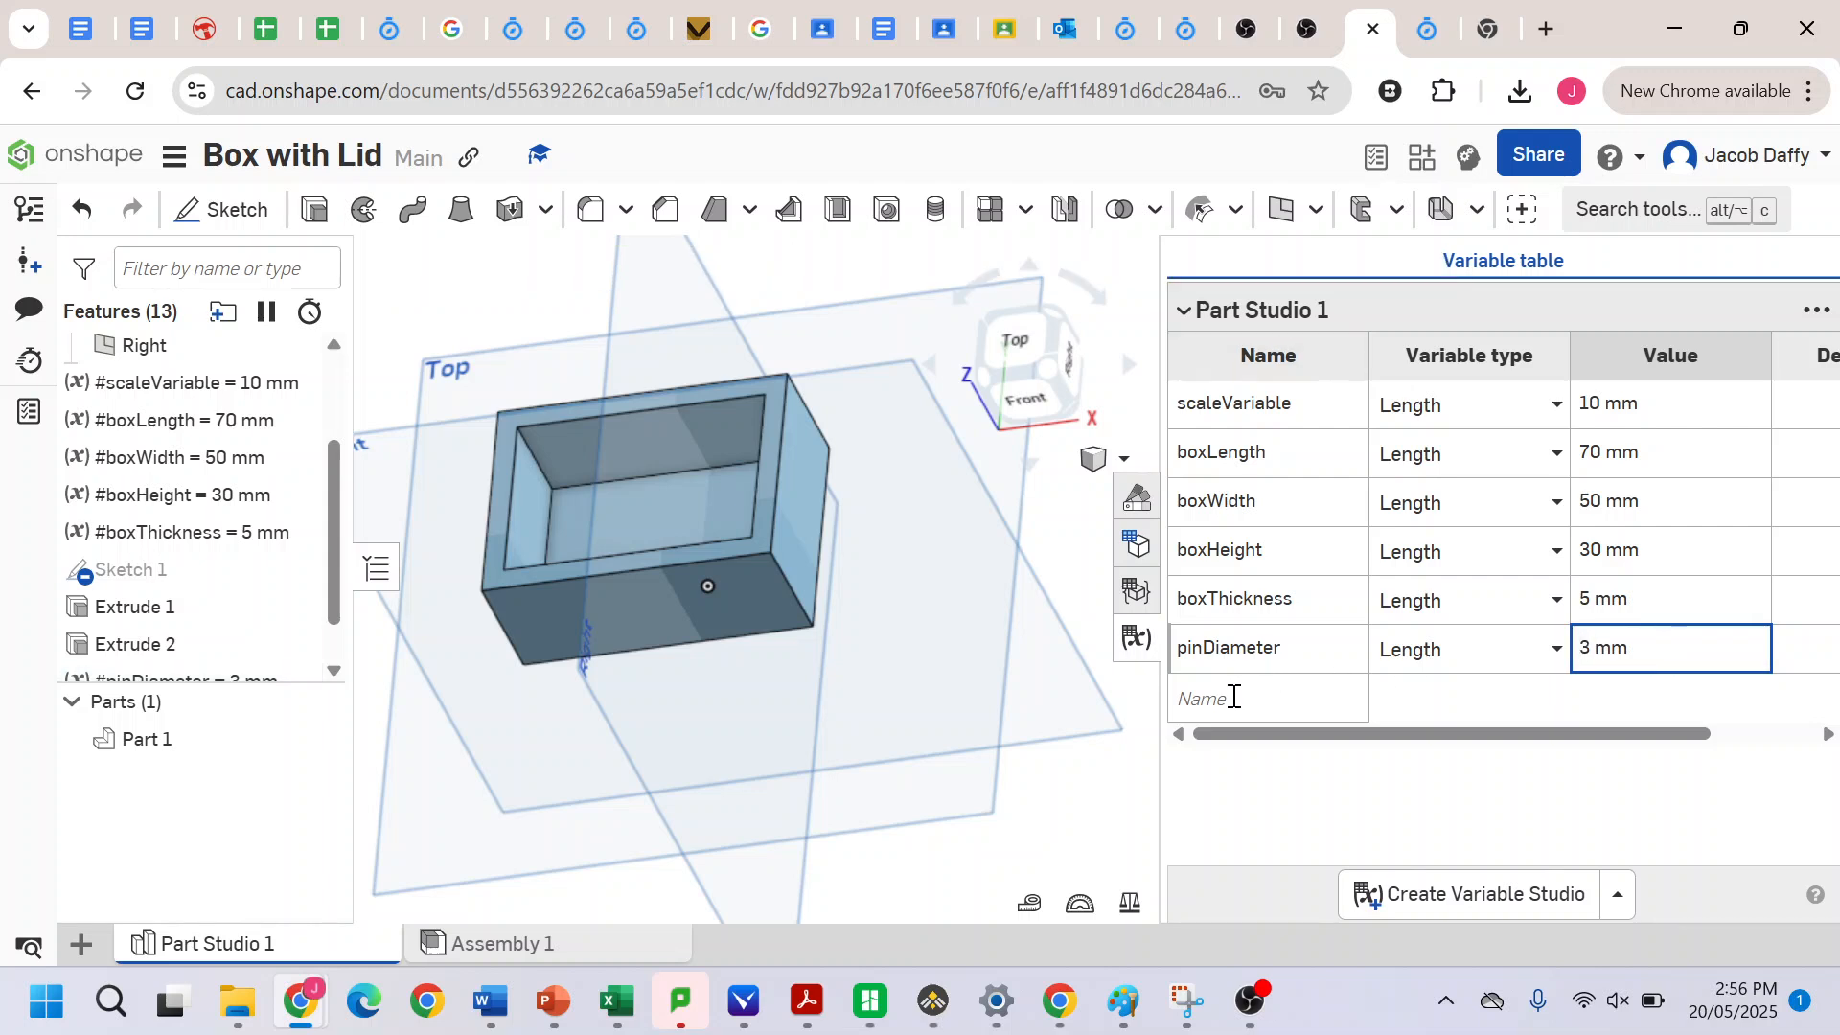
- Add a length variable named pinHeight with a value of 5 mm and close the variable table
left_click(1233, 697)
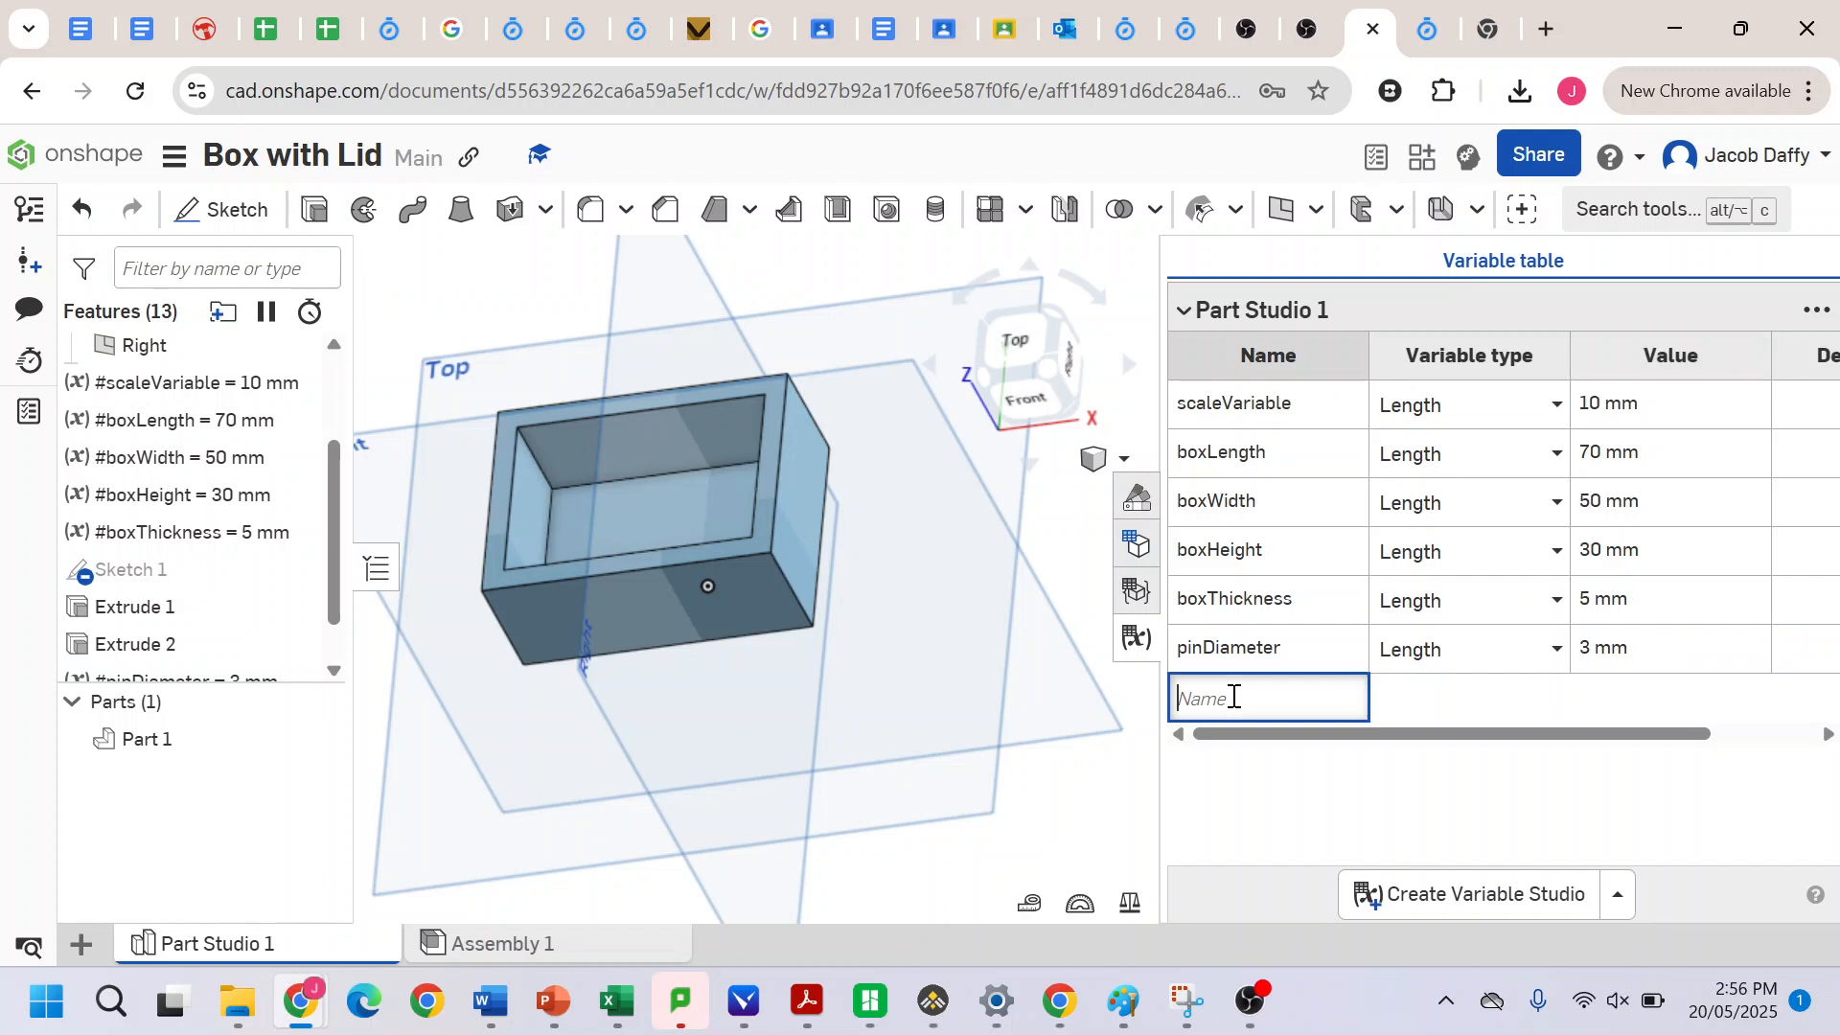
type("pinHeight")
left_click(1617, 700)
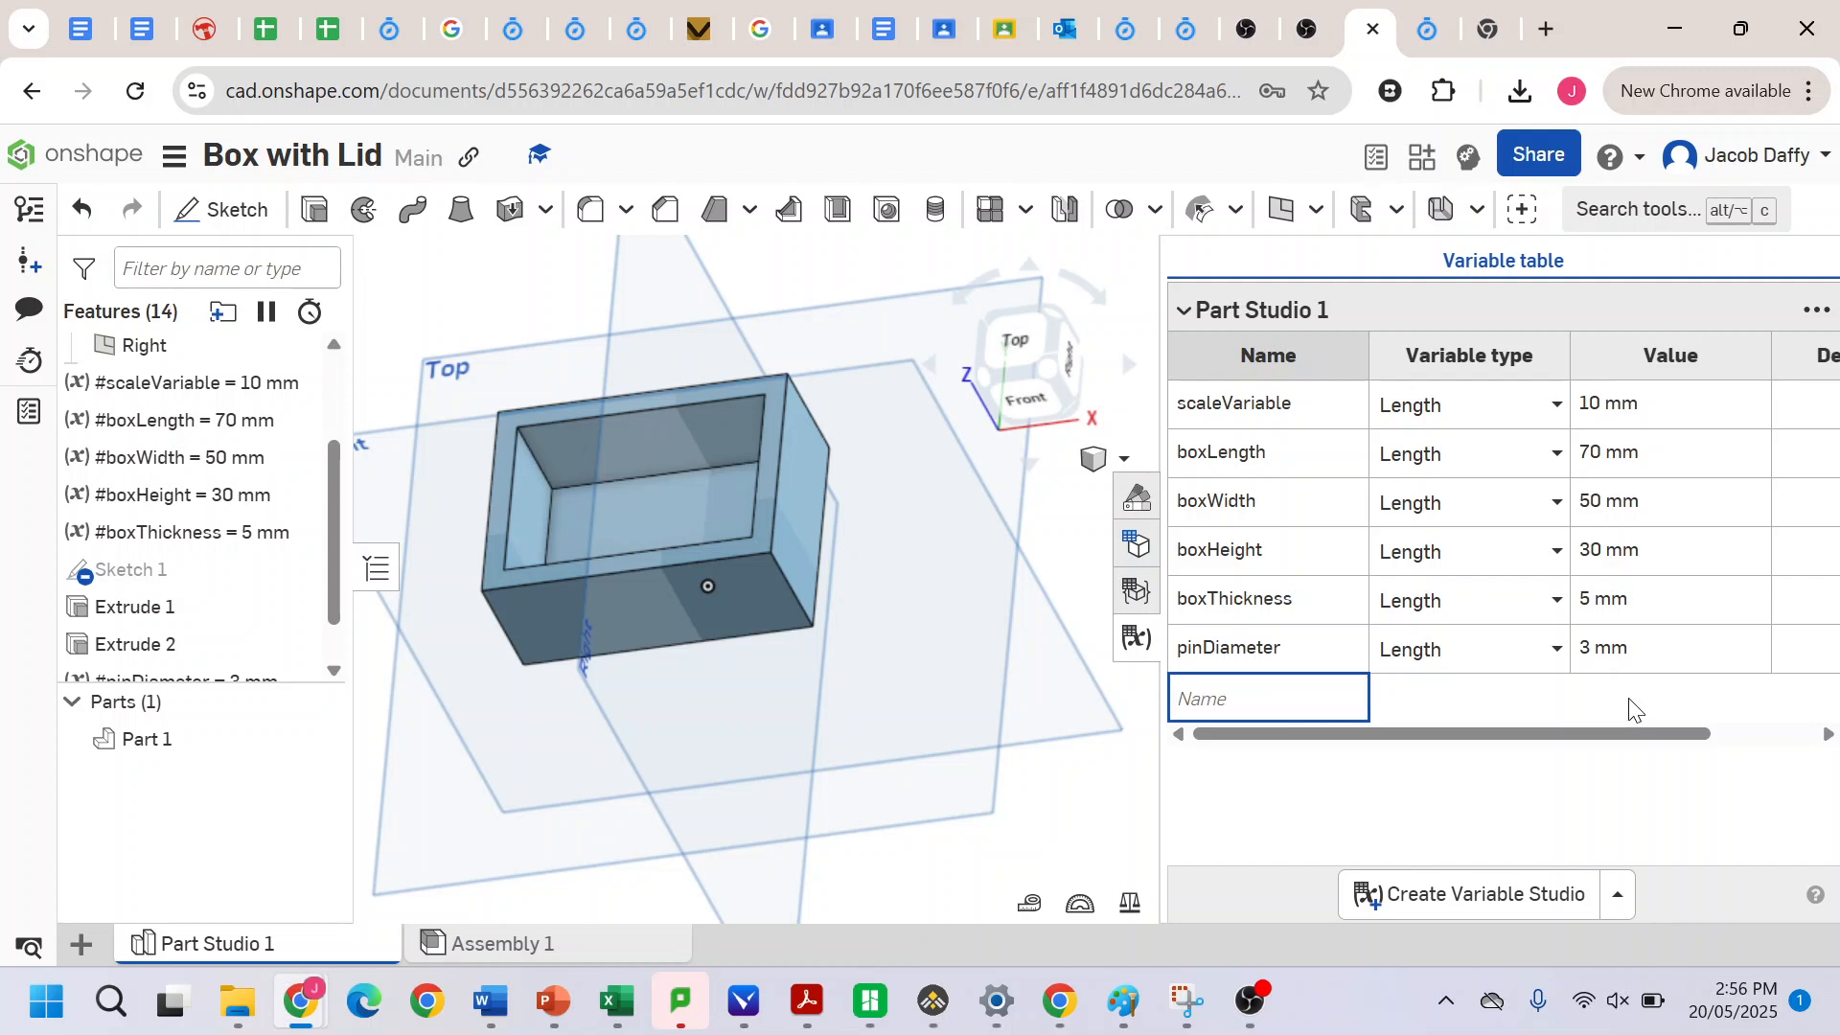
left_click(1629, 698)
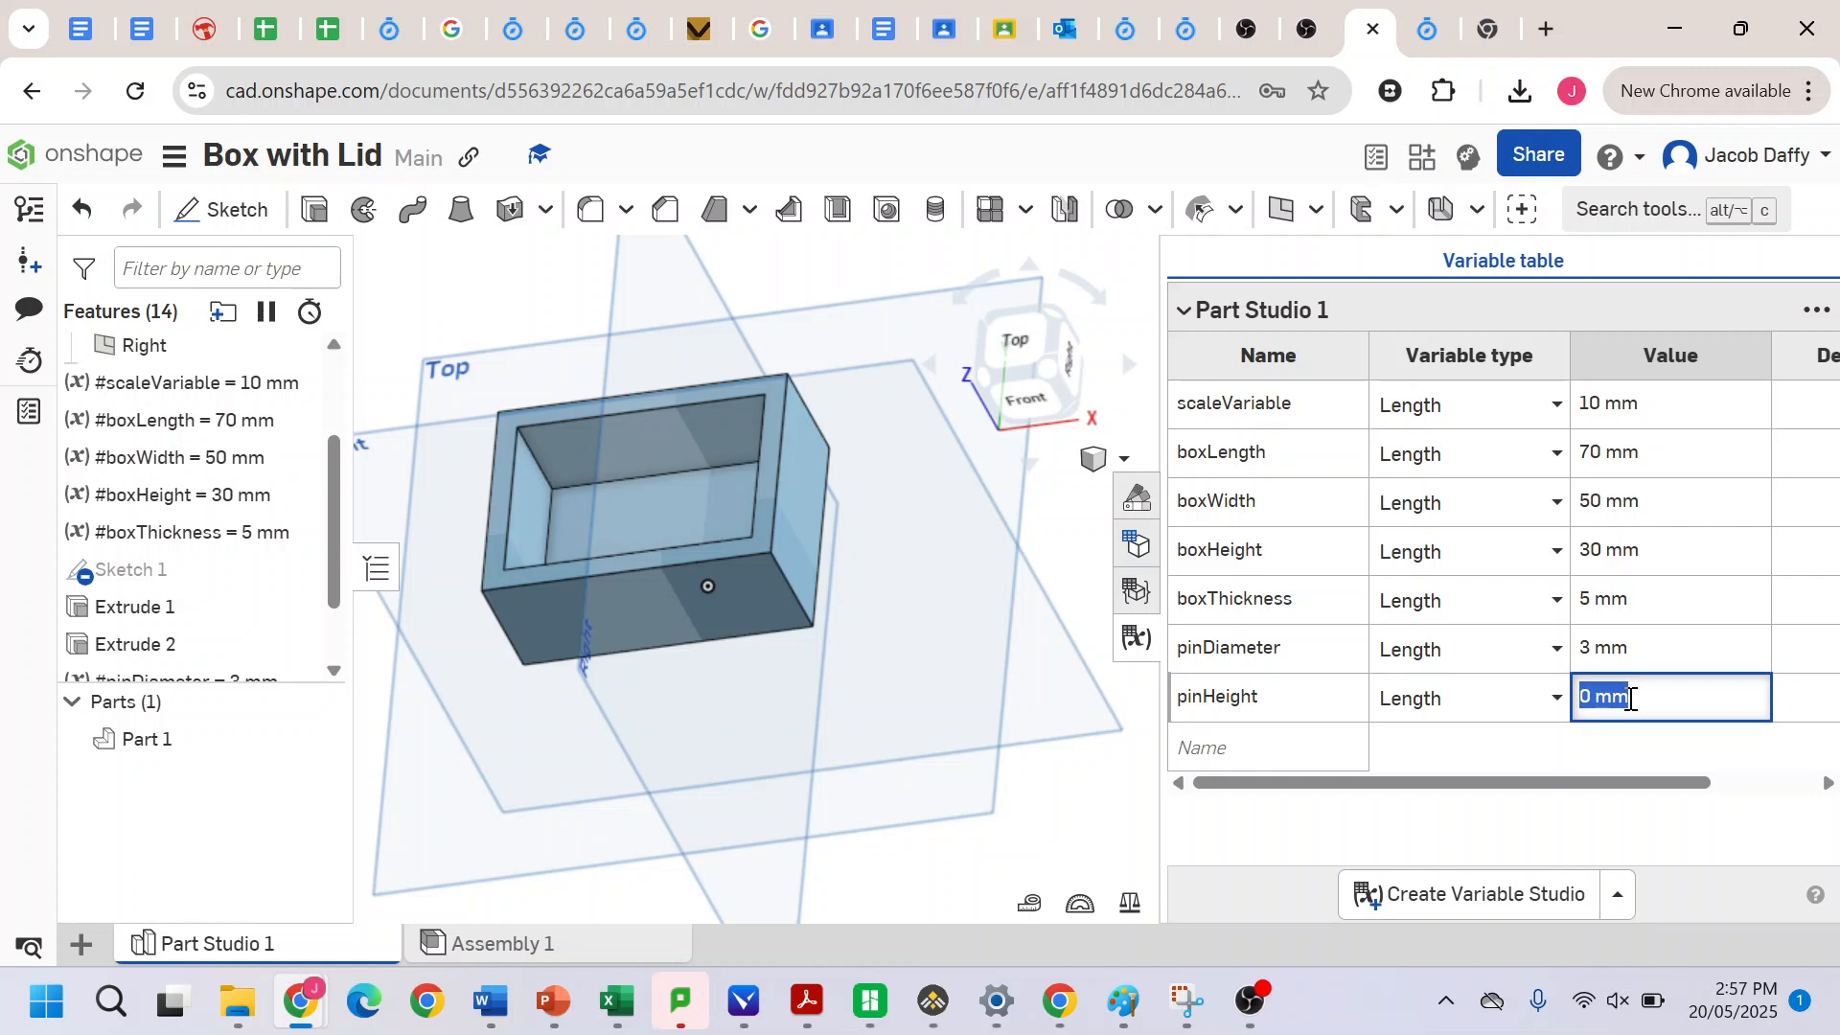
type("5")
key("Return")
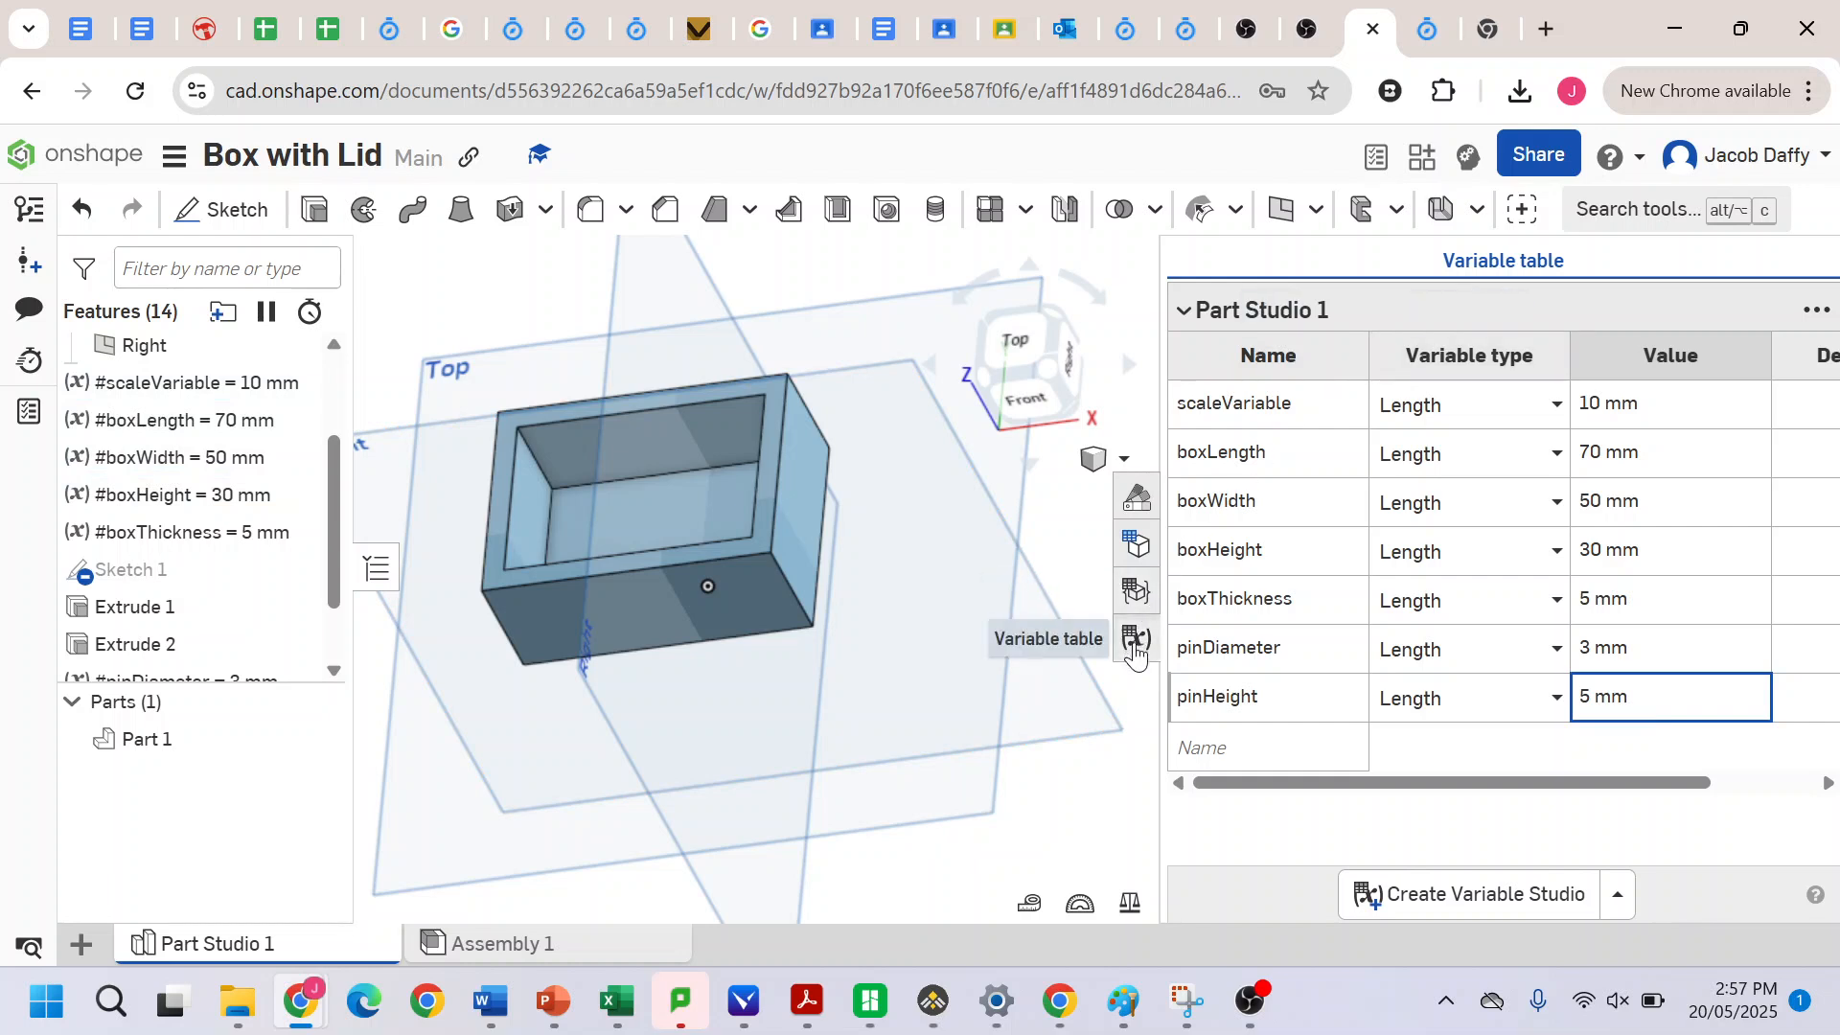
left_click(1137, 637)
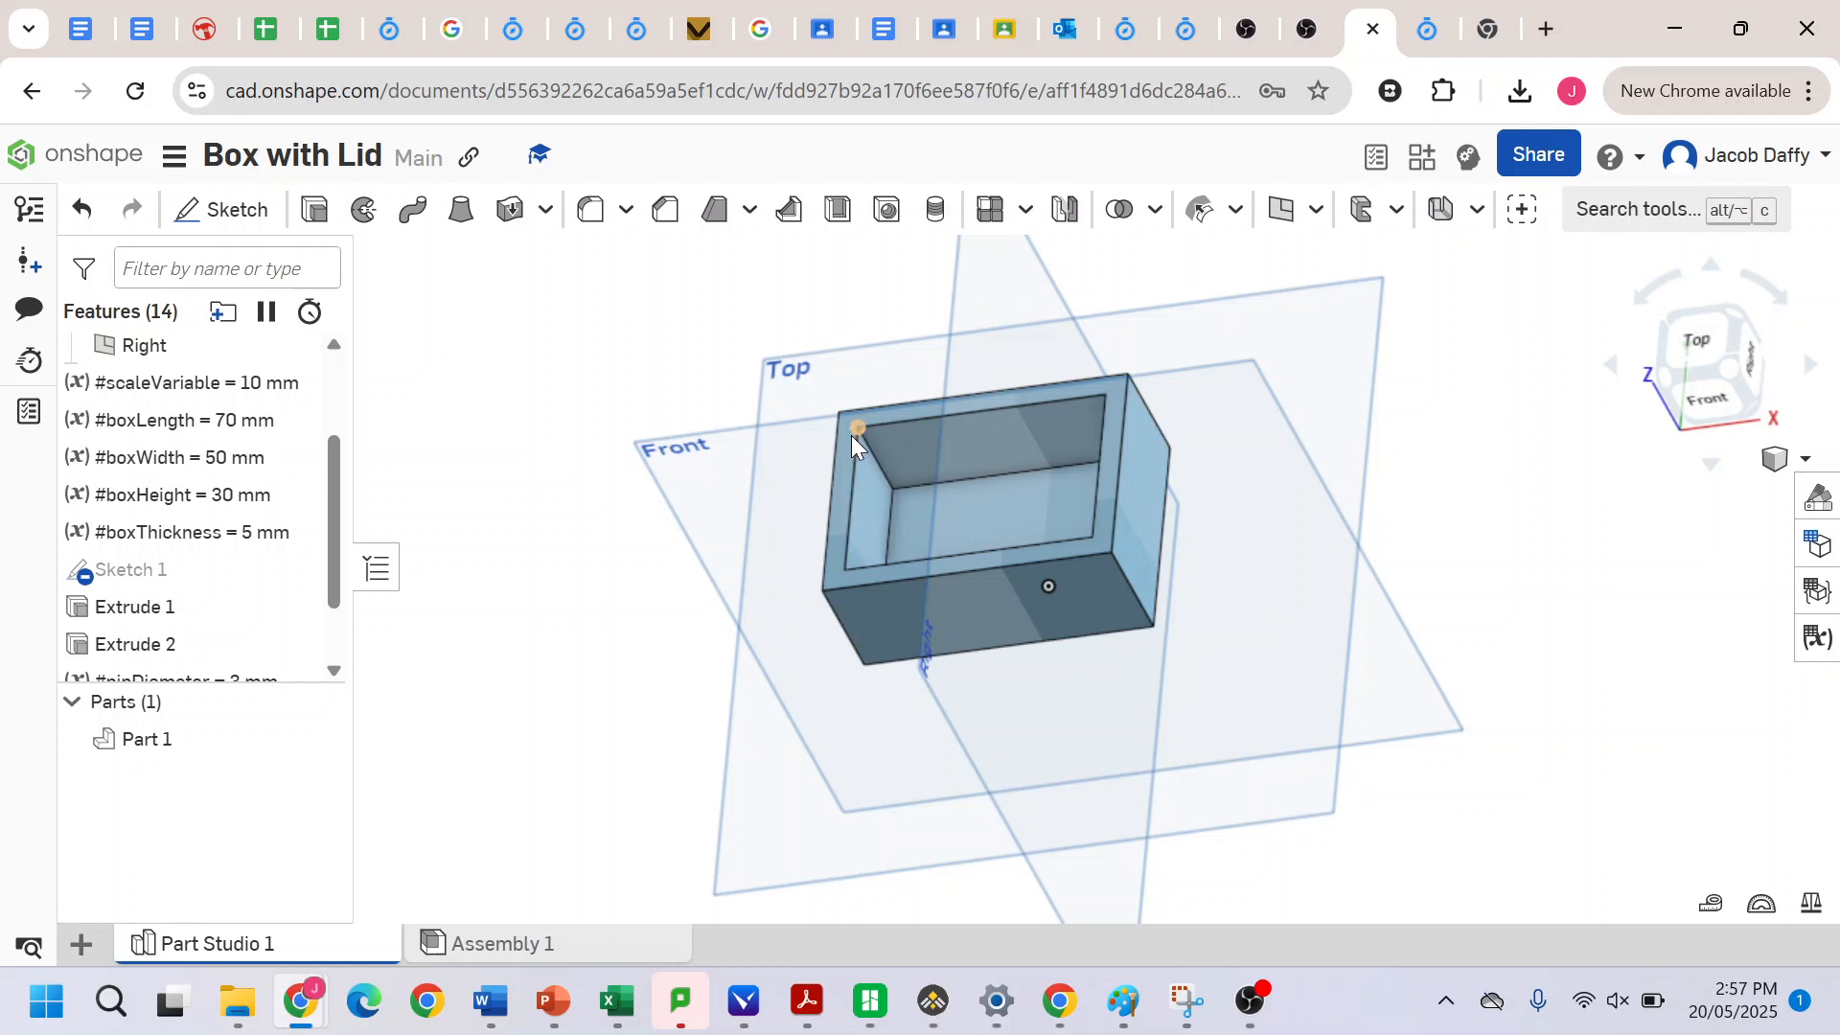
- Start a new sketch on the top rim face of the box and view it from the Top orientation
right_click_drag(851, 435, 871, 498)
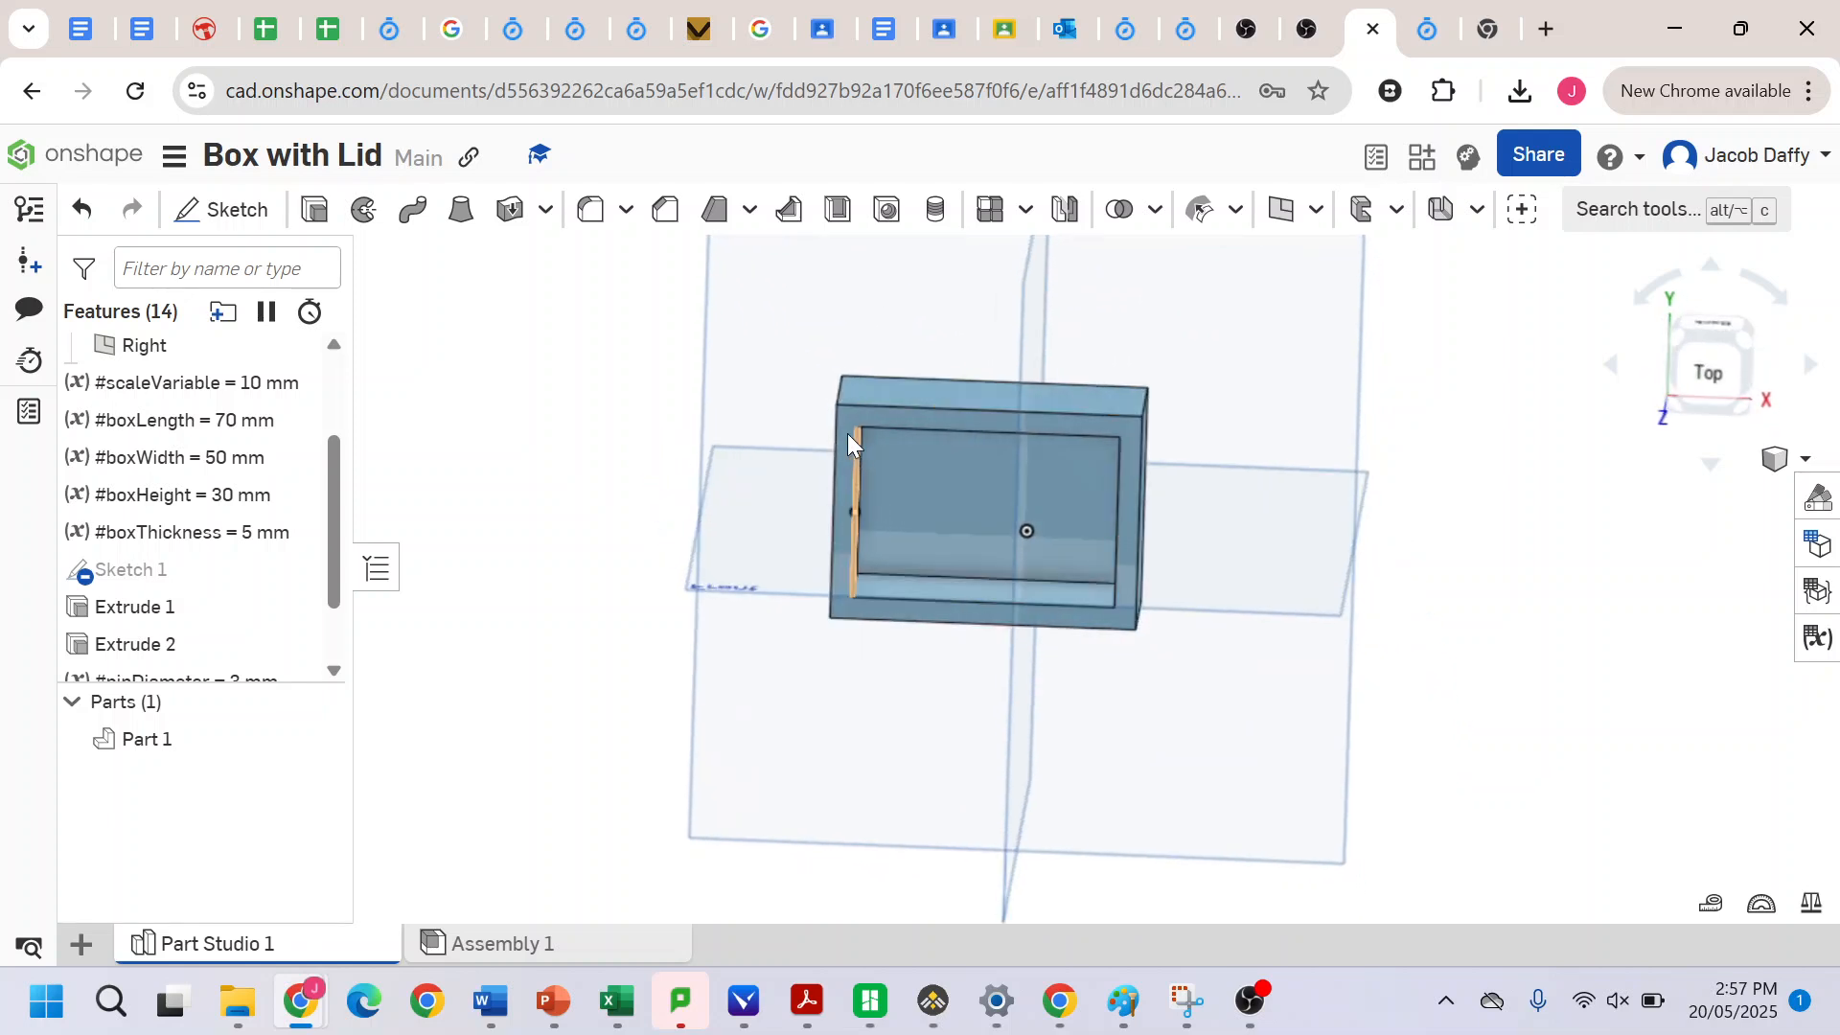
scroll(843, 425, "up", 5)
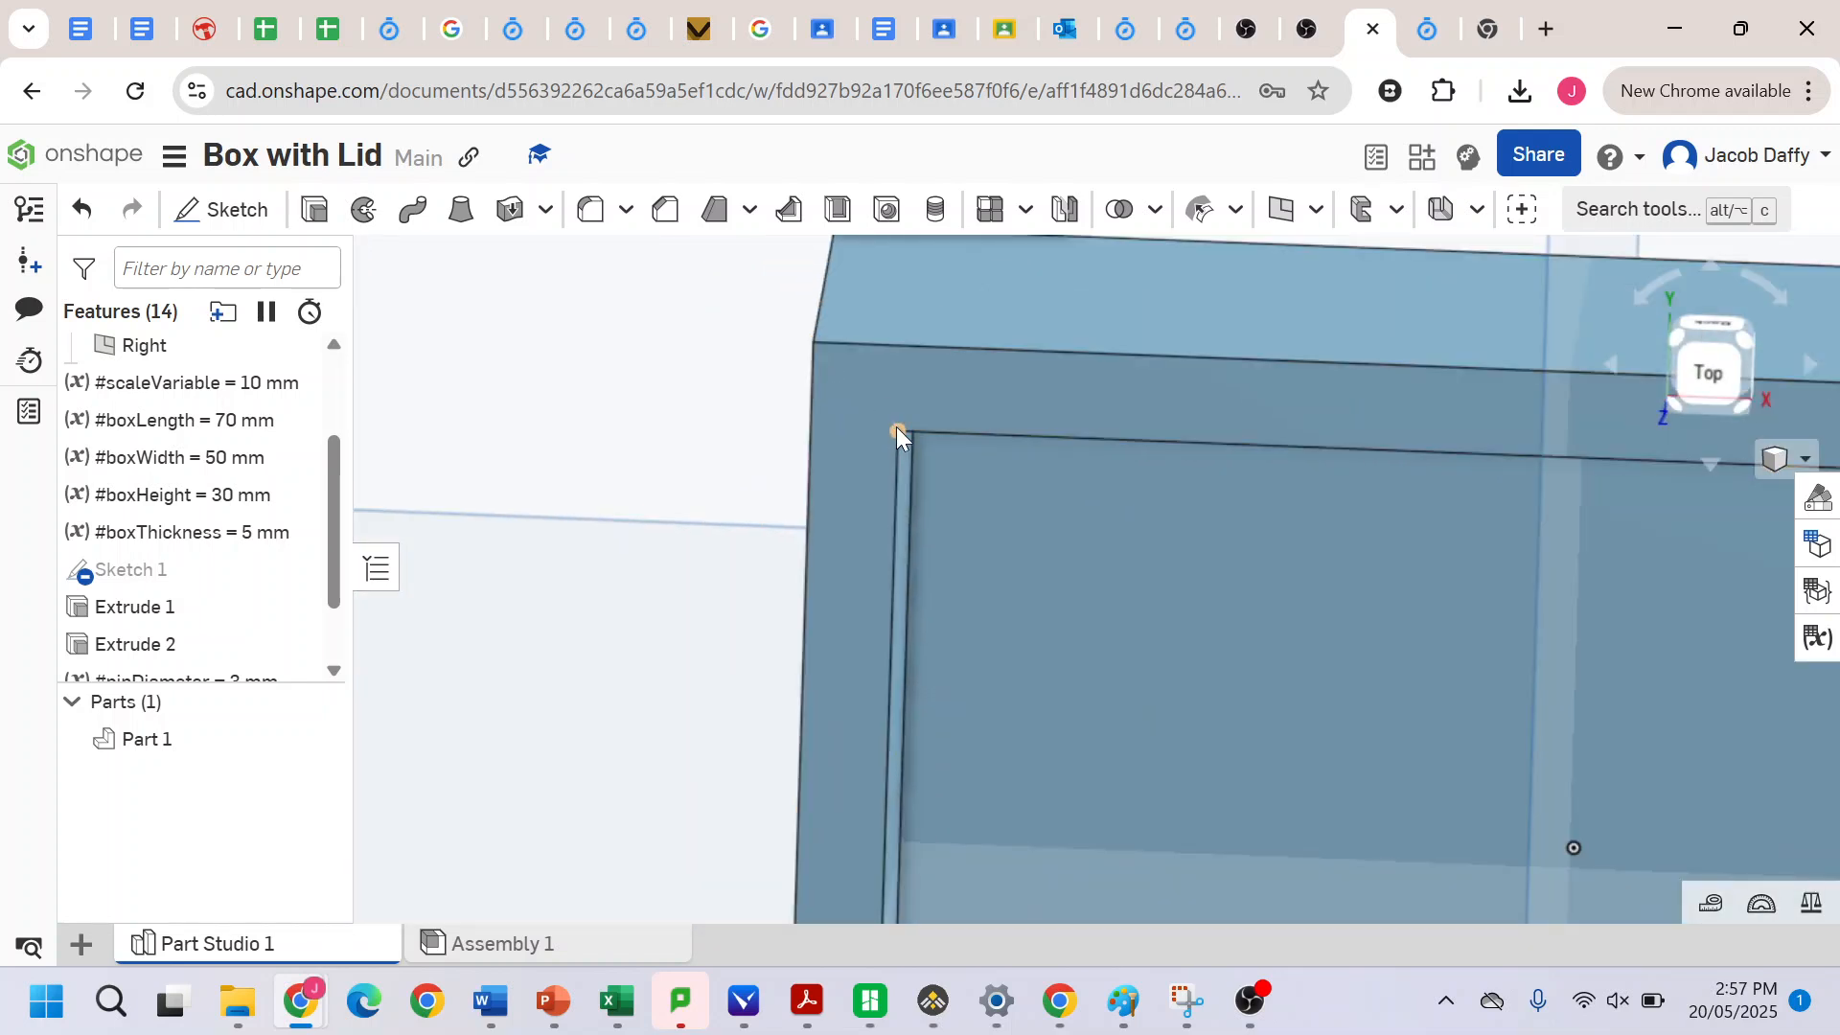
scroll(1037, 523, "down", 6)
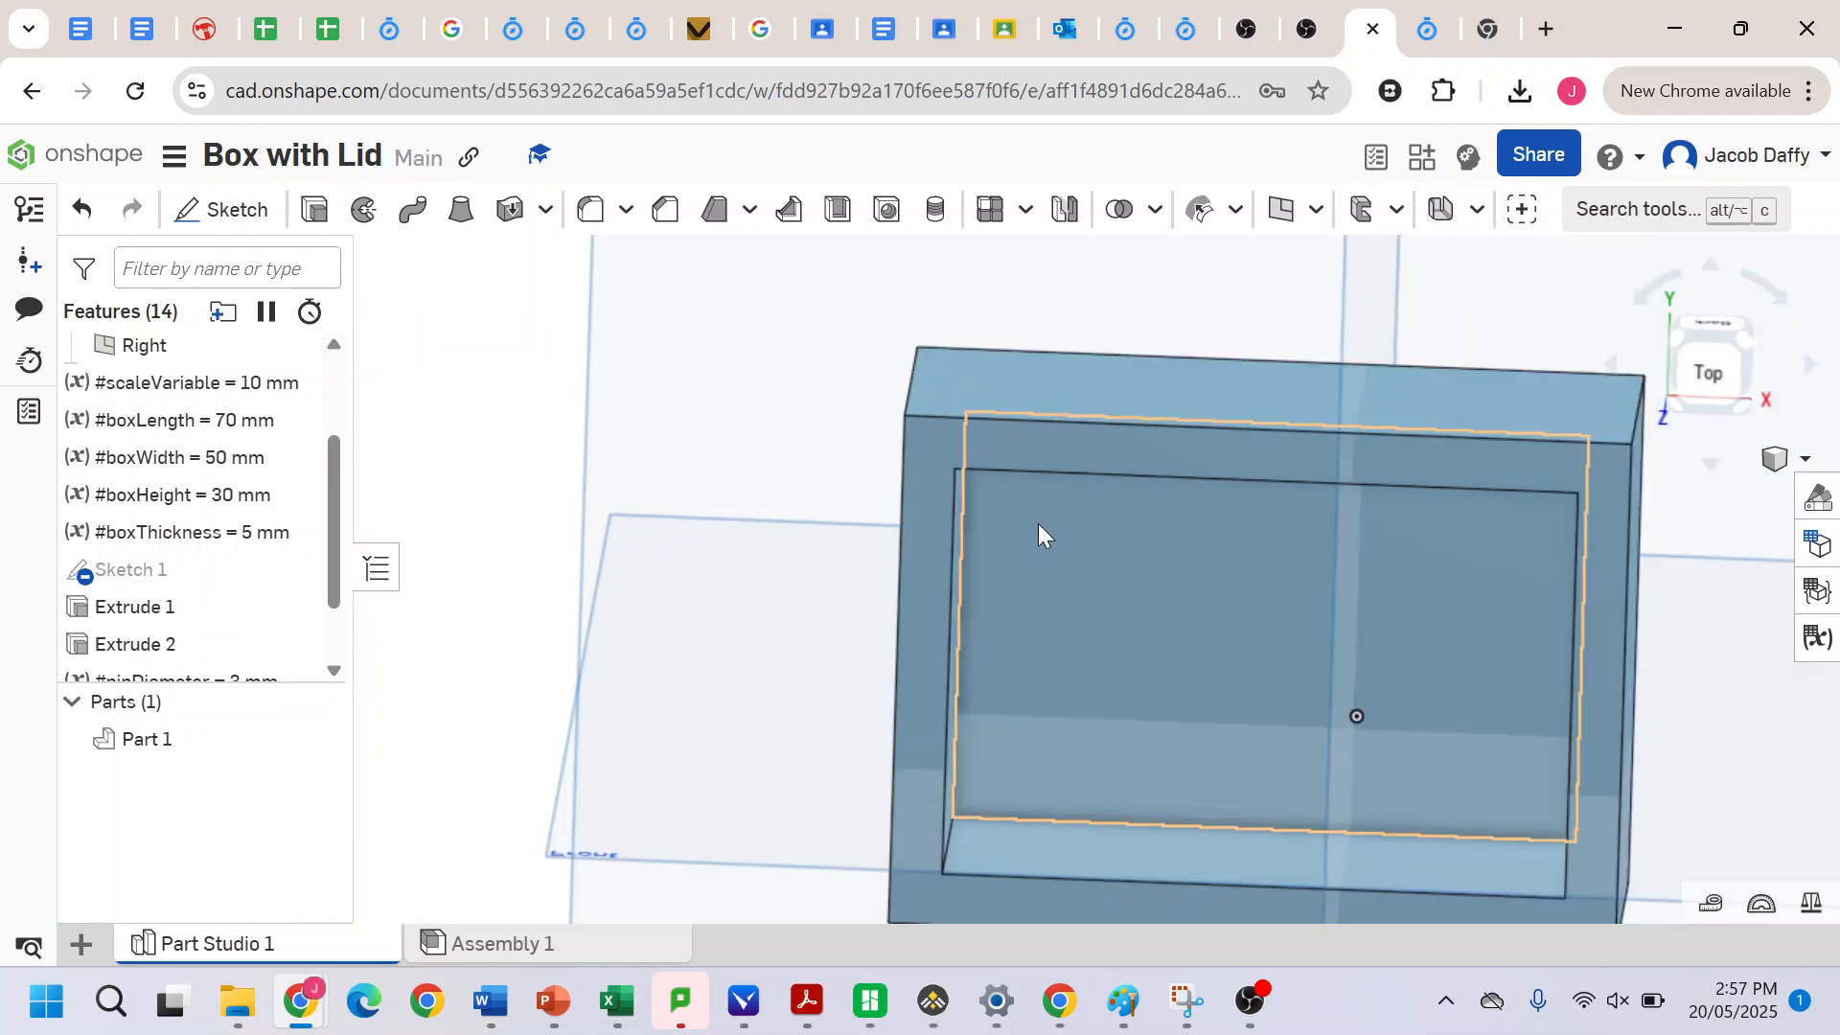
scroll(1038, 524, "up", 3)
scroll(1037, 523, "down", 2)
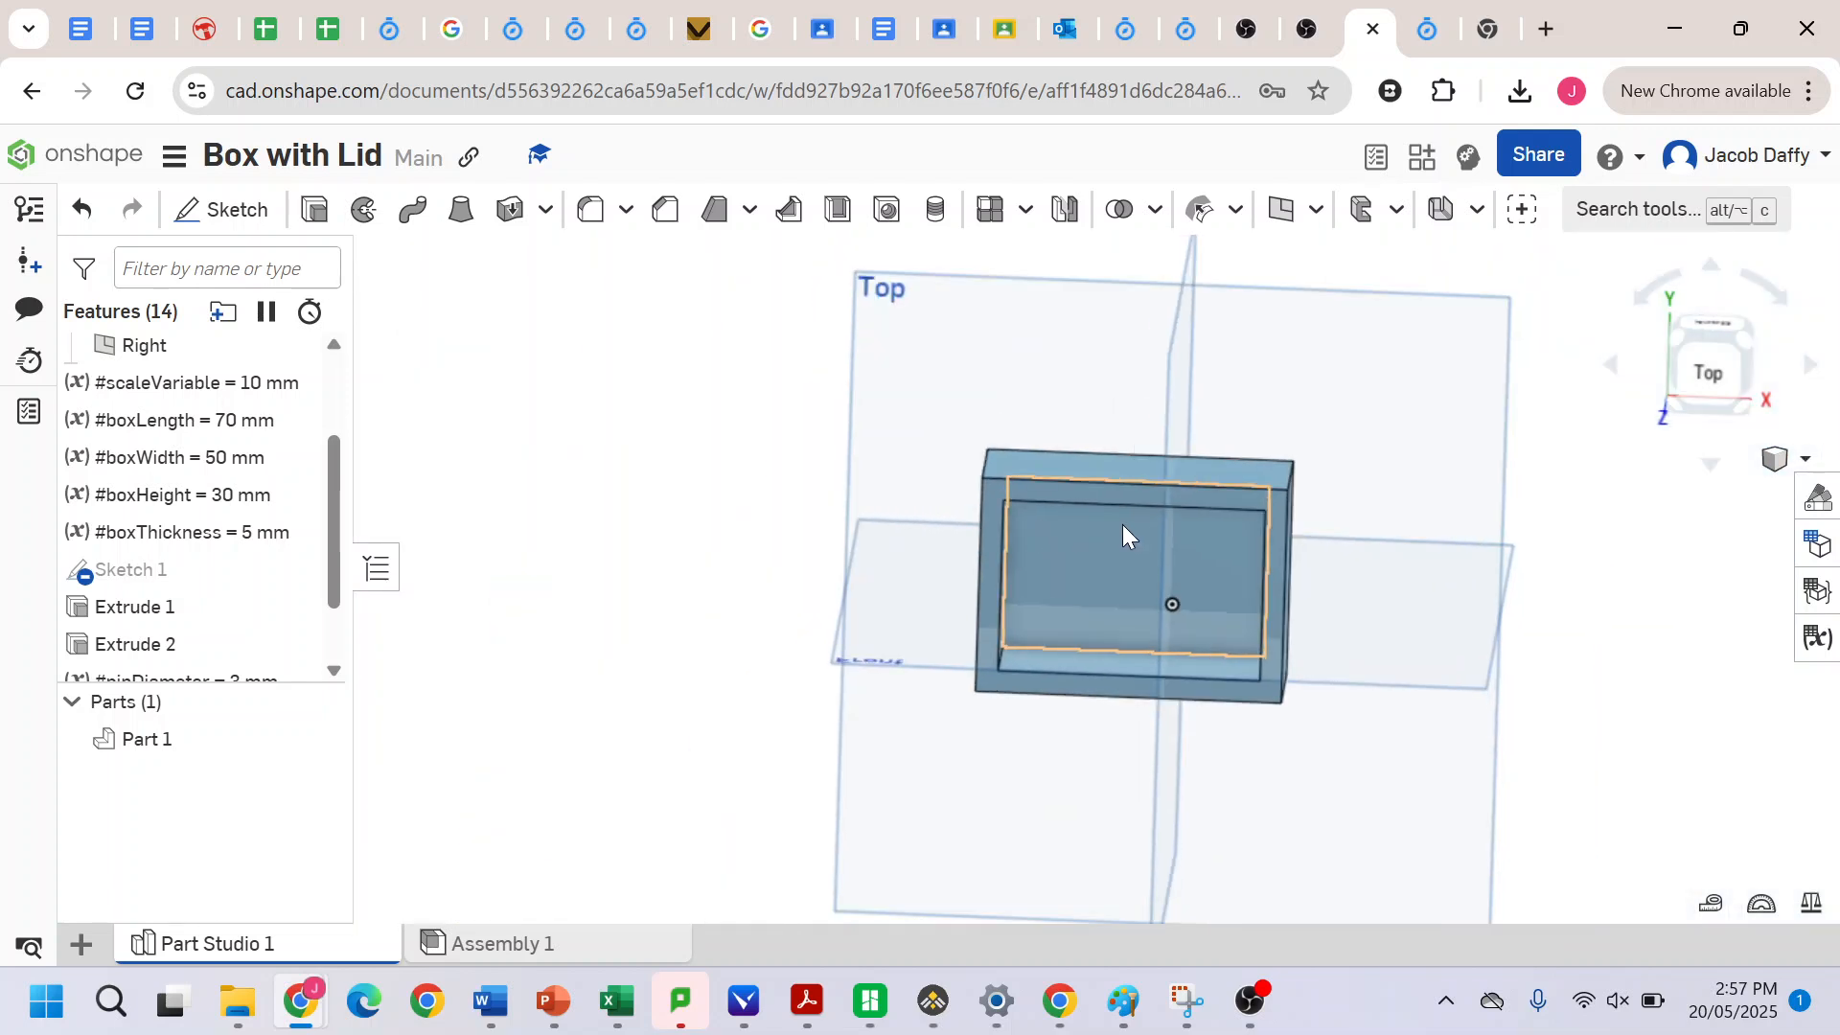
right_click_drag(1221, 526, 1199, 456)
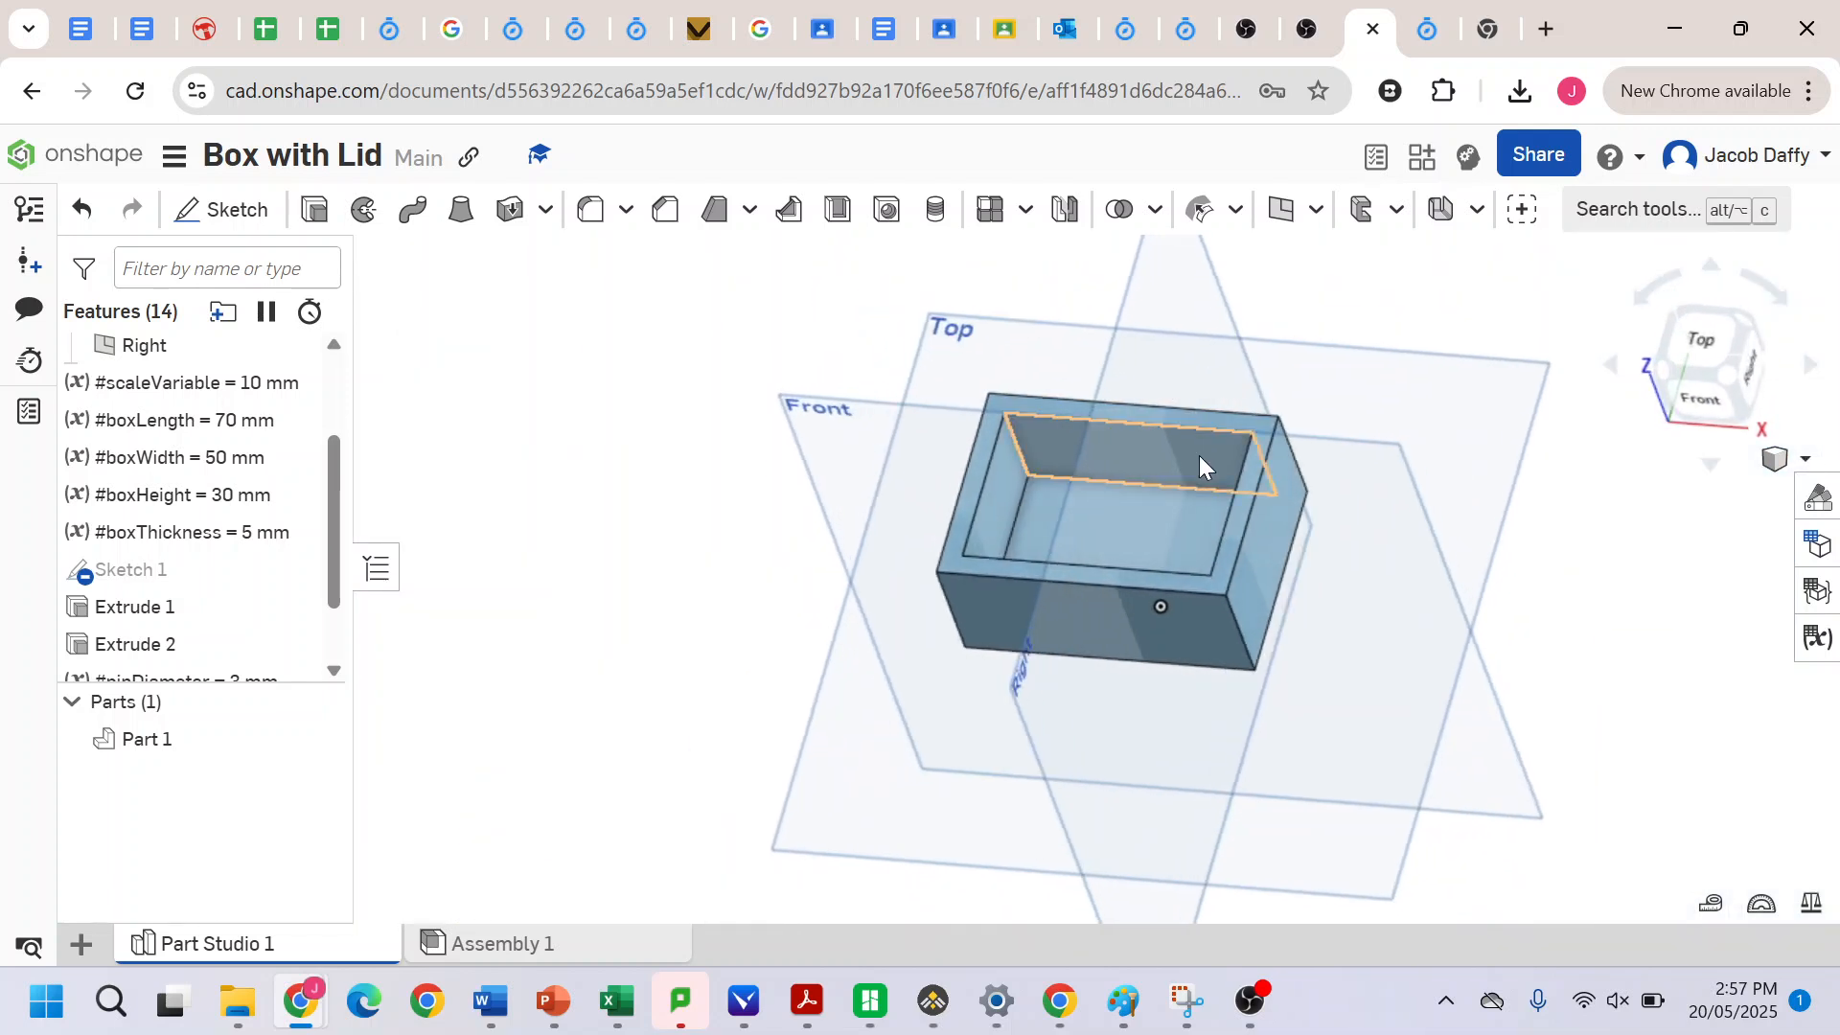
left_click(953, 562)
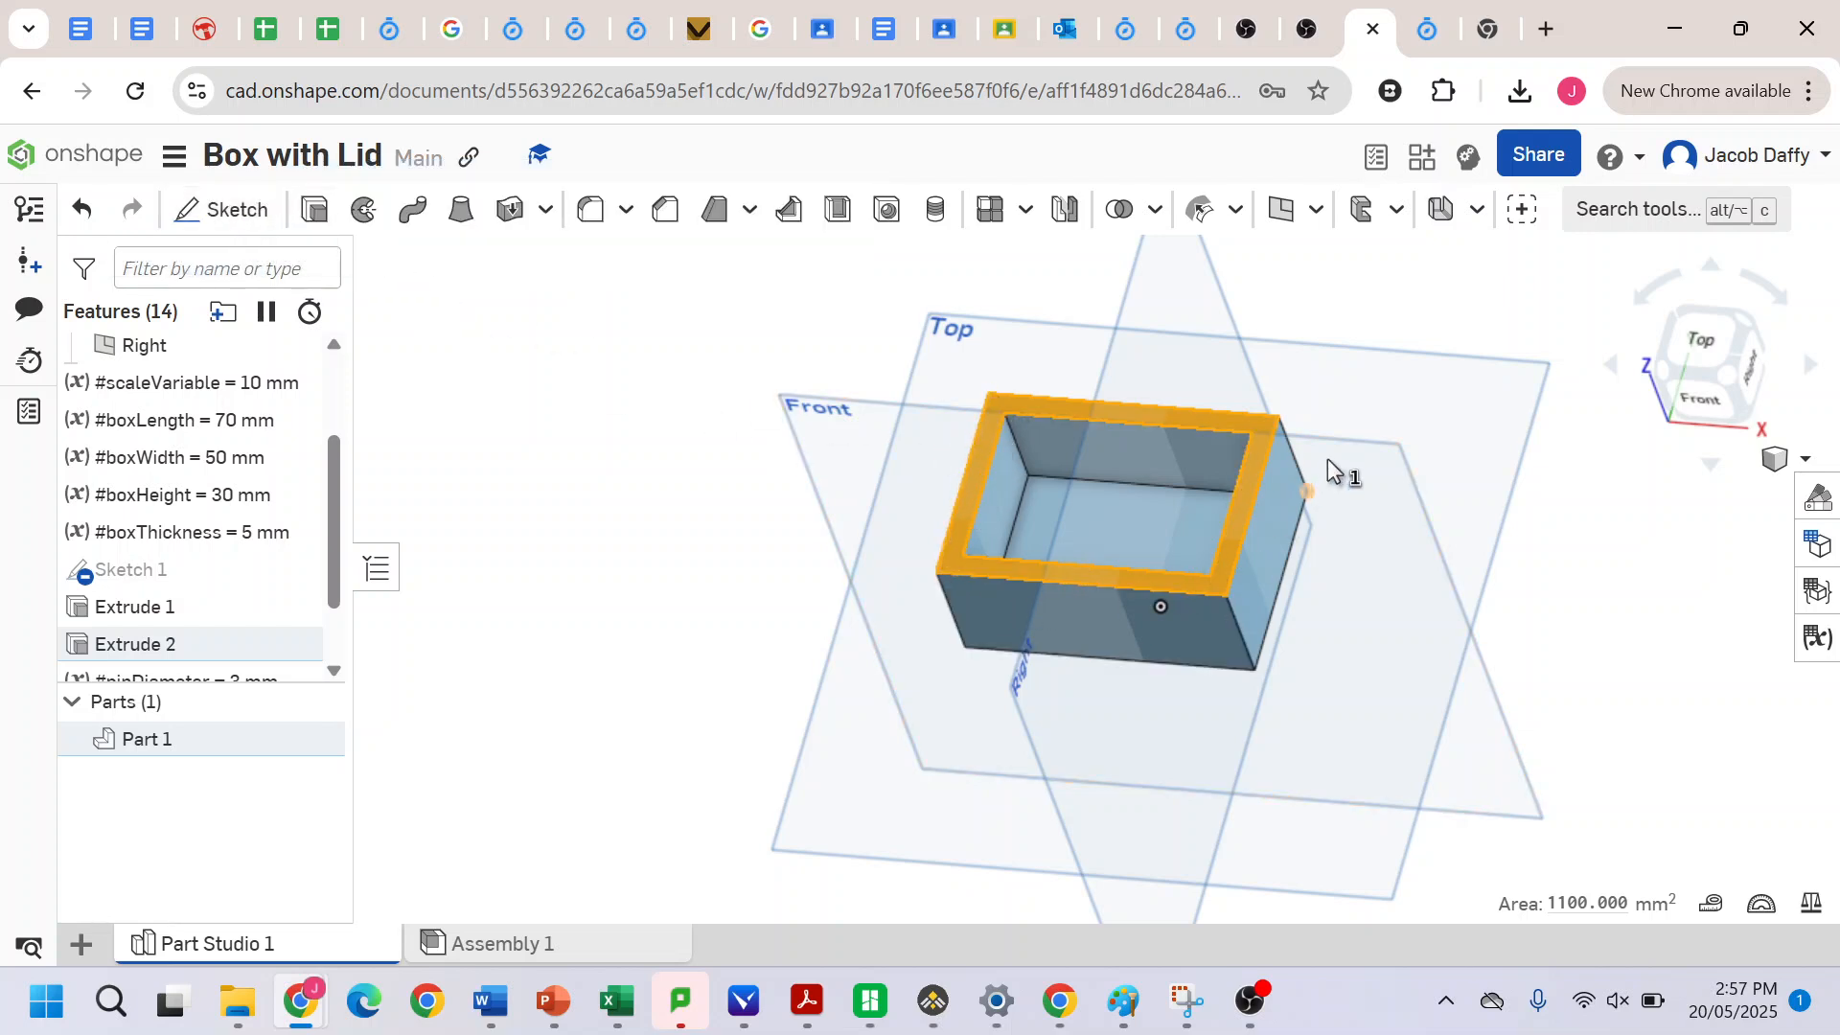
left_click(219, 209)
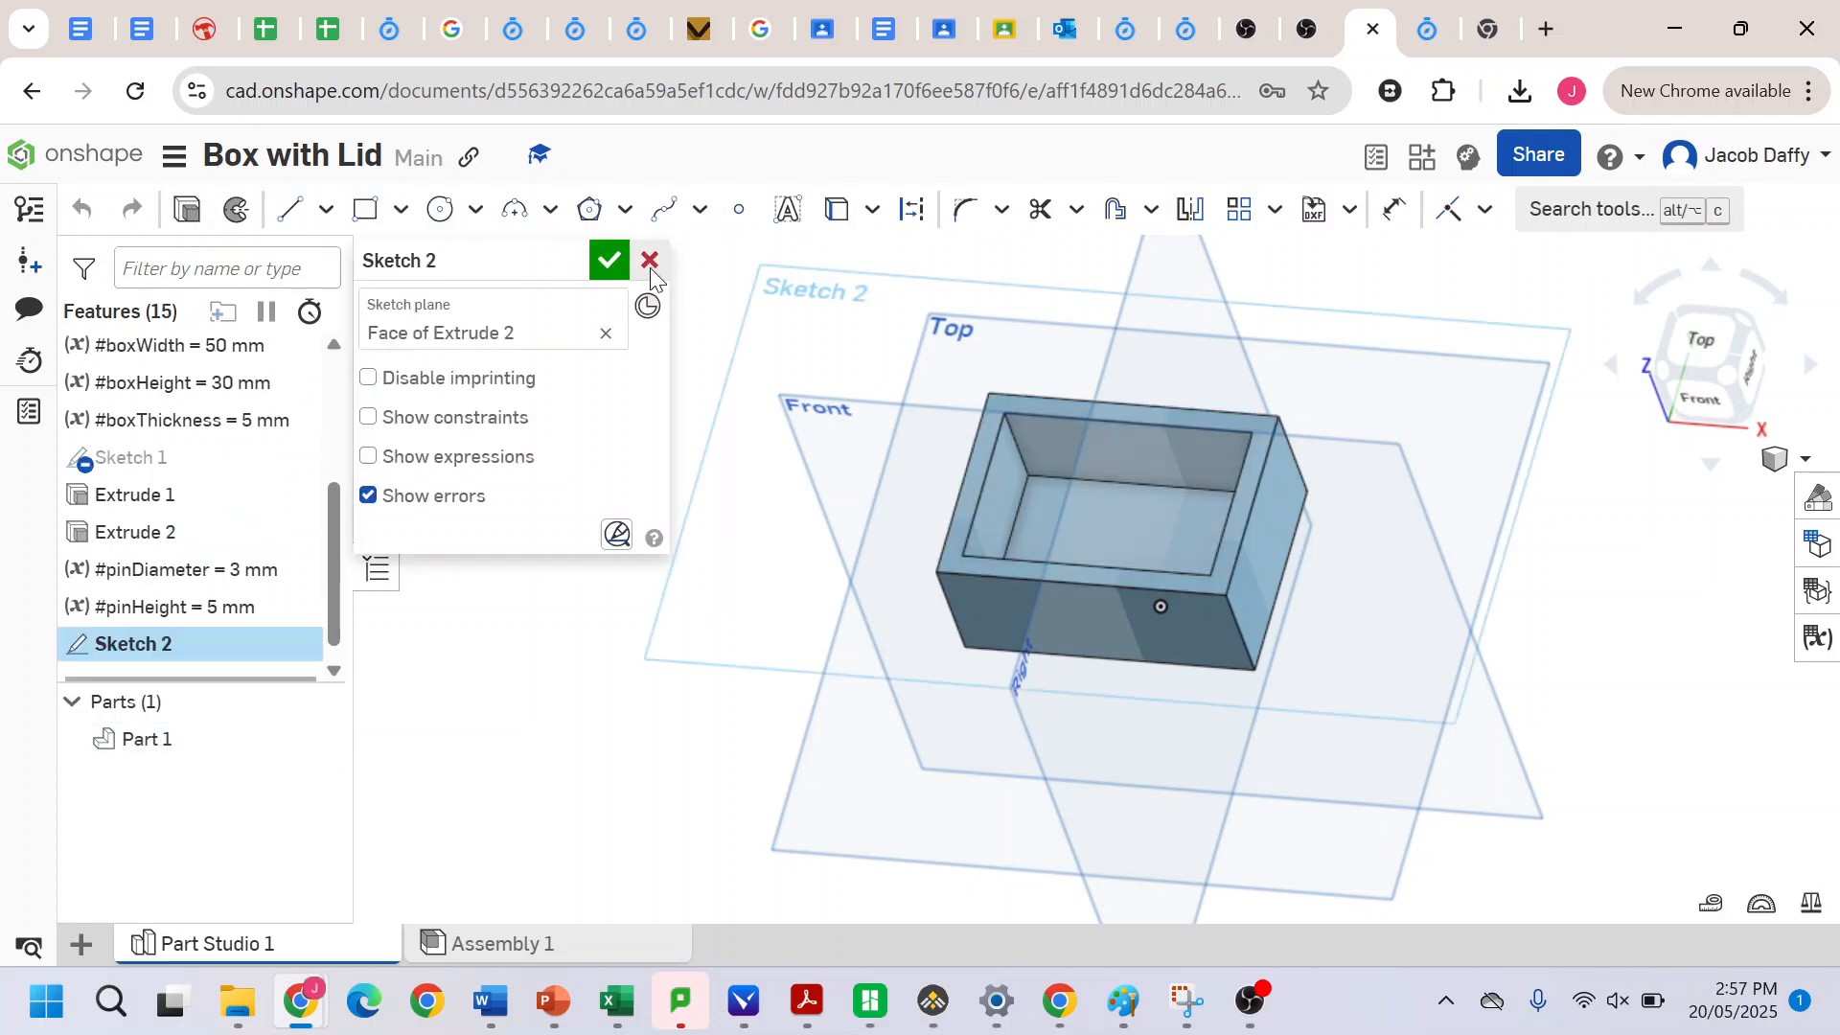
left_click(1681, 348)
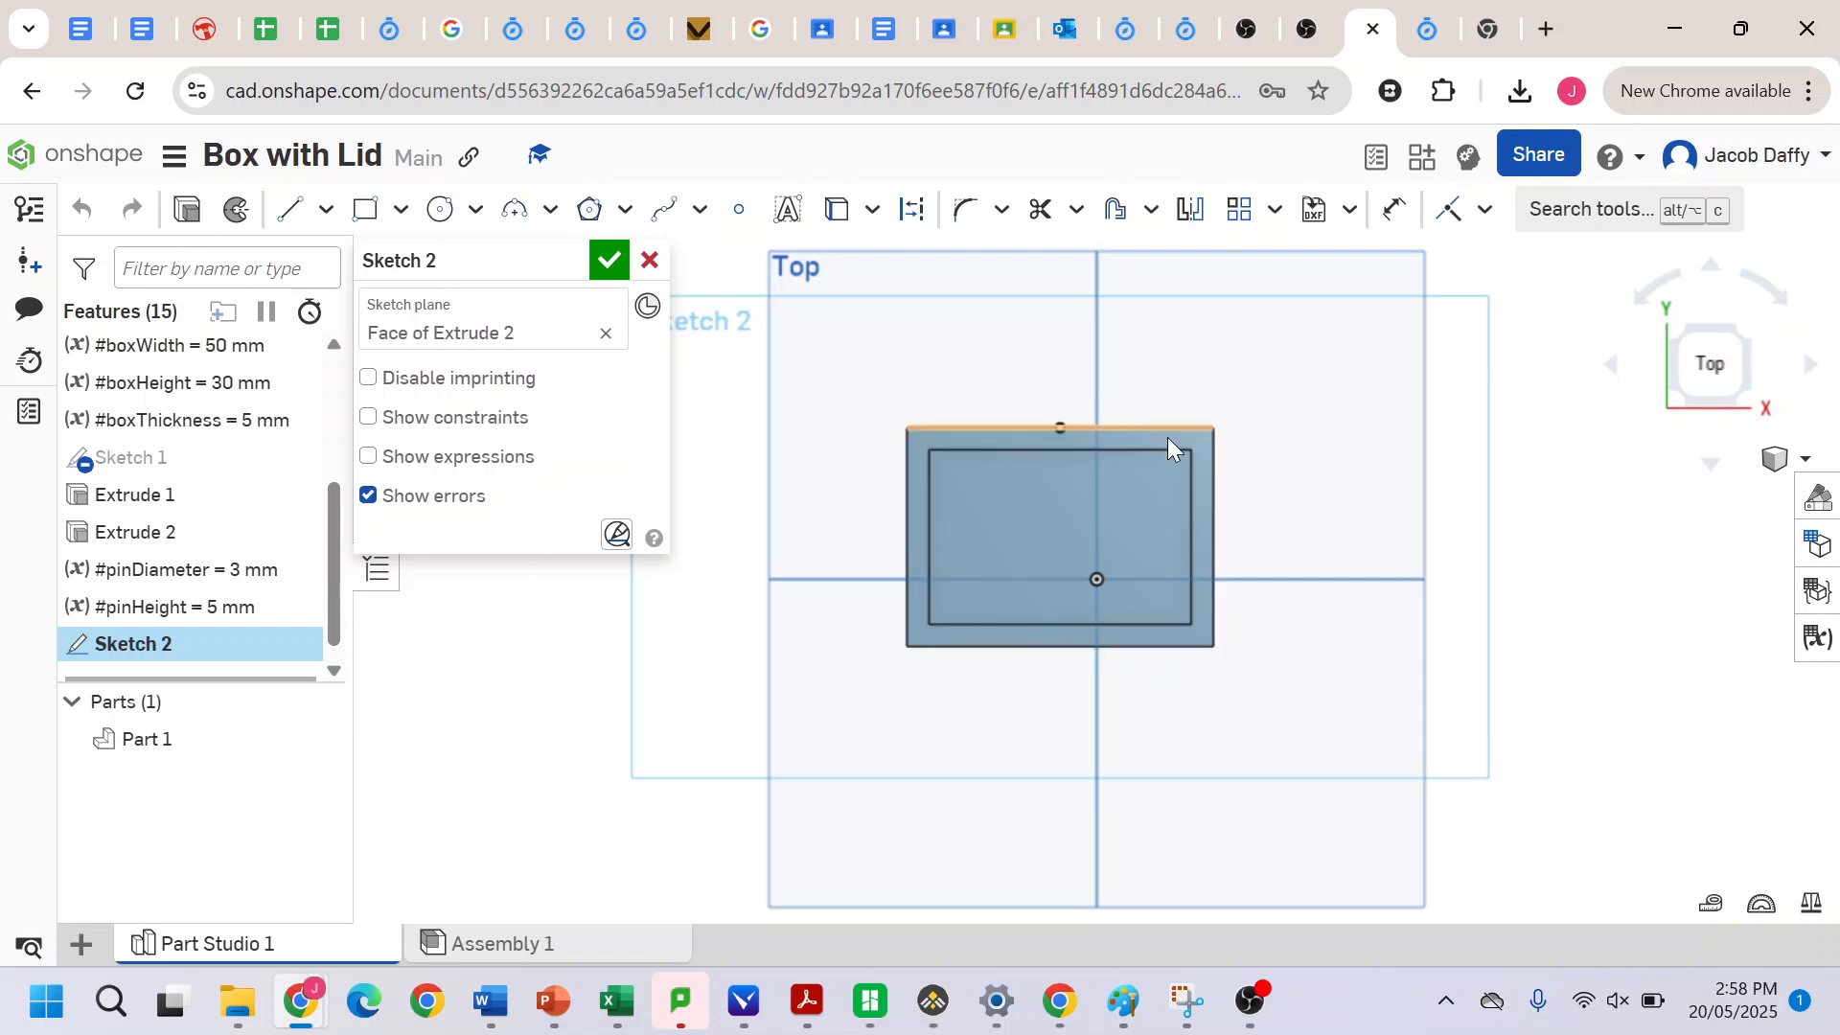
- Project the outer and inner rectangular edges of the box rim into Sketch 2 with the Use tool
left_click(833, 208)
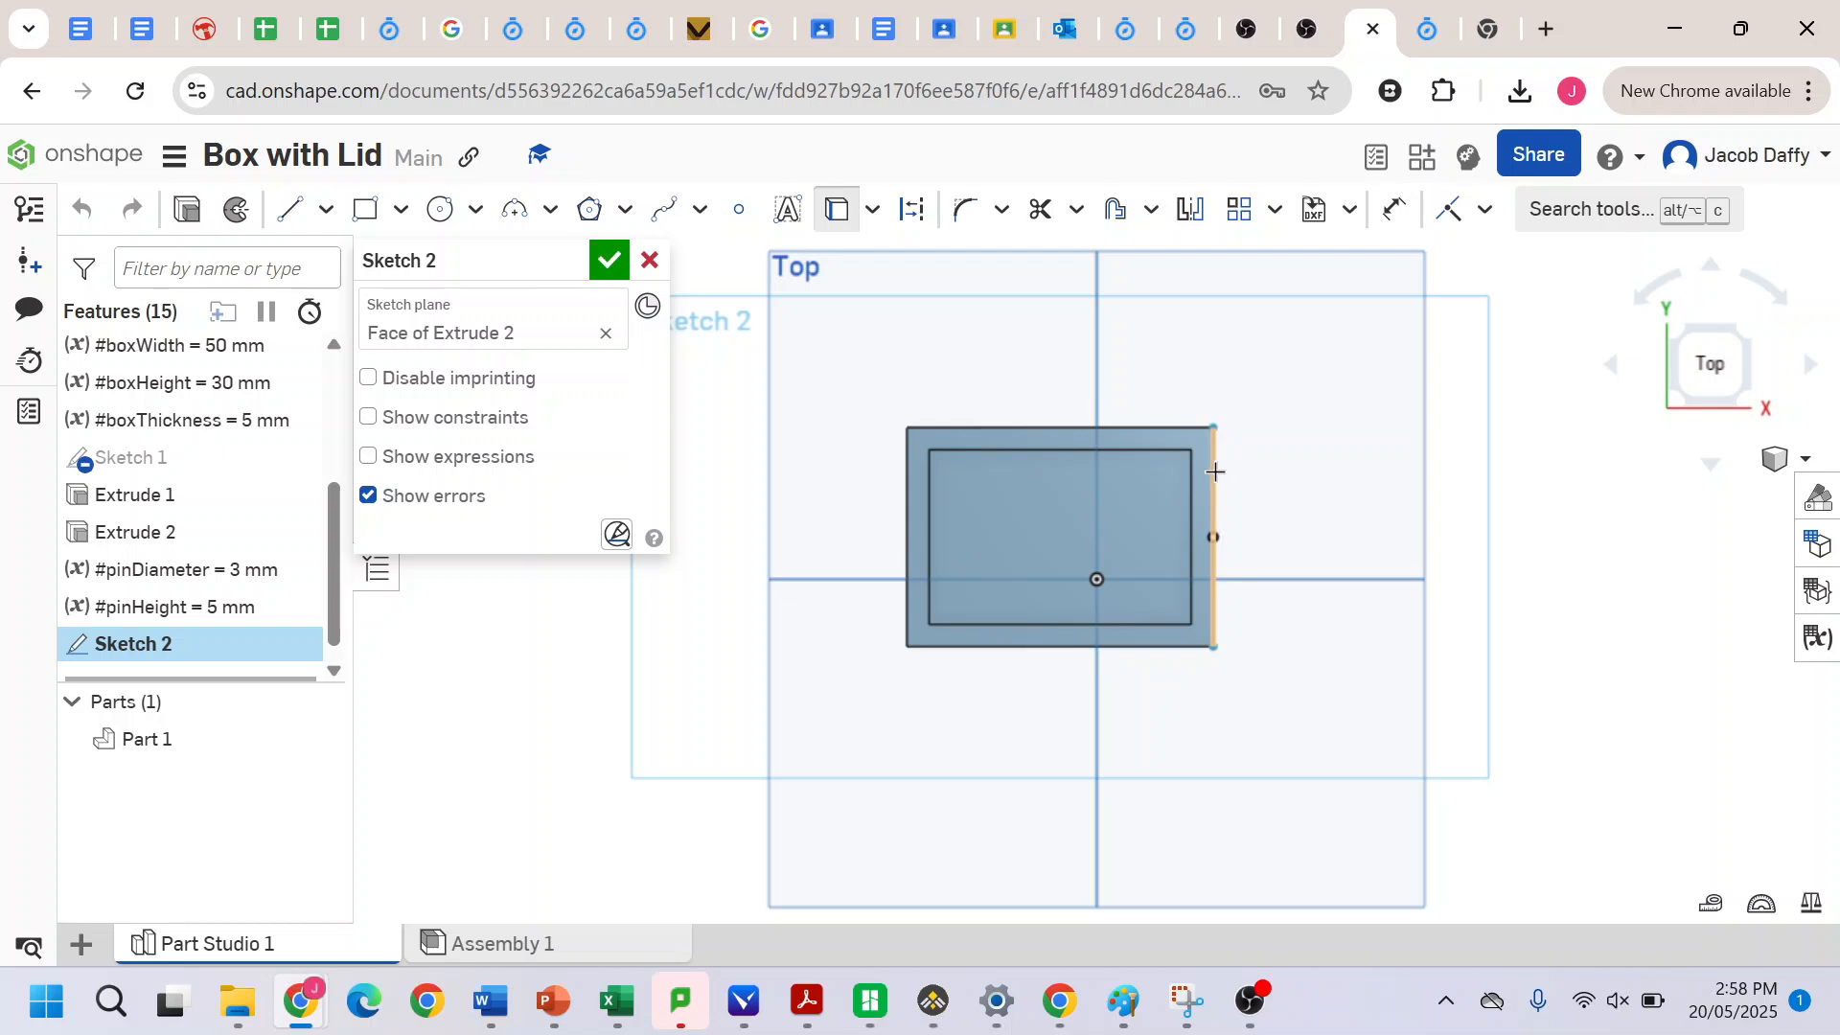
left_click(1213, 522)
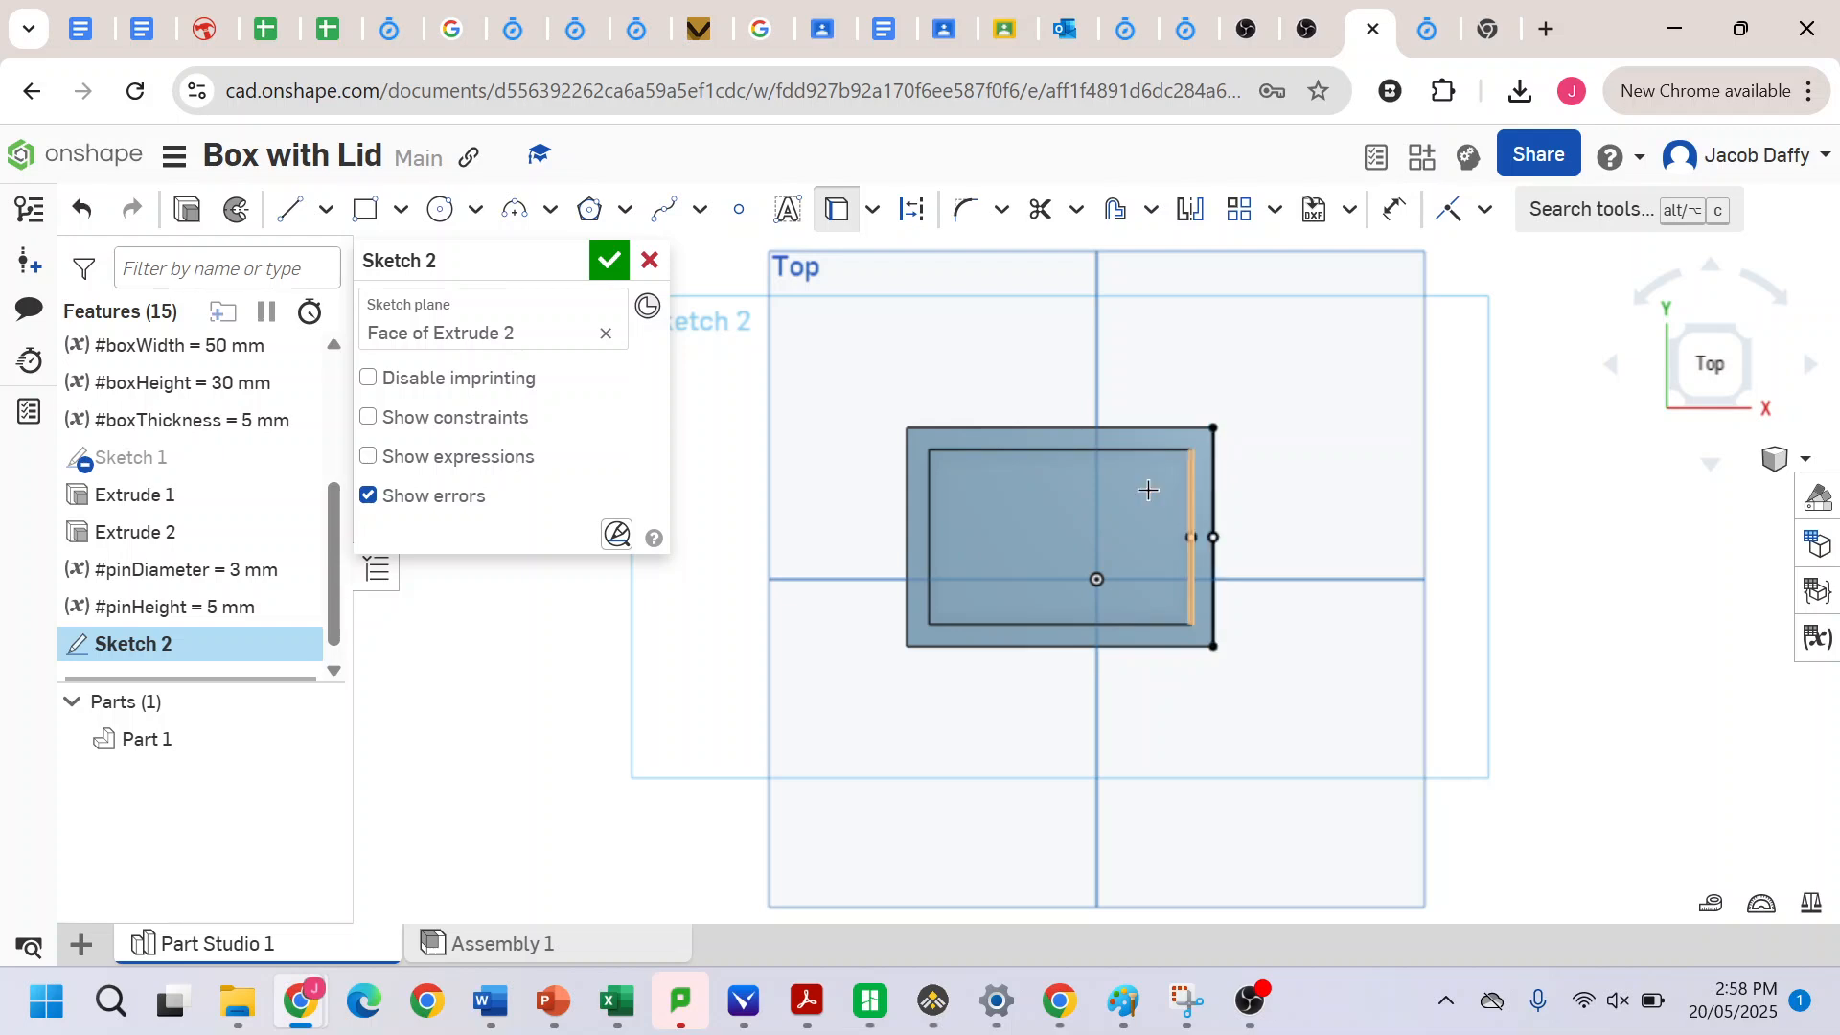
left_click(1043, 429)
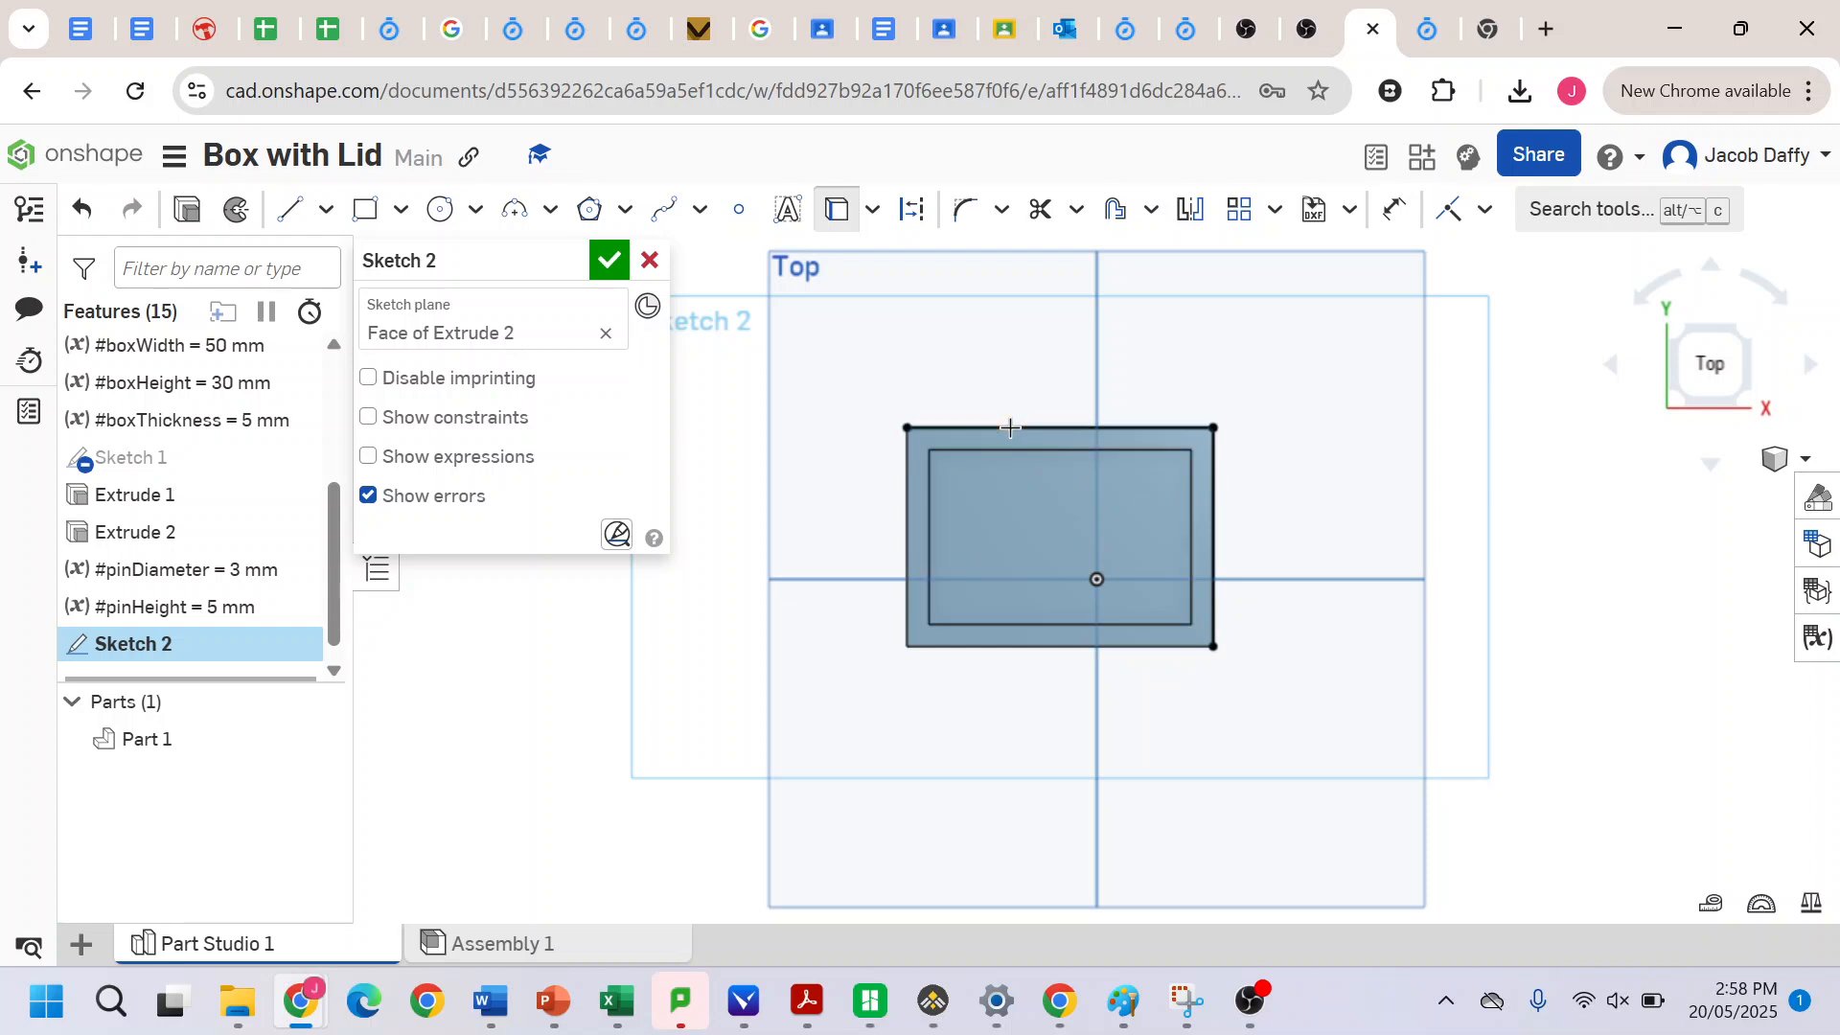
left_click(907, 467)
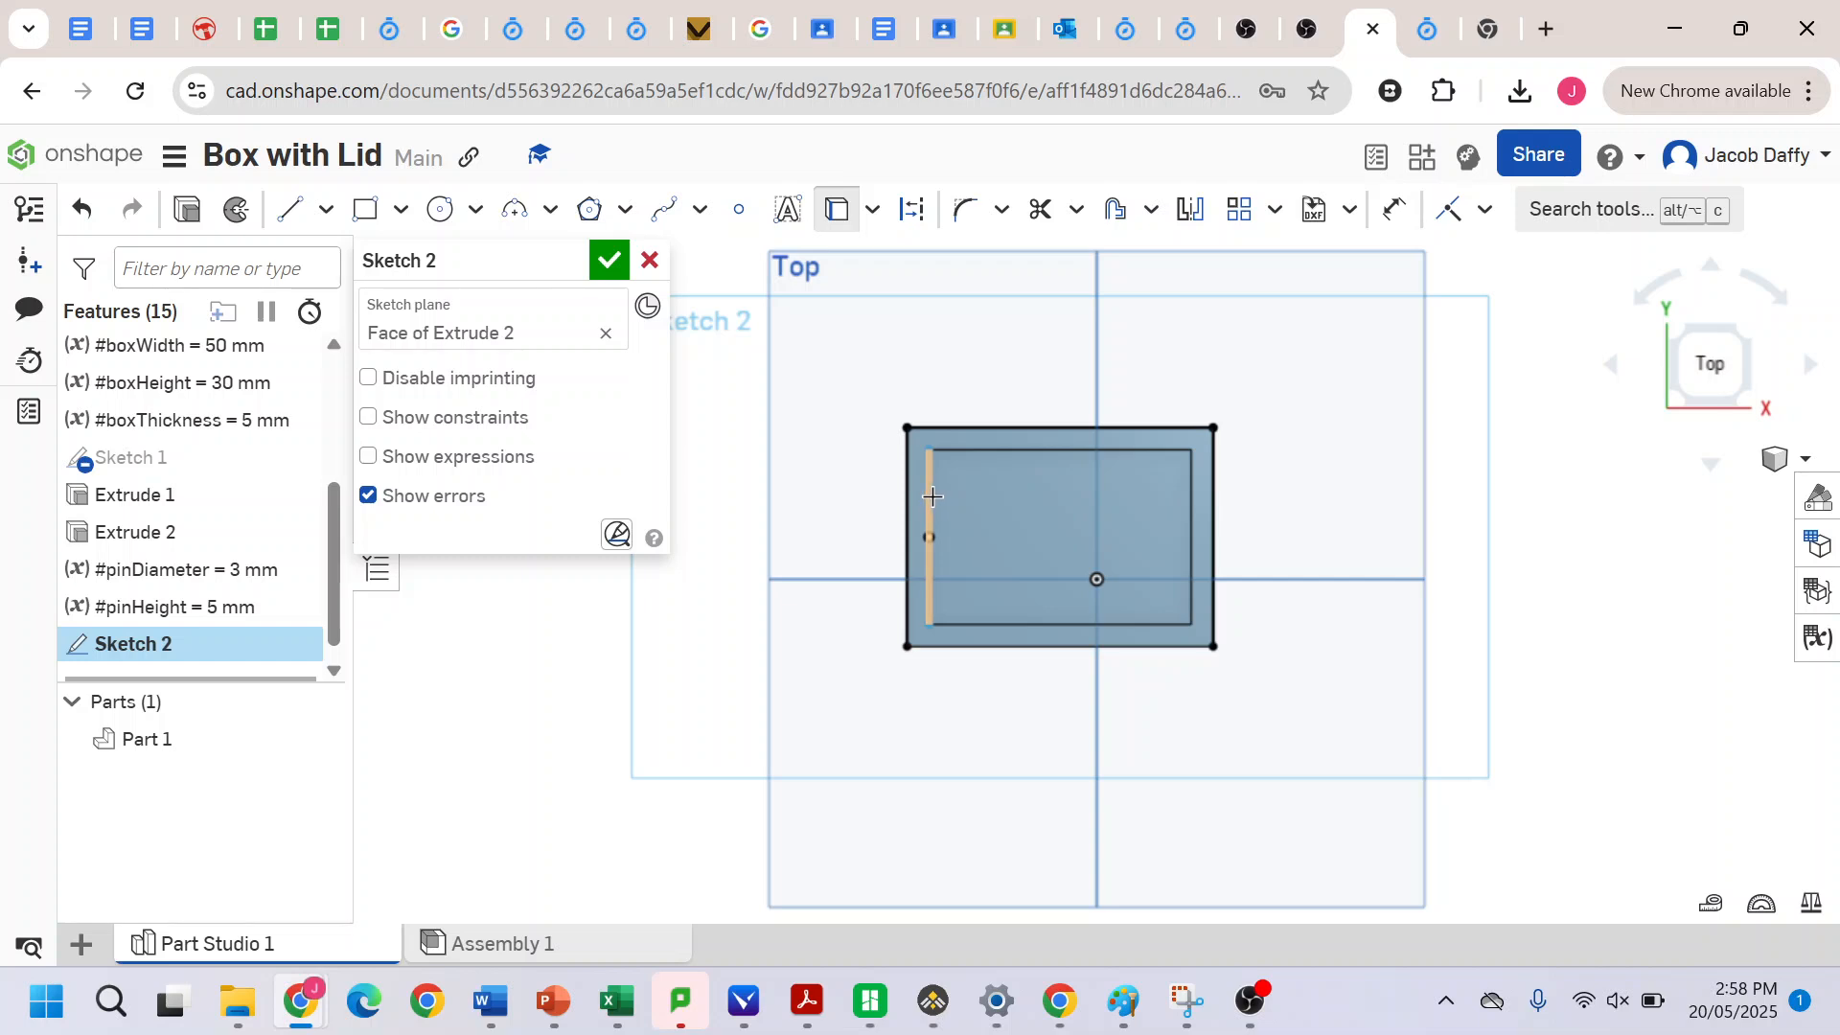
left_click(990, 466)
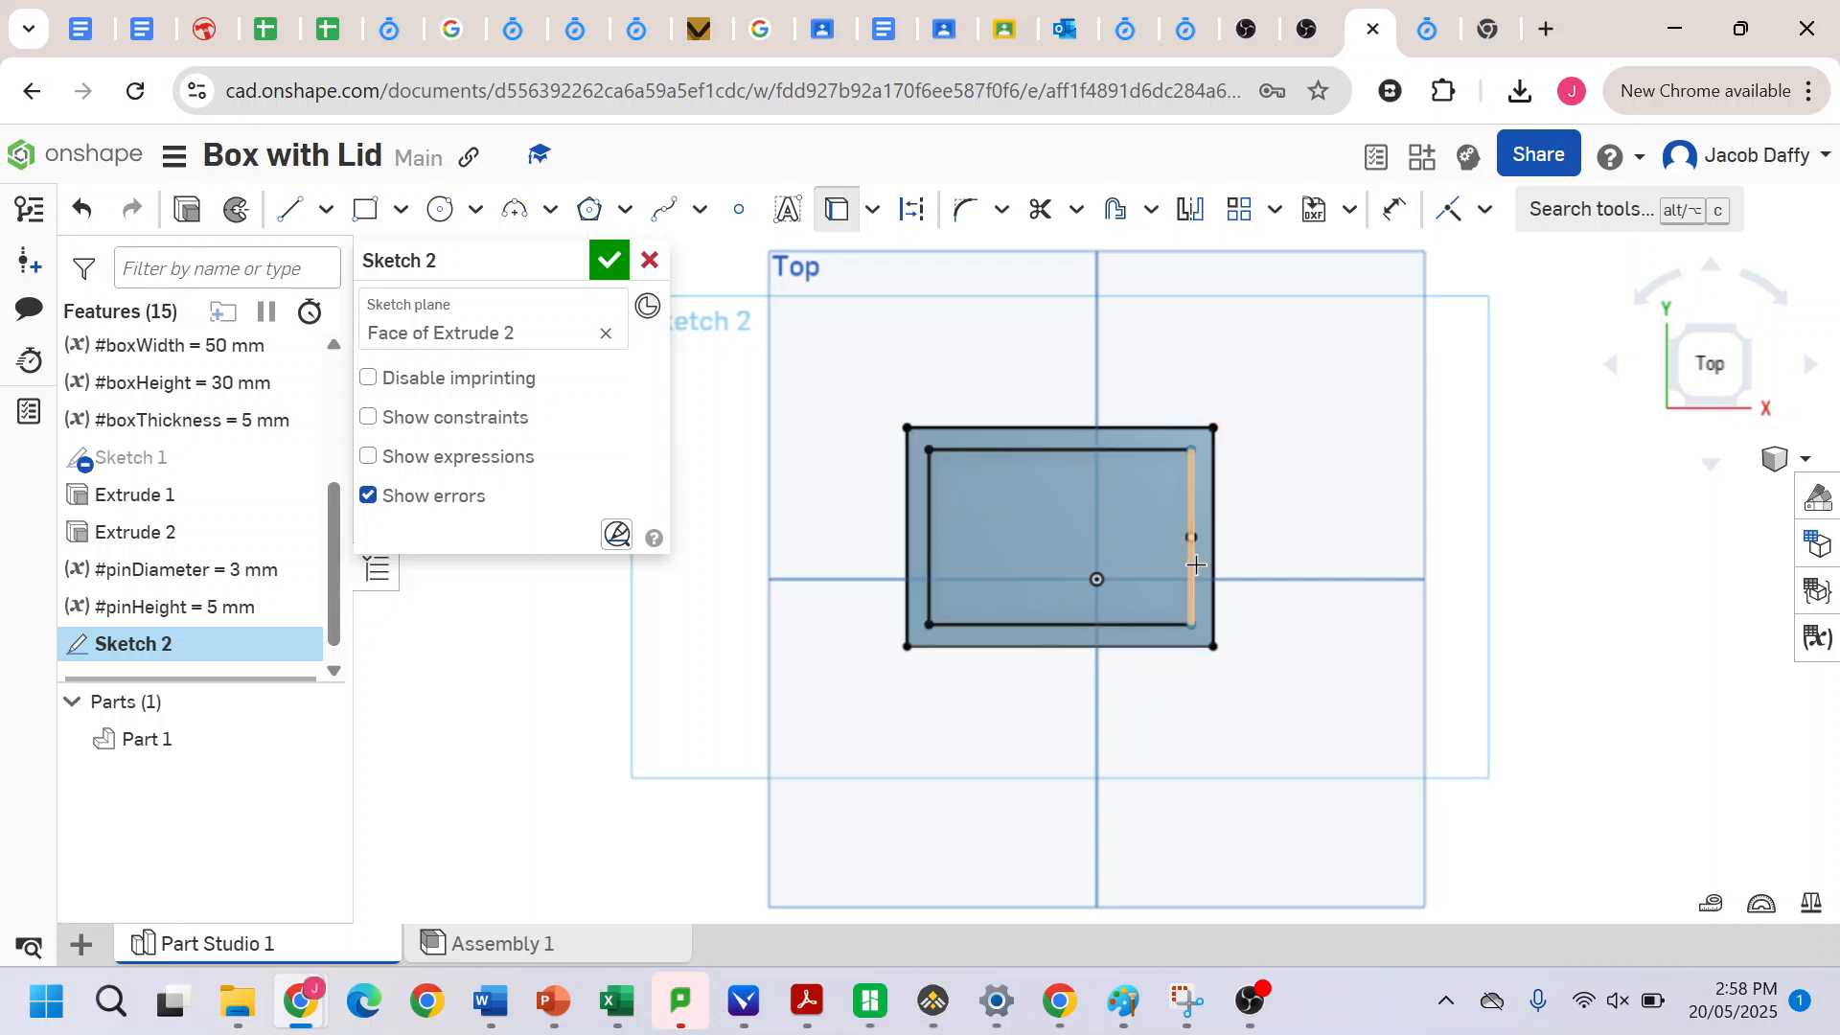
left_click(999, 645)
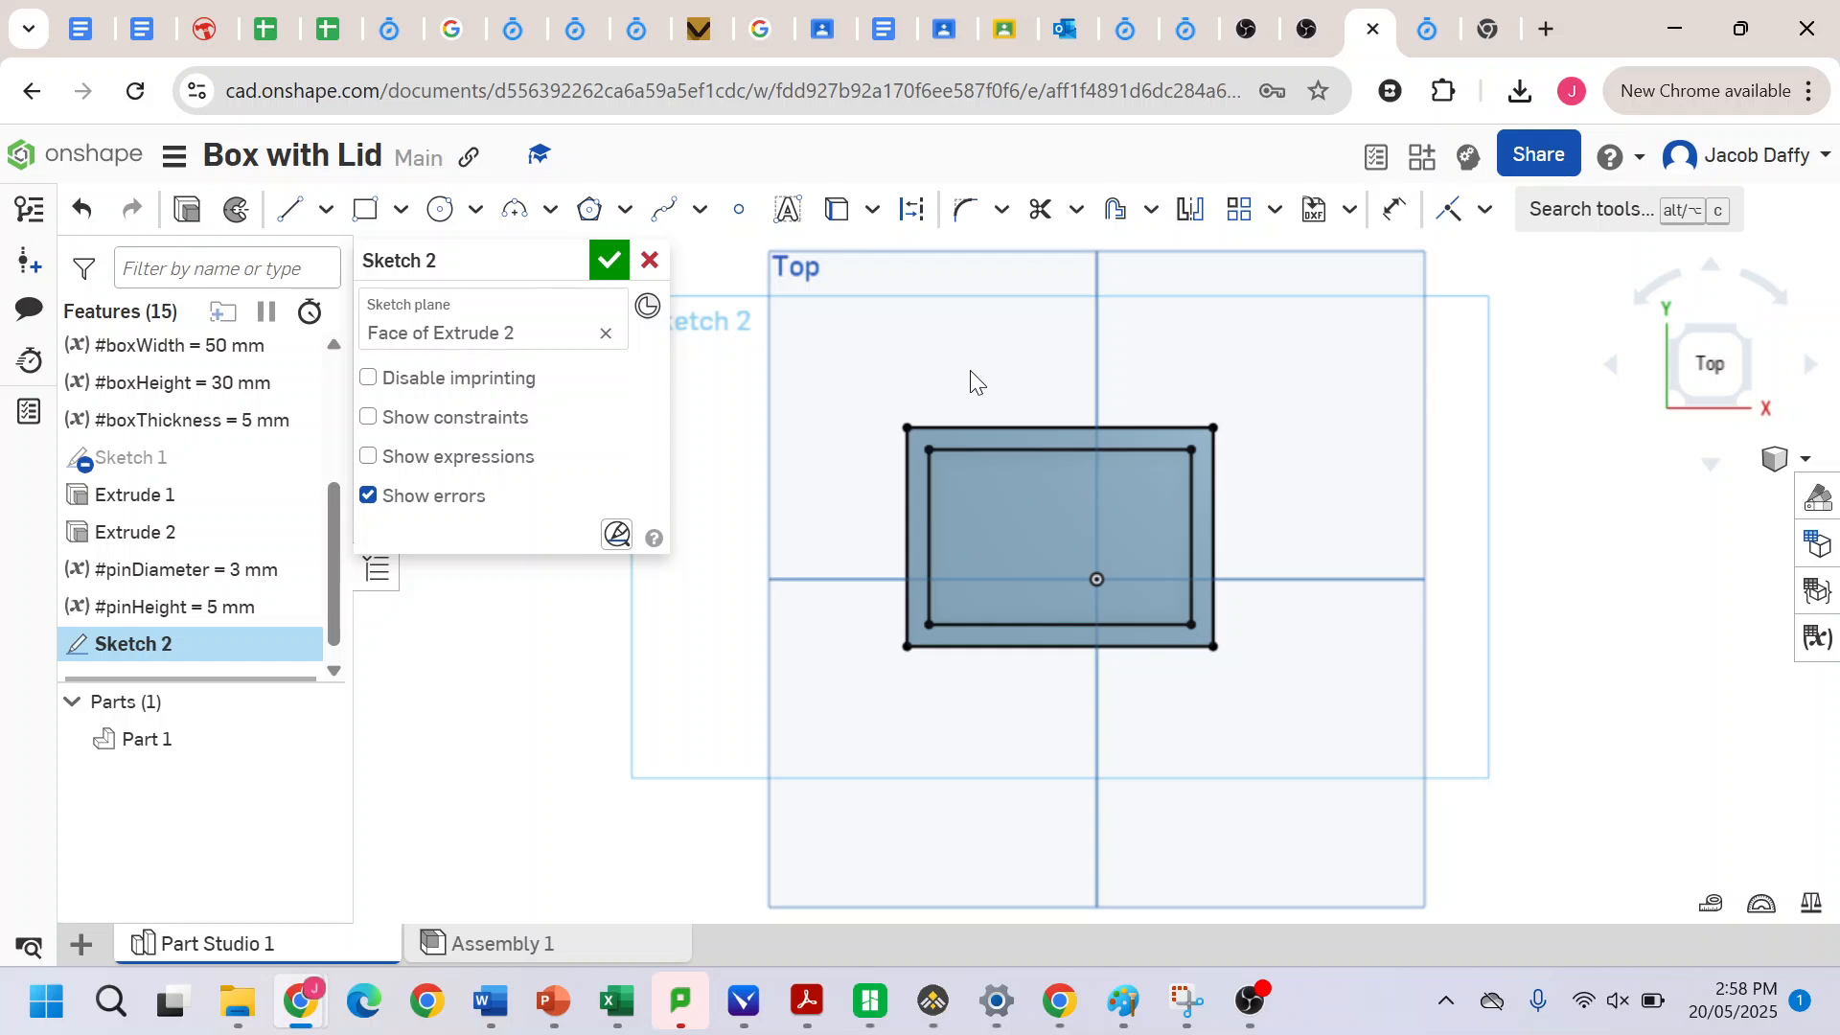
- Draw a diagonal line joining the upper-left outer corner of the rim to the matching inner corner
scroll(969, 369, "up", 5)
scroll(969, 370, "down", 3)
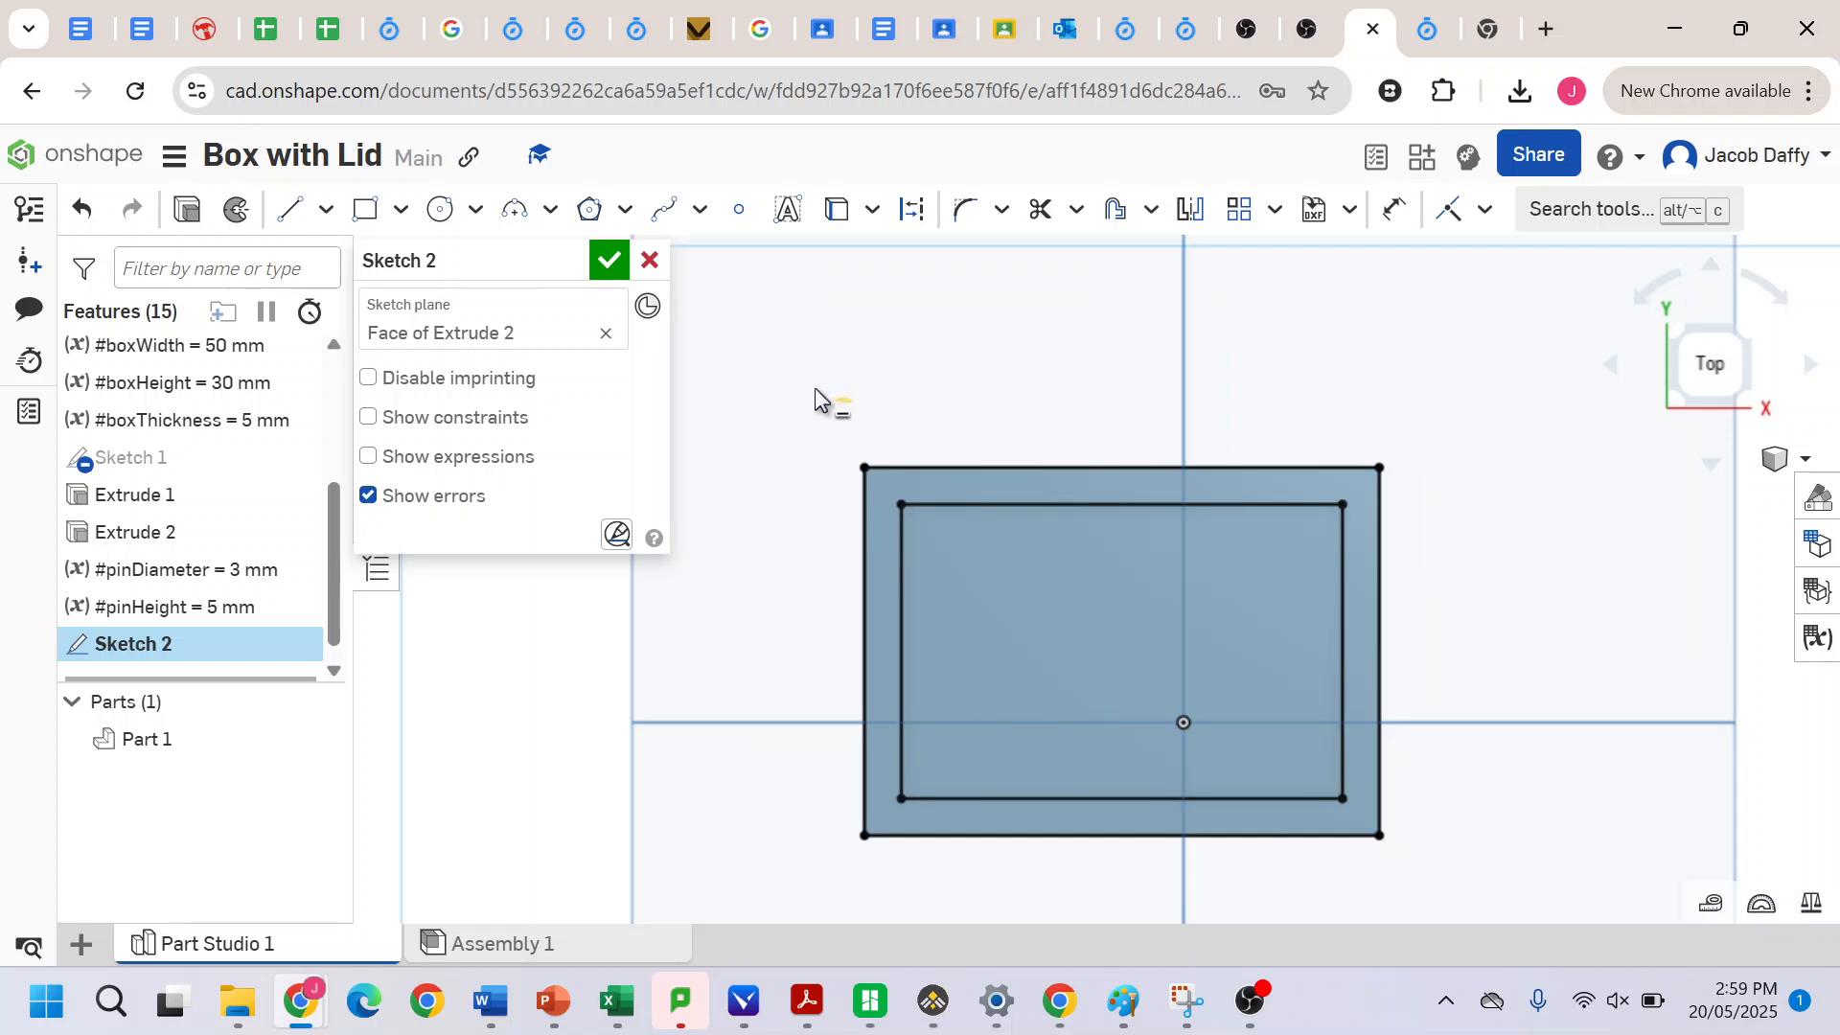
mouse_move(806, 391)
middle_mouse_down()
mouse_move(708, 356)
mouse_move(802, 320)
mouse_move(893, 335)
mouse_move(877, 343)
middle_mouse_up()
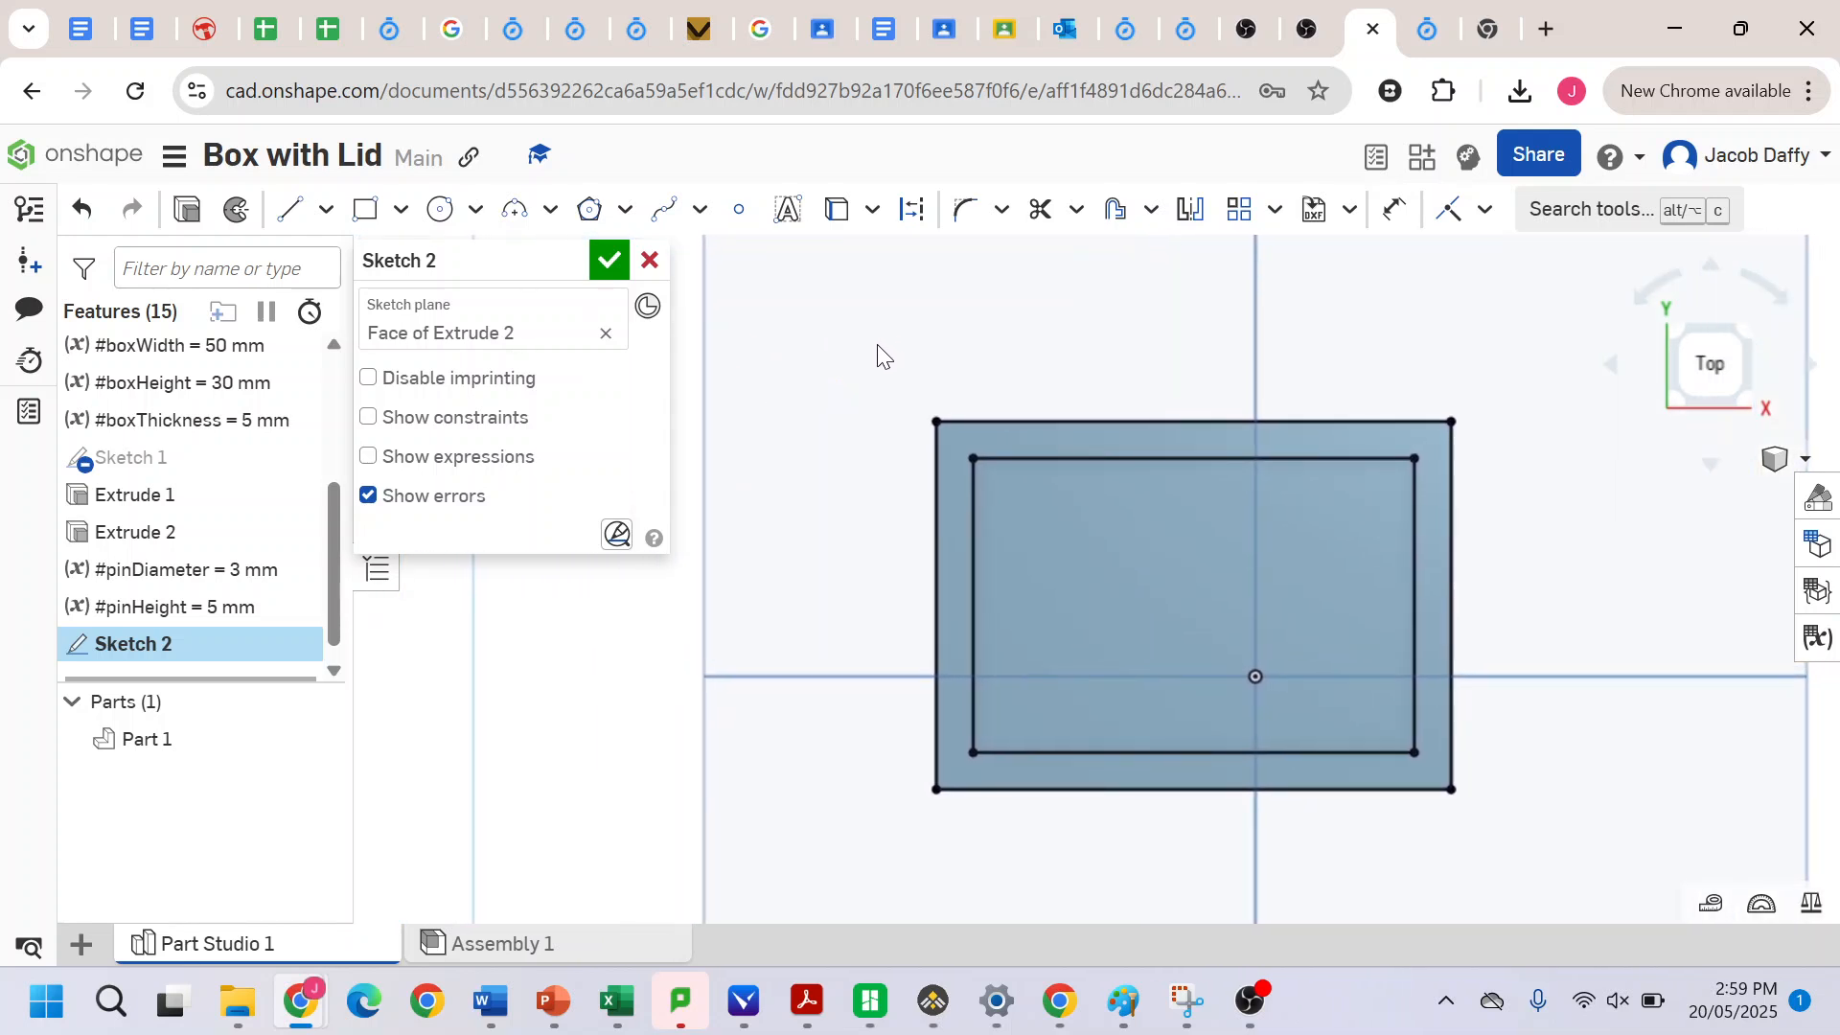
left_click(935, 423)
scroll(940, 423, "up", 6)
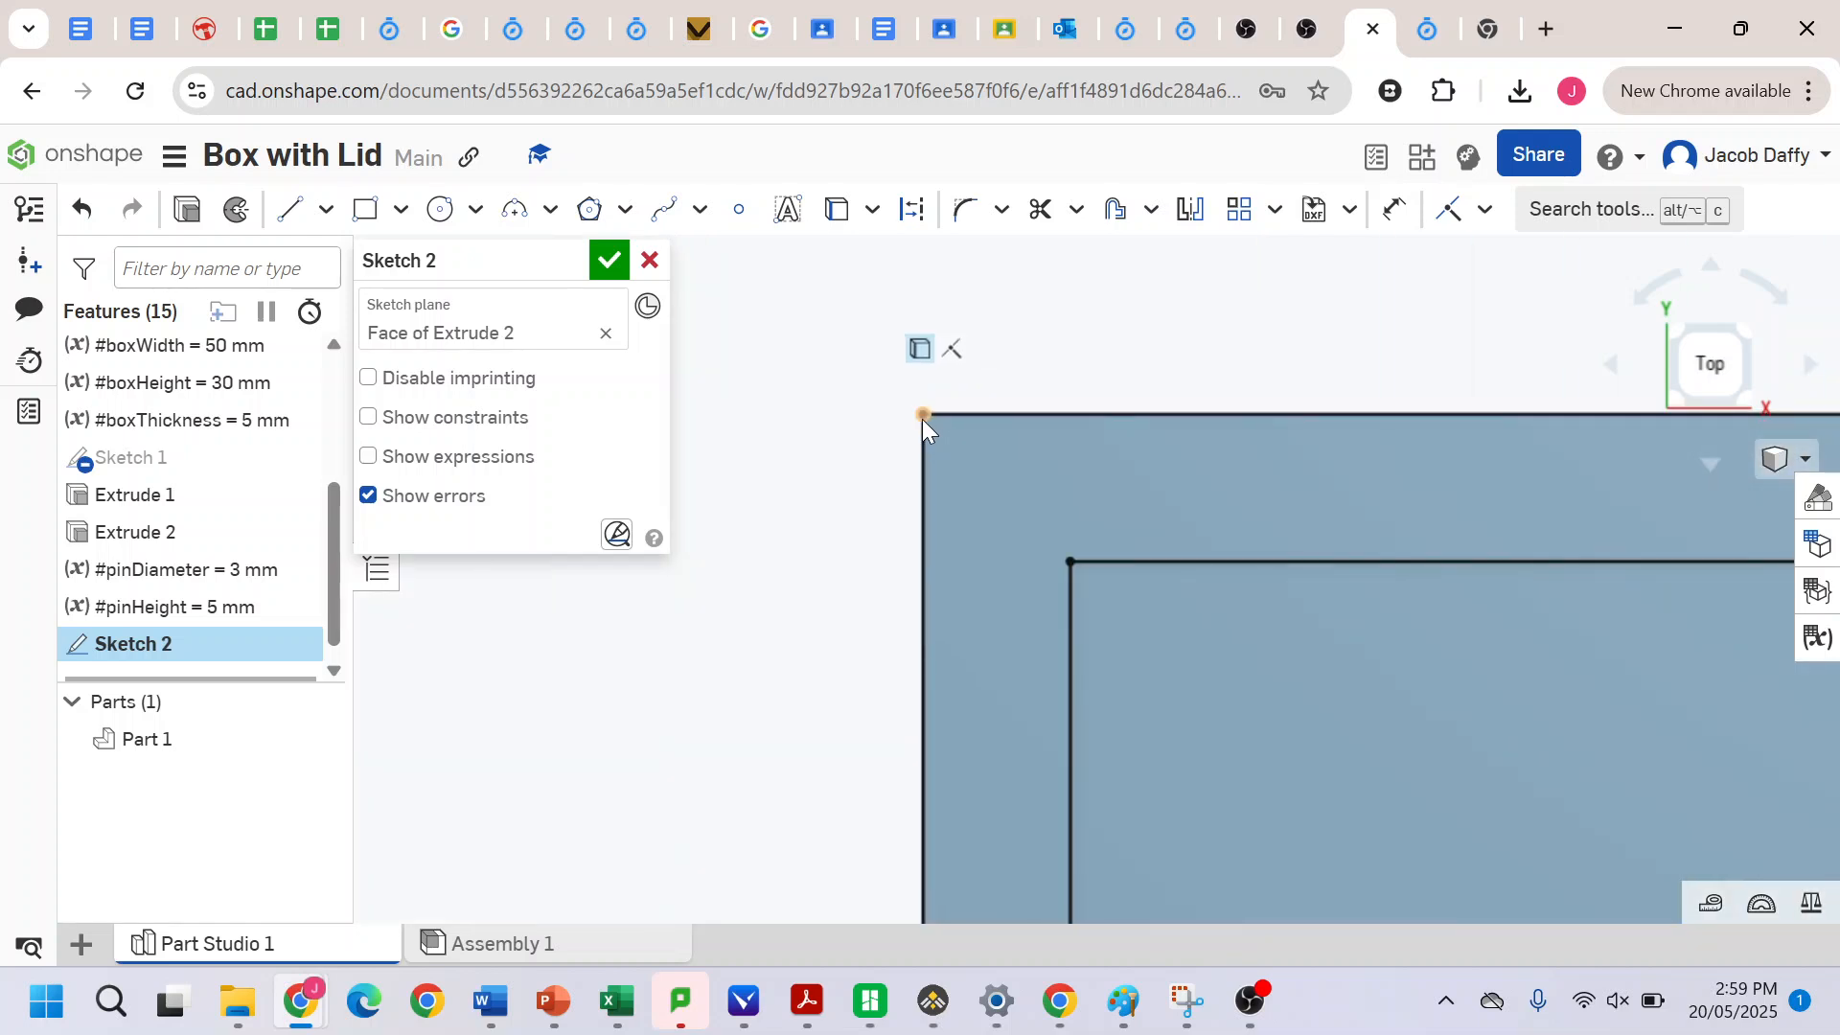
left_click(294, 217)
left_click(922, 413)
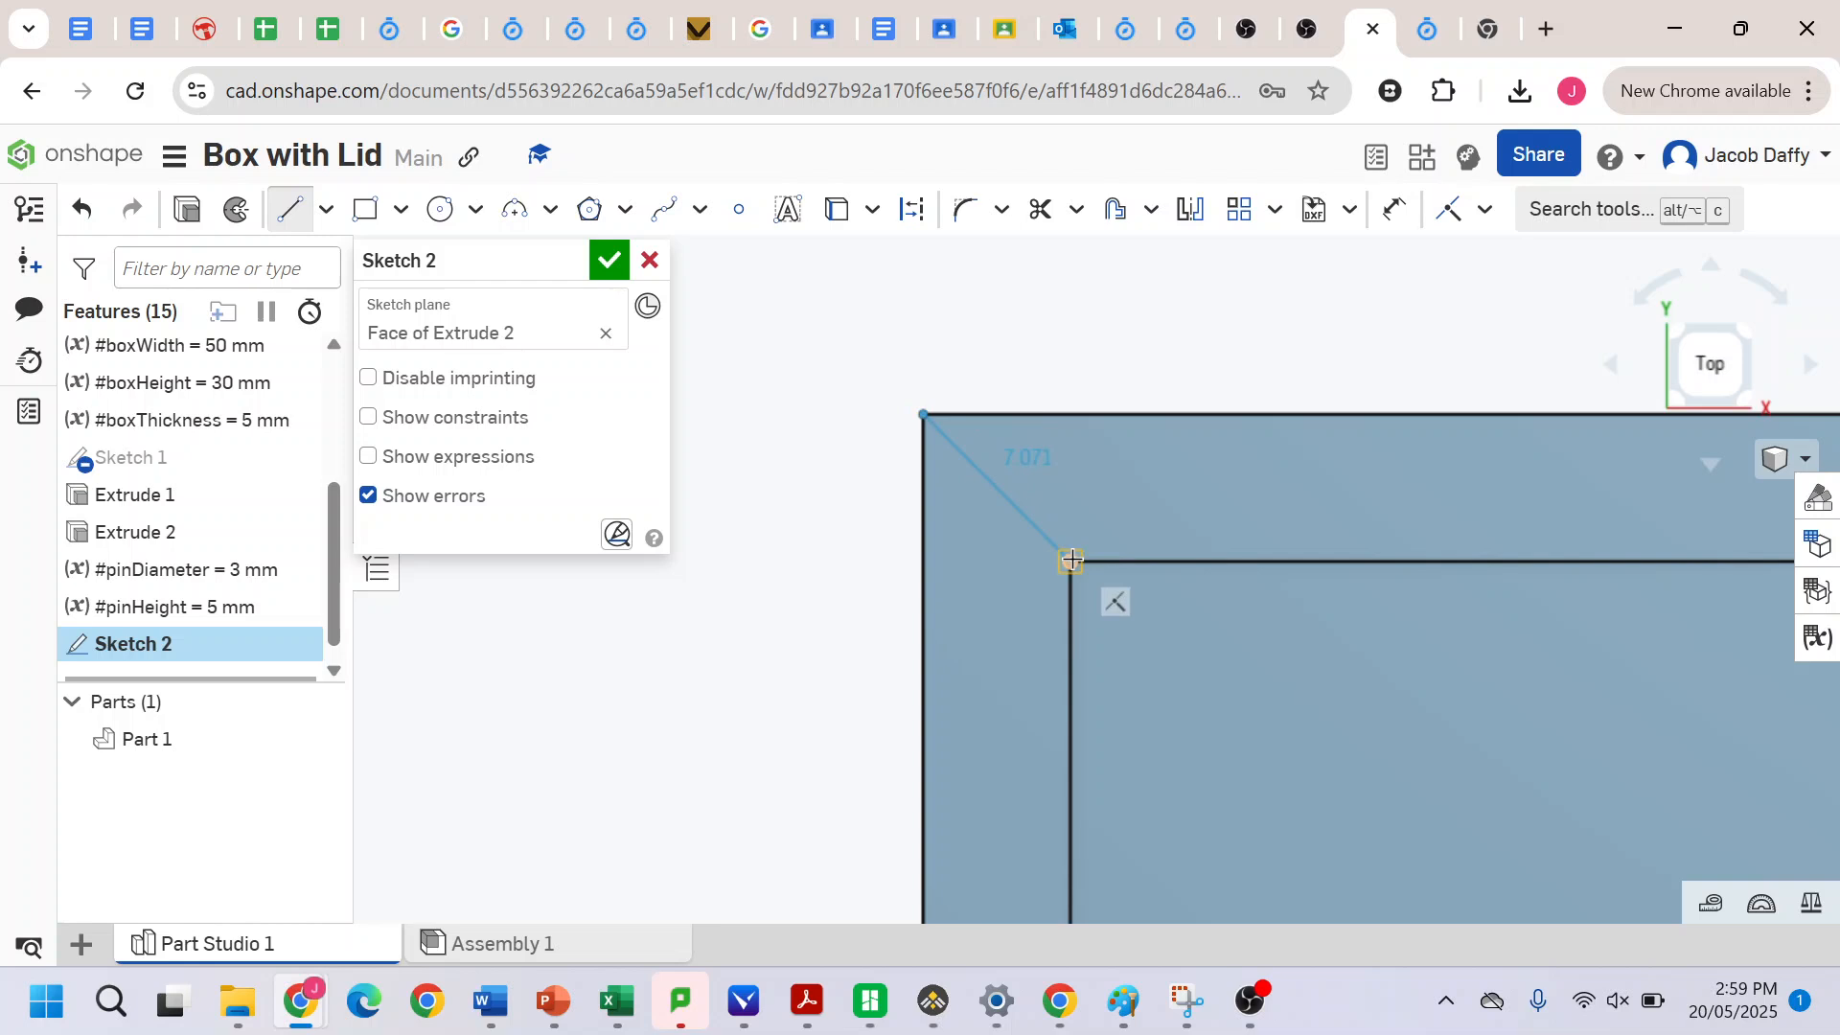
left_click(1071, 560)
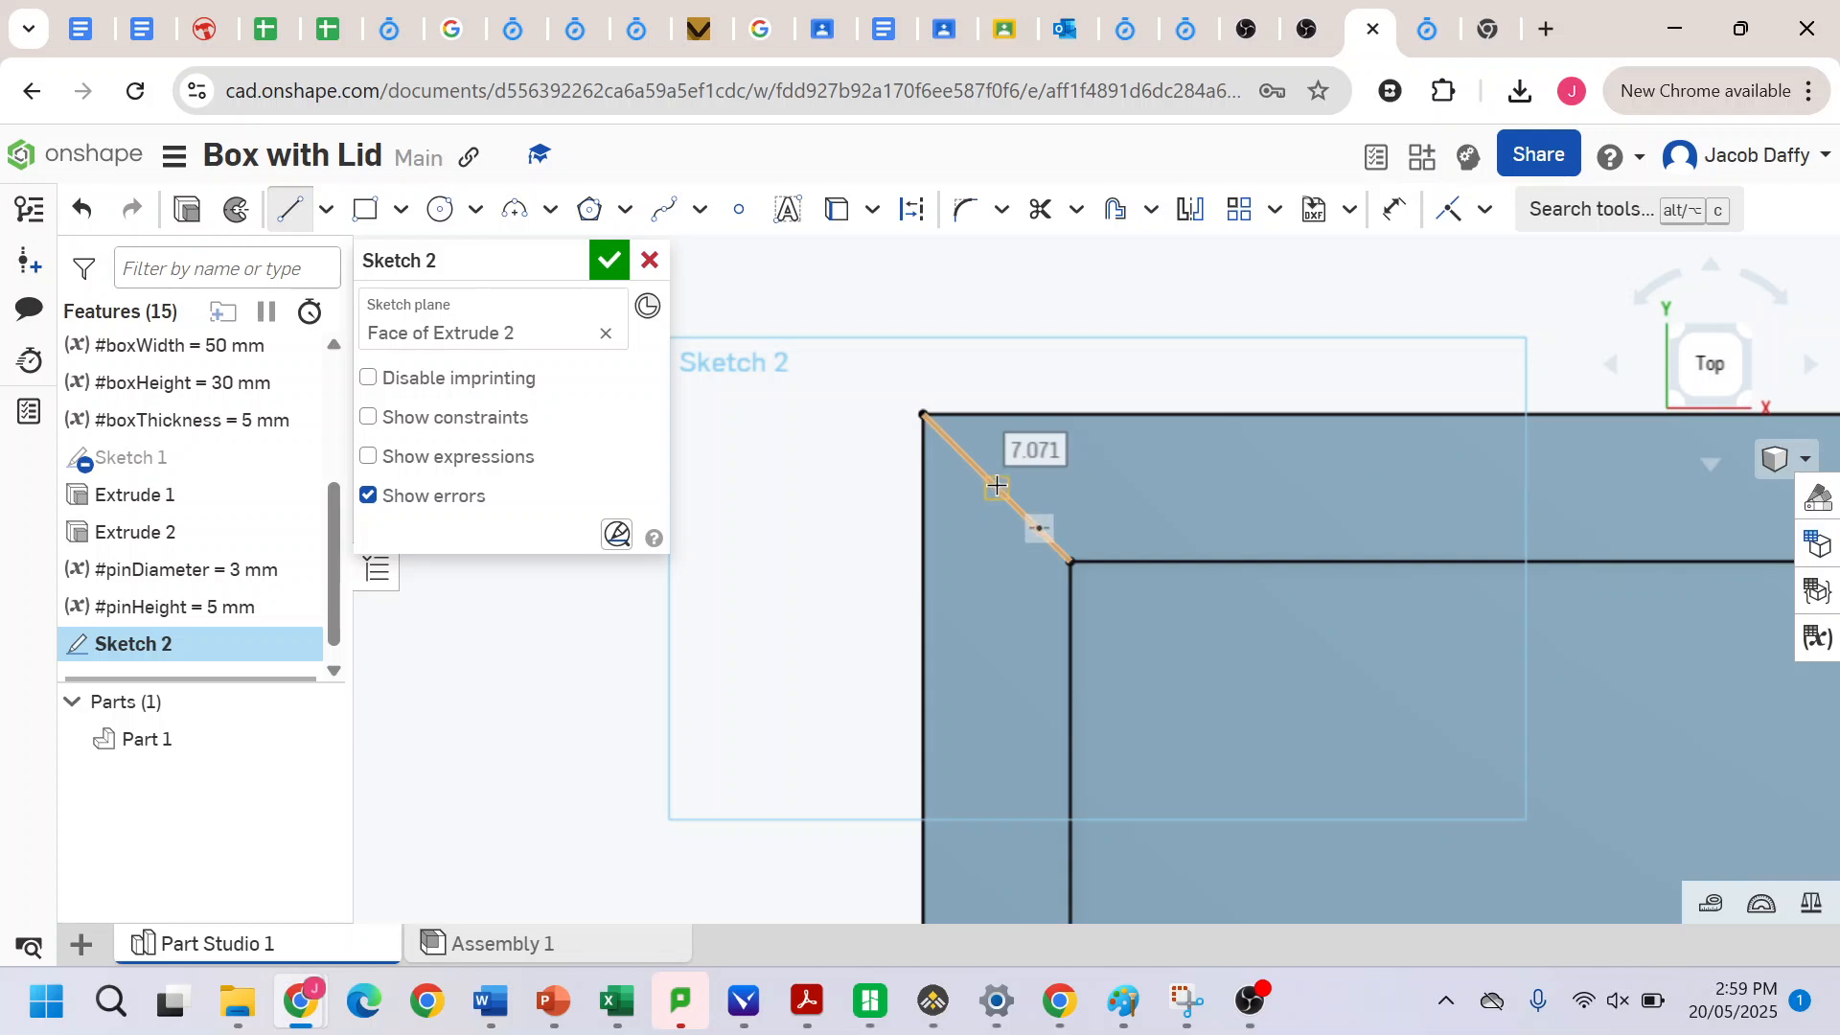
- Draw a circle about 3.4 mm in diameter centred on the midpoint of the upper-left corner diagonal
left_click(439, 209)
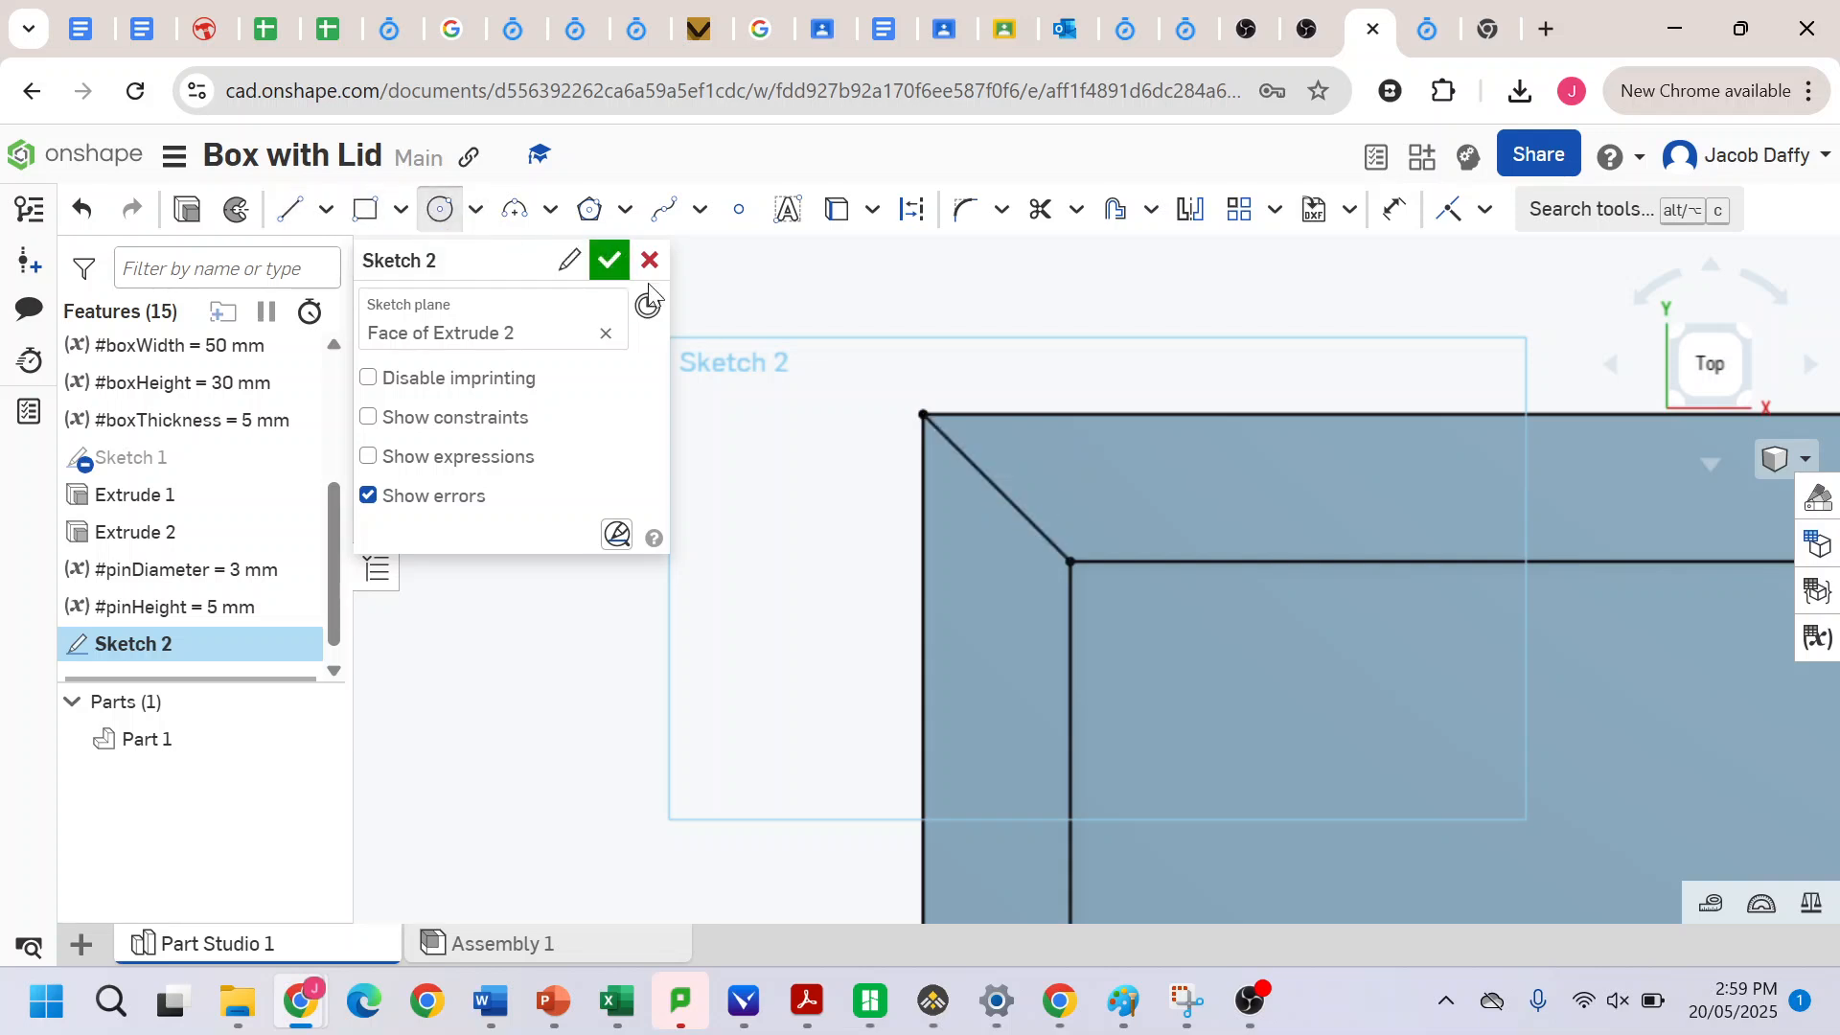
left_click(997, 489)
left_click(1040, 465)
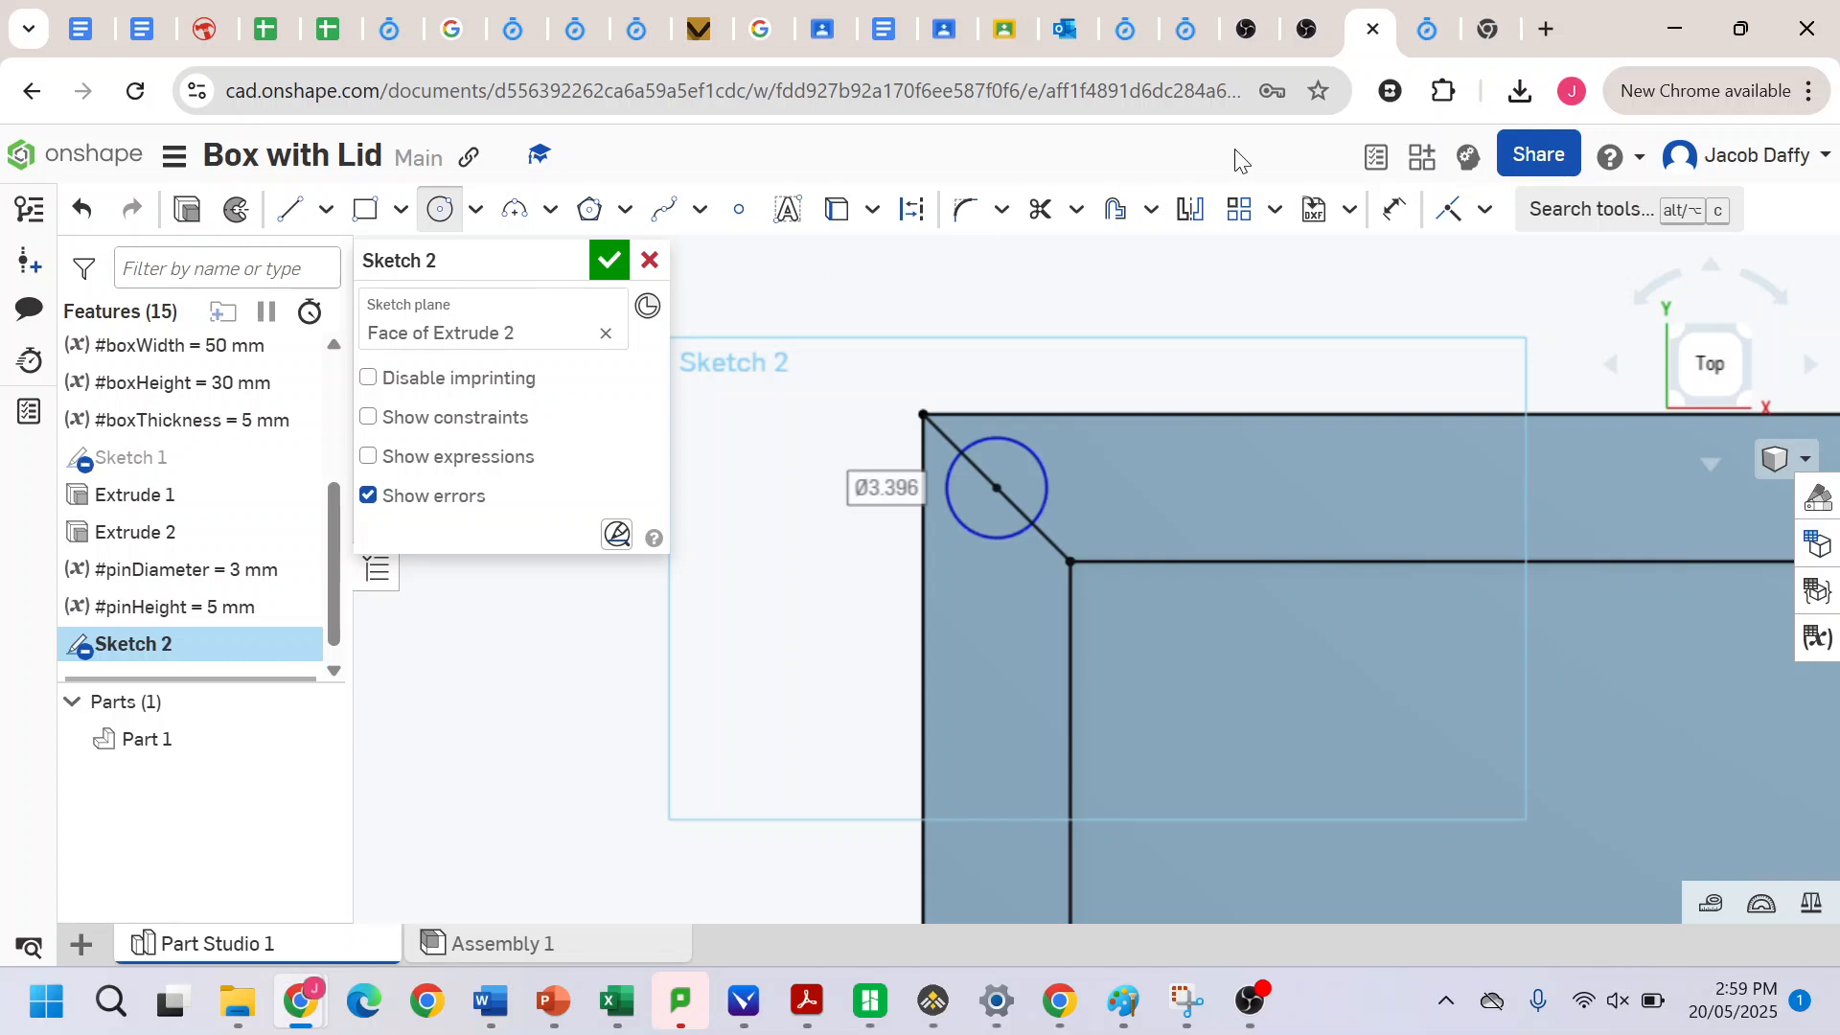
- Dimension the upper-left corner circle's diameter with the variable #pinDiameter
left_click(1394, 215)
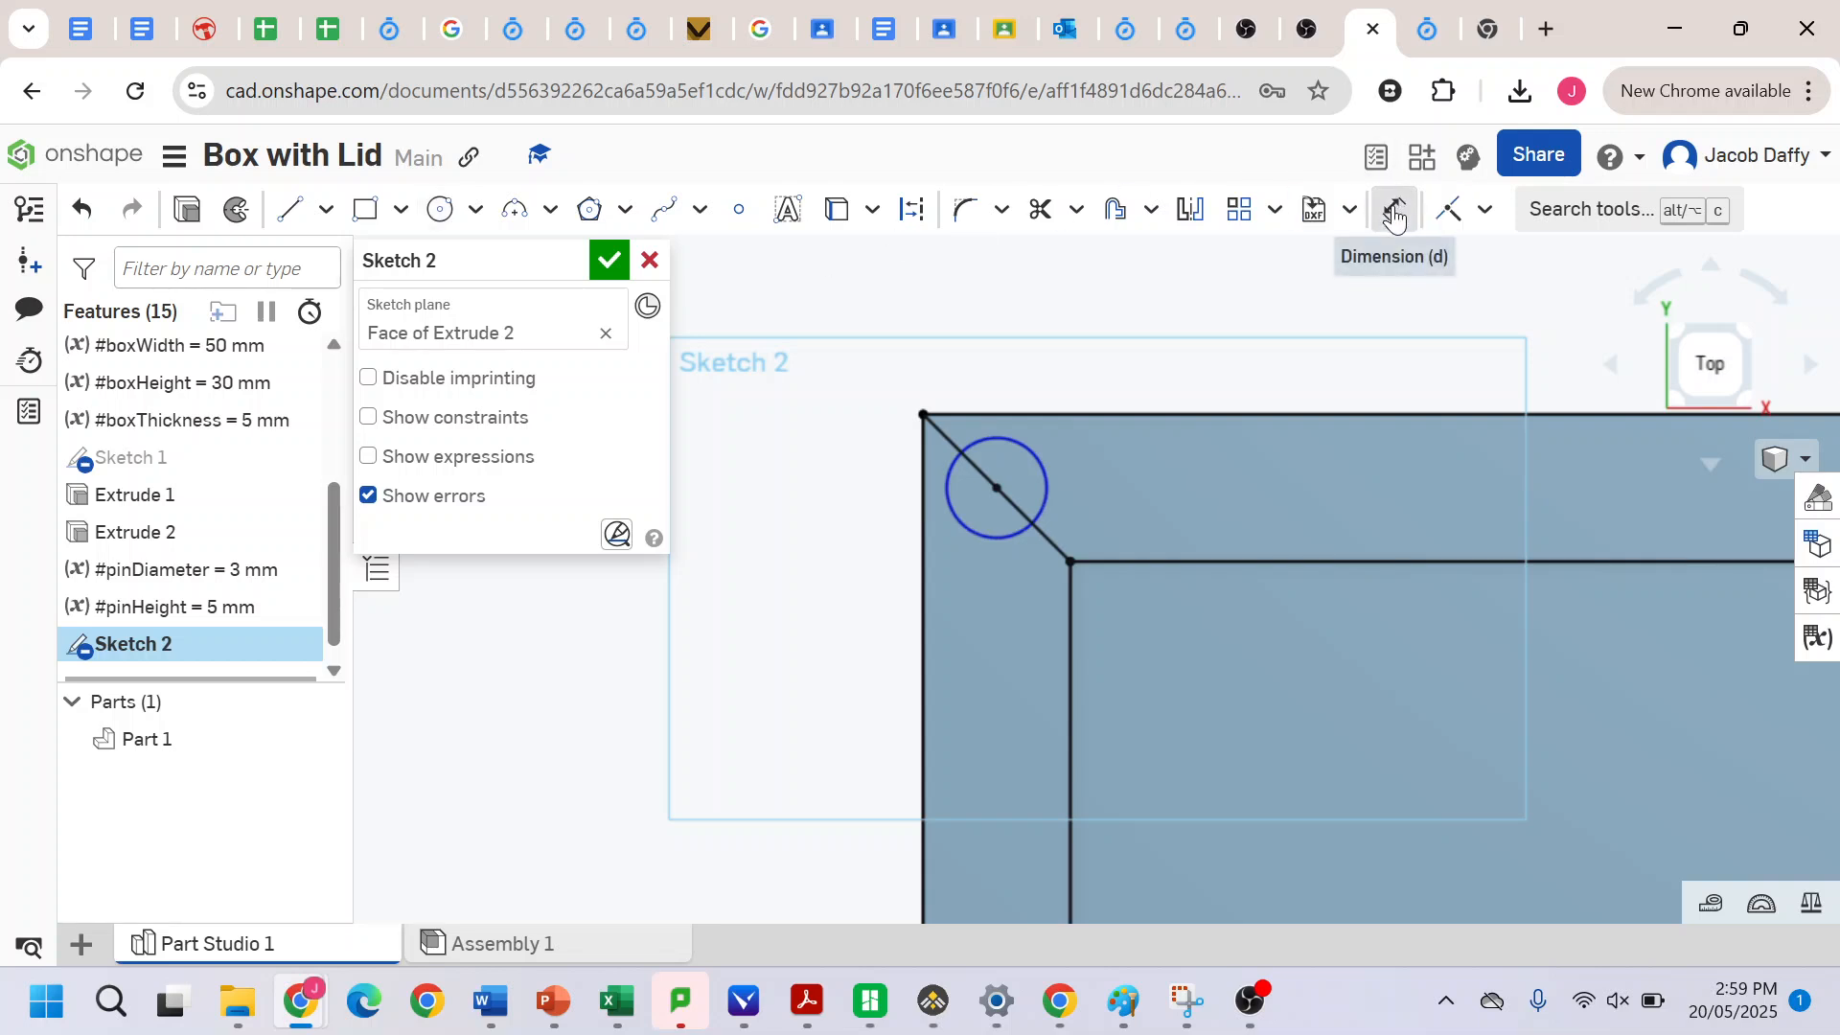
left_click(960, 460)
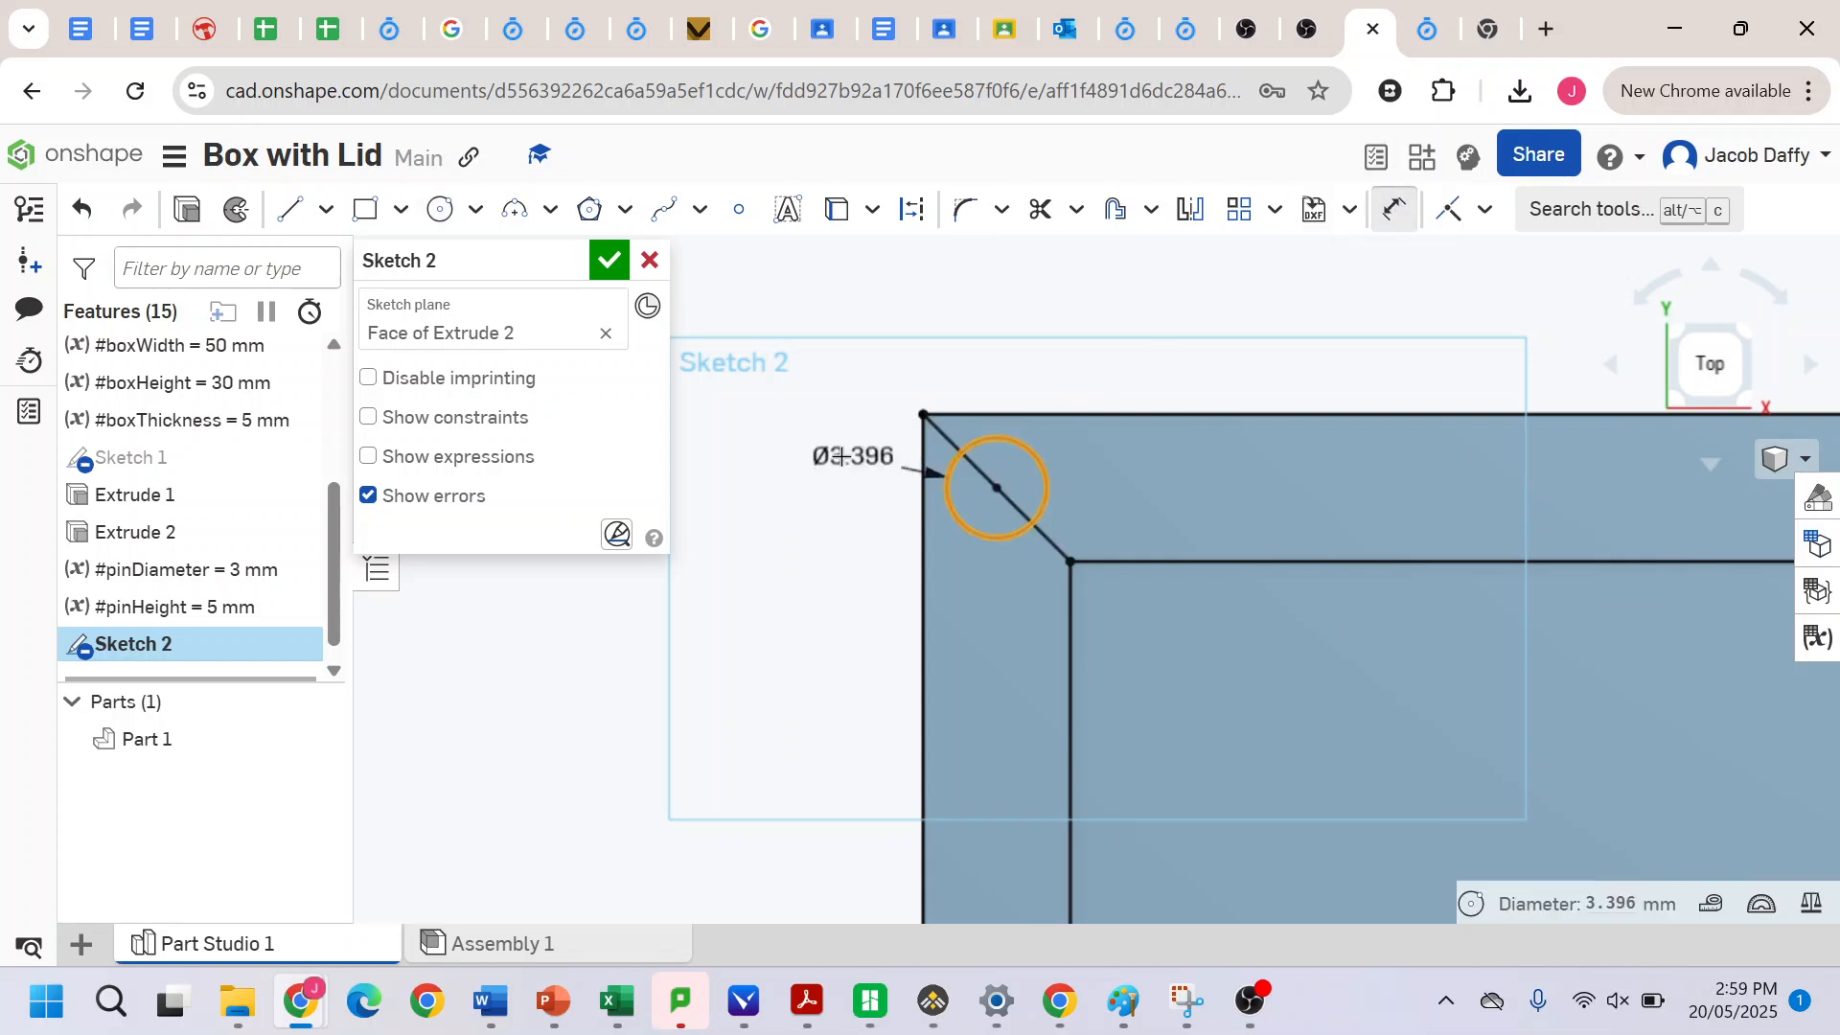
left_click(812, 459)
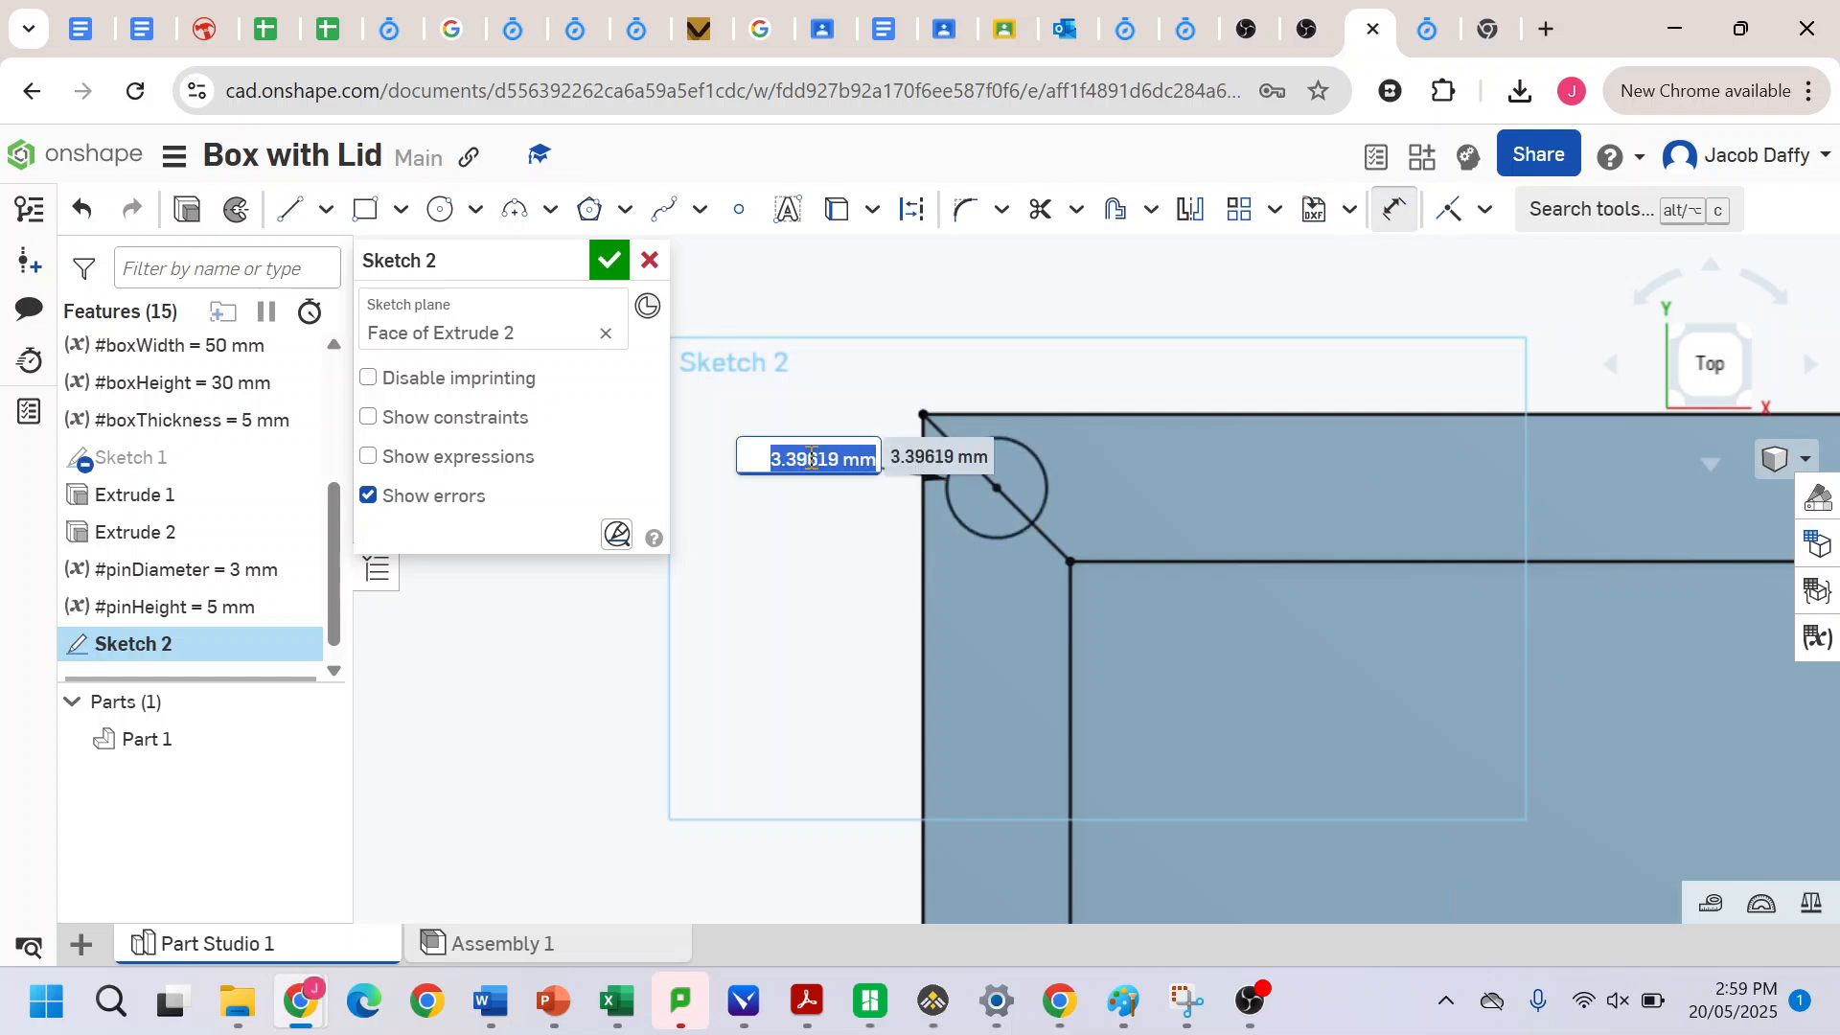
type("#p")
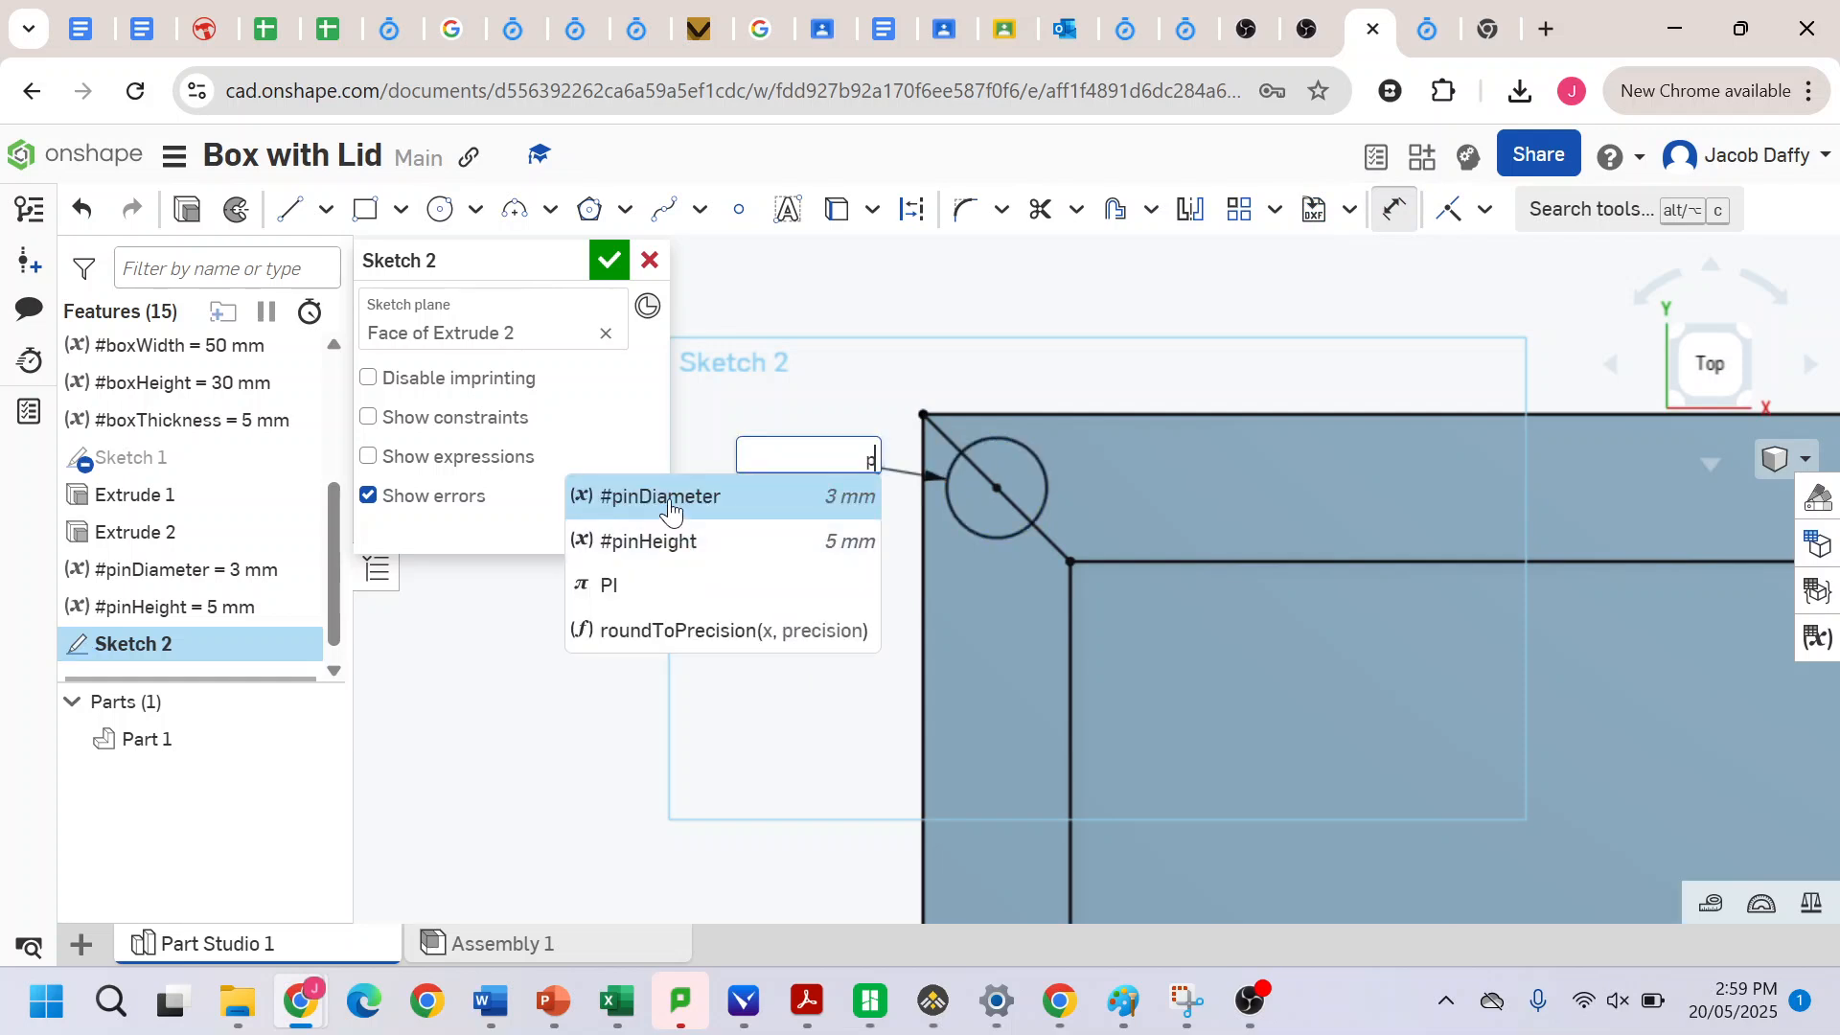
left_click(668, 498)
key("Return")
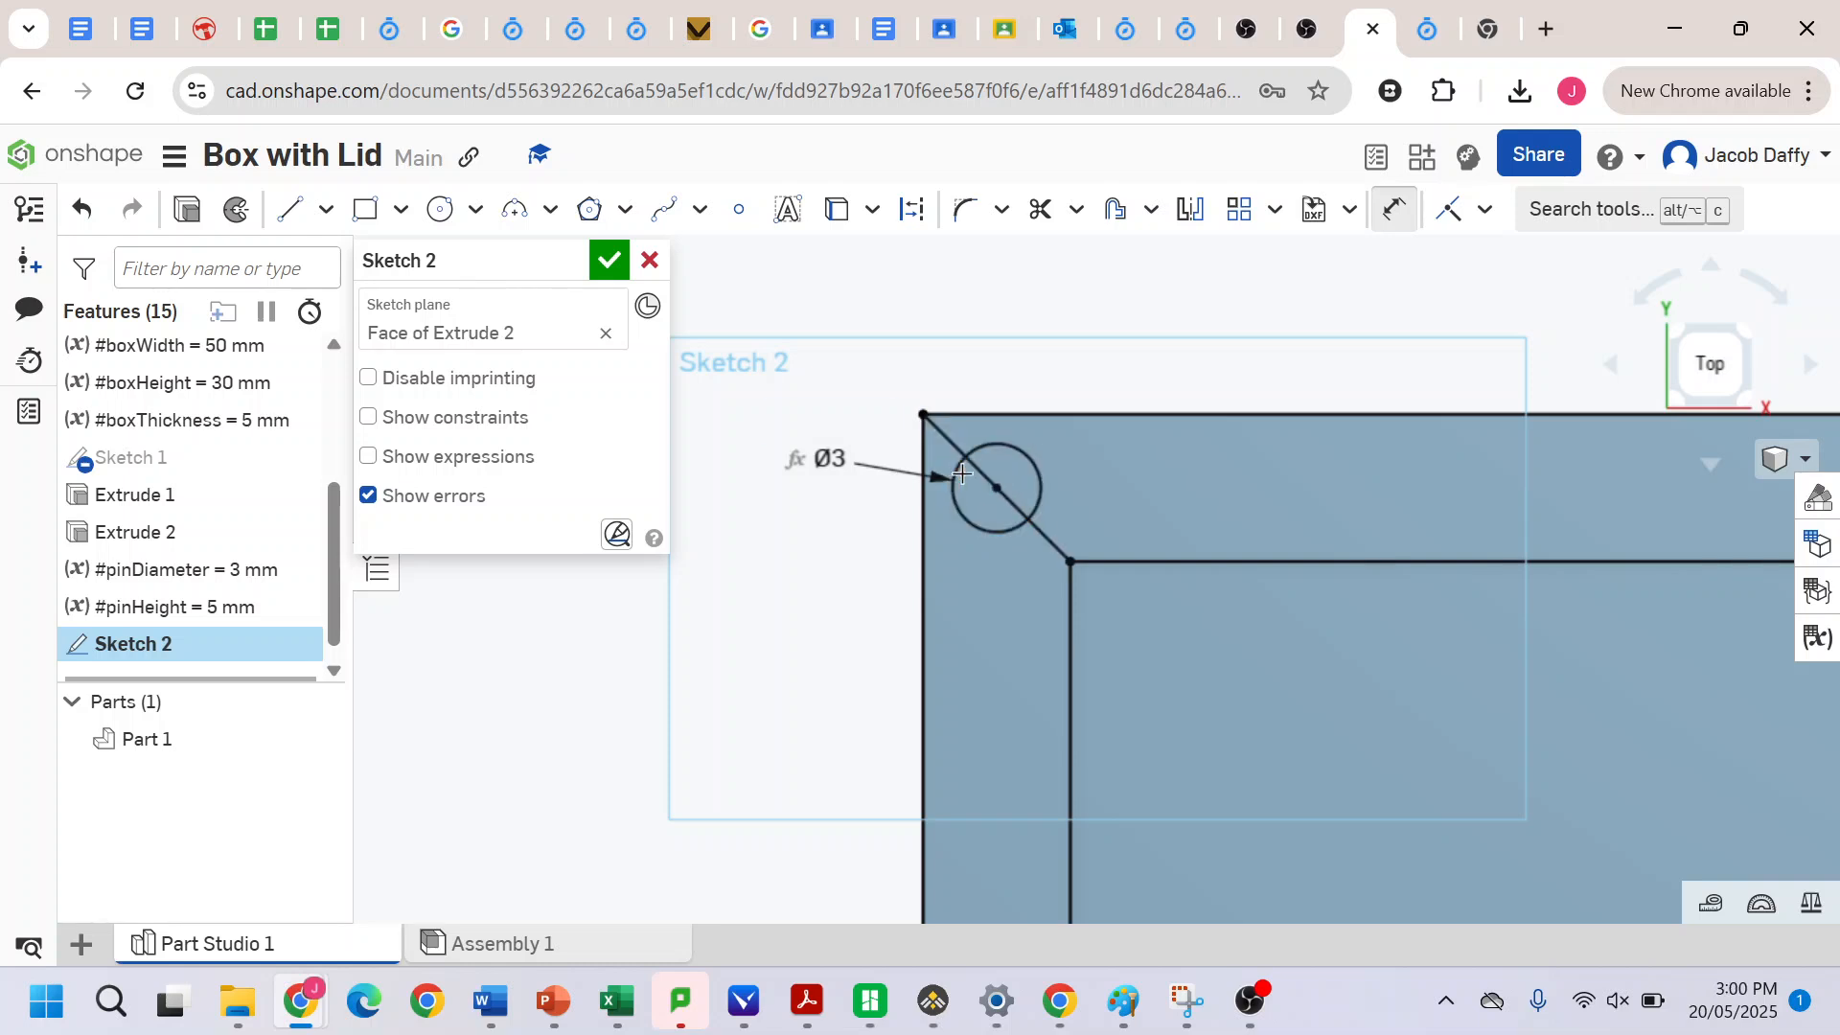
- Draw a diagonal line joining the rim's lower-right inner corner to the matching outer corner
scroll(956, 475, "up", 3)
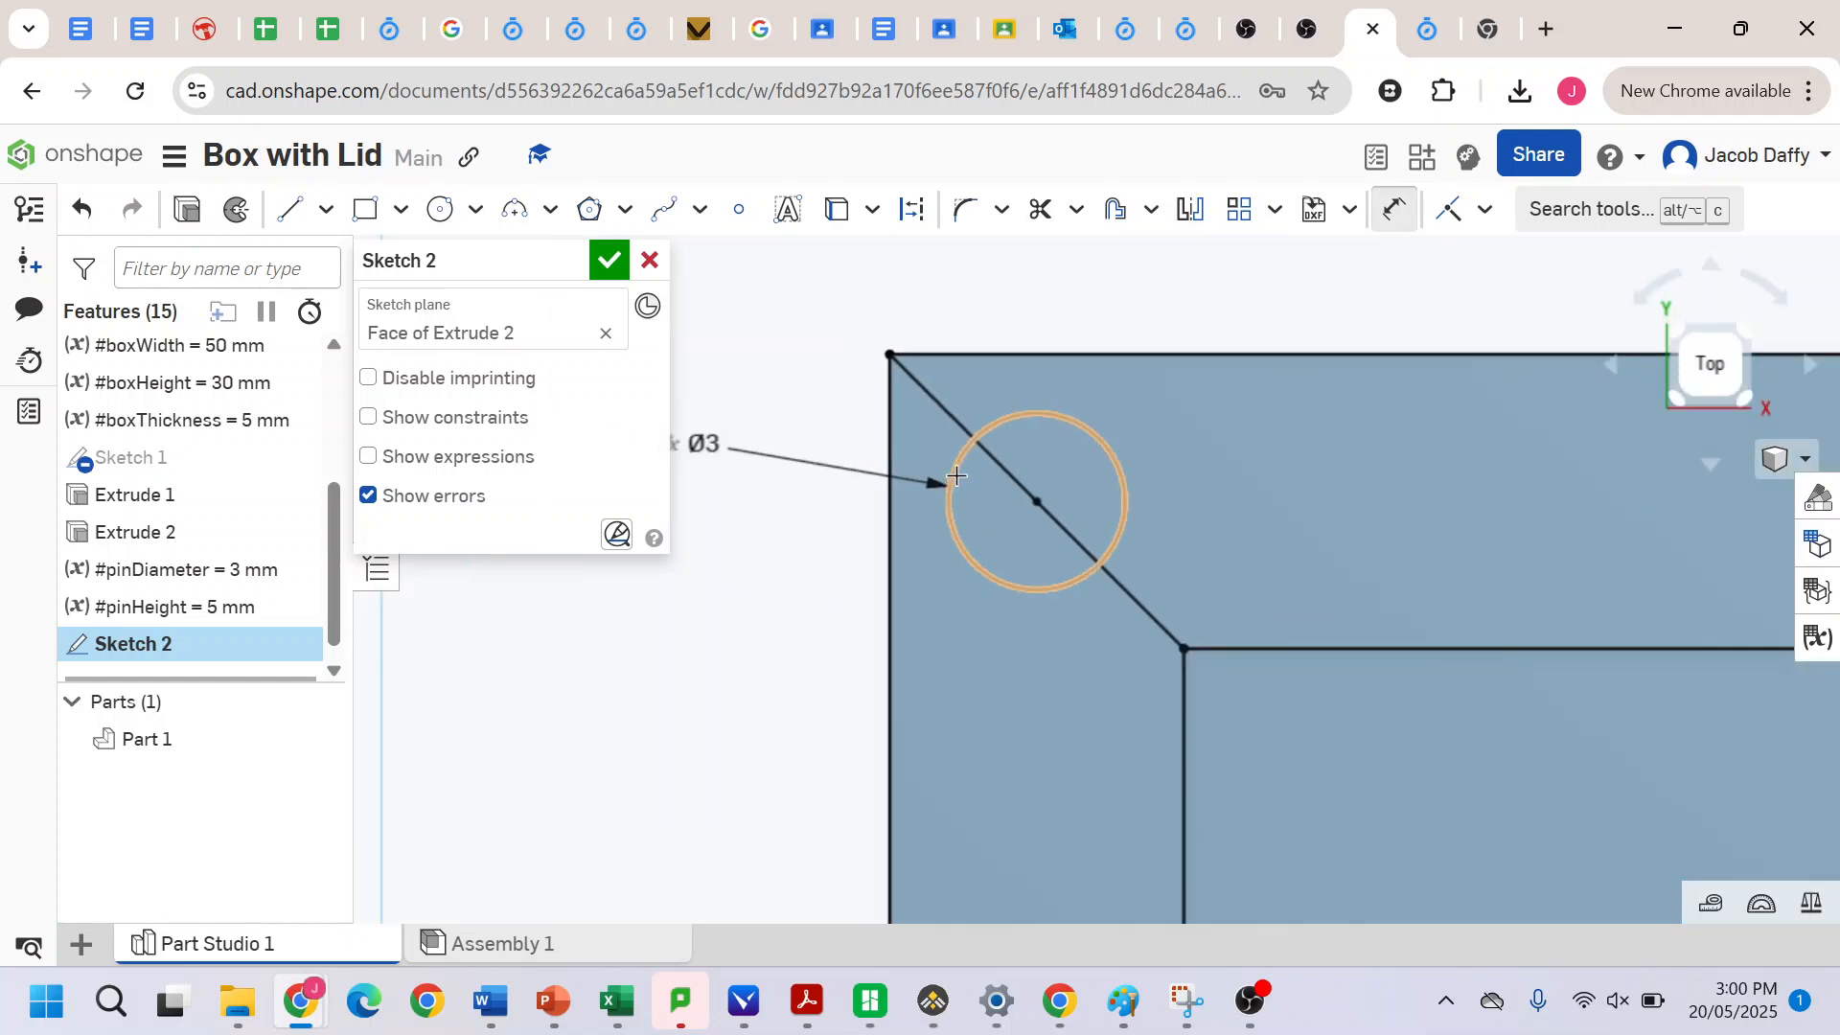
scroll(956, 476, "down", 3)
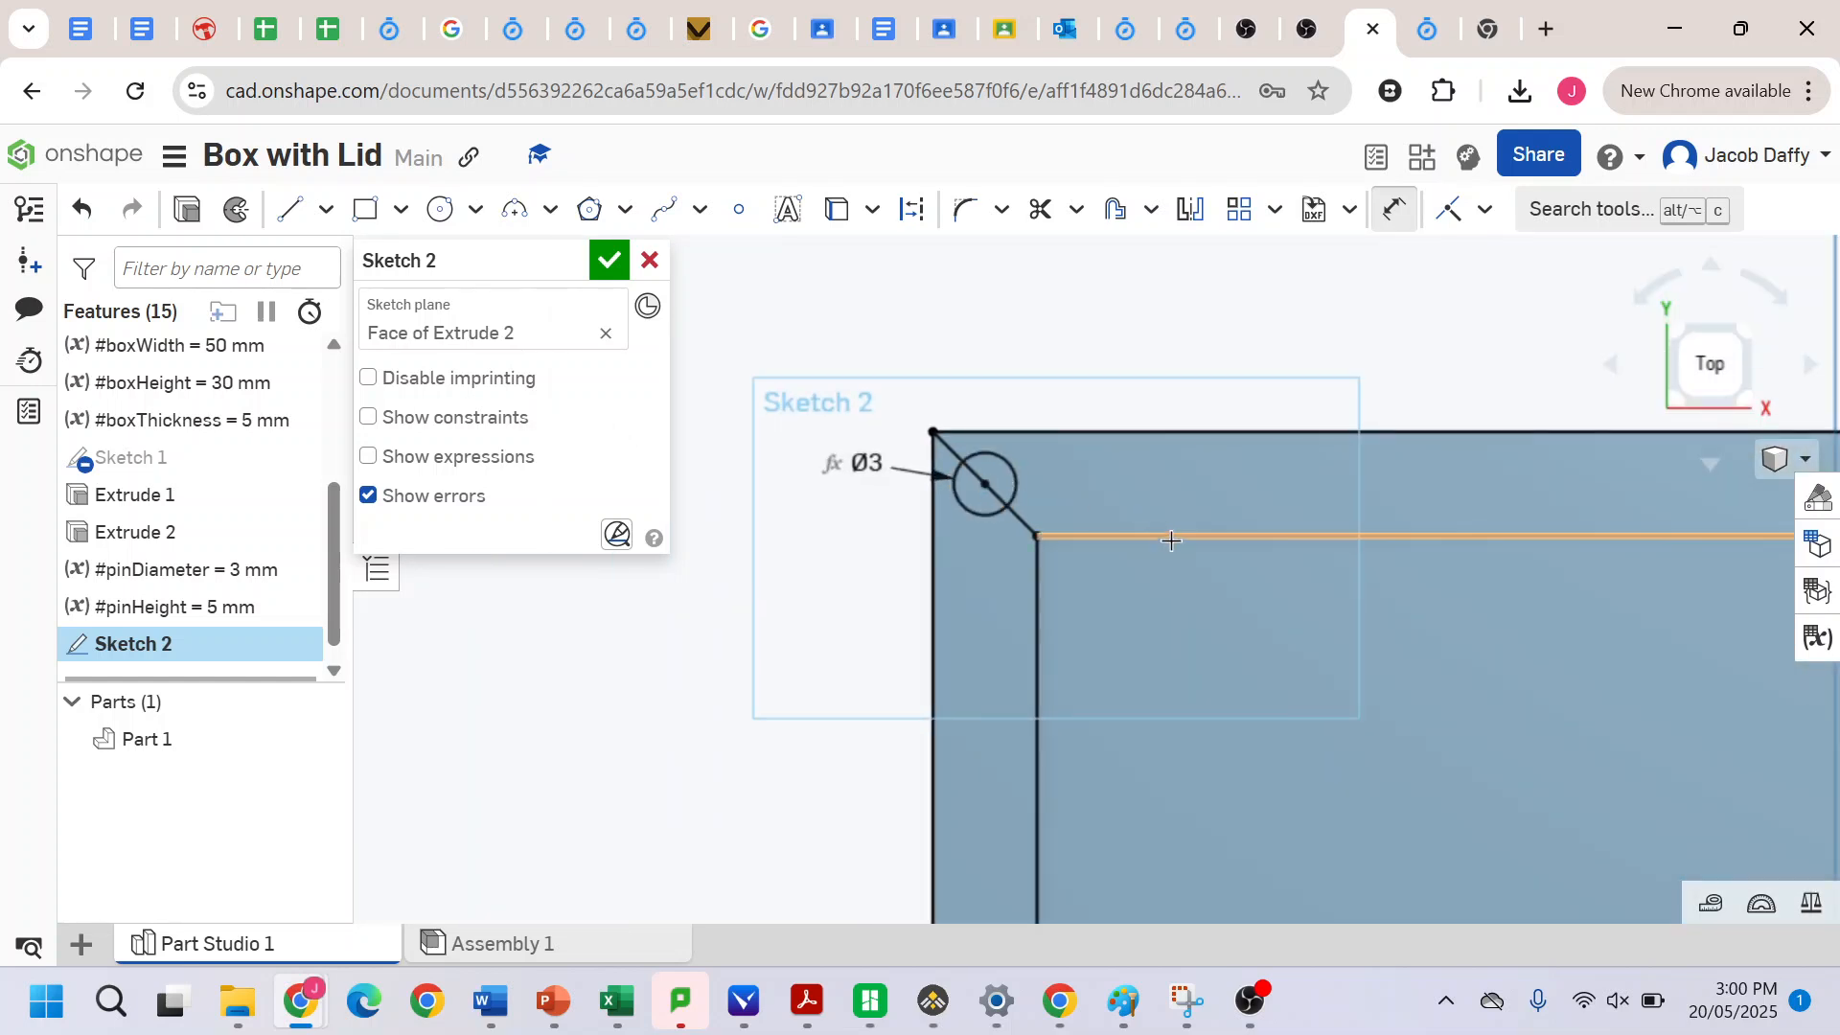
middle_click_drag(1167, 535, 603, 288)
mouse_move(1354, 638)
middle_mouse_down()
mouse_move(1063, 475)
mouse_move(1023, 425)
mouse_move(977, 255)
middle_mouse_up()
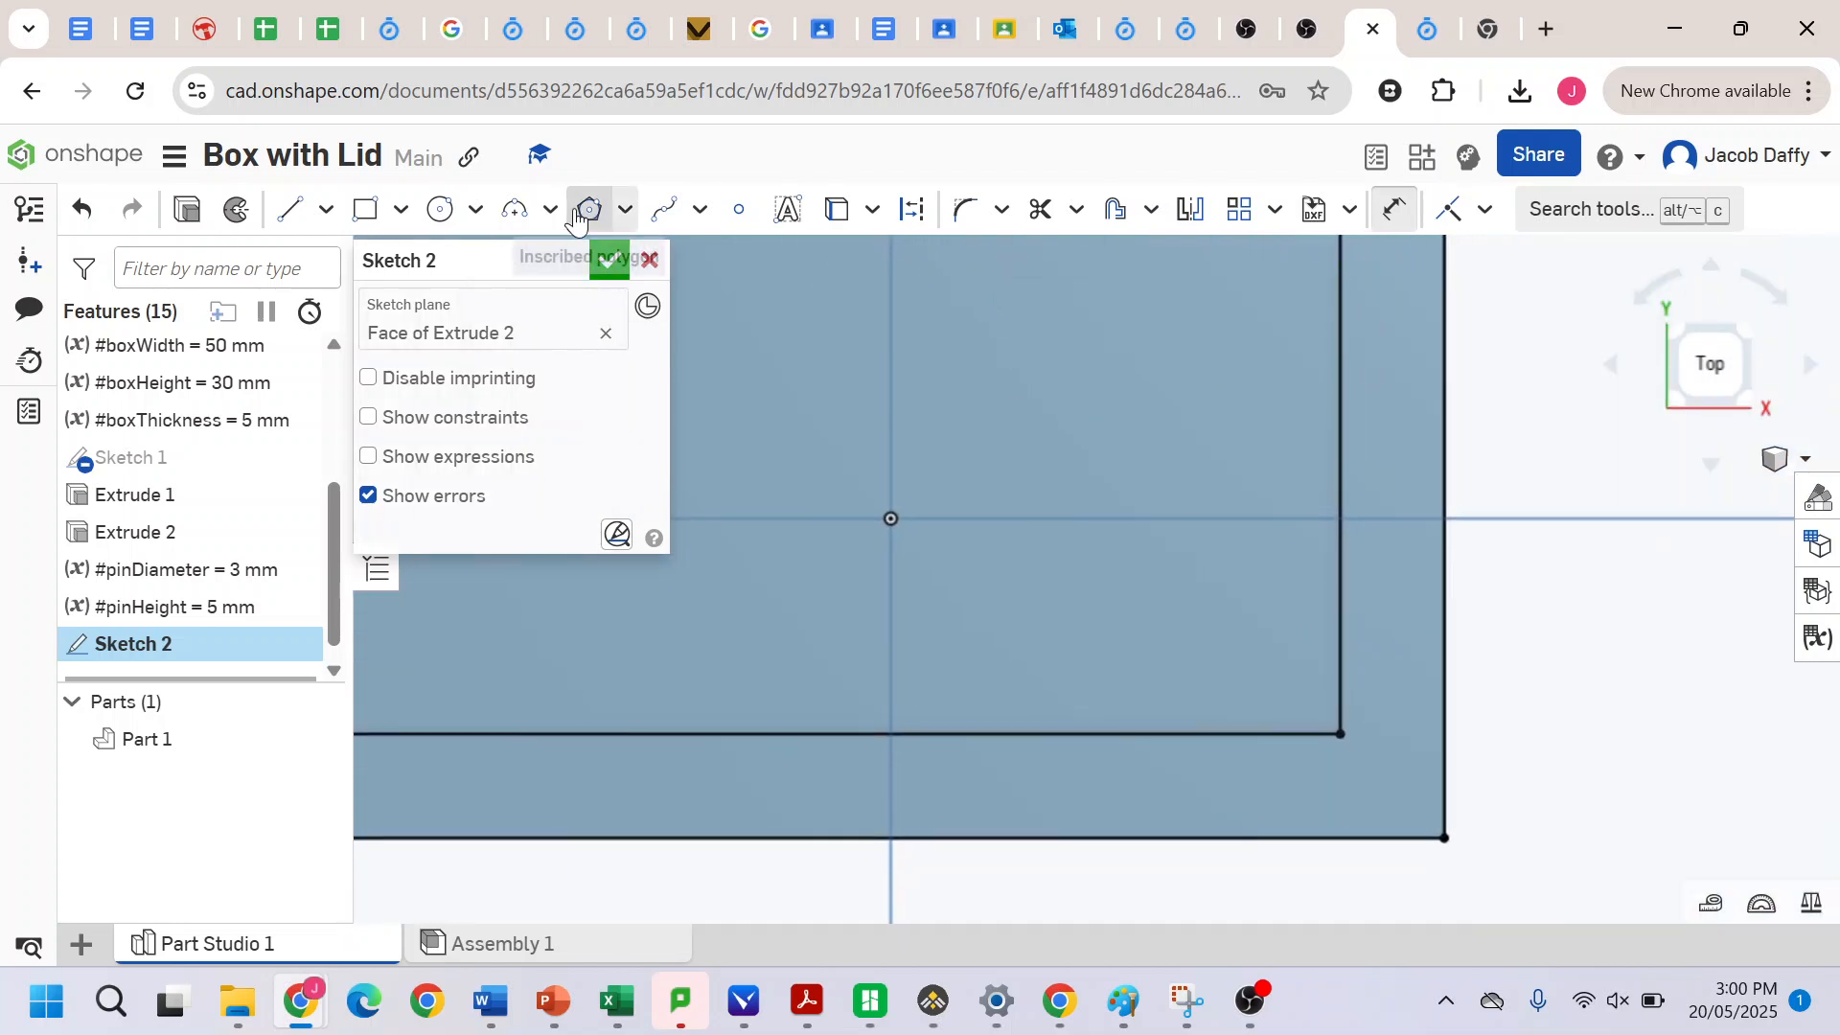
left_click(291, 209)
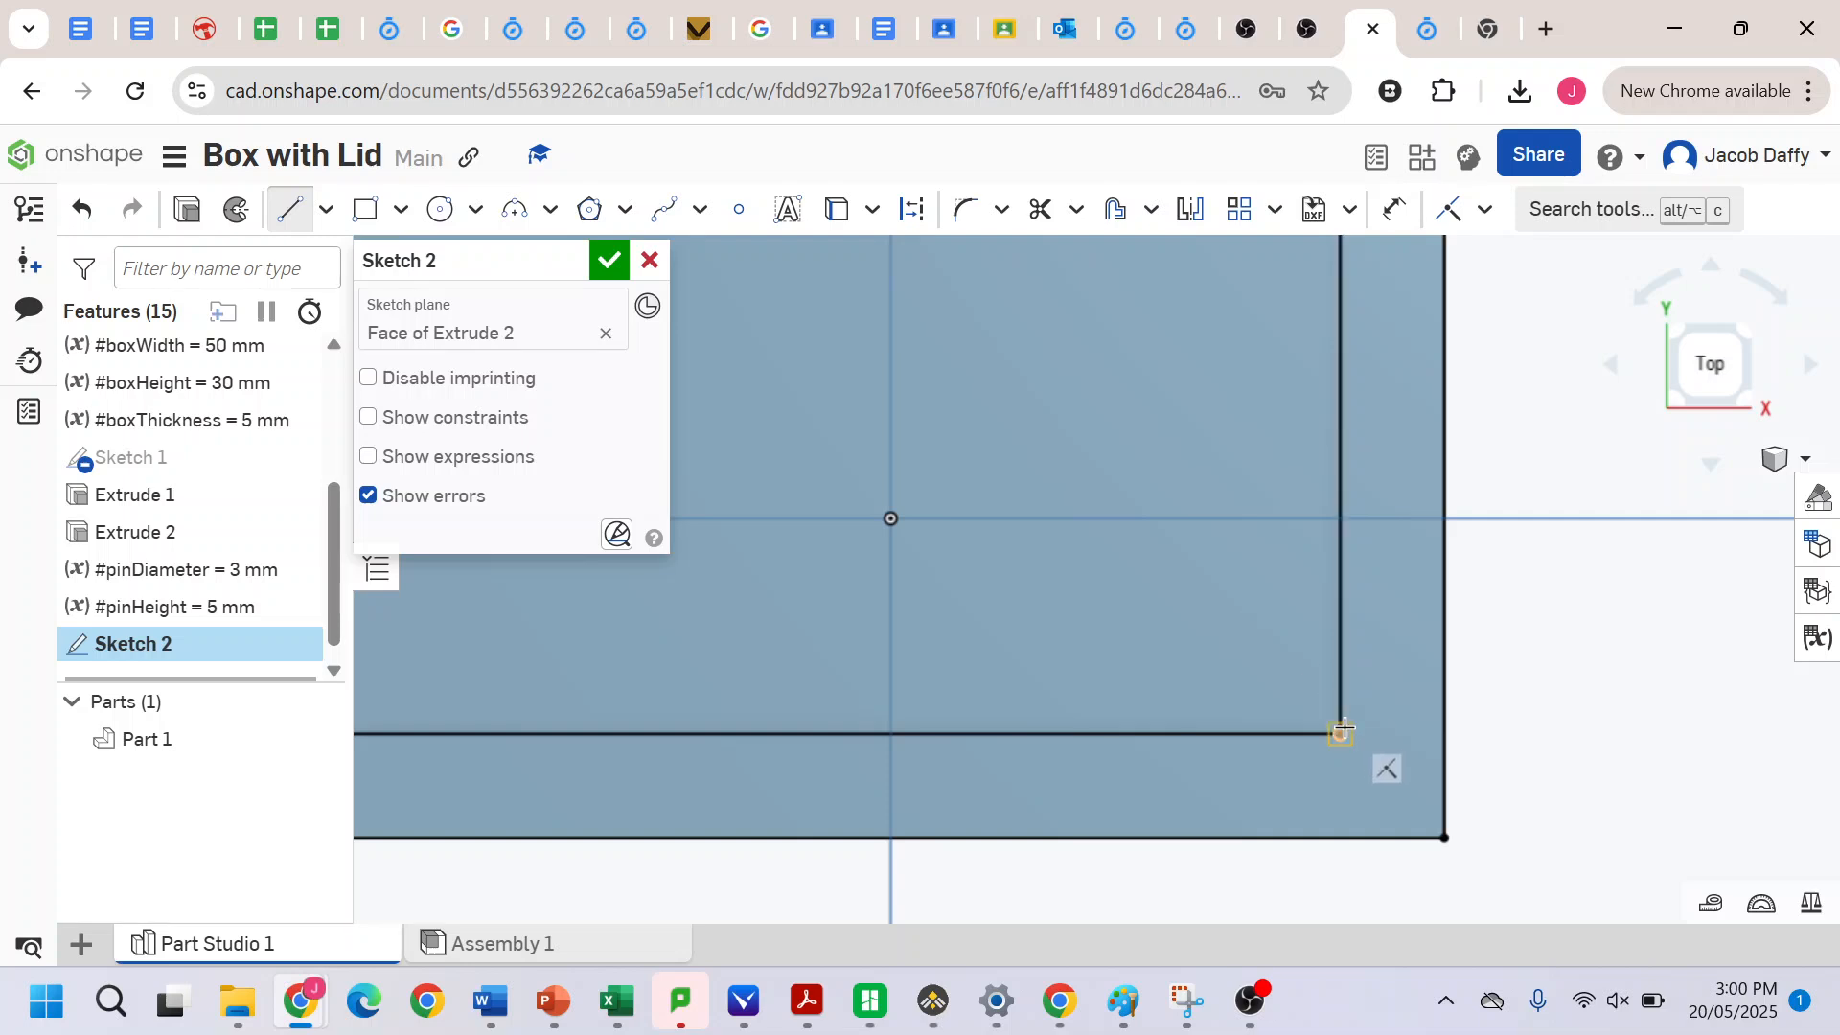
left_click_drag(1342, 733, 1445, 838)
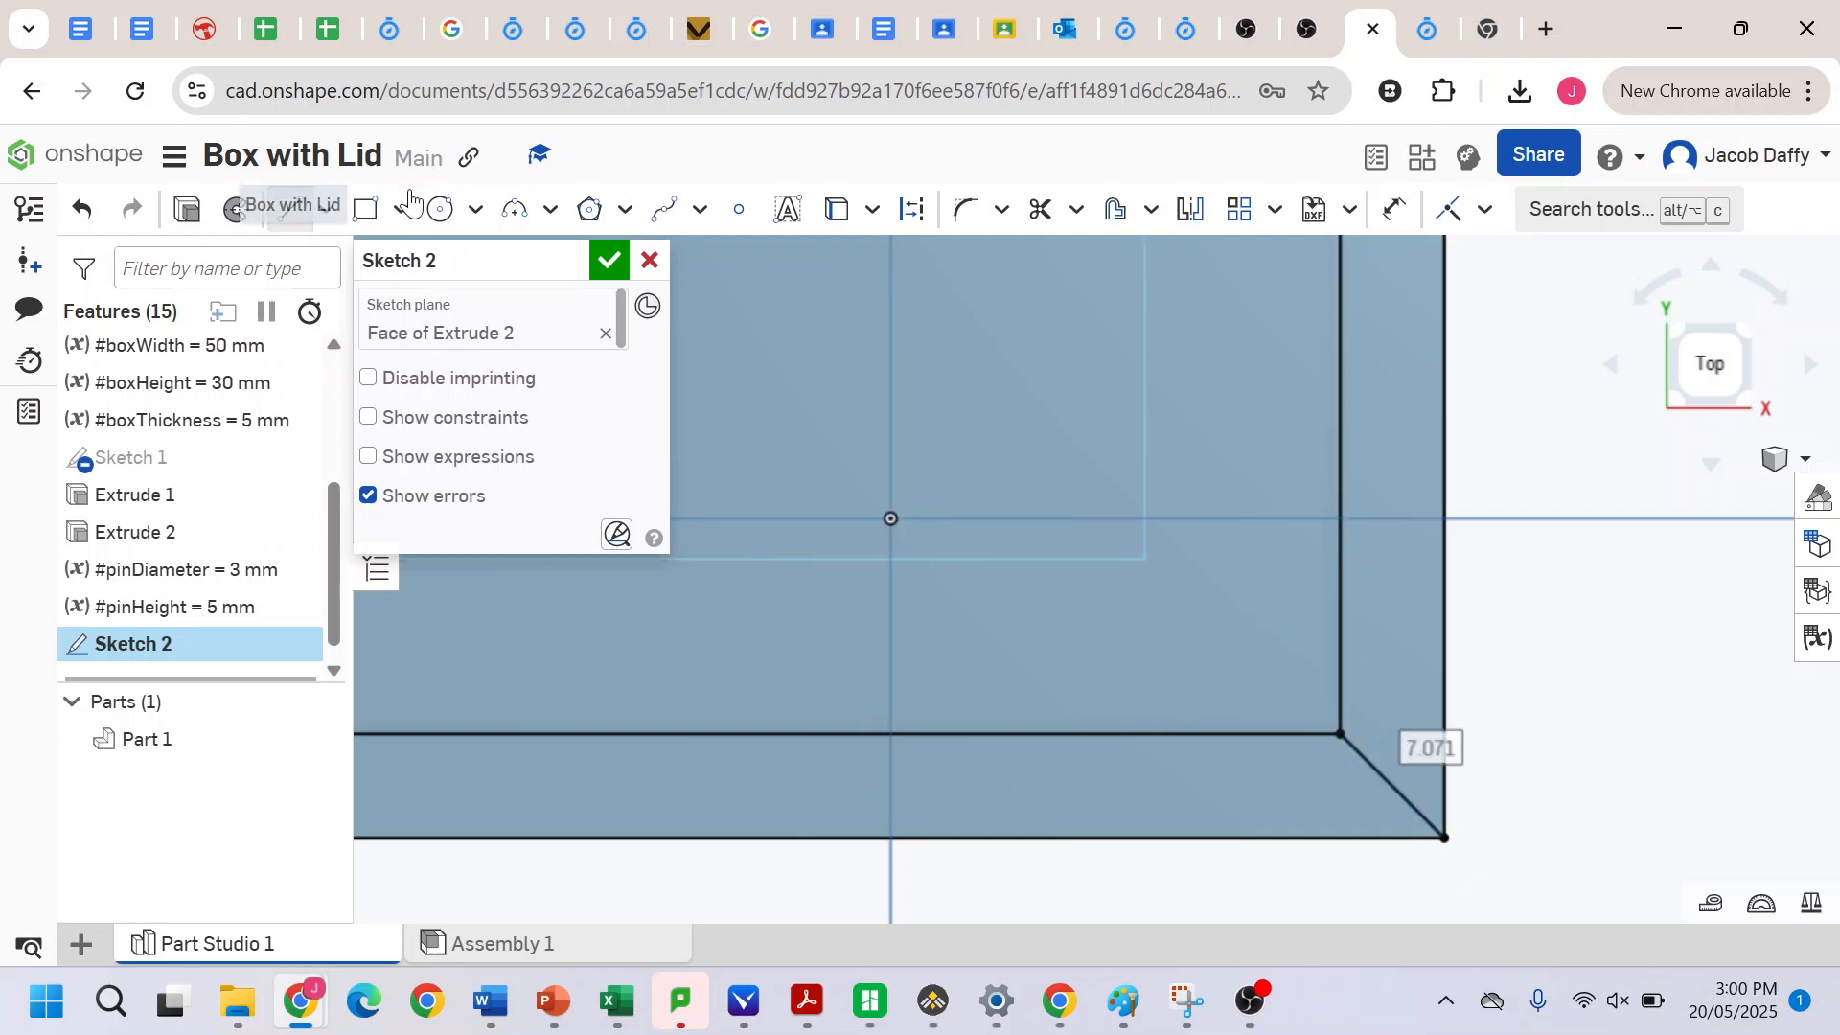
- Draw a circle about 4.15 mm in diameter centred on the midpoint of the lower-right corner diagonal
left_click(436, 211)
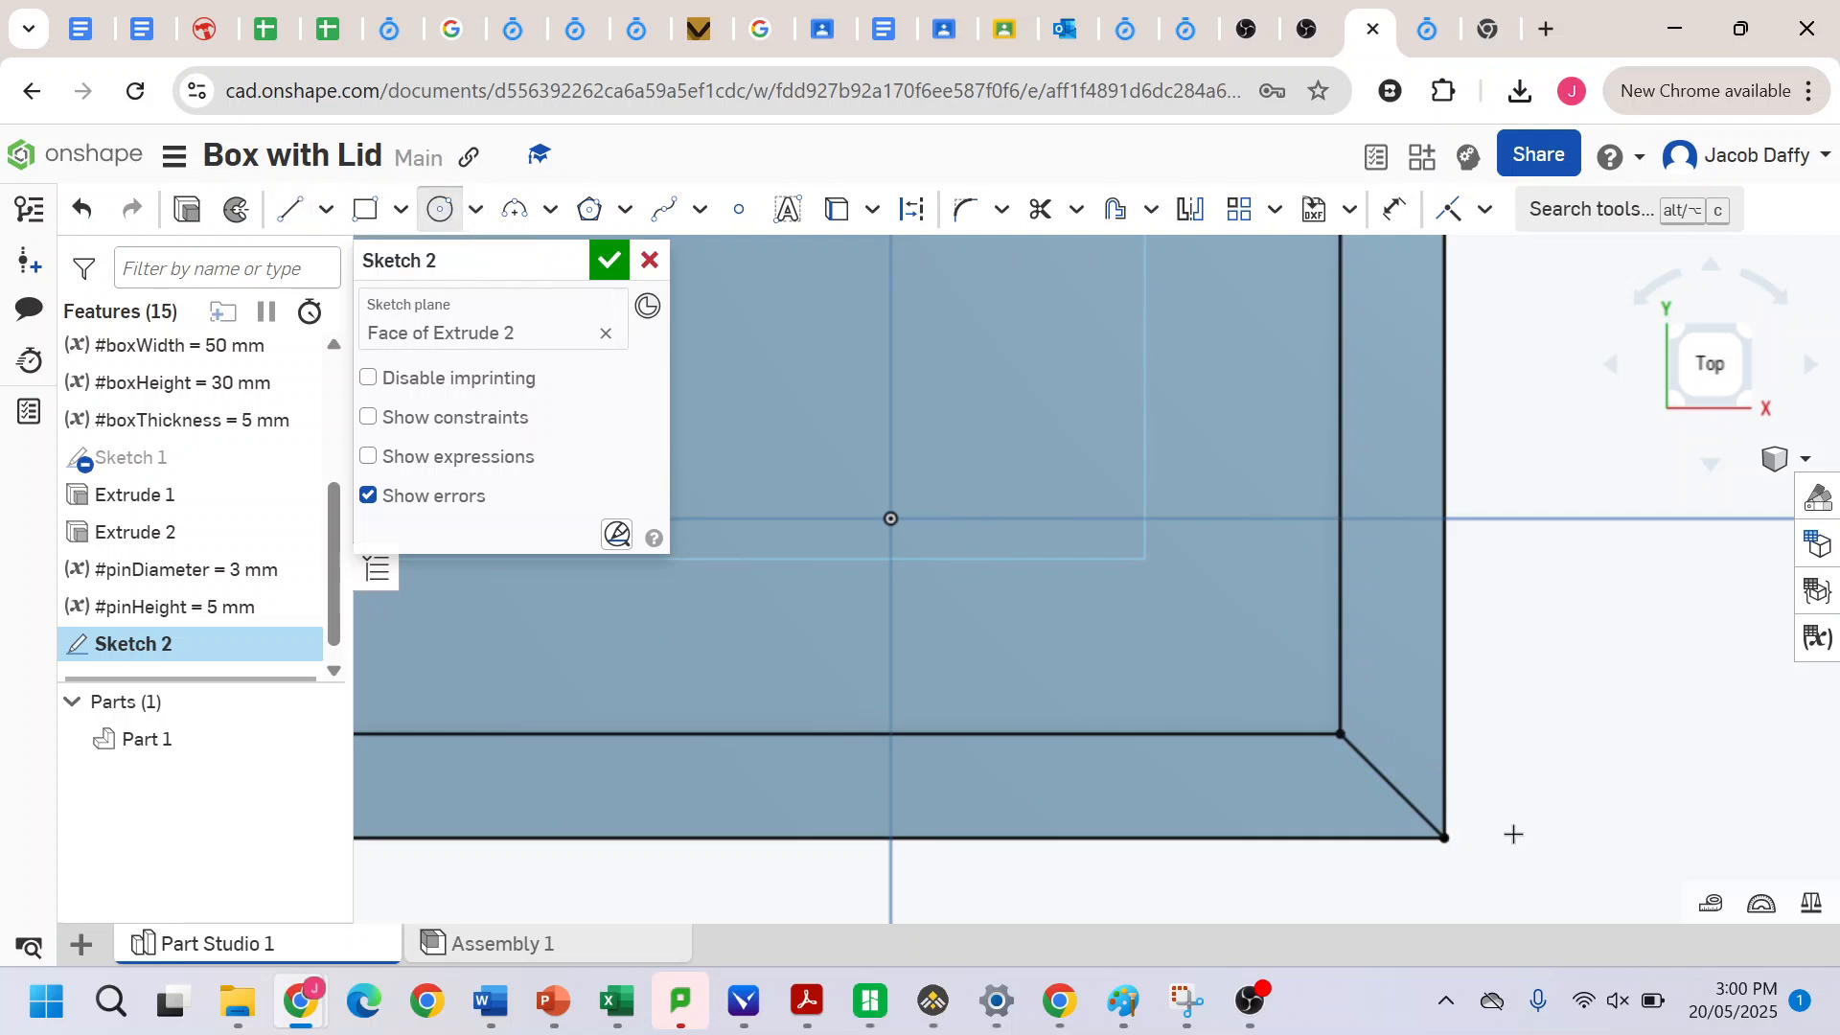
left_click(1391, 786)
left_click(1367, 755)
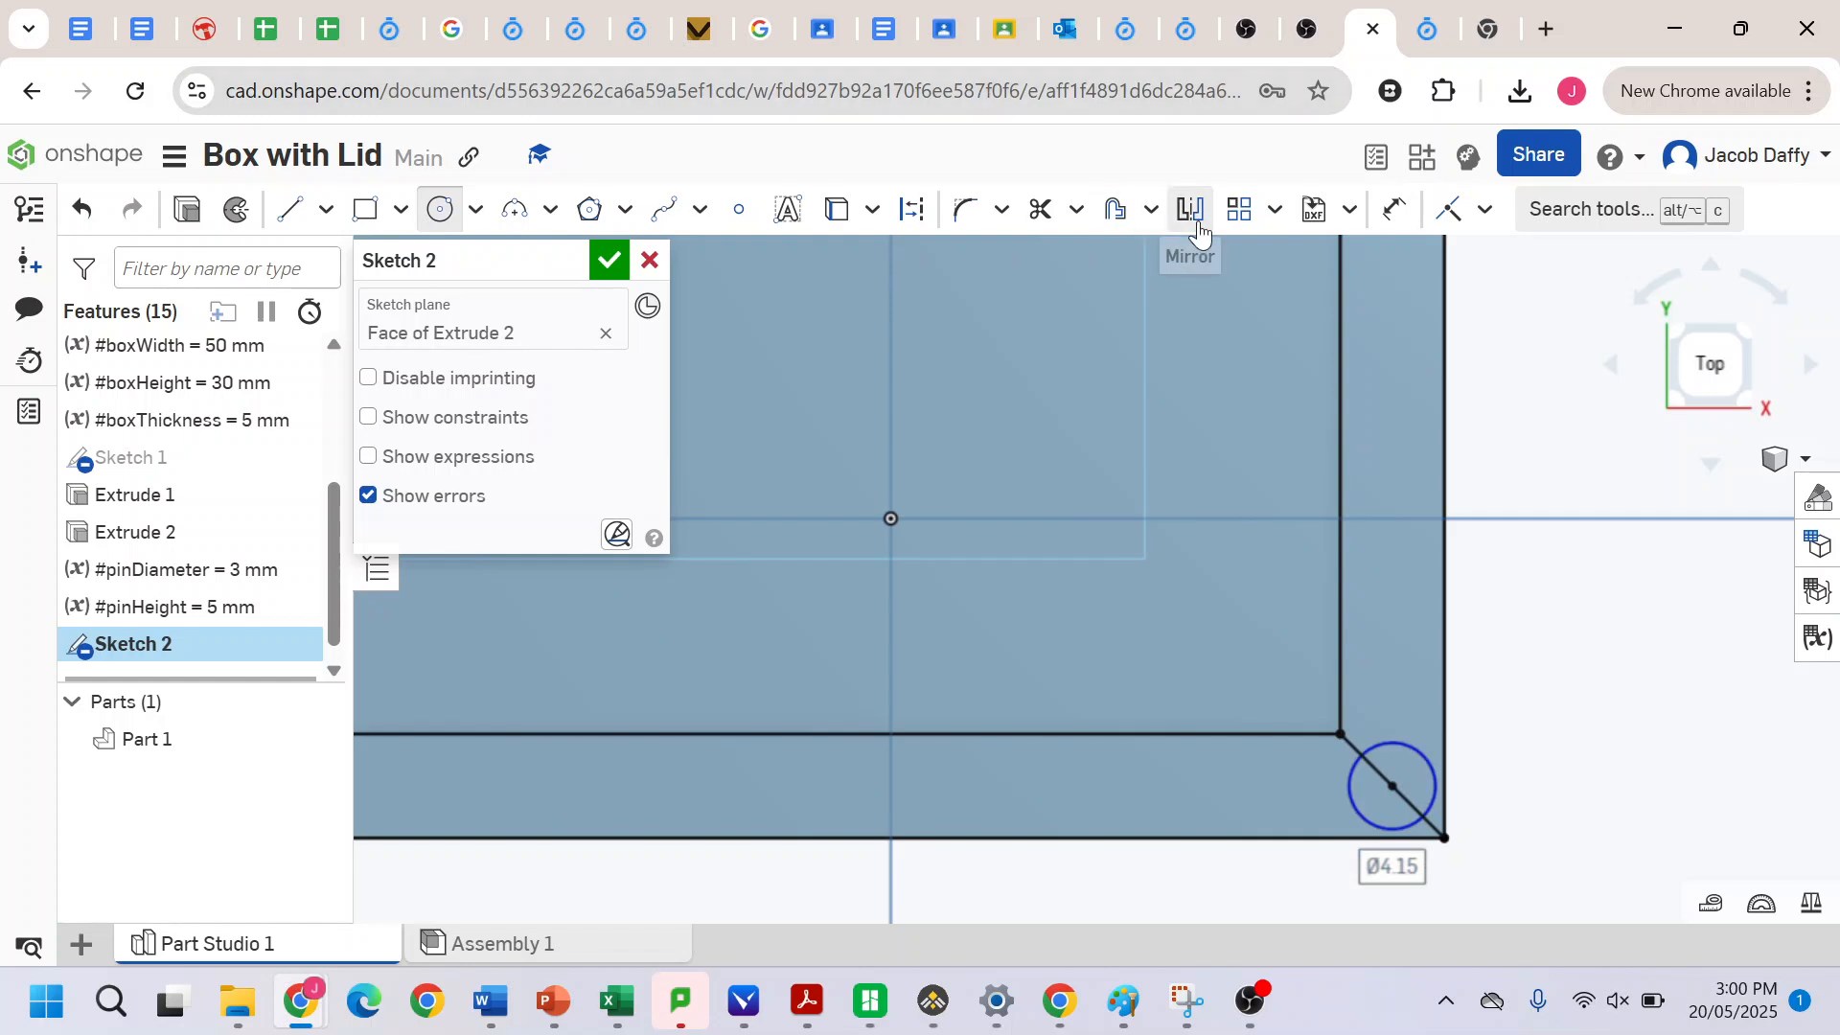
- Dimension the lower-right corner circle's diameter with the variable #pinDiameter and finish Sketch 2
left_click(1394, 213)
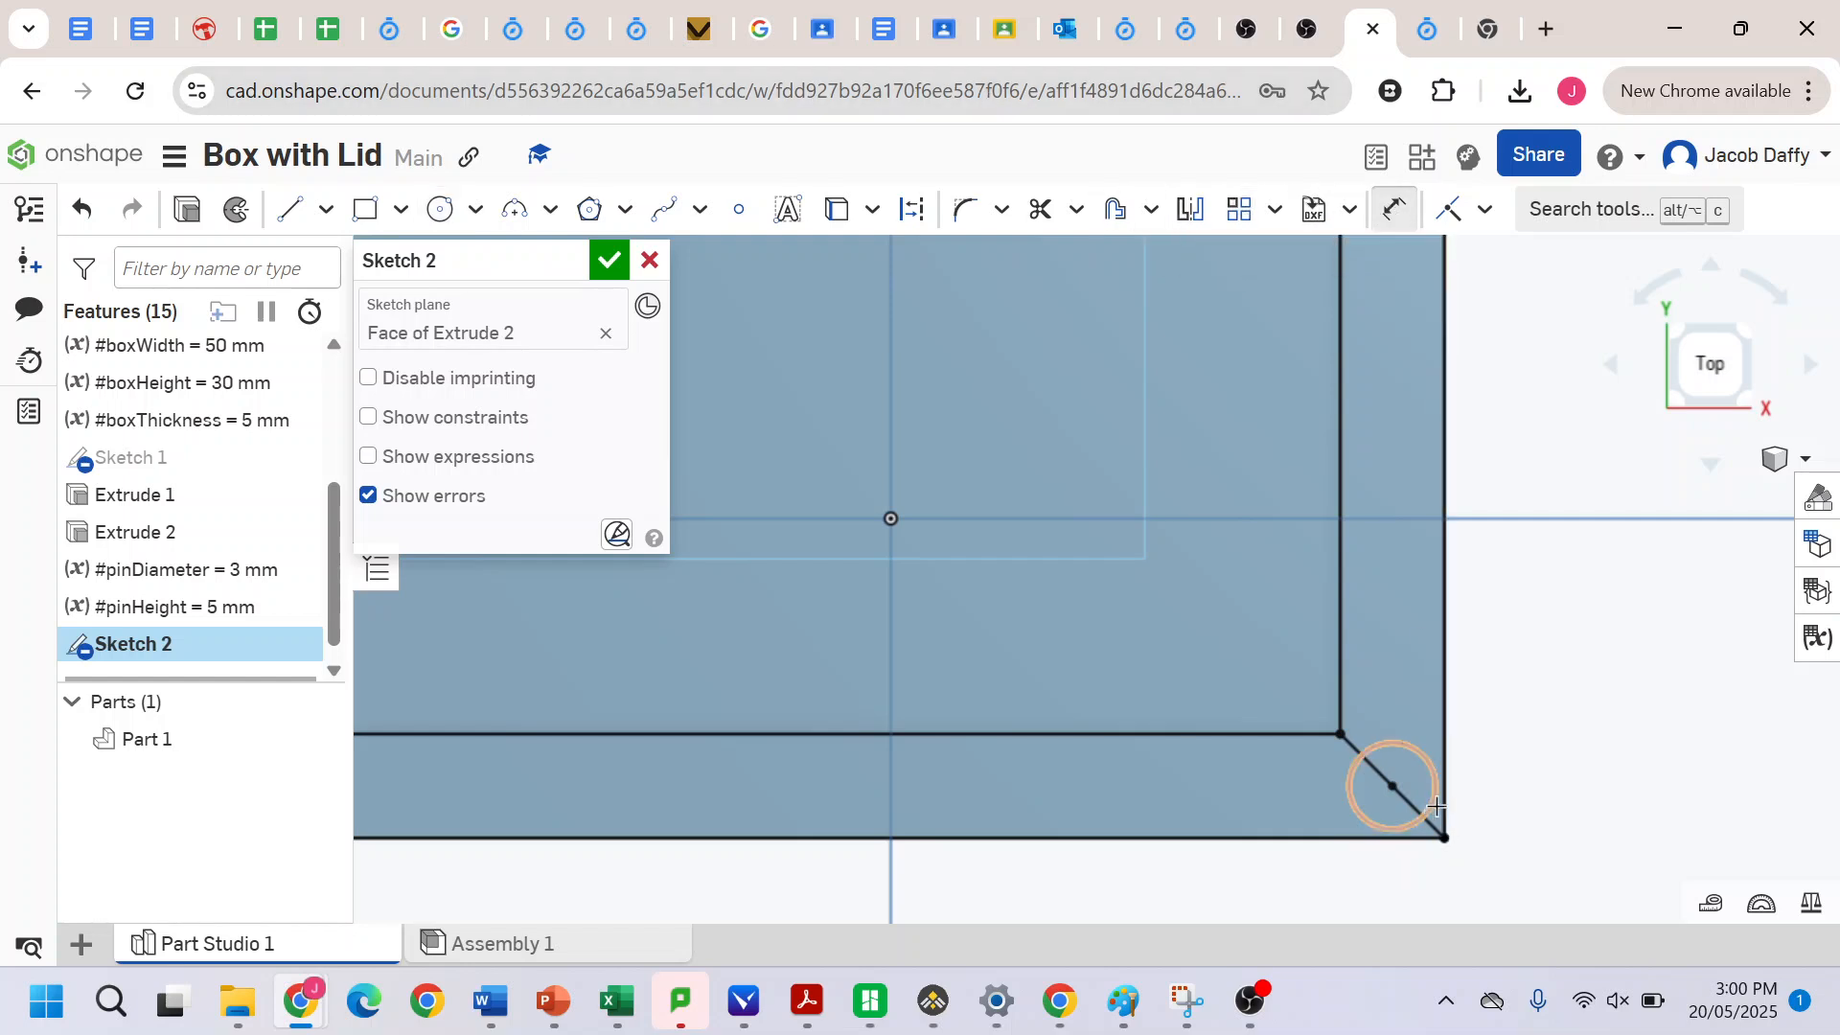
left_click(1427, 811)
left_click(1512, 725)
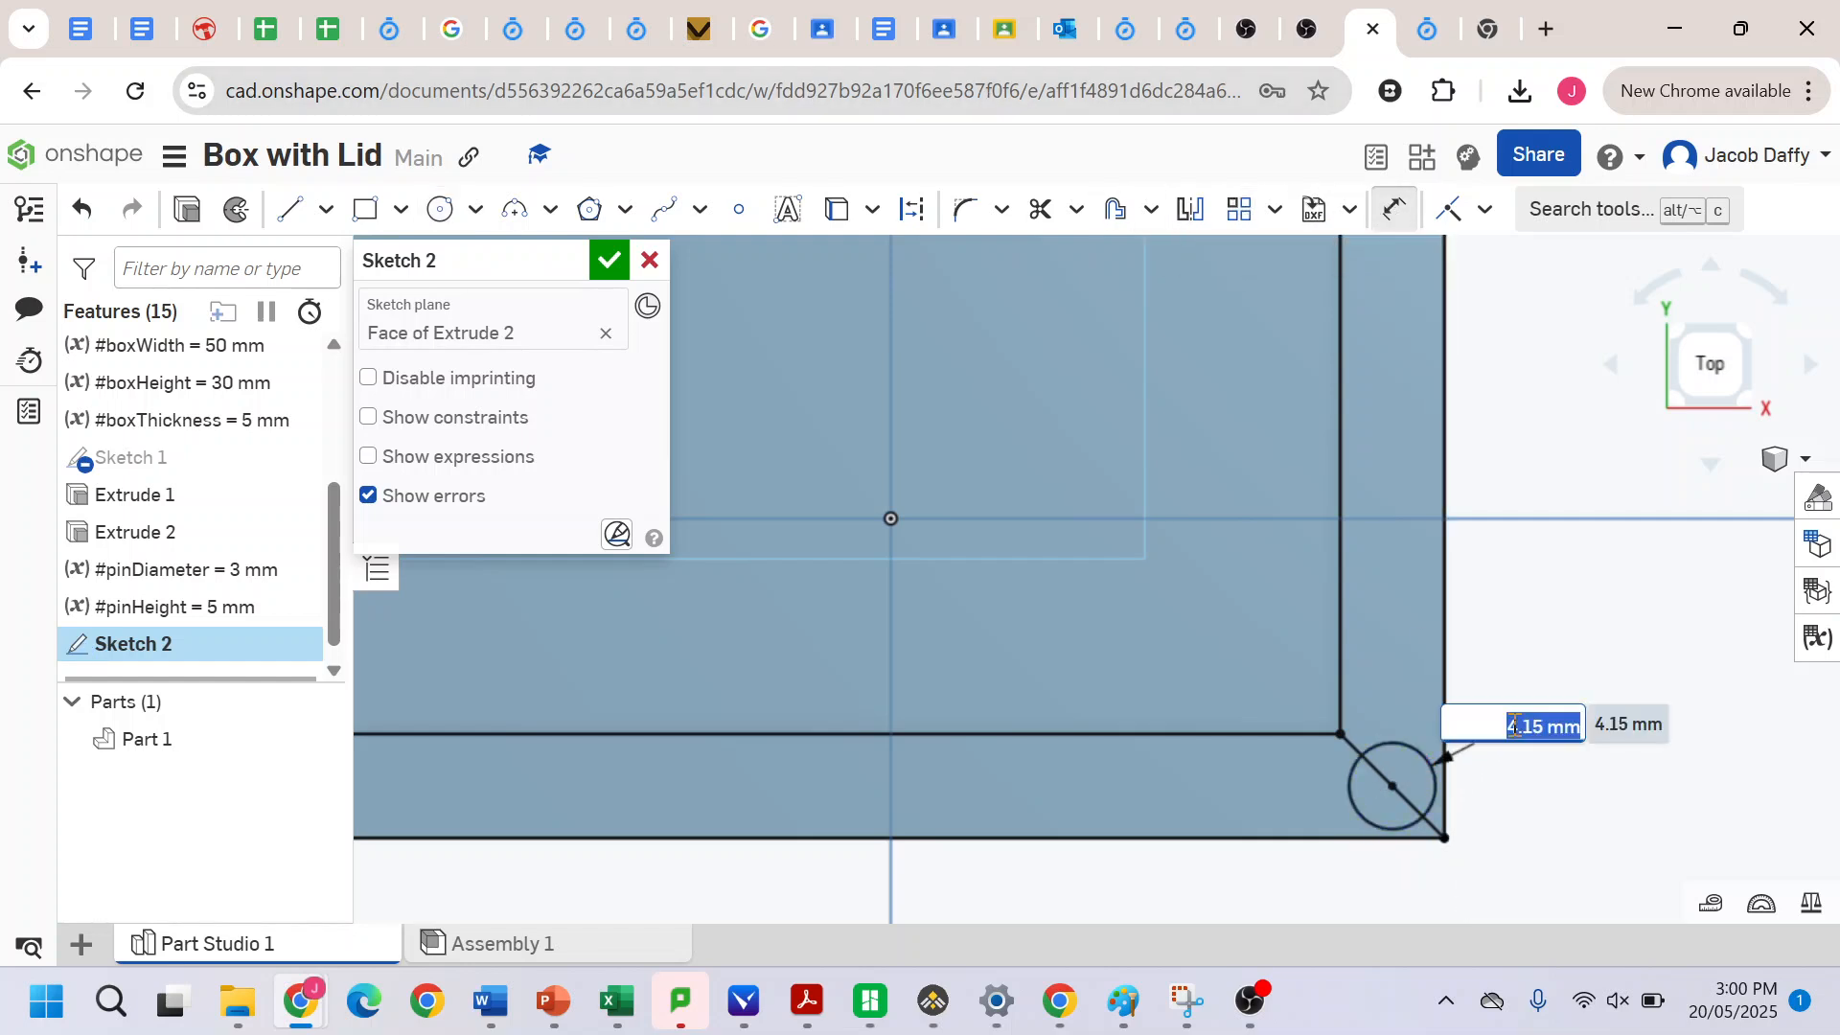
type("p")
left_click(1357, 545)
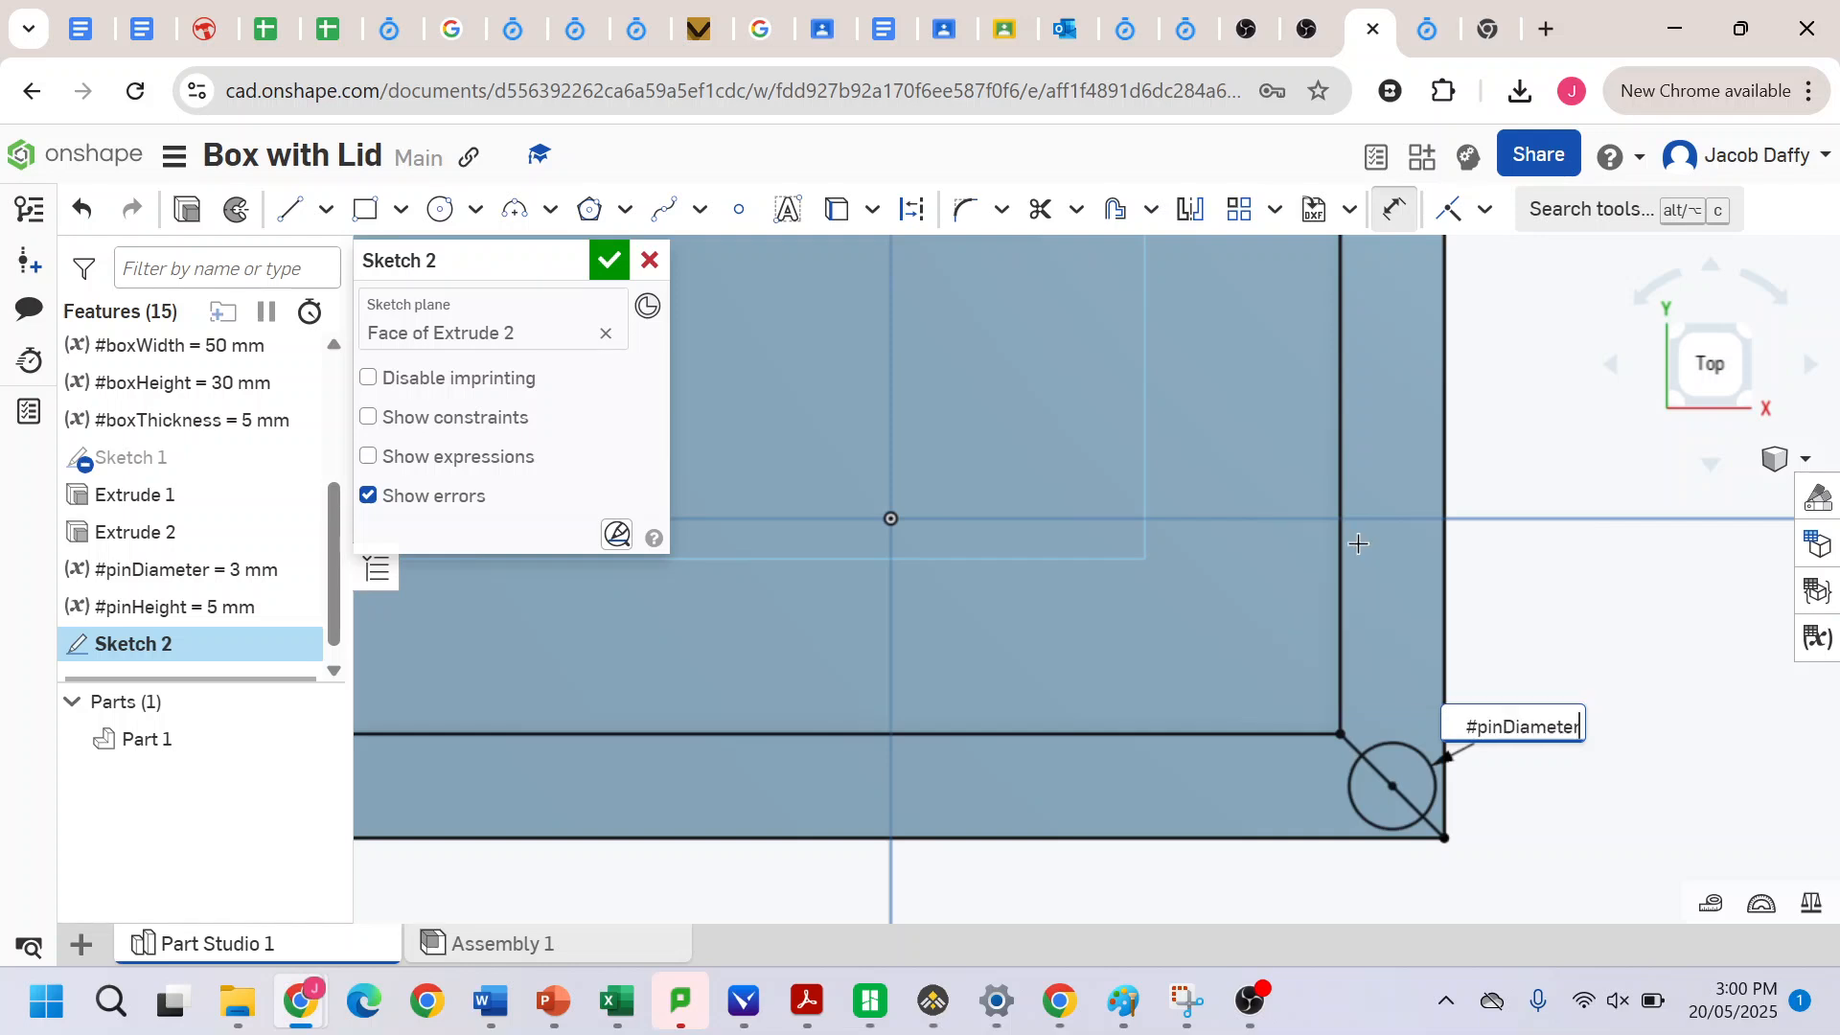
key("Return")
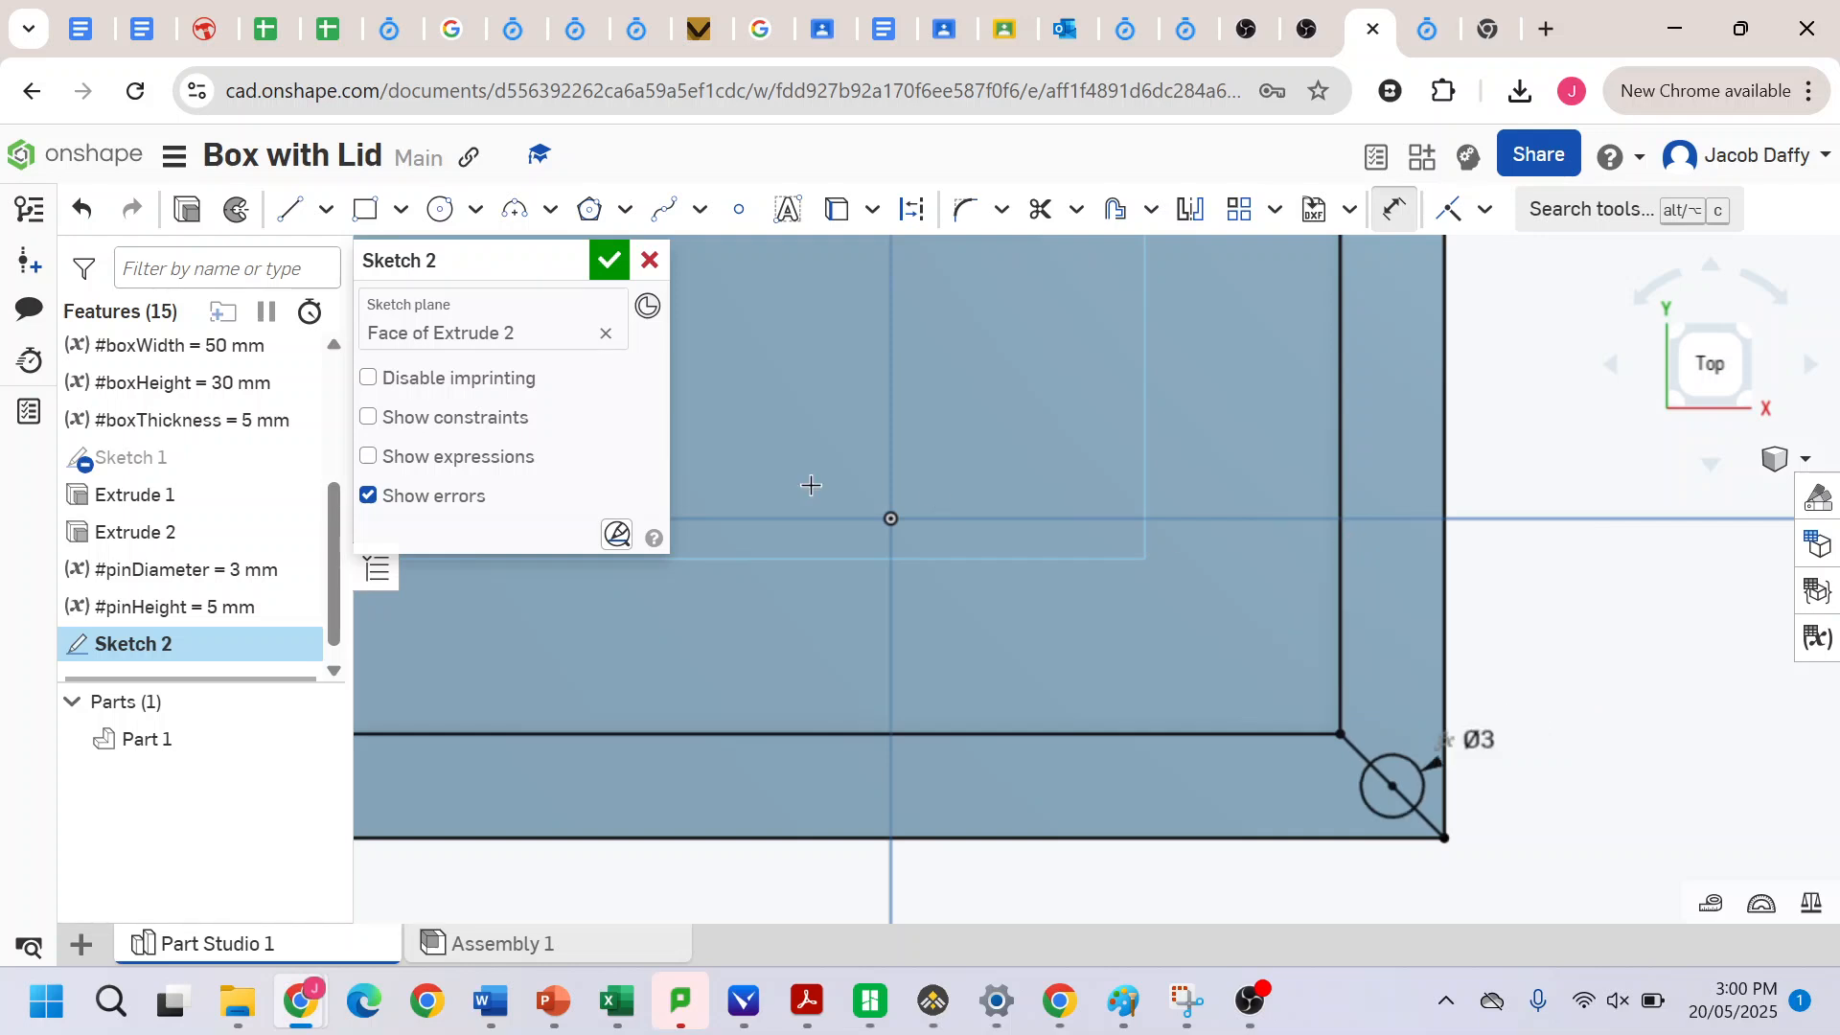
left_click(608, 259)
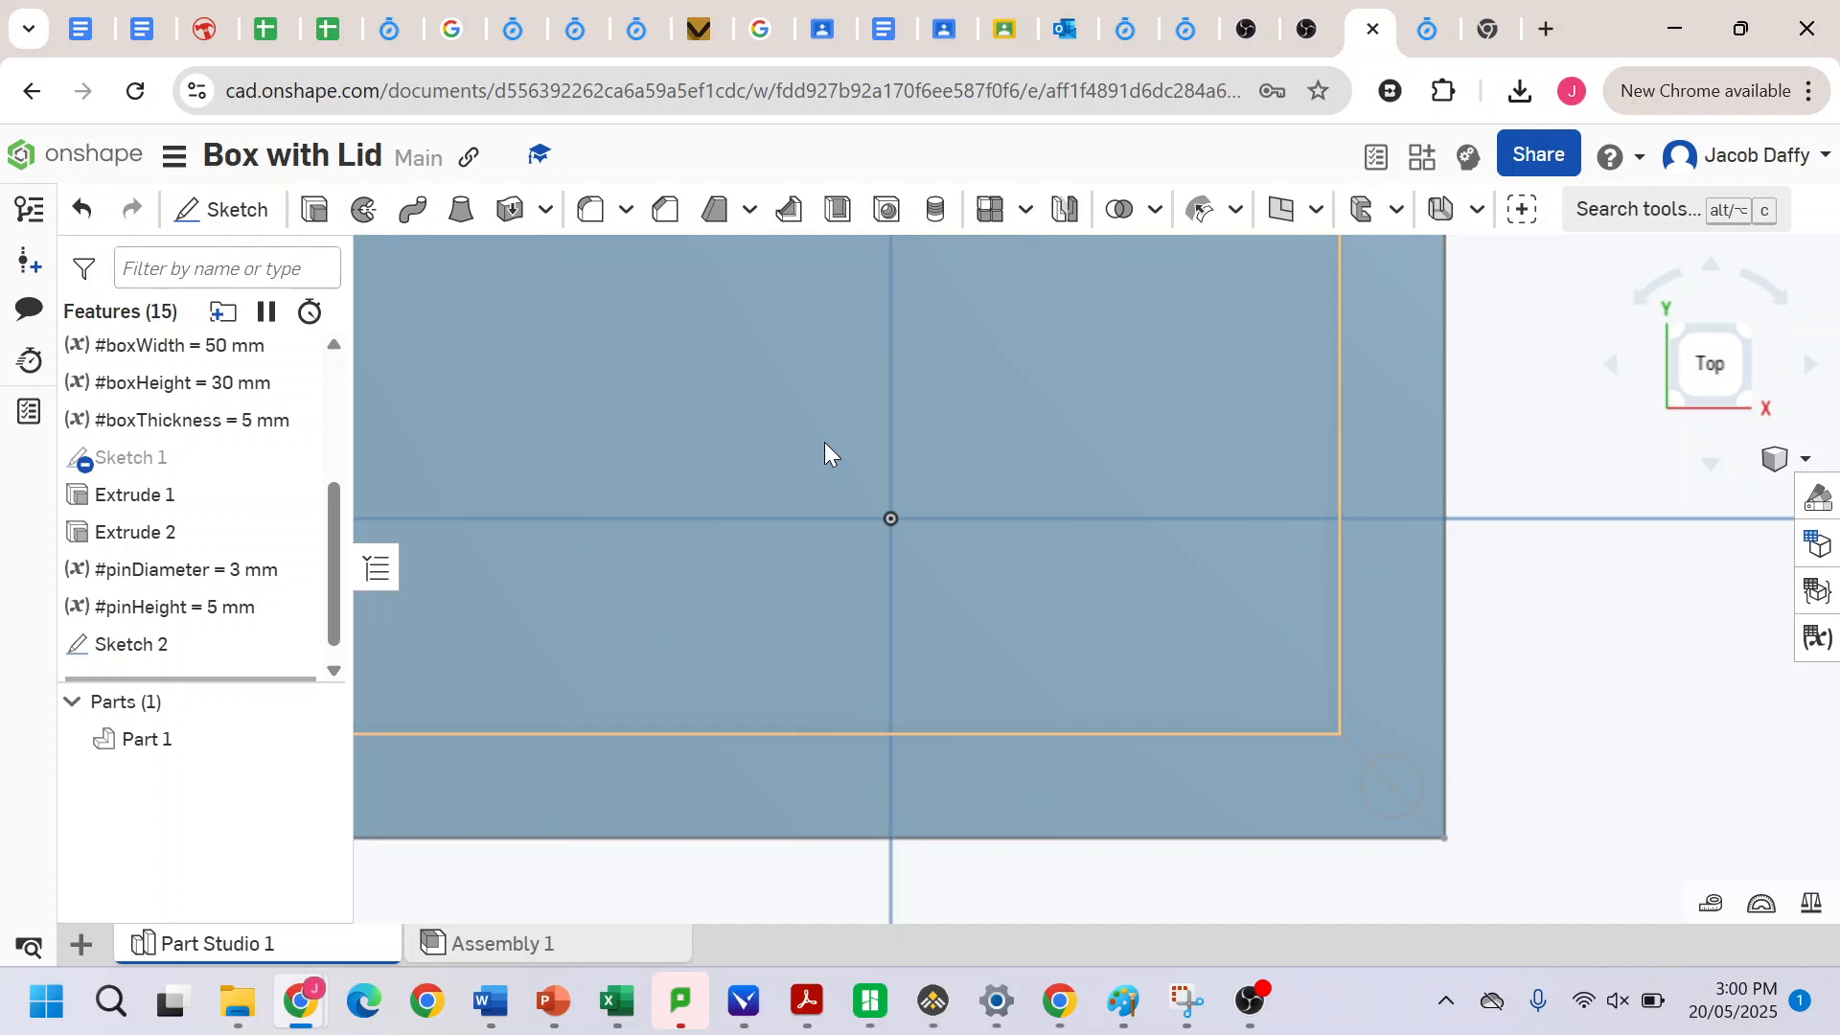
- Extrude both halves of the two corner circles as an Add operation with a blind depth of #pinHeight
left_click(1396, 769)
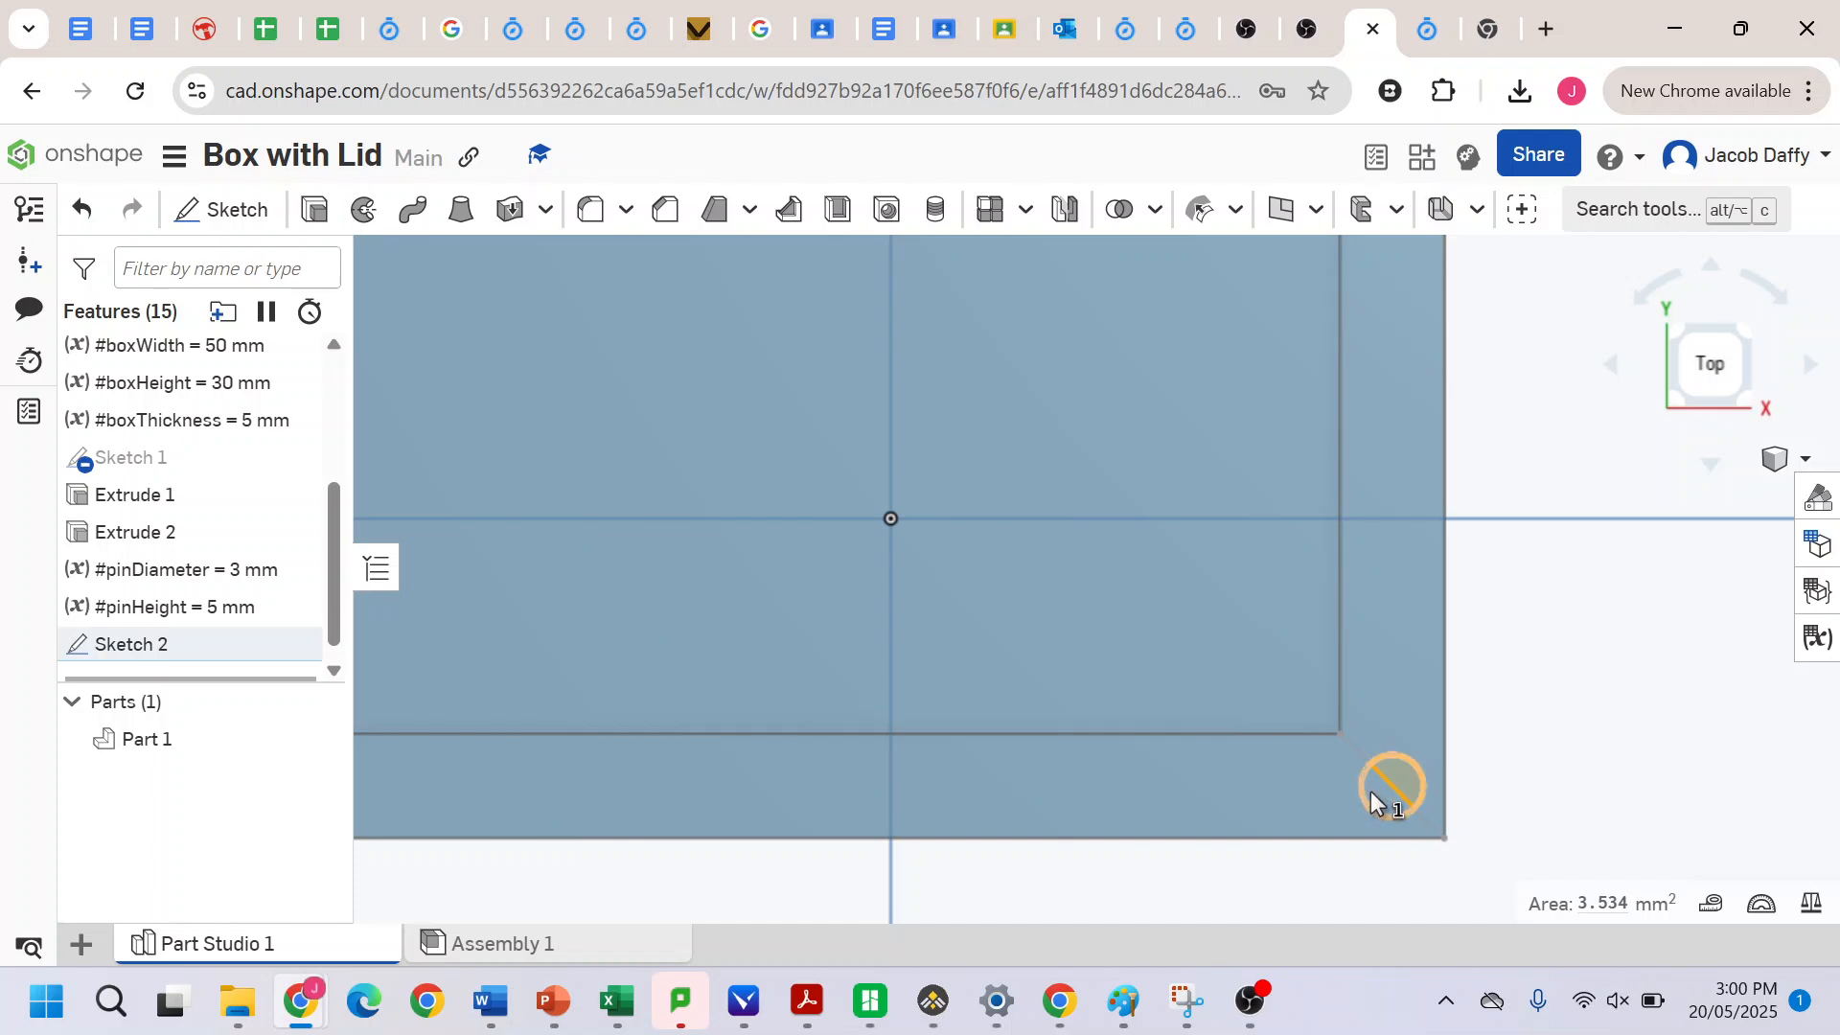
left_click(1378, 792)
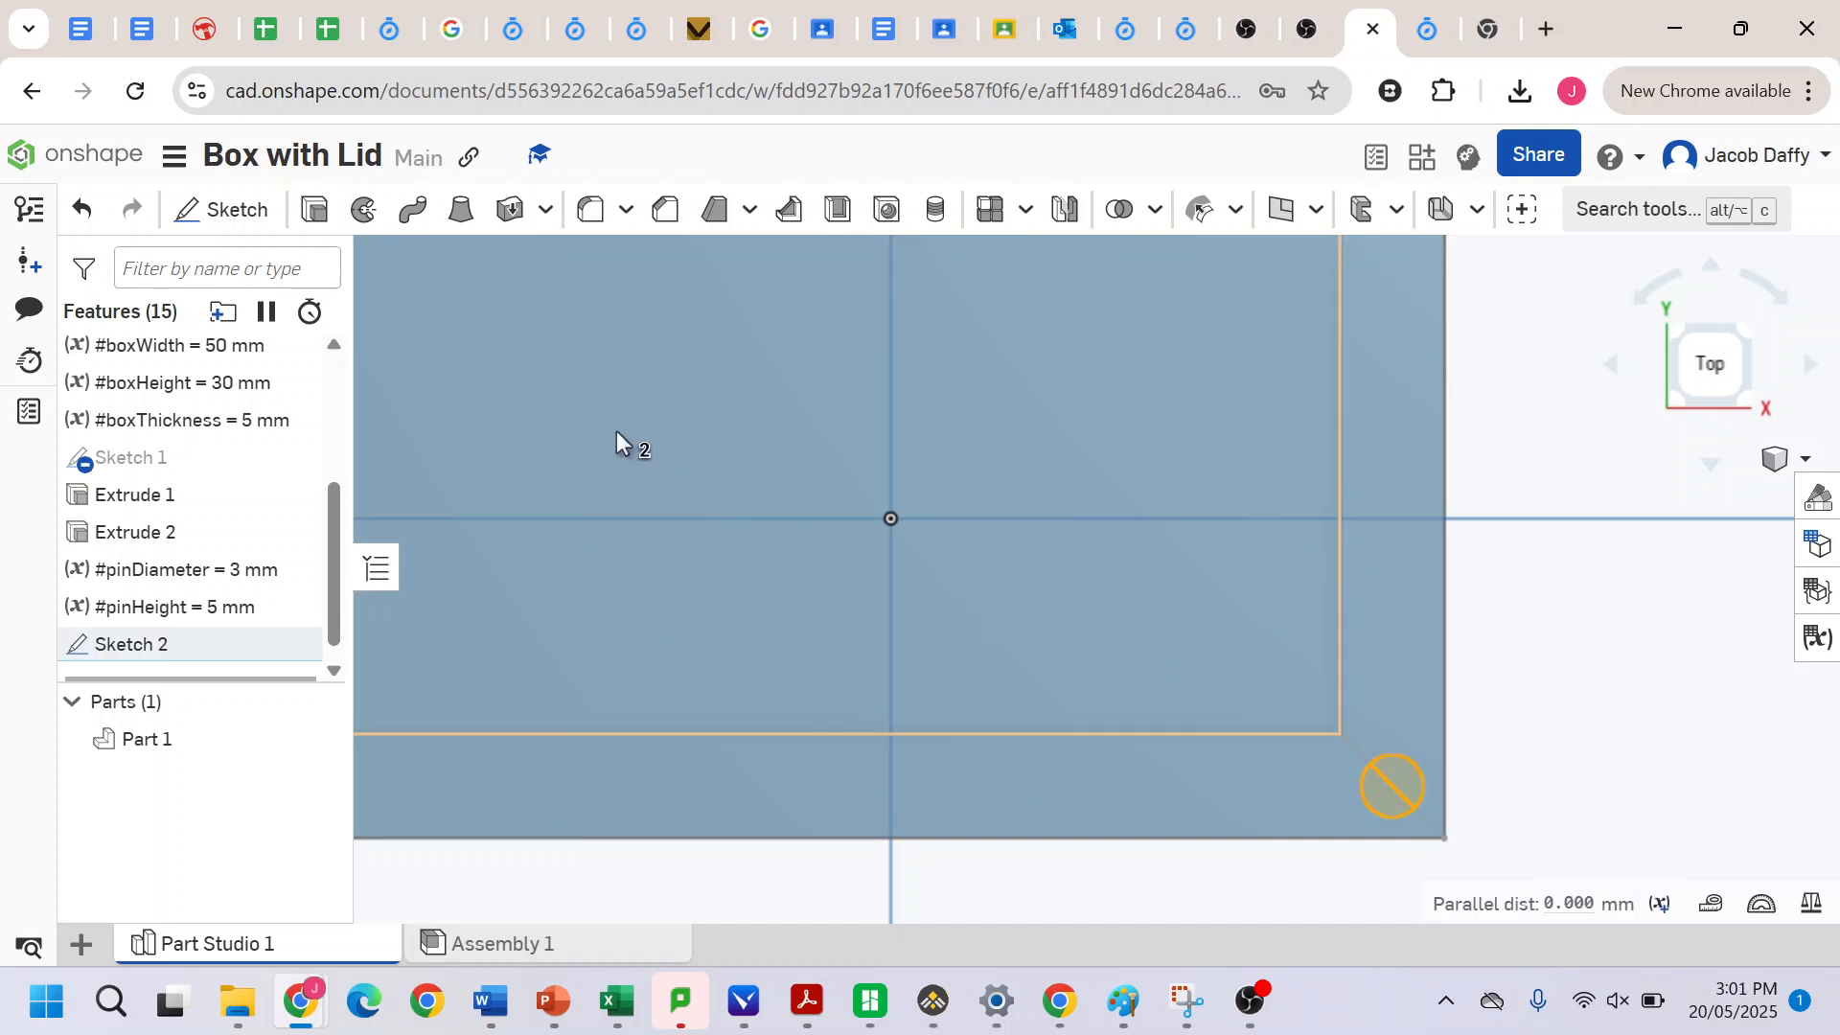
mouse_move(616, 432)
left_mouse_down()
mouse_move(793, 569)
mouse_move(755, 536)
left_mouse_up()
mouse_move(919, 636)
middle_mouse_down()
mouse_move(1060, 734)
mouse_move(1533, 981)
middle_mouse_up()
middle_click_drag(978, 498, 1095, 732)
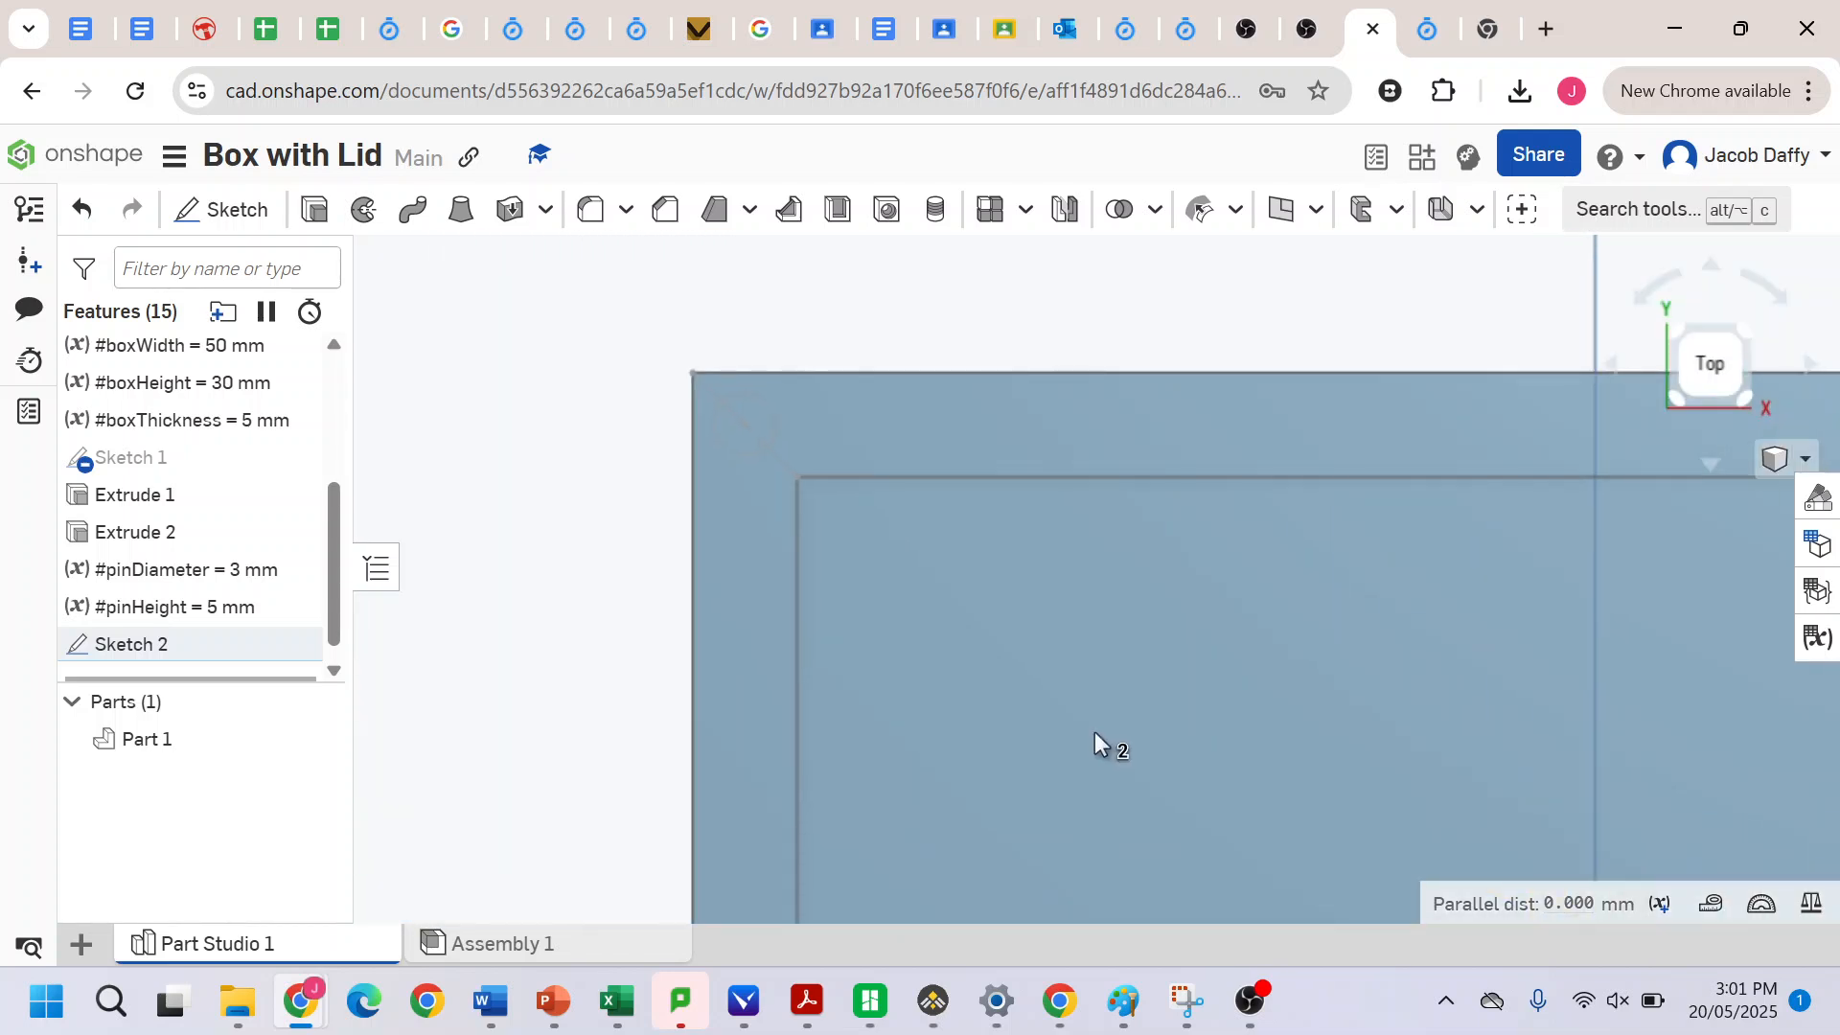
left_click(751, 431)
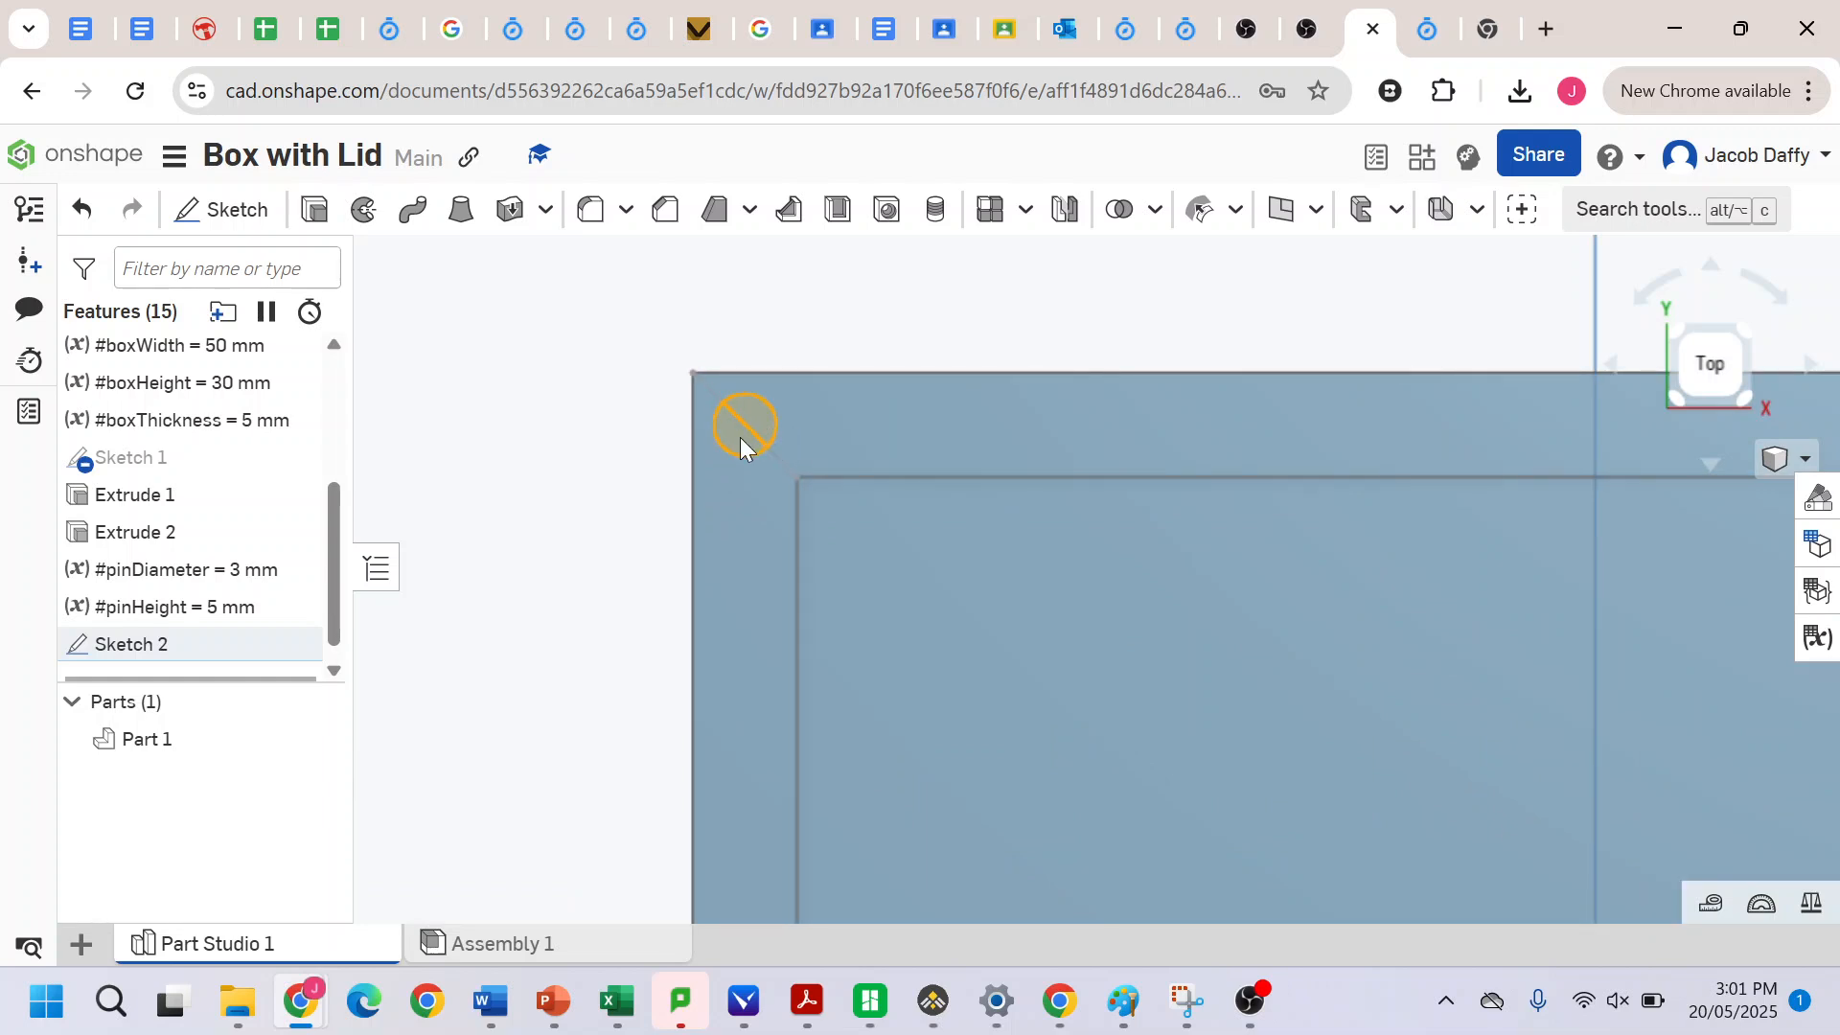
left_click(306, 213)
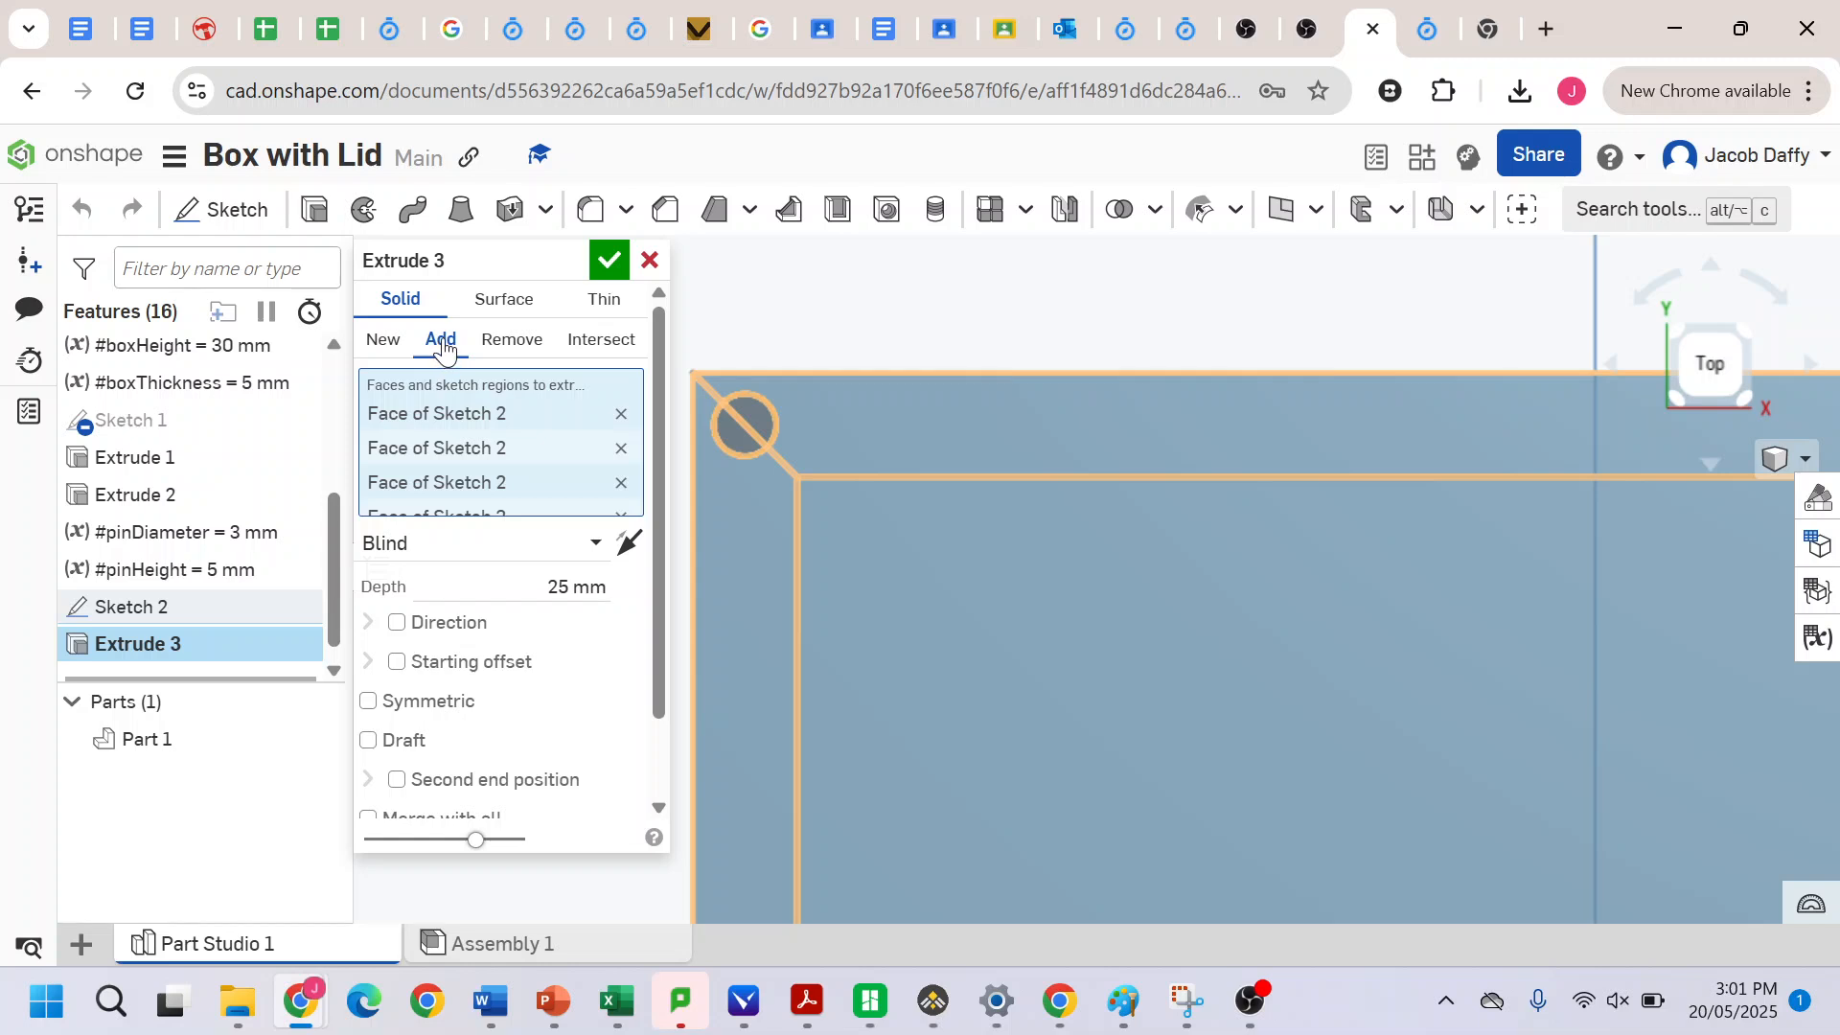
left_click(568, 589)
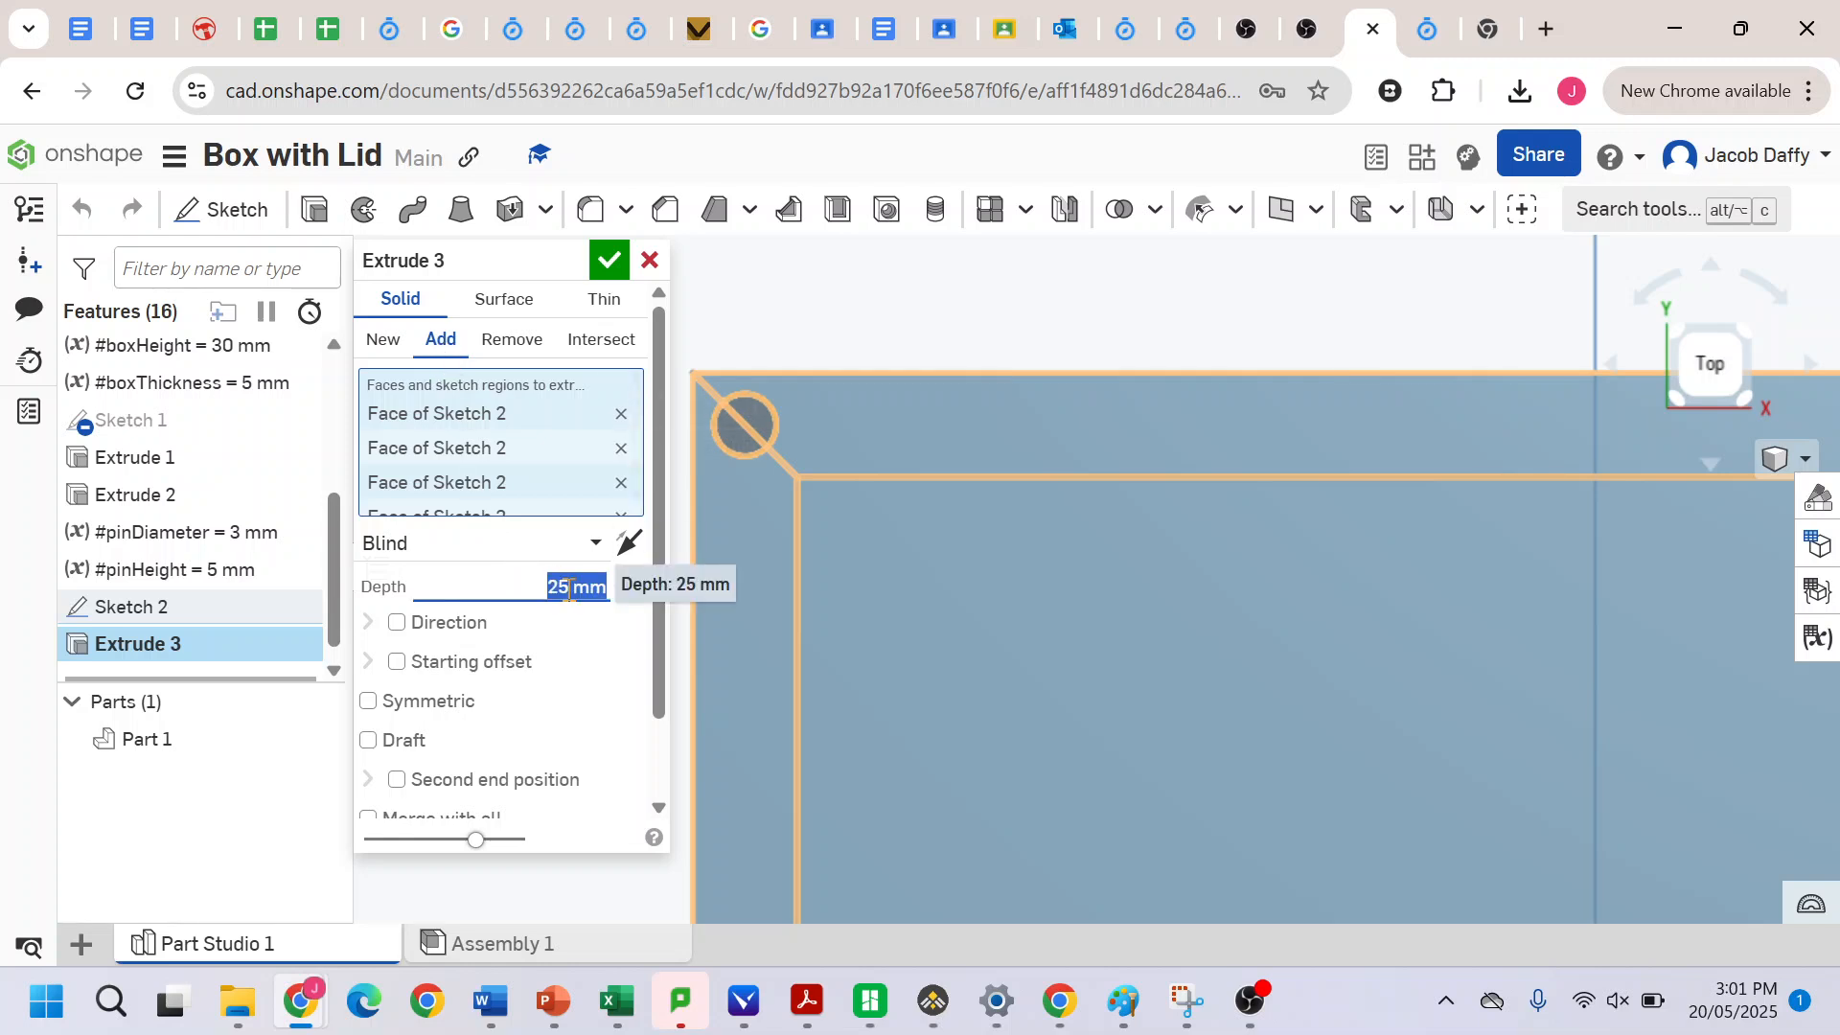
type("#p")
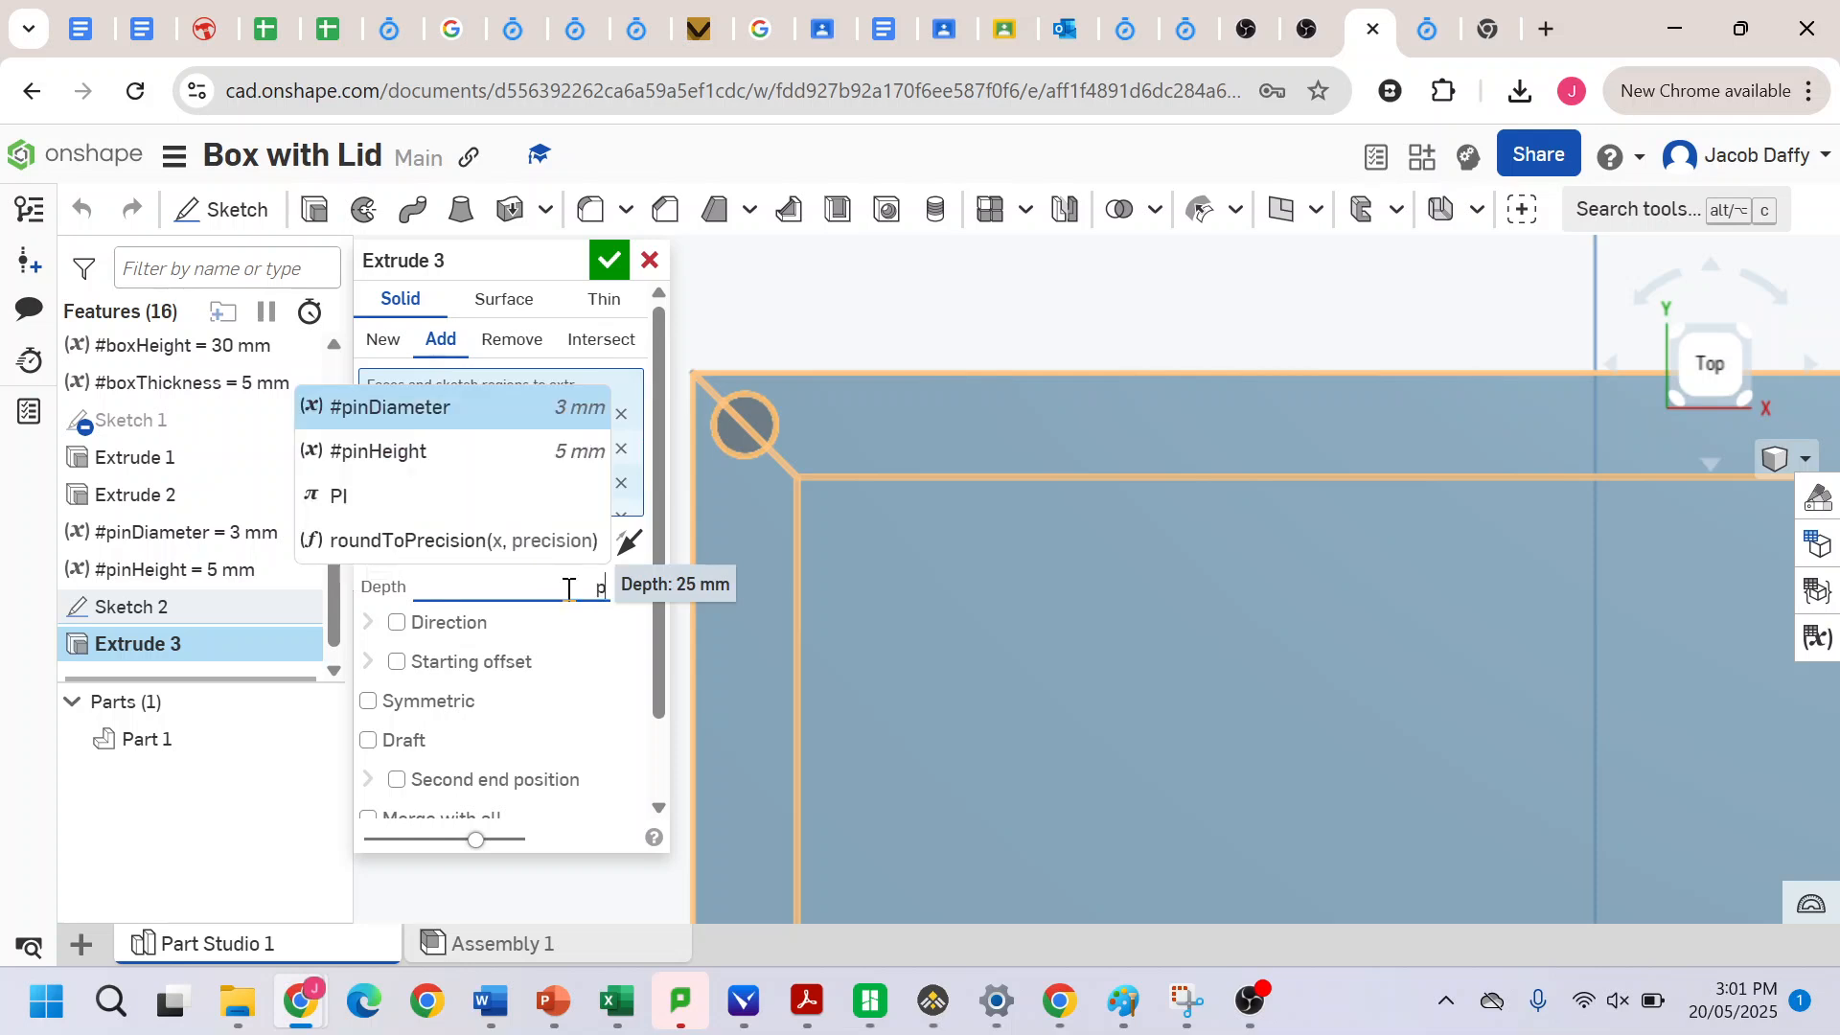
left_click(376, 450)
left_click(609, 260)
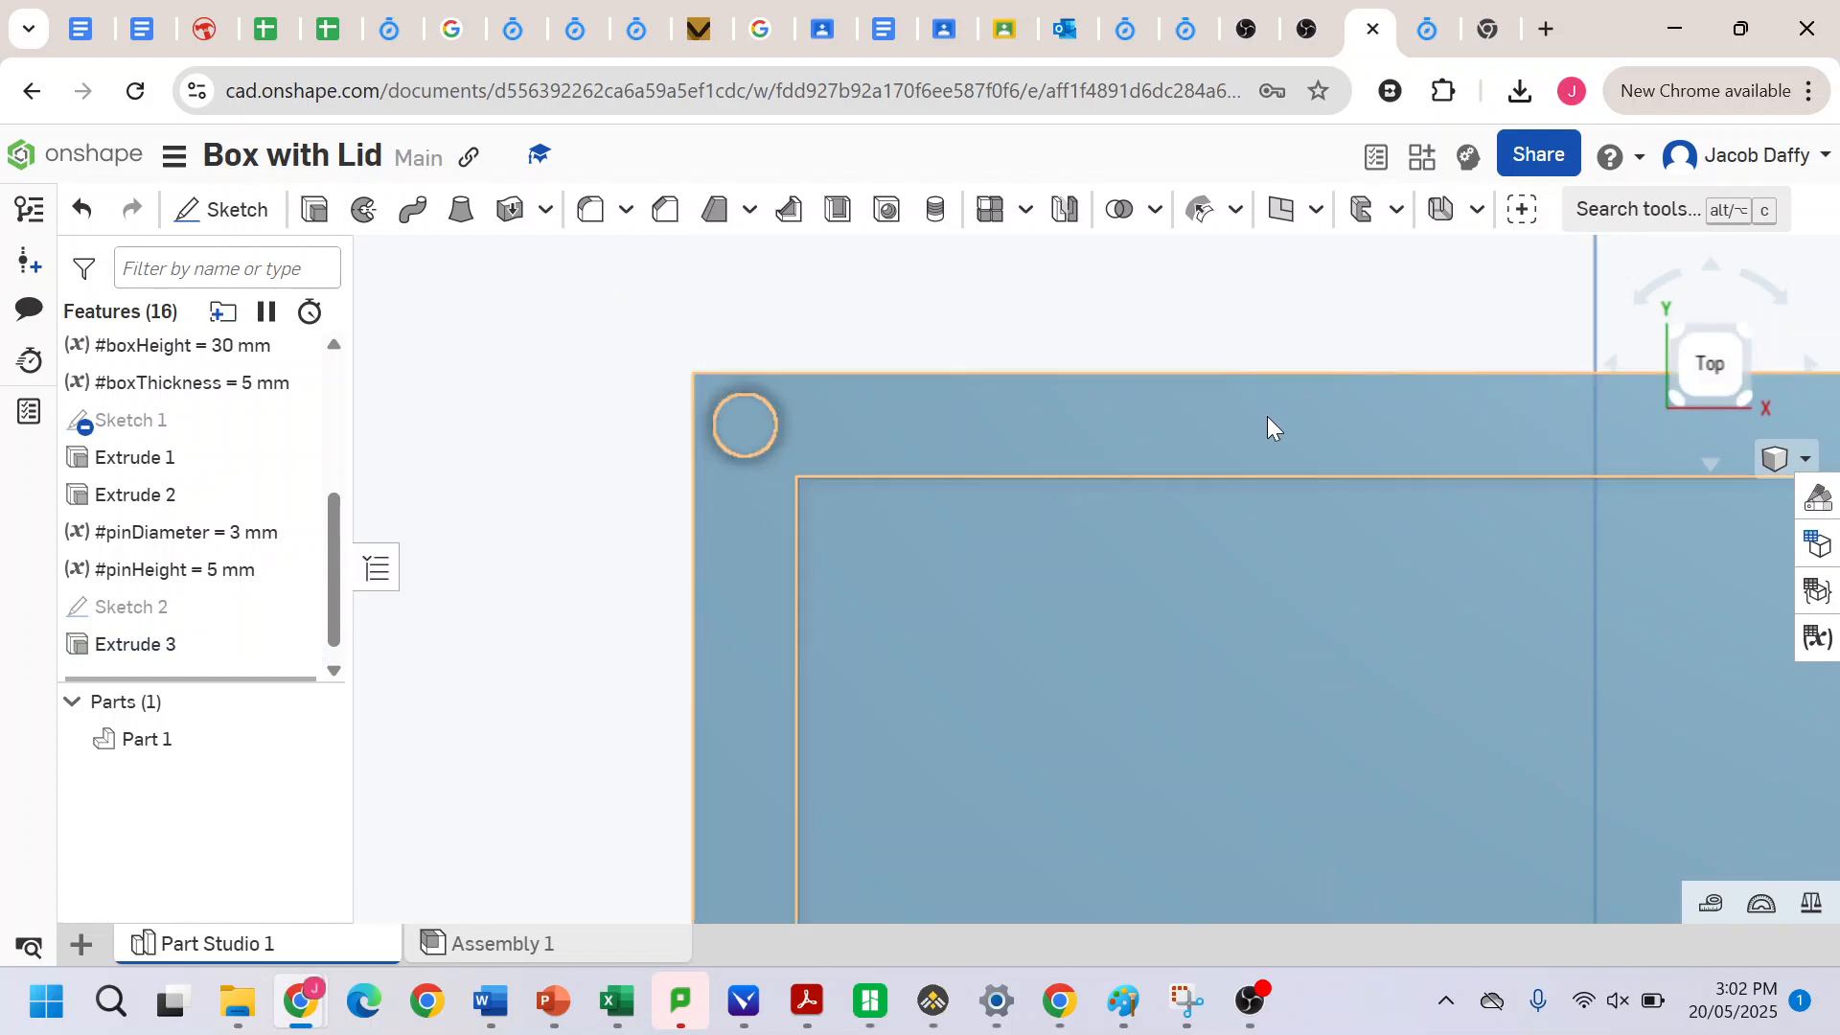
right_click_drag(1264, 416, 1250, 394)
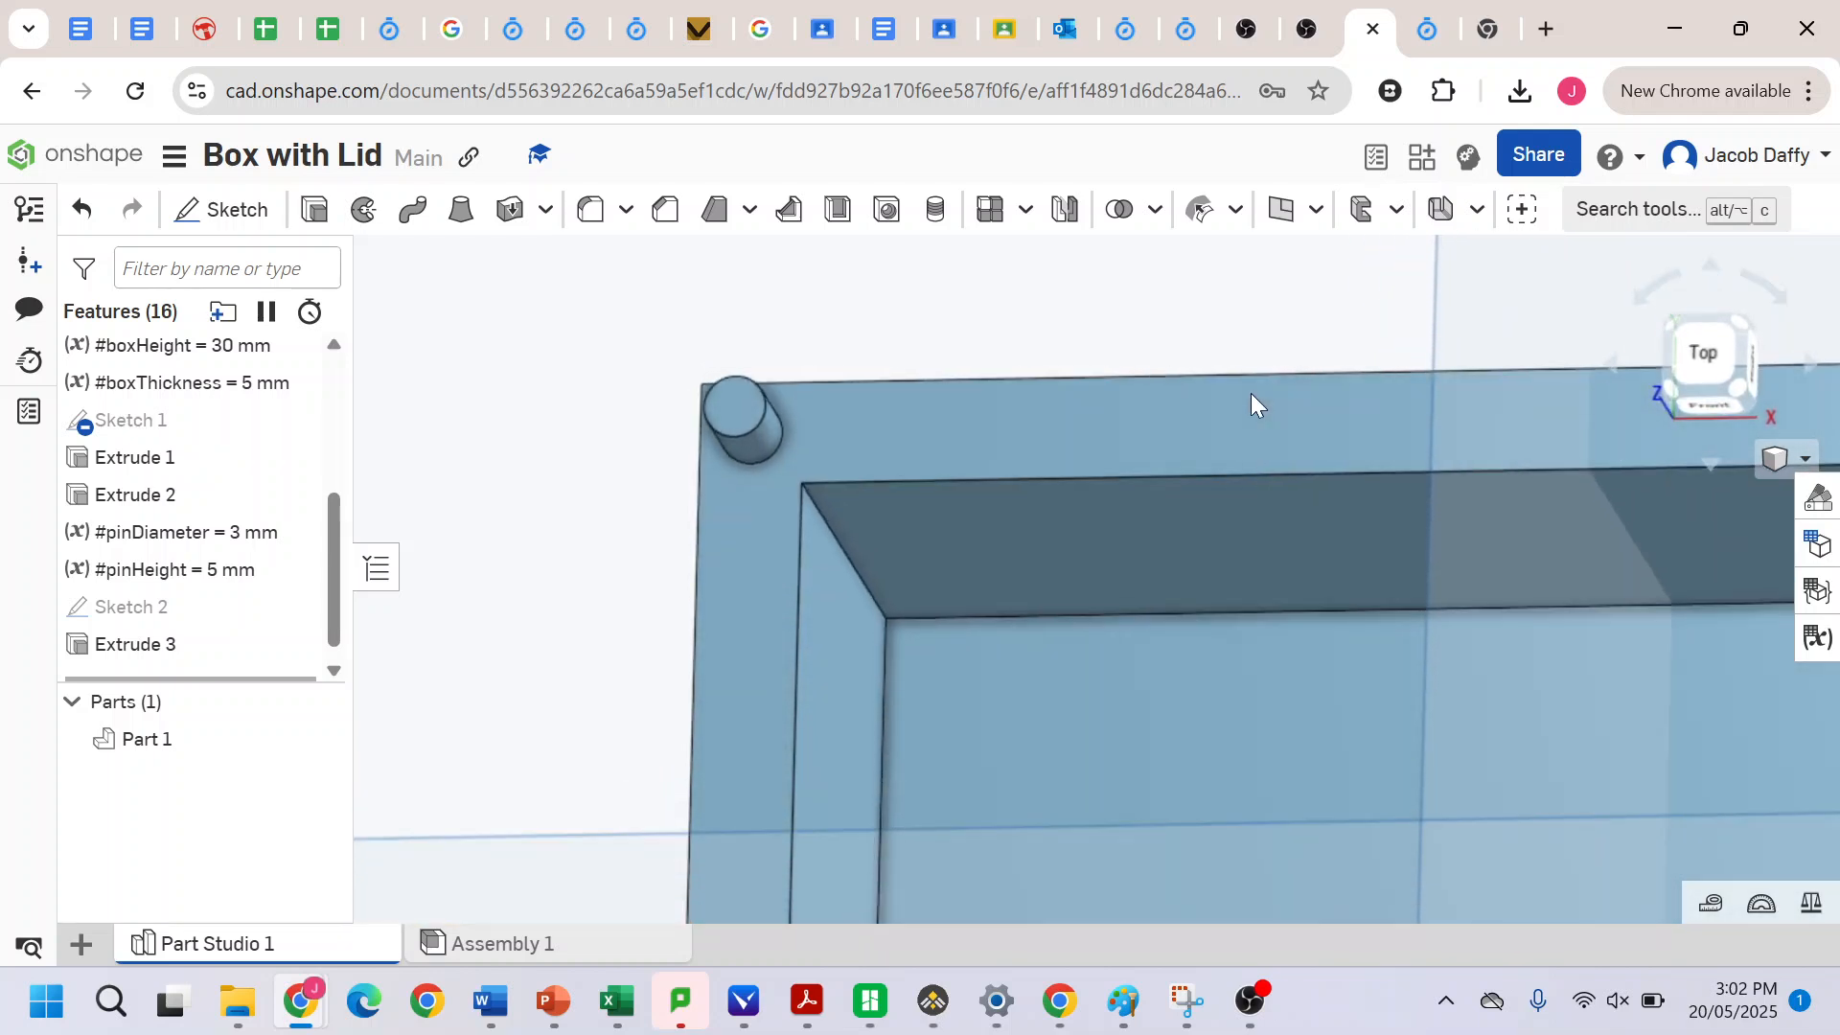
- Reopen Sketch 2 and select both halves of the rim and the inner rectangle, covering the full lid outline without the corner circles
left_click(1710, 352)
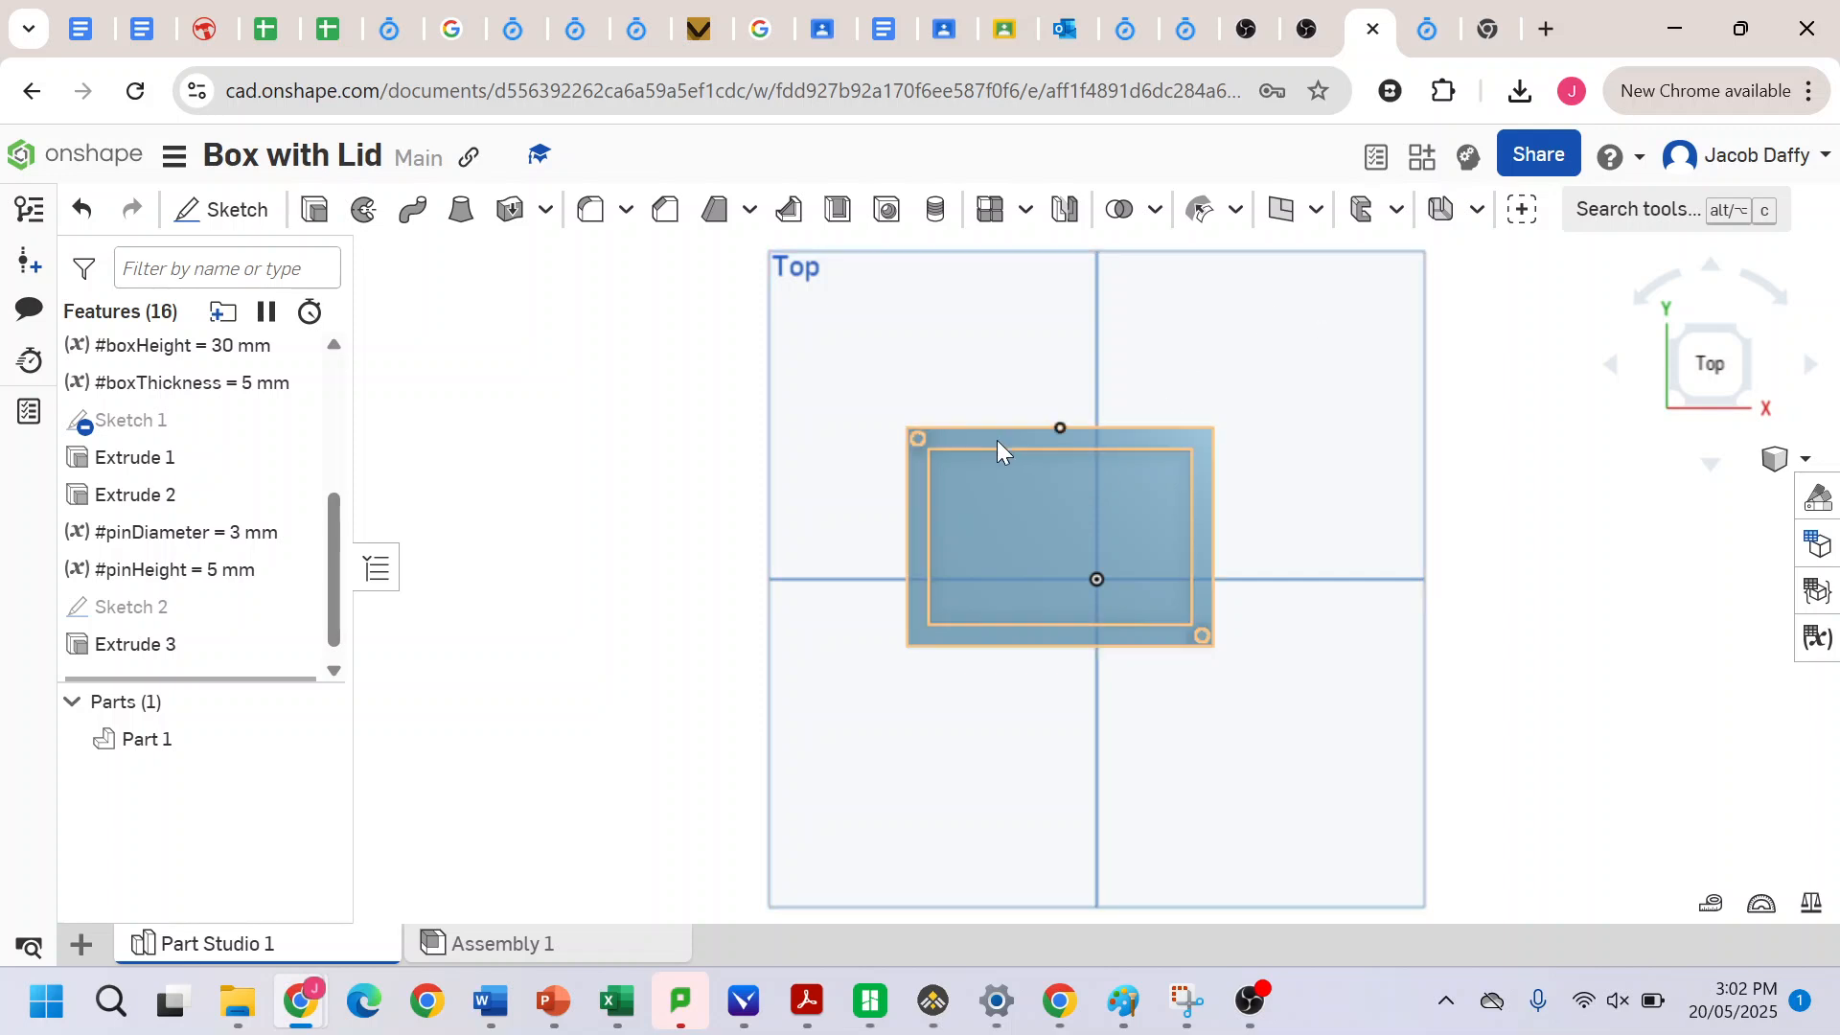
double_click(153, 604)
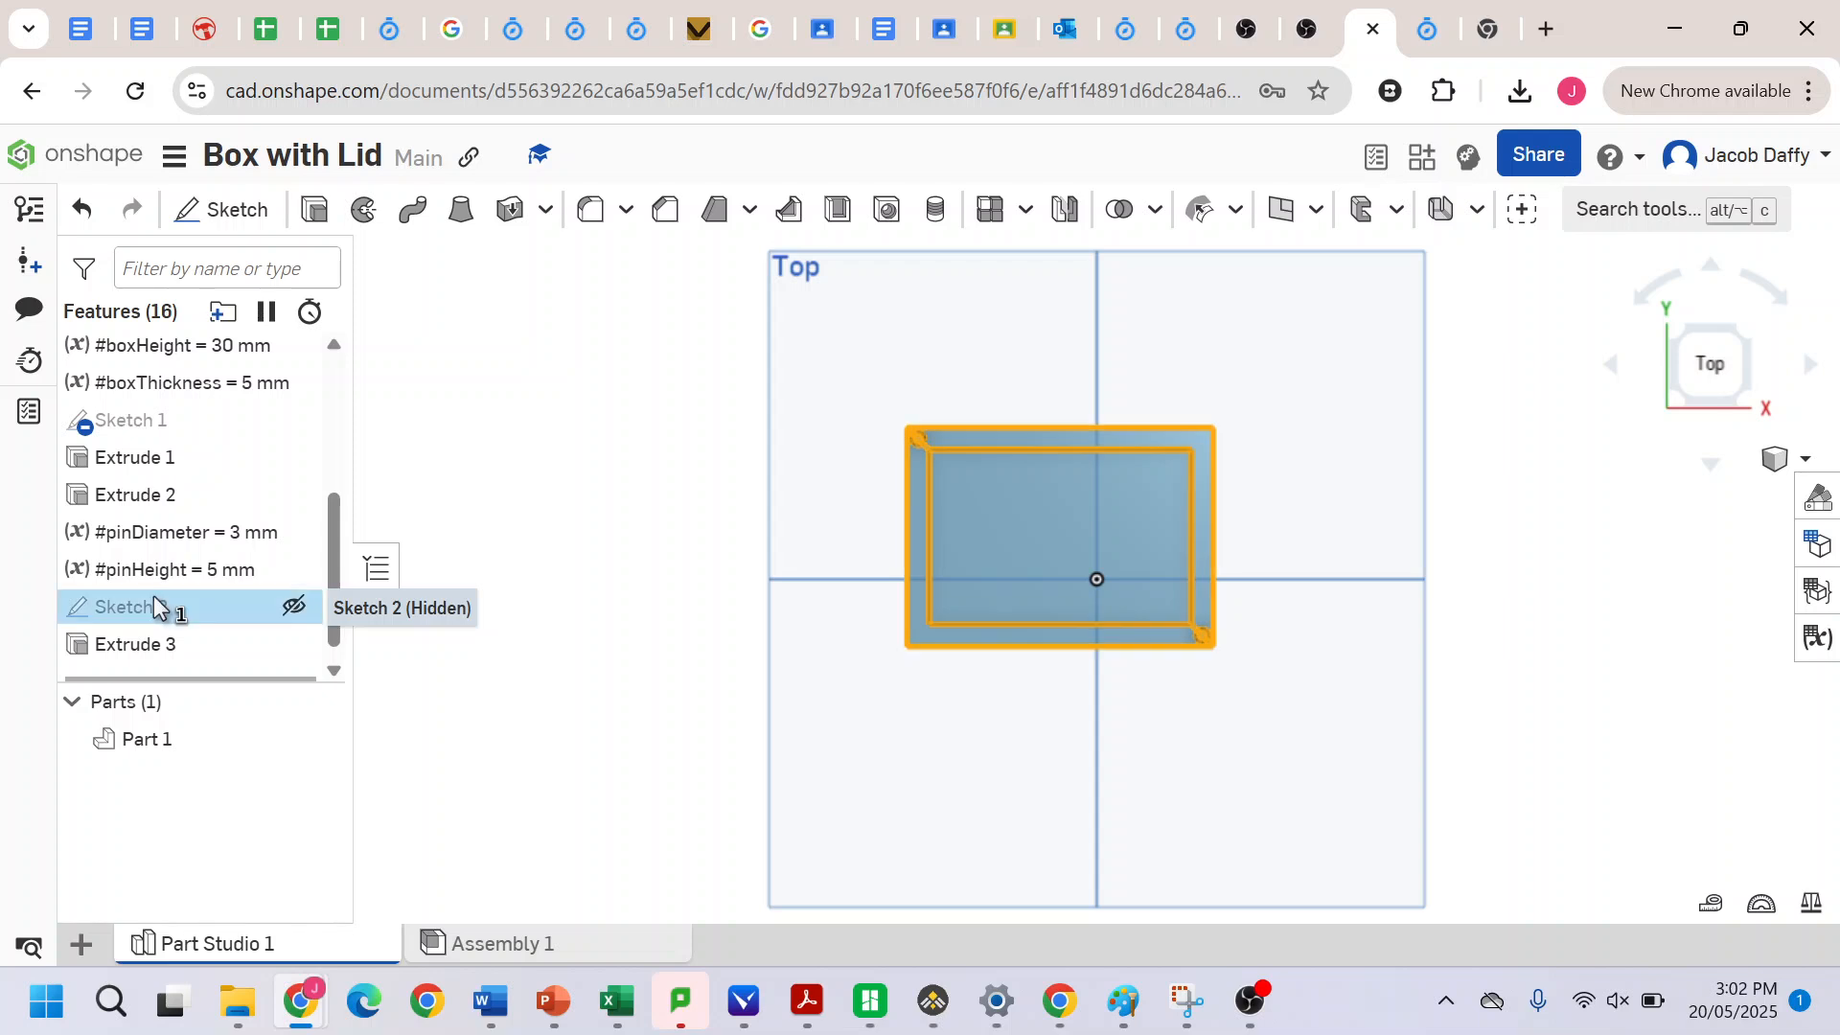
left_click(1010, 436)
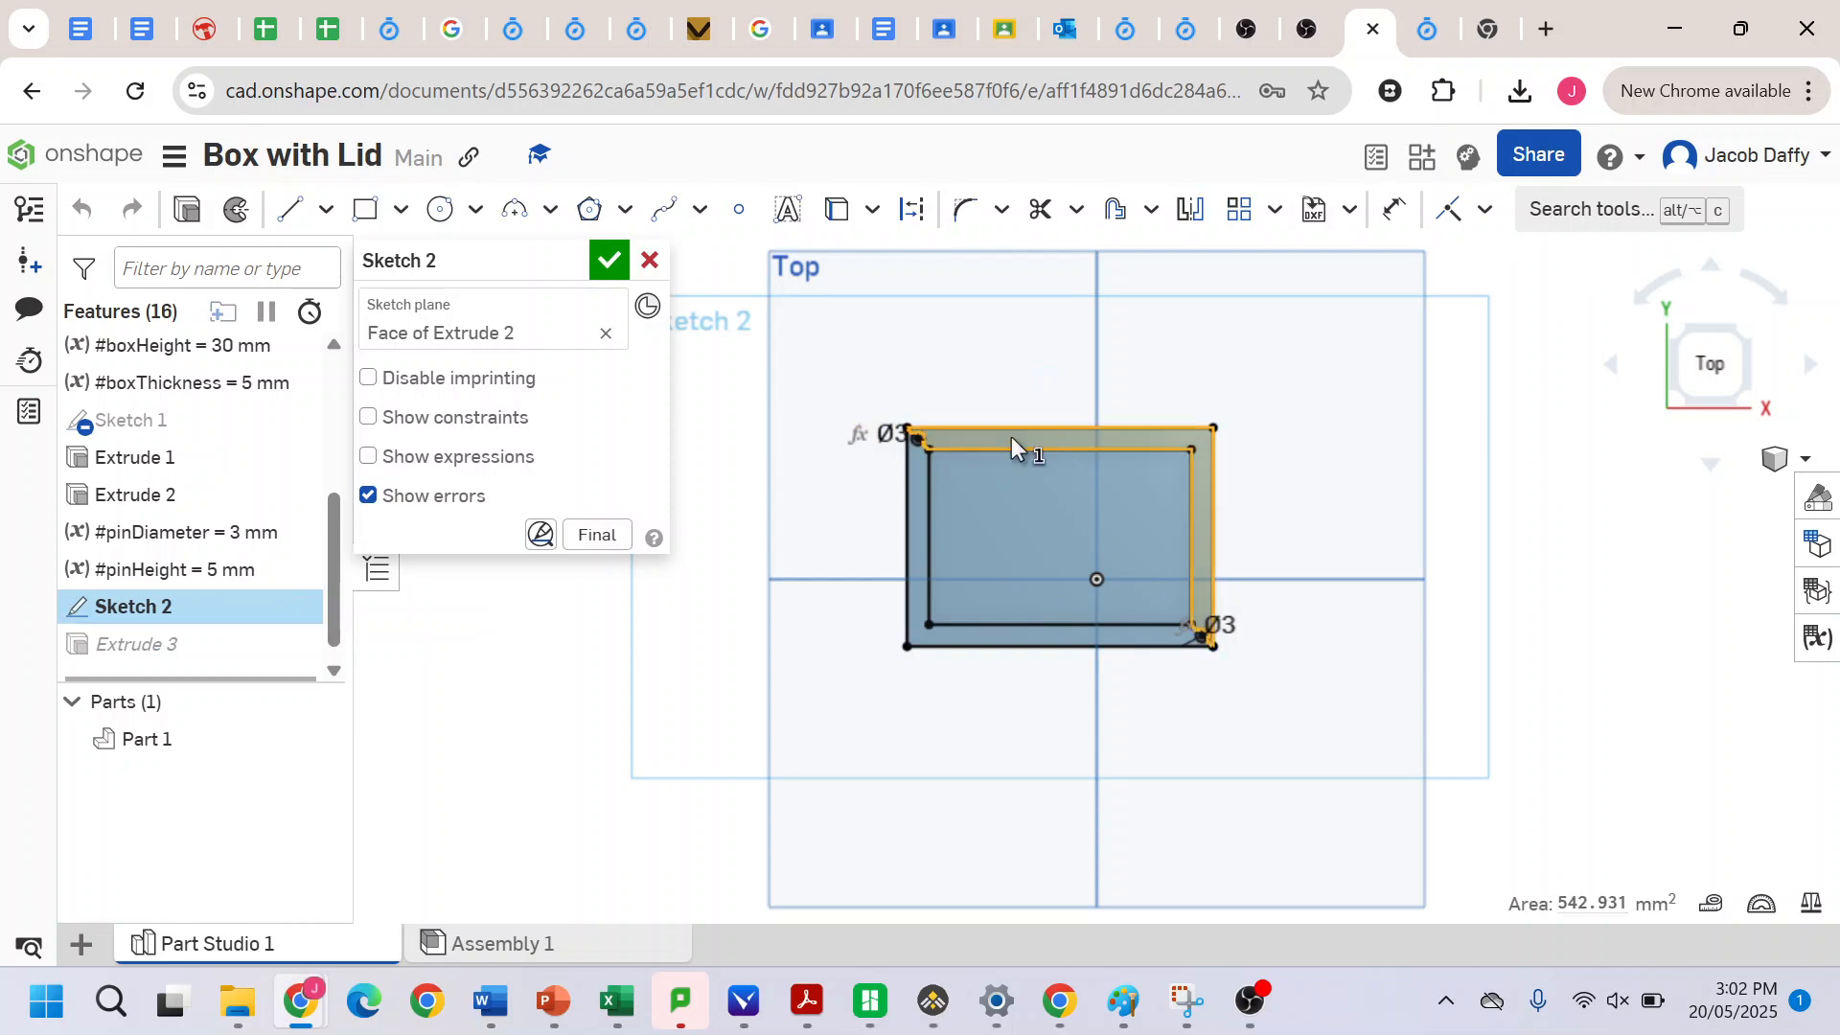
left_click(917, 506)
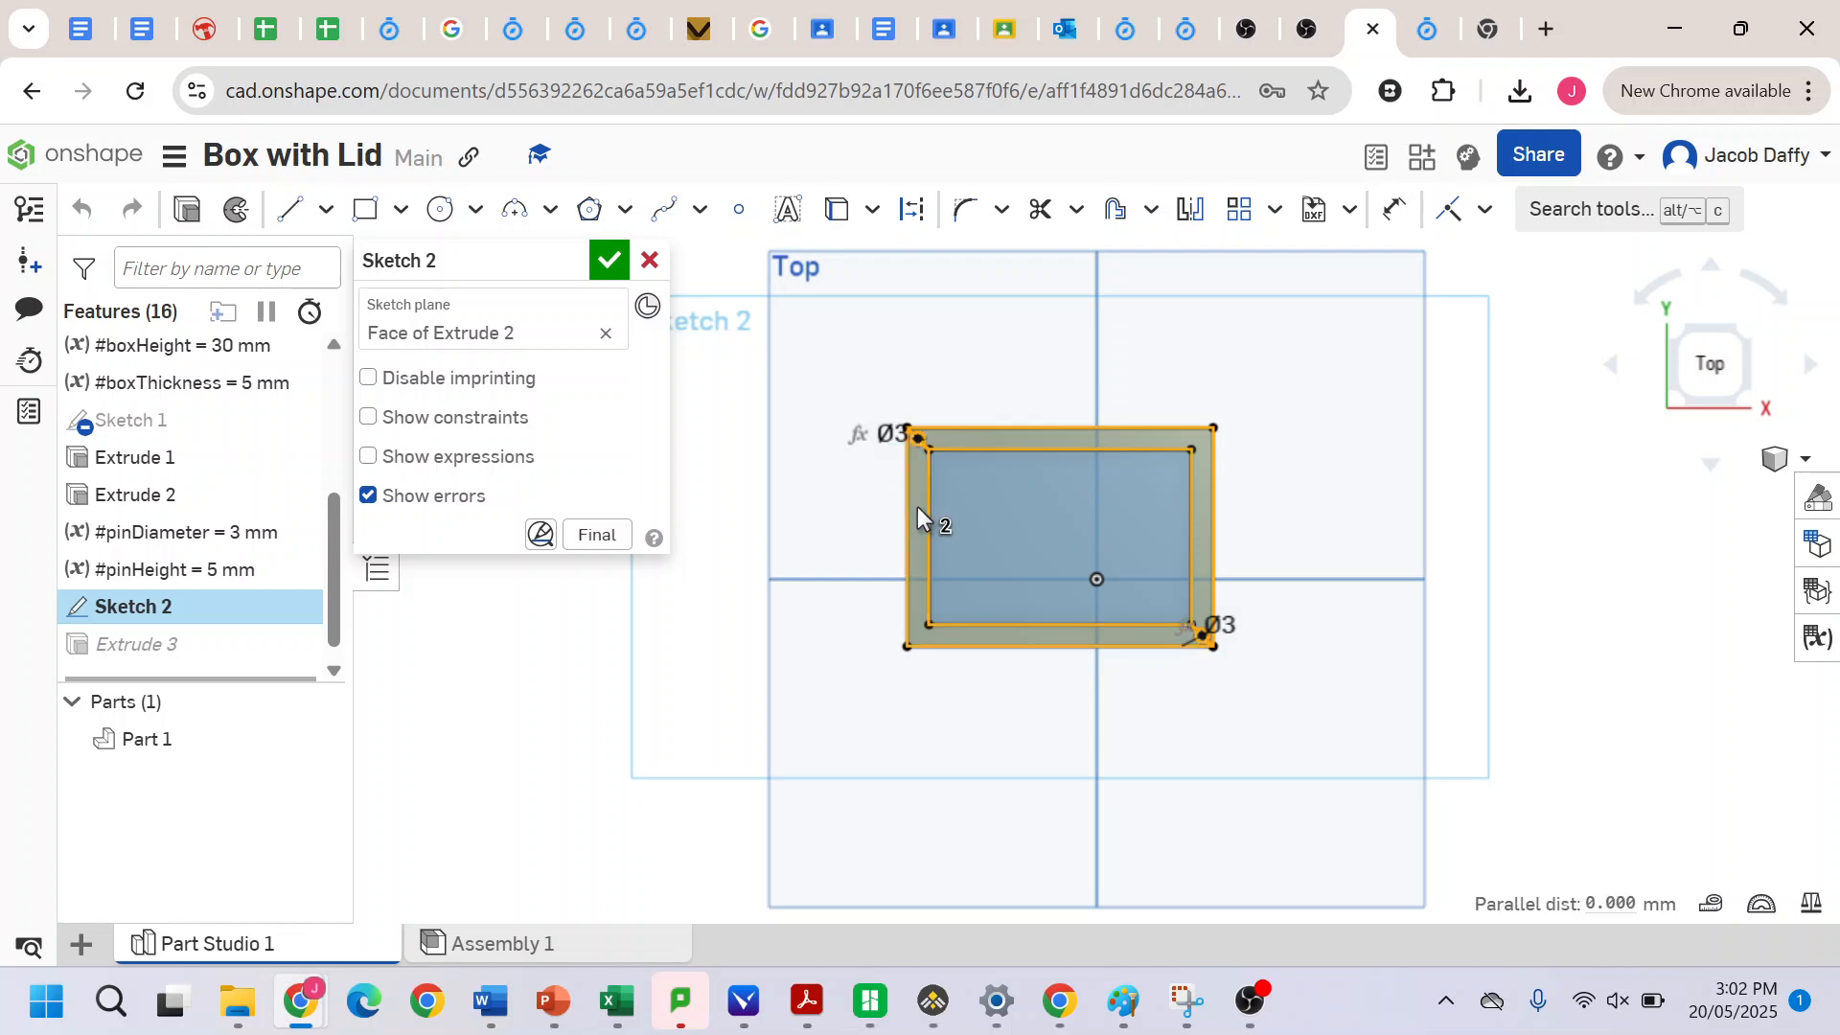
left_click(991, 535)
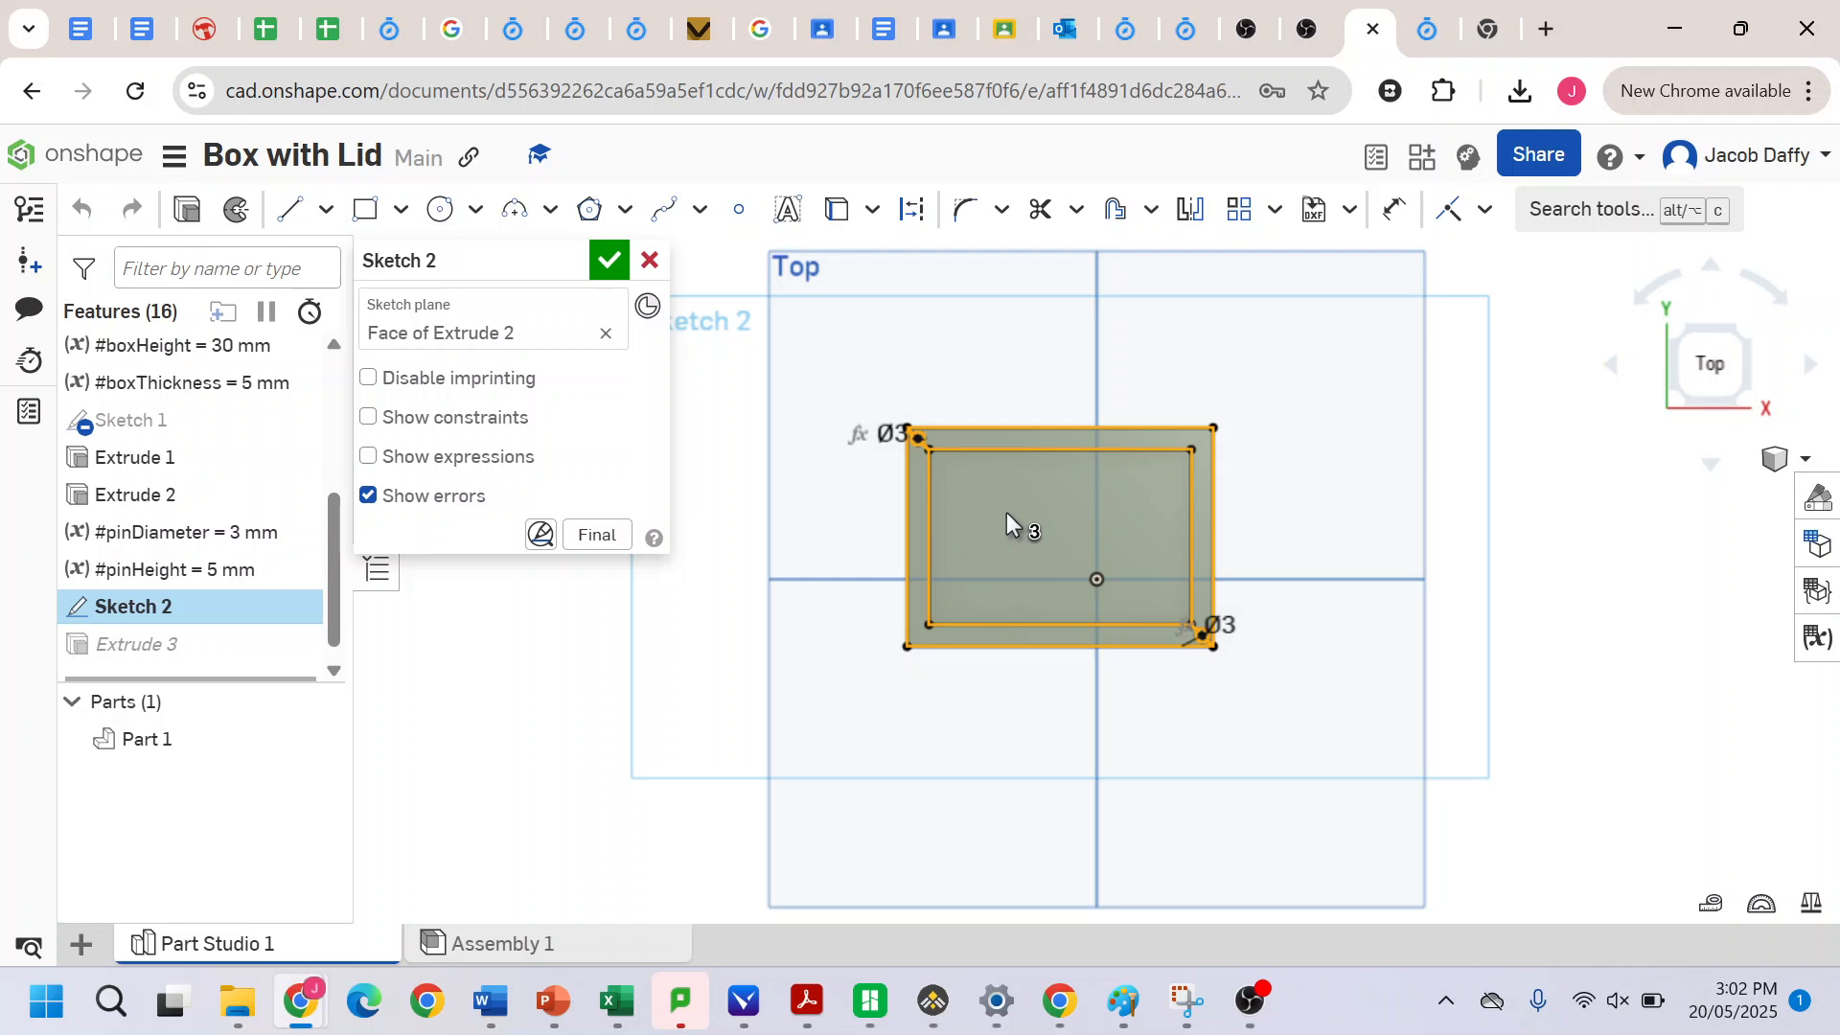
right_click_drag(1006, 511, 973, 405)
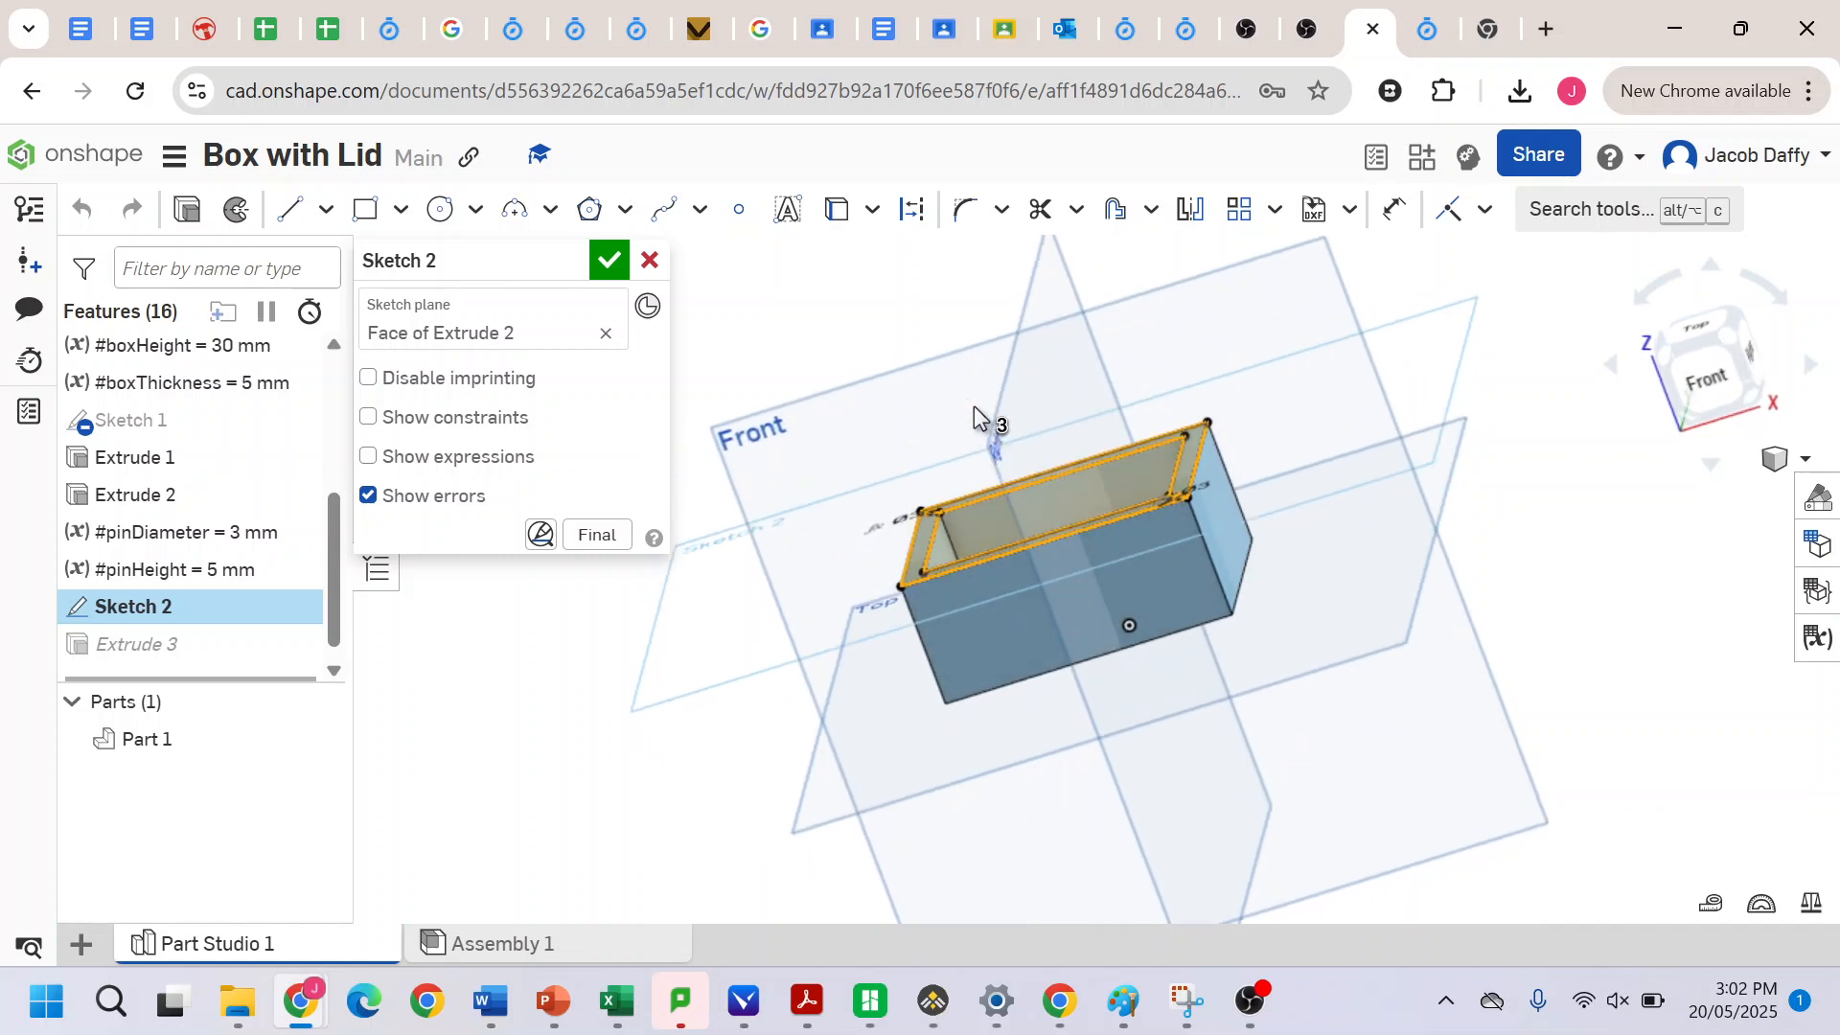
right_click_drag(1041, 503, 1080, 564)
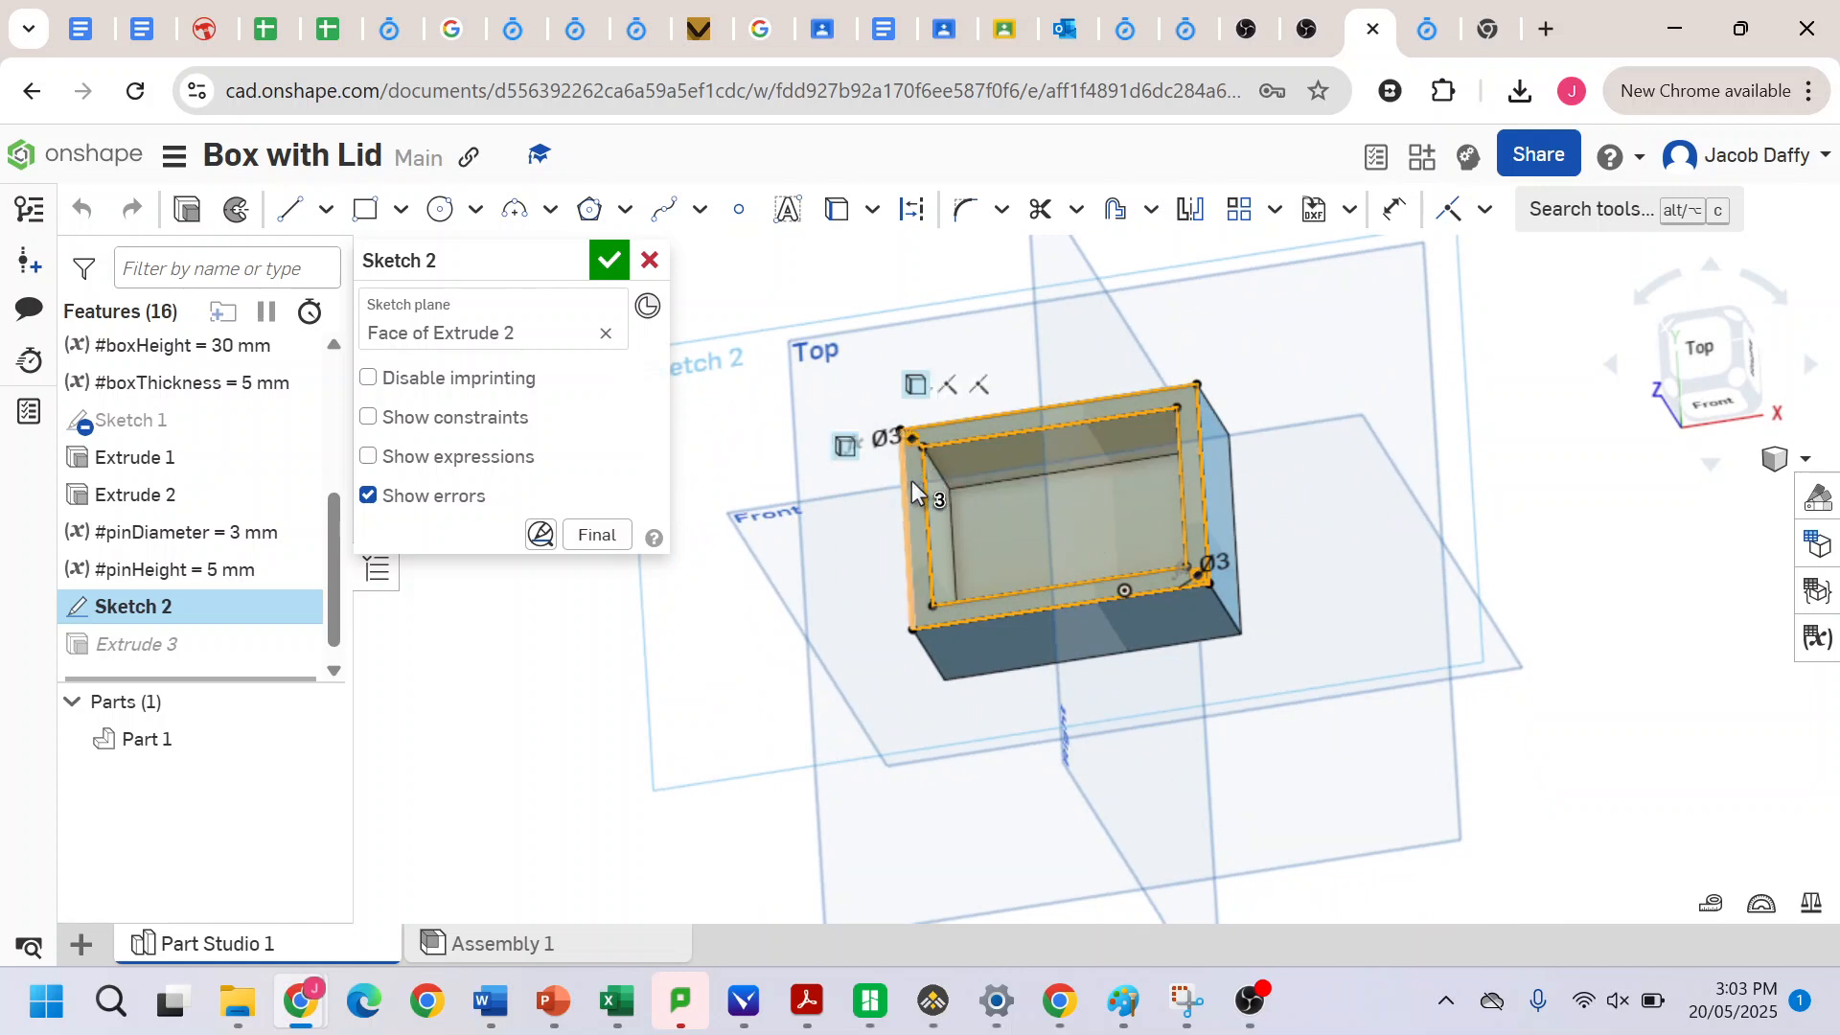
right_click_drag(1136, 527, 1130, 439)
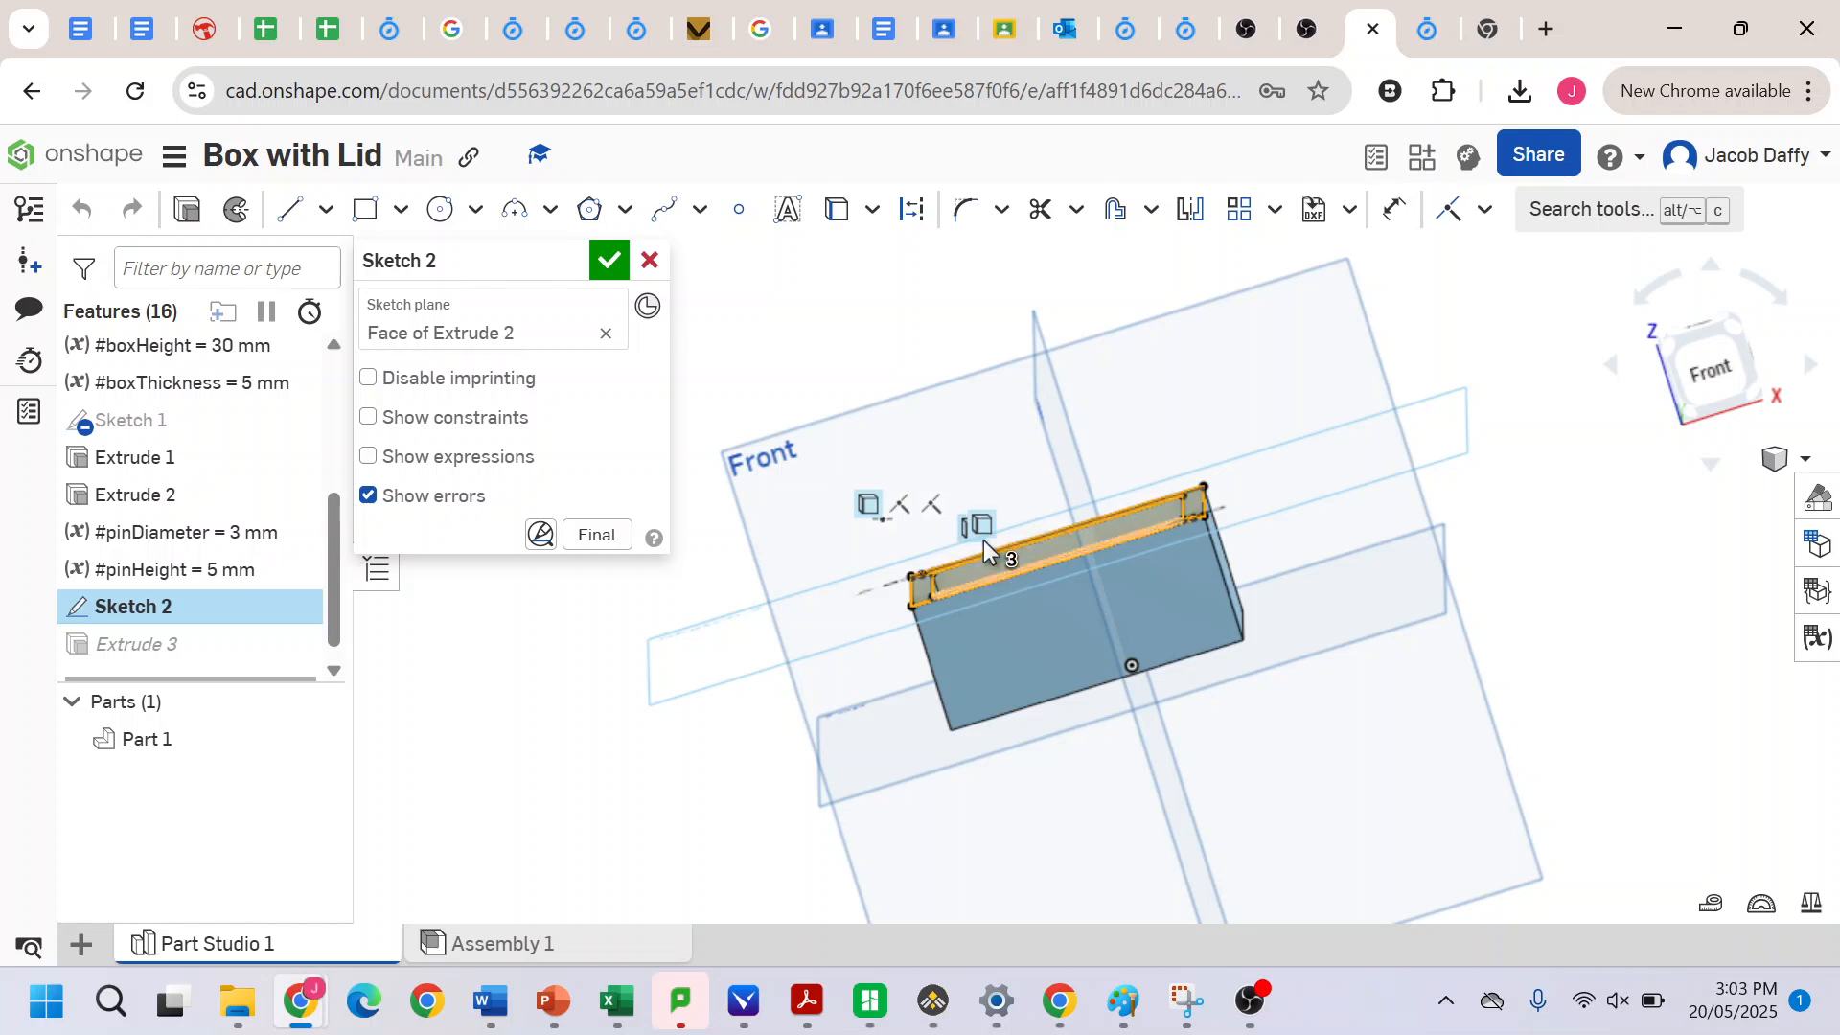
right_click_drag(1096, 469, 1095, 555)
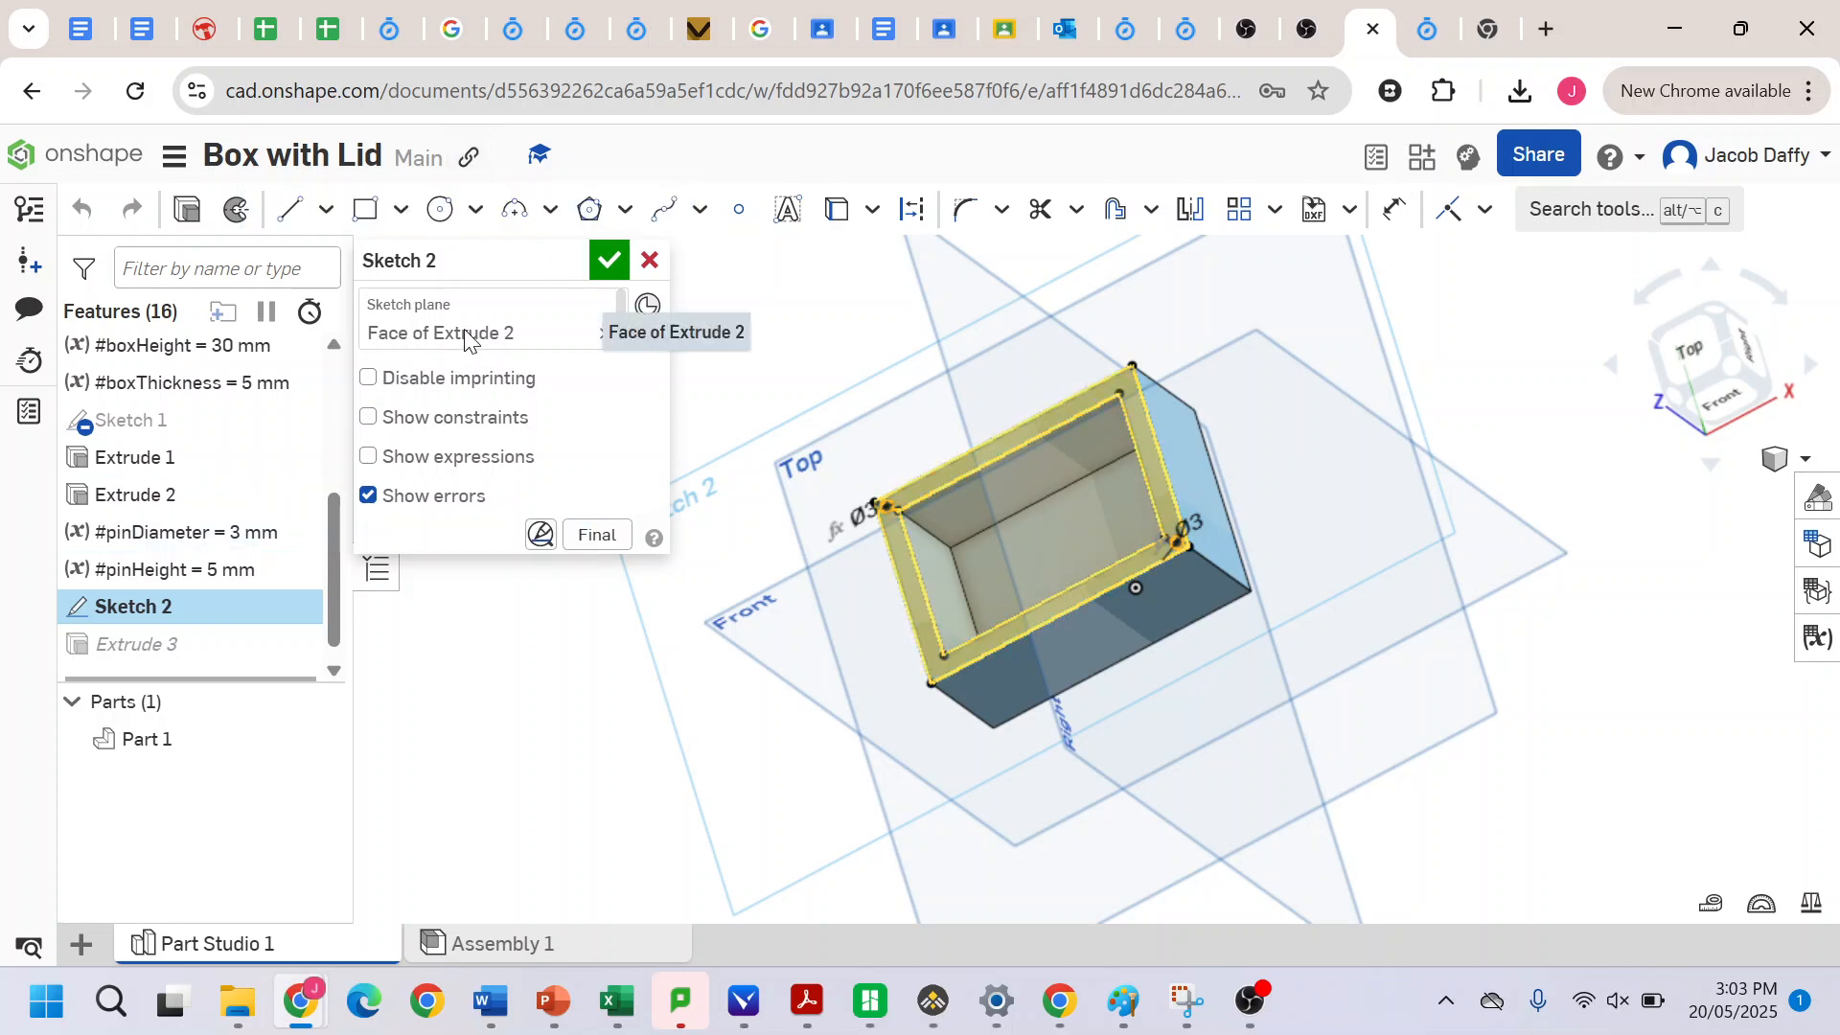
- Extrude the three selected Sketch 2 regions as a New solid with a blind depth of #boxThickness
left_click(186, 209)
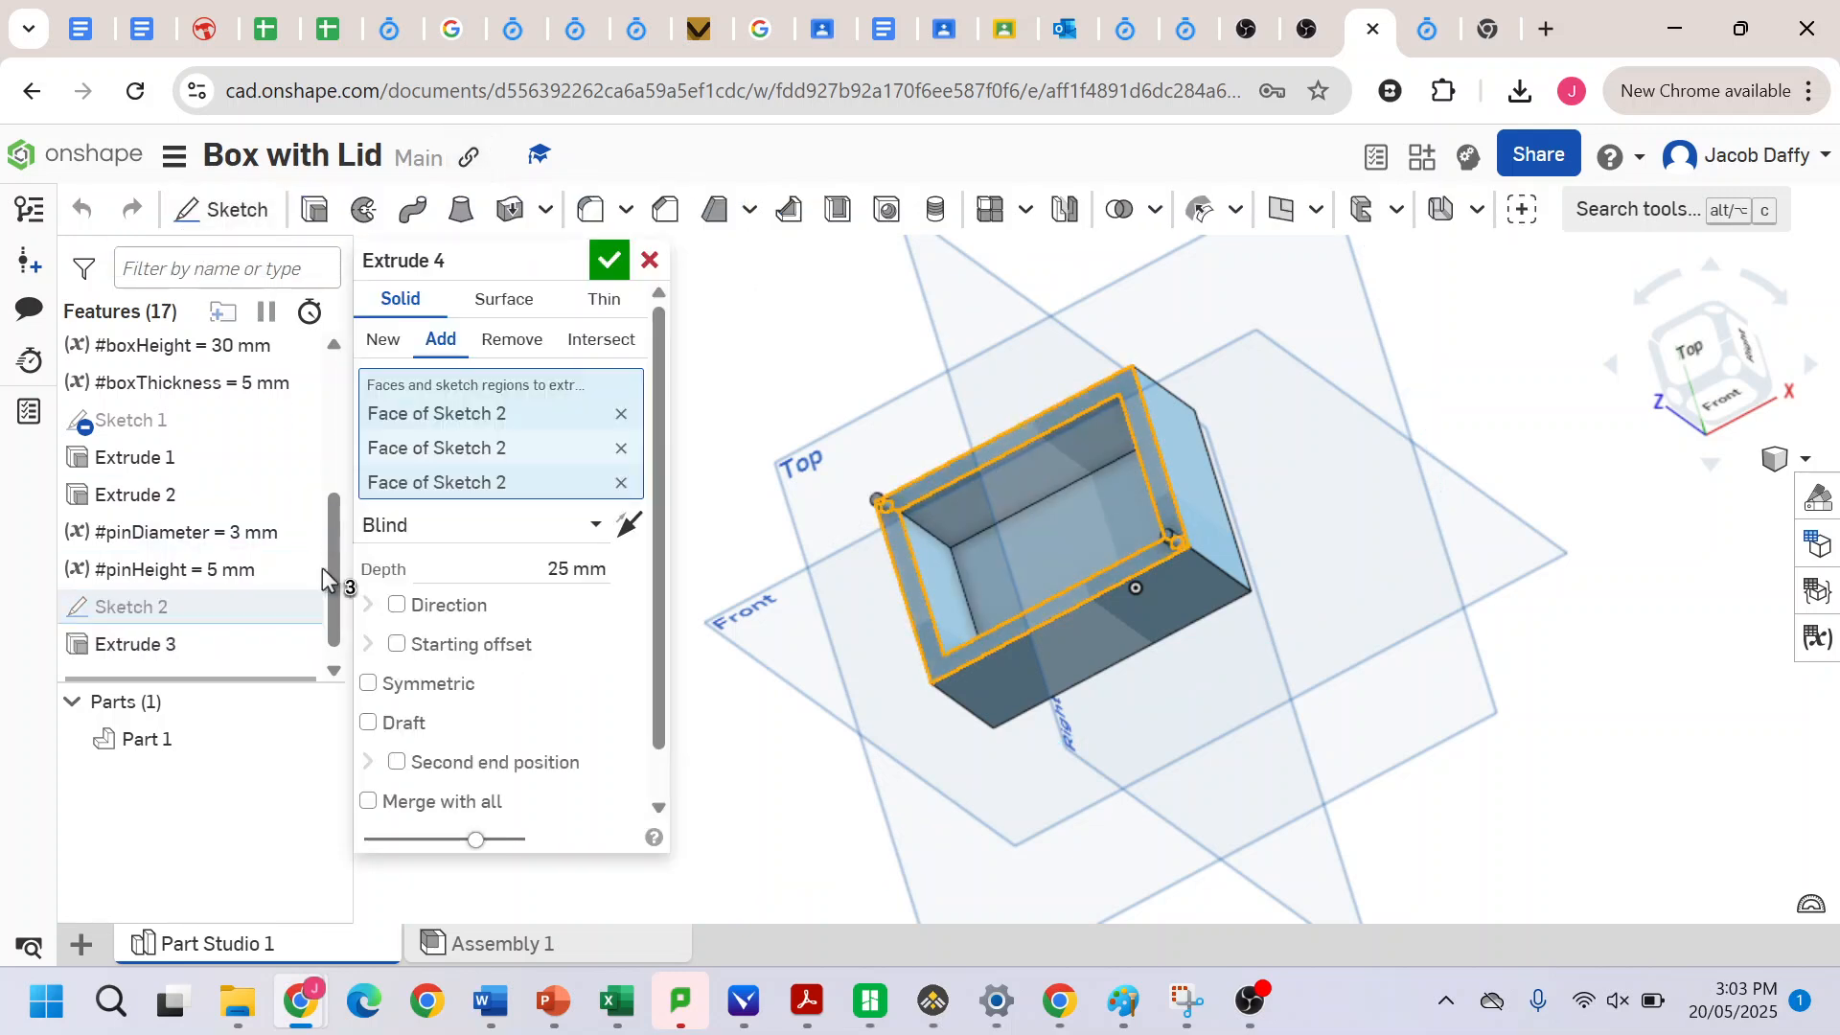
left_click(554, 570)
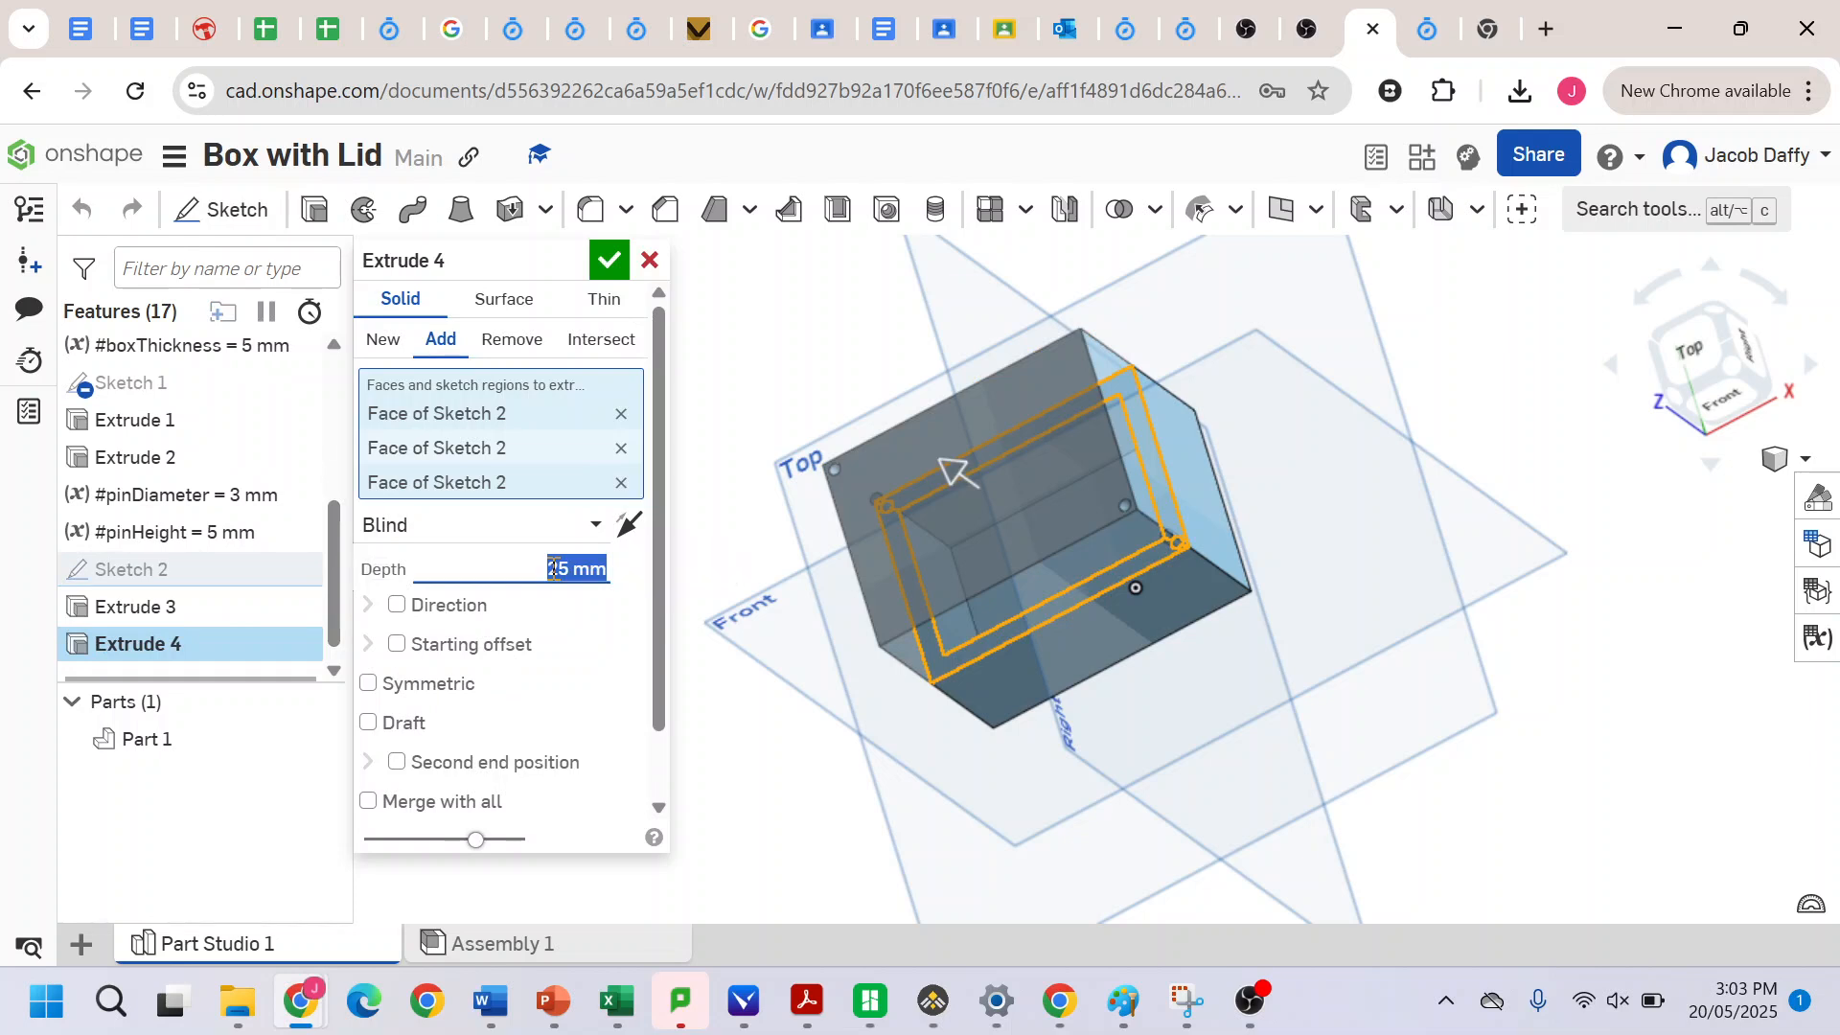
type("b")
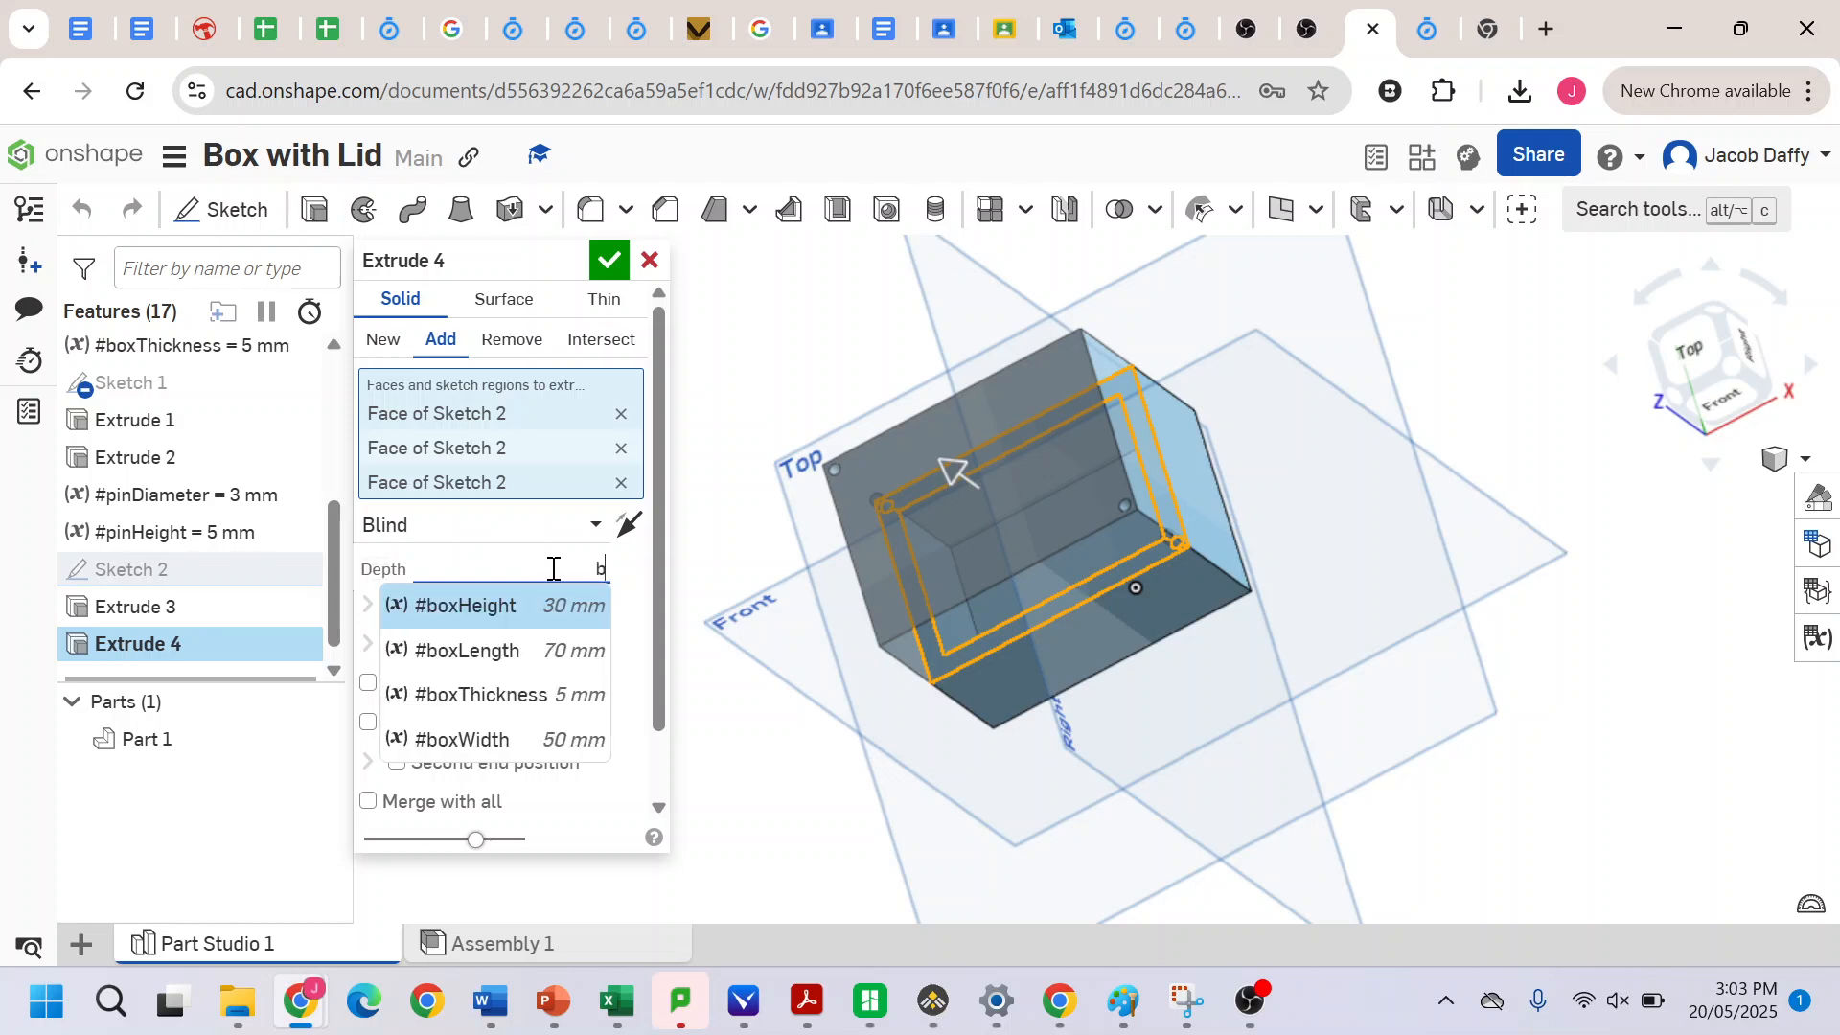
left_click(500, 704)
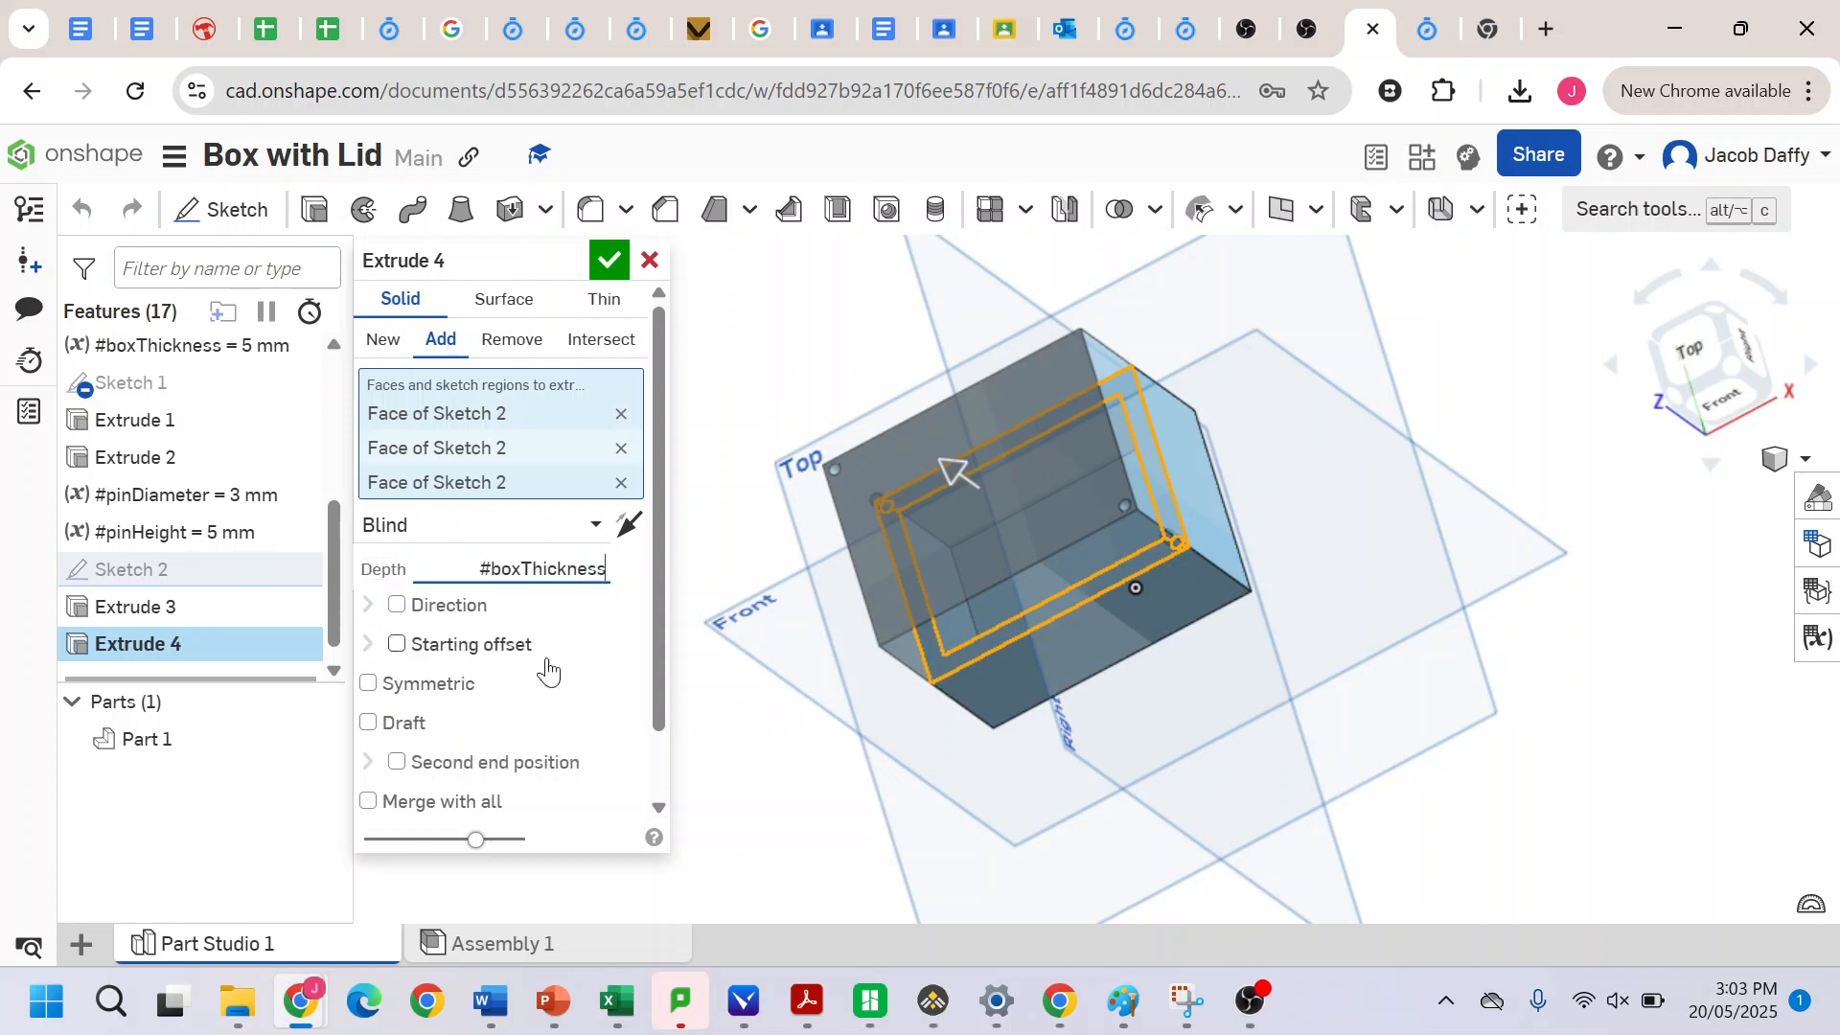
left_click(384, 340)
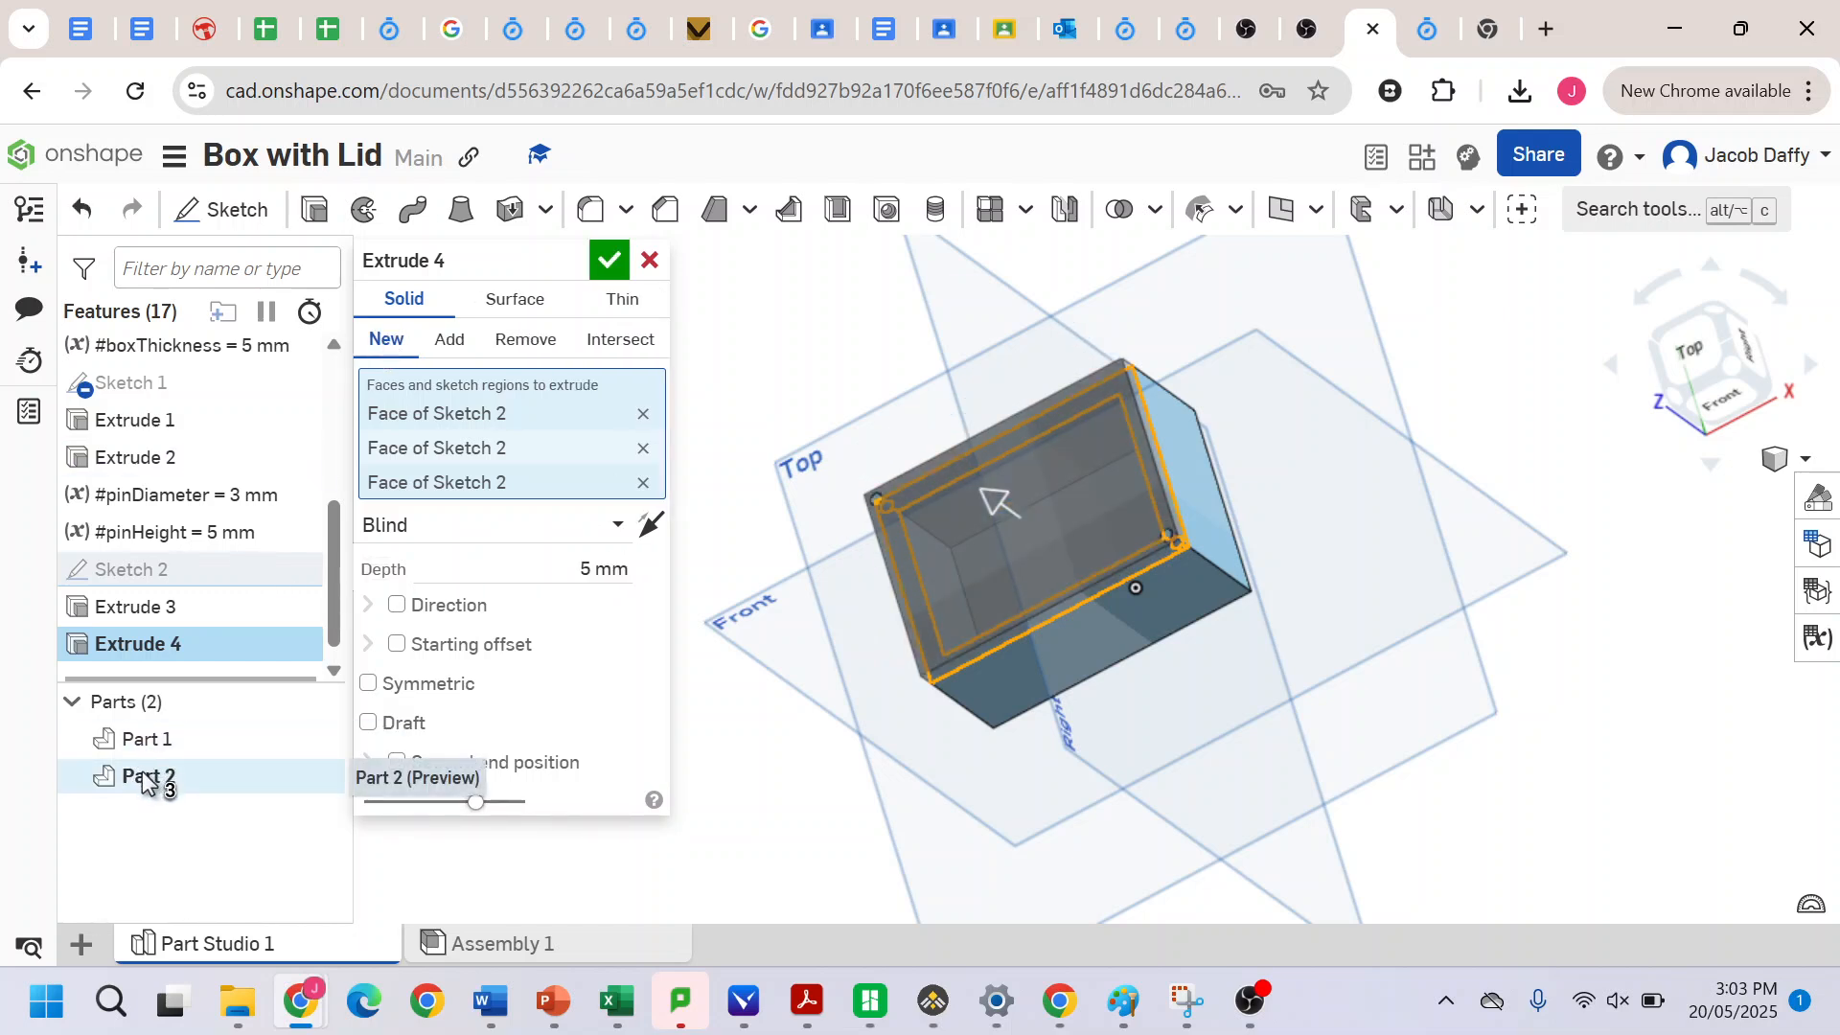
- Try the Add operation on the lid extrude, reopen Extrude 4 to set it back to New, and accept it
left_click(460, 347)
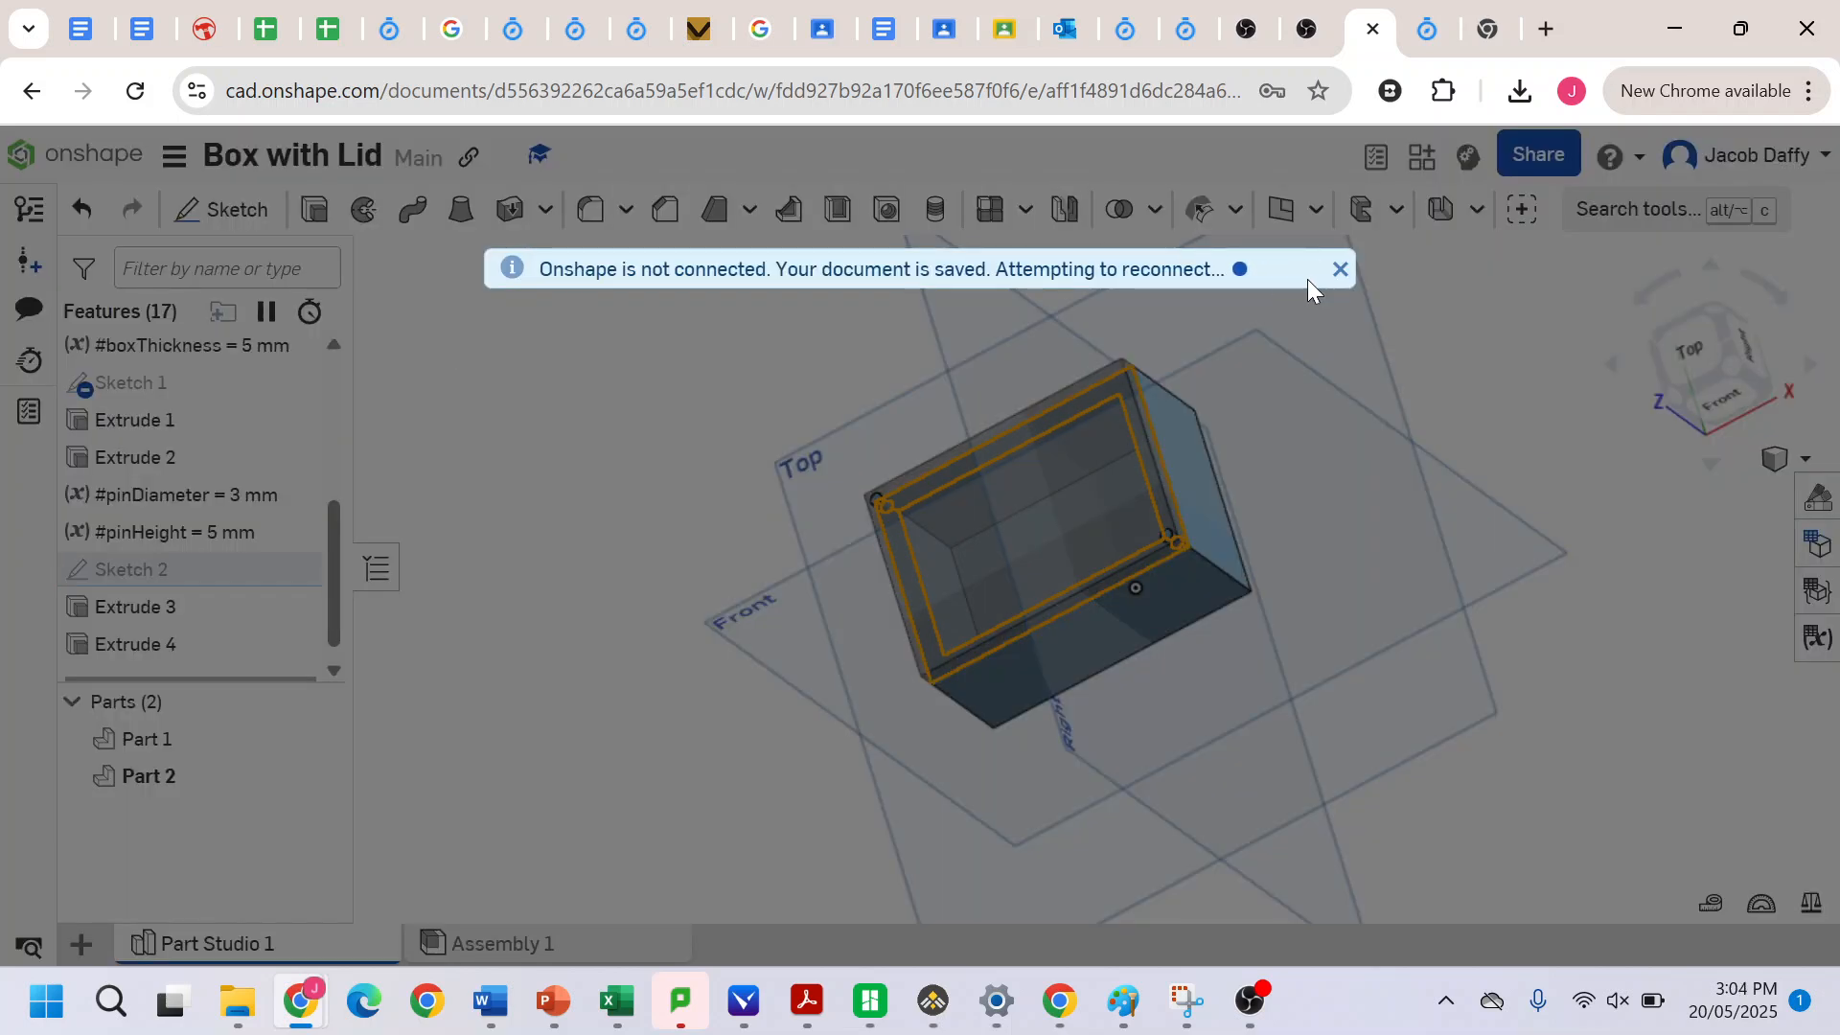
left_click(1340, 269)
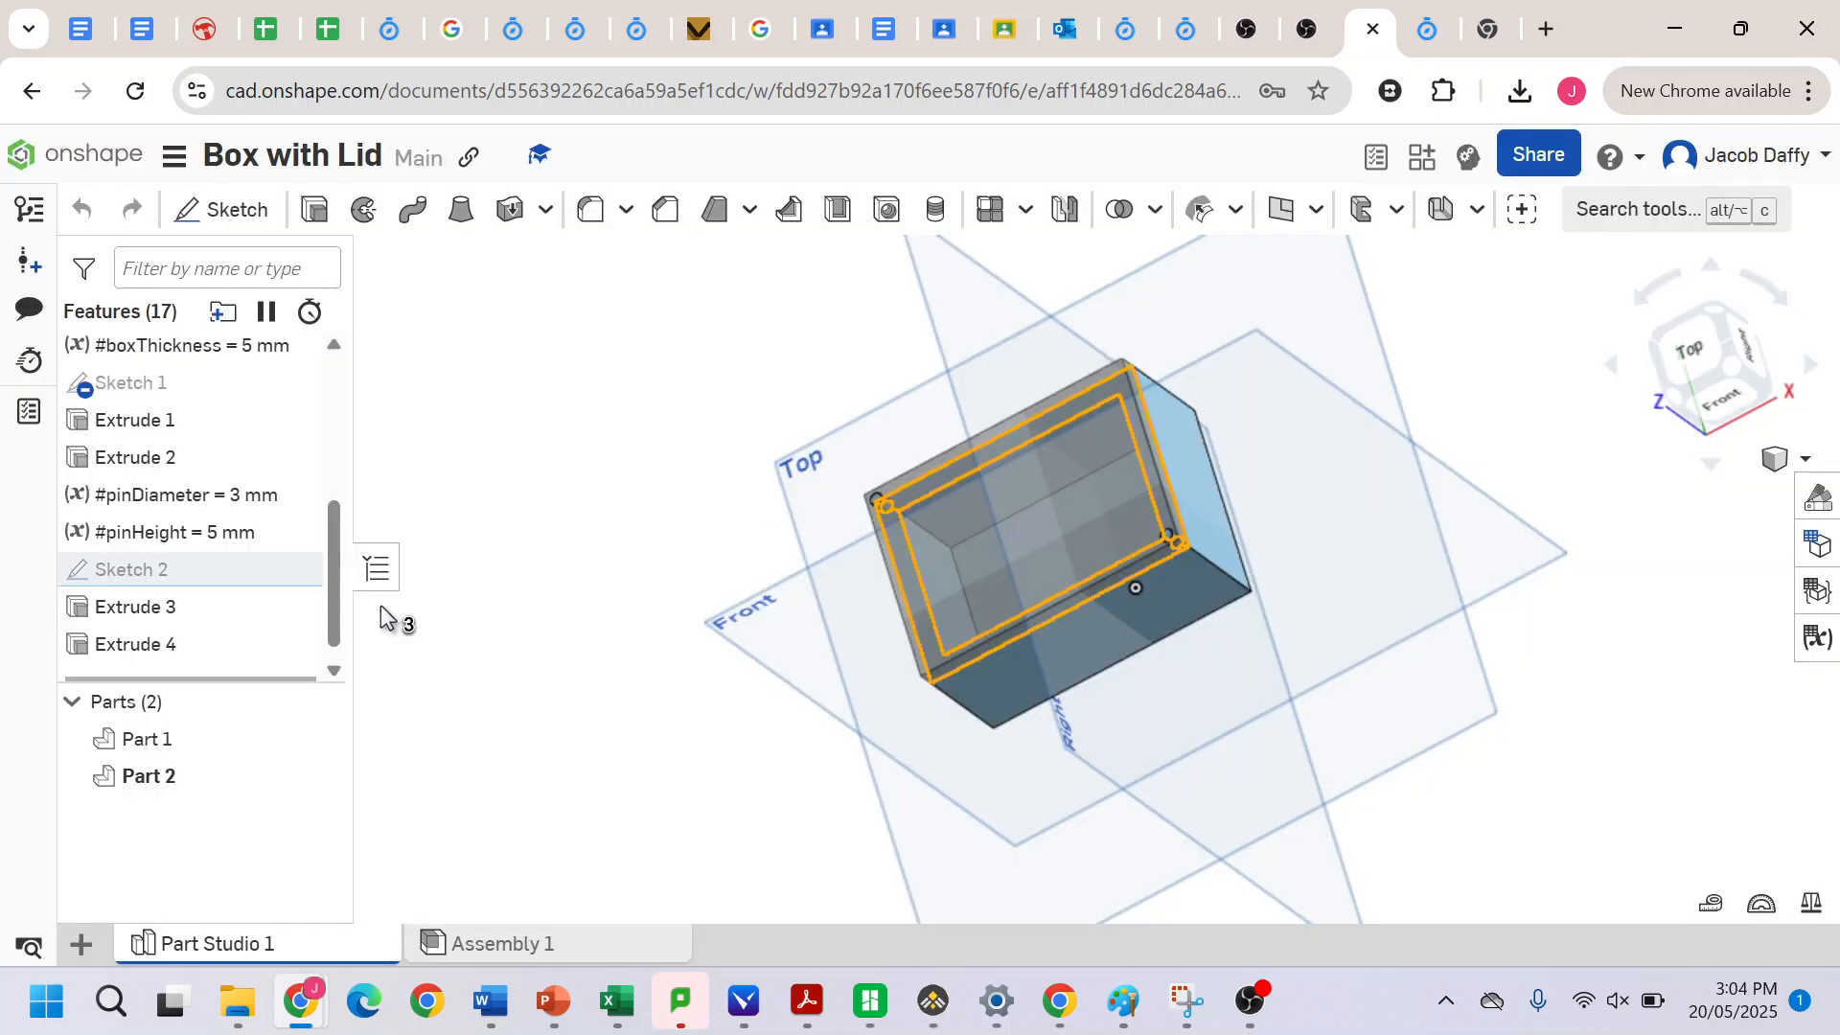
double_click(194, 651)
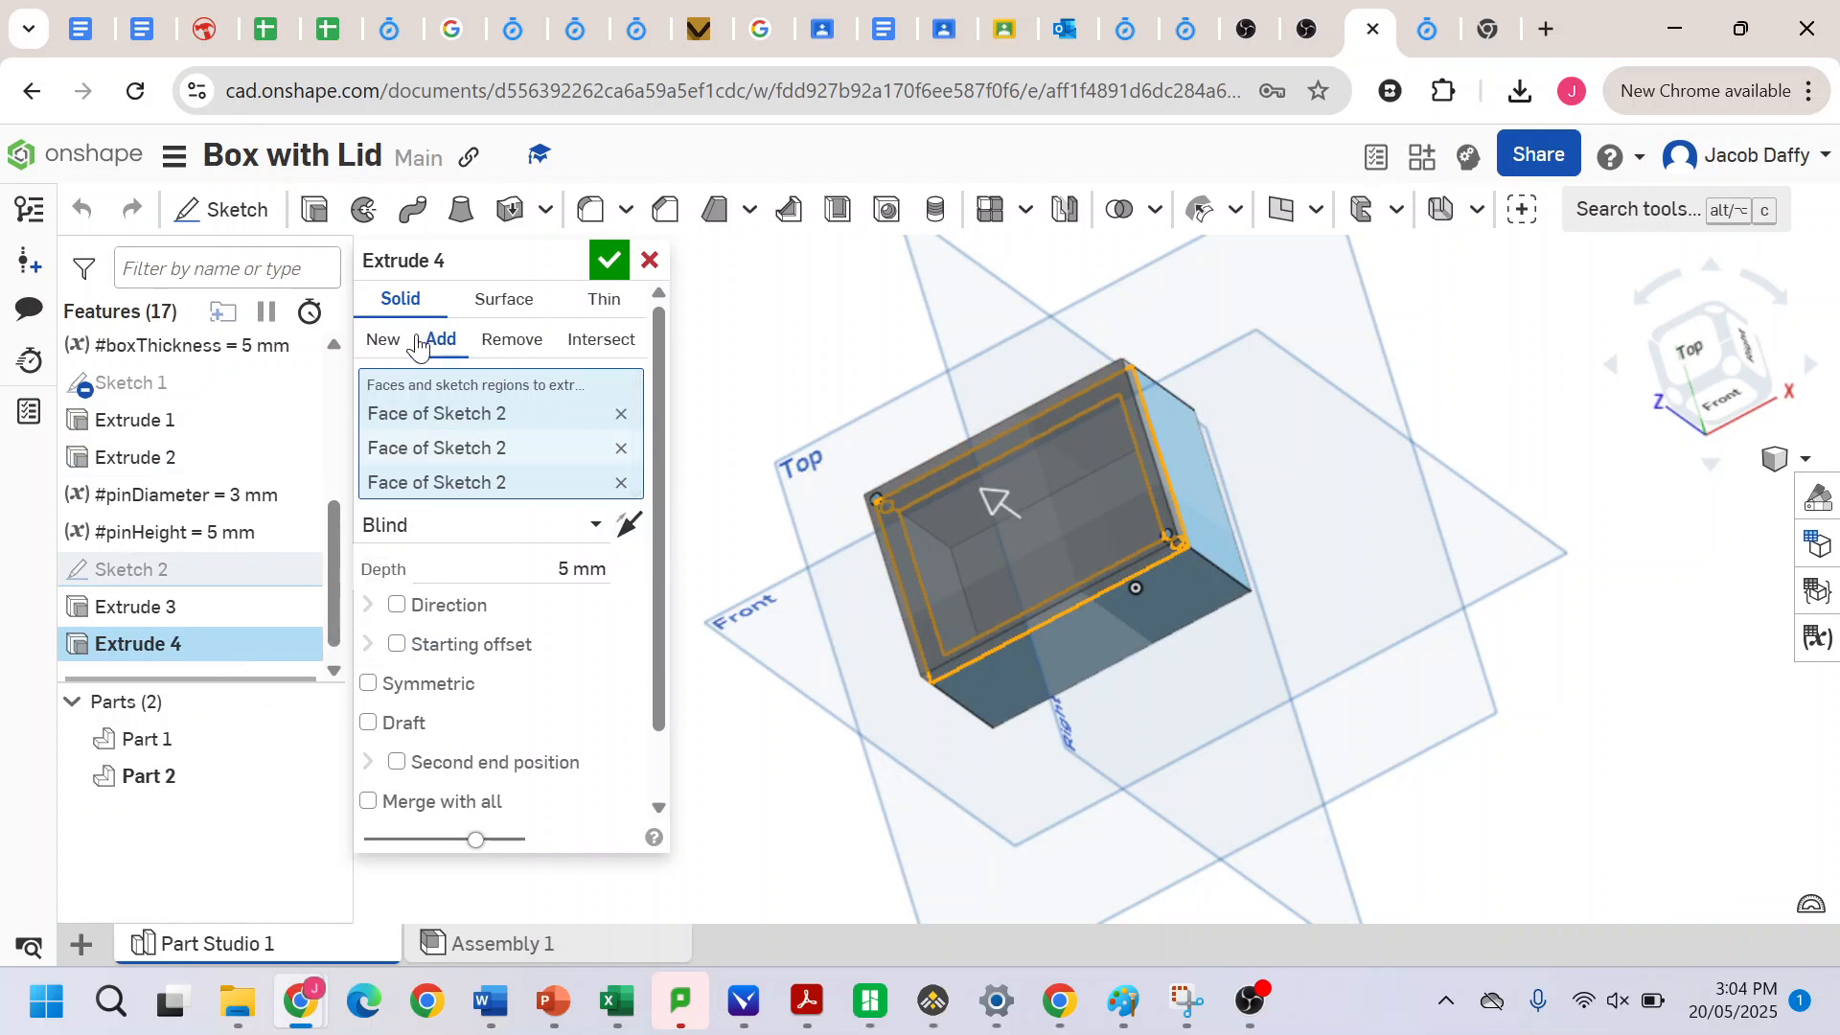
left_click(383, 347)
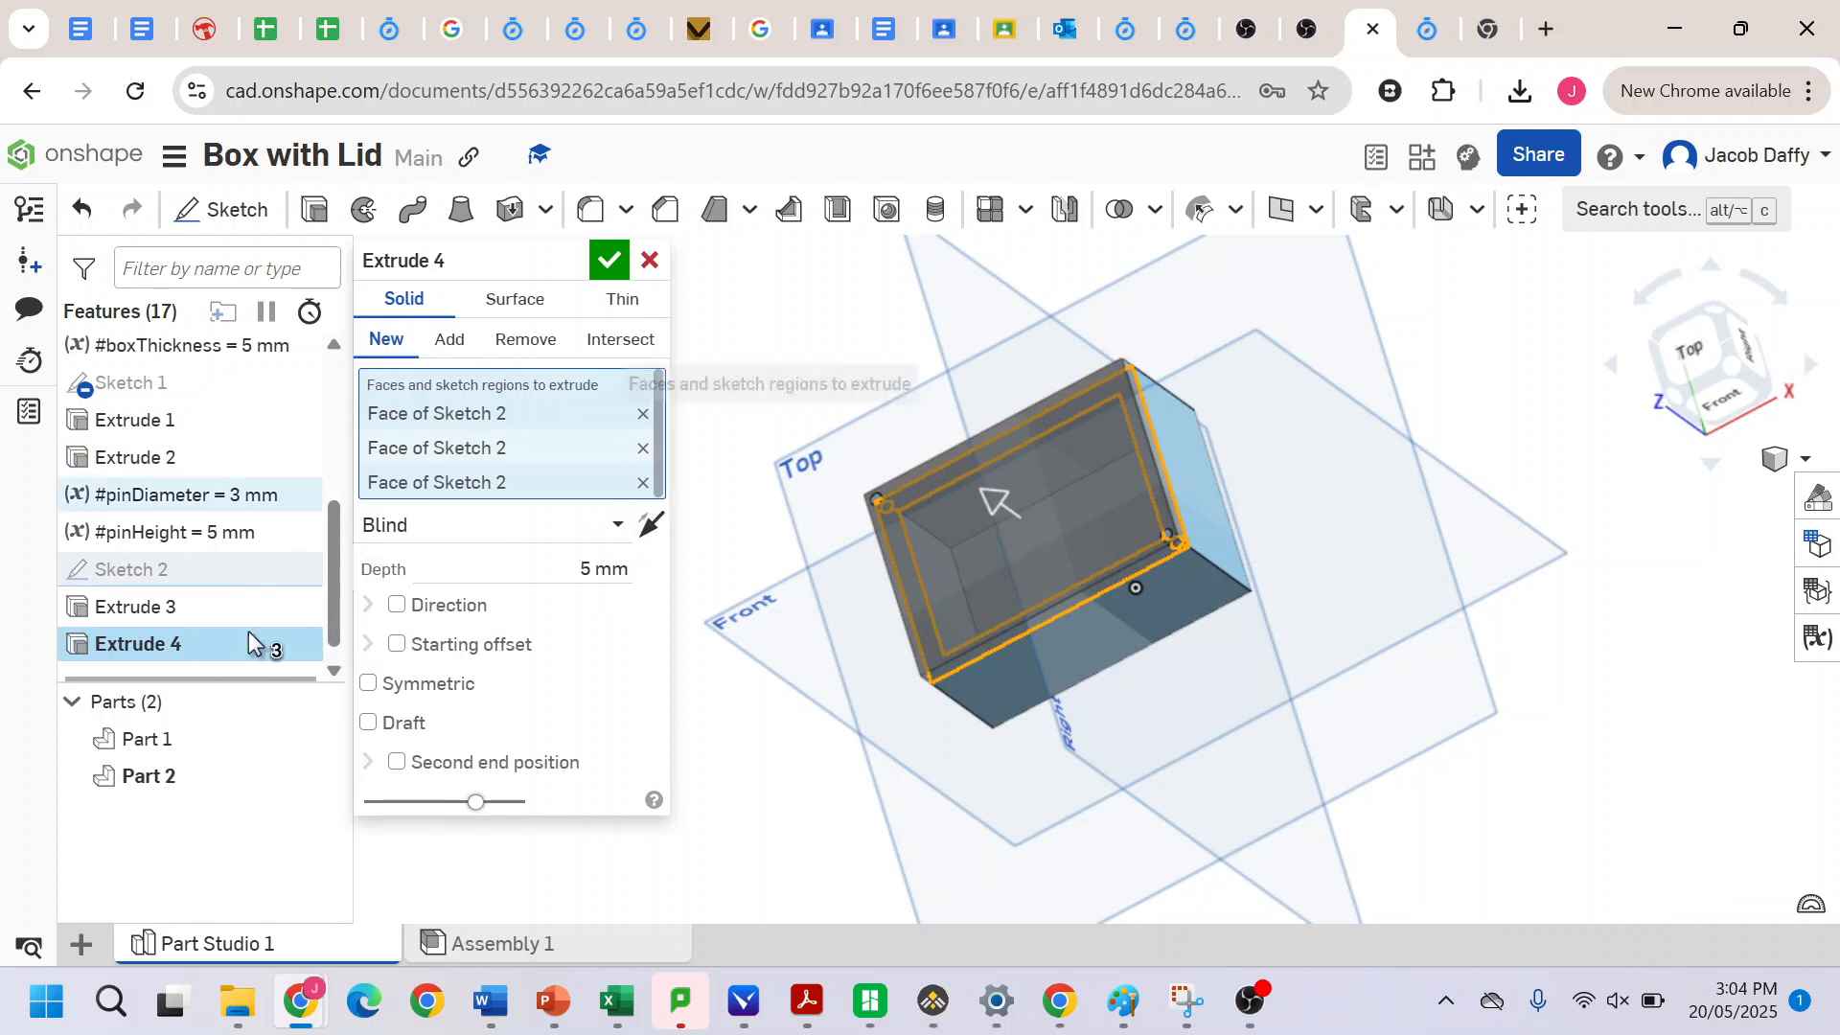
left_click(615, 265)
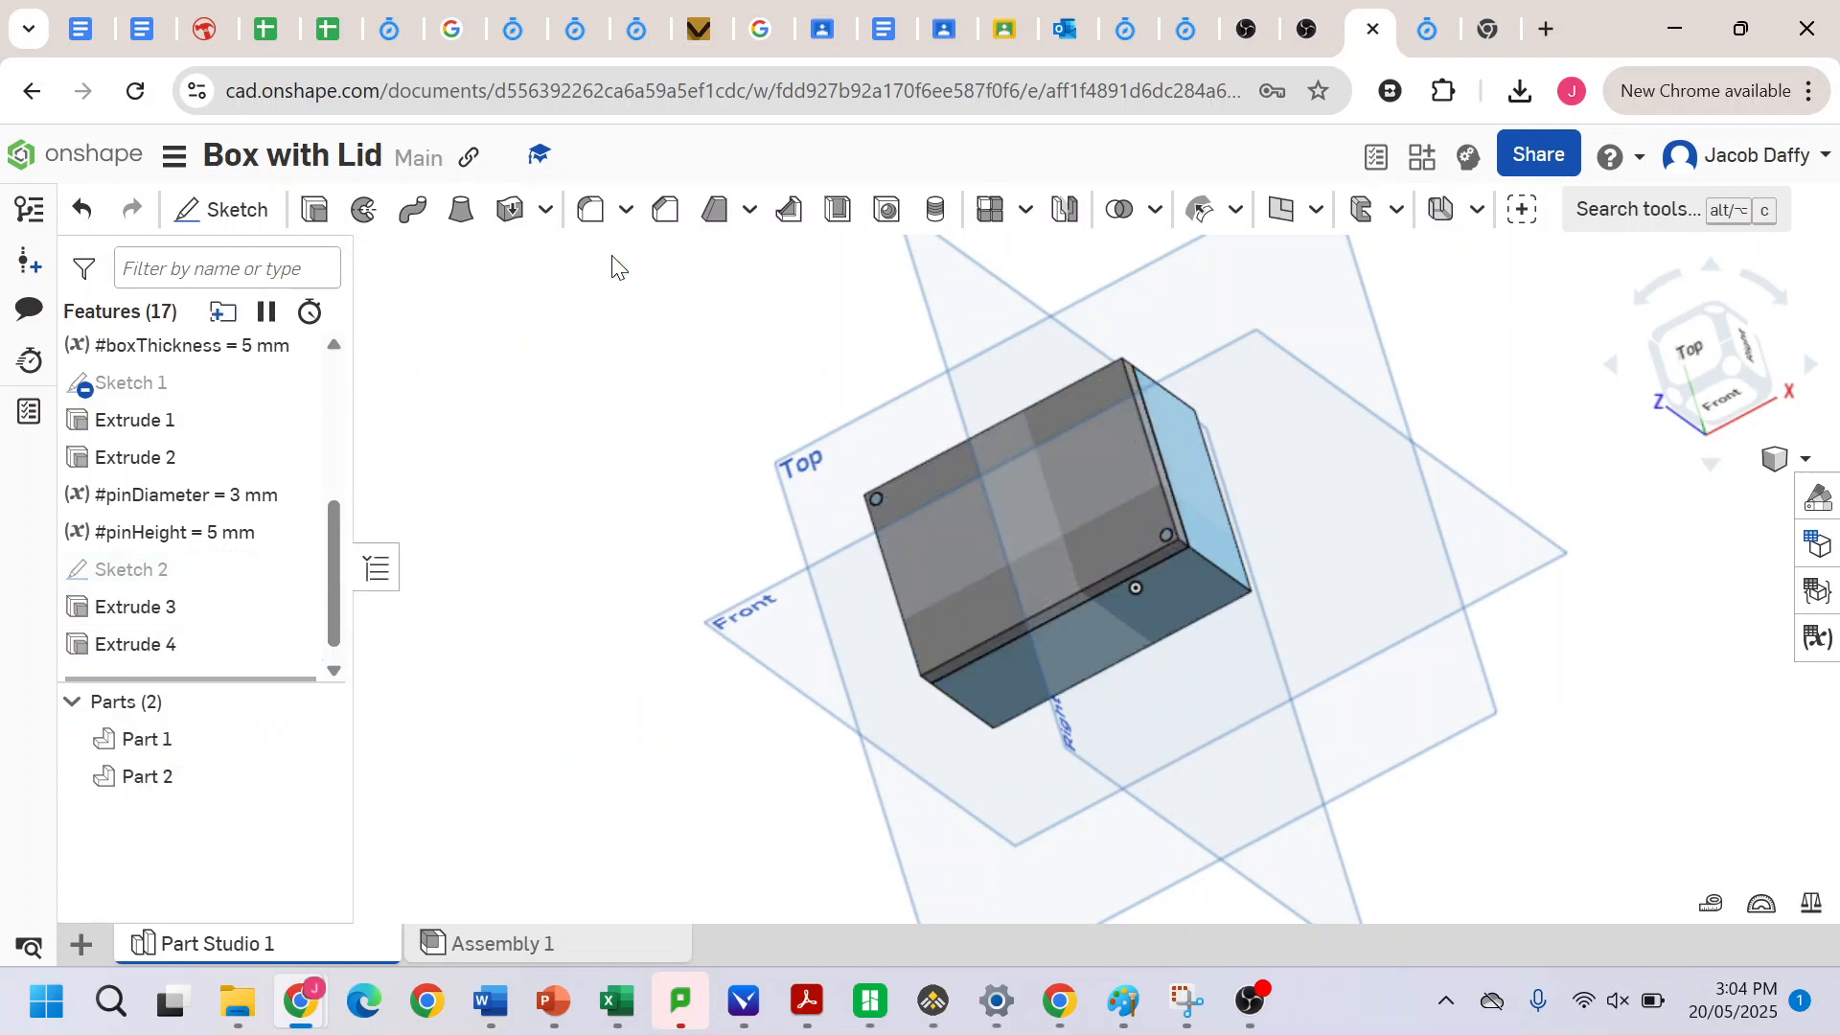
- Highlight Part 1 and Part 2 in turn to examine the pinned box and the separate lid with its corner holes
left_click(165, 746)
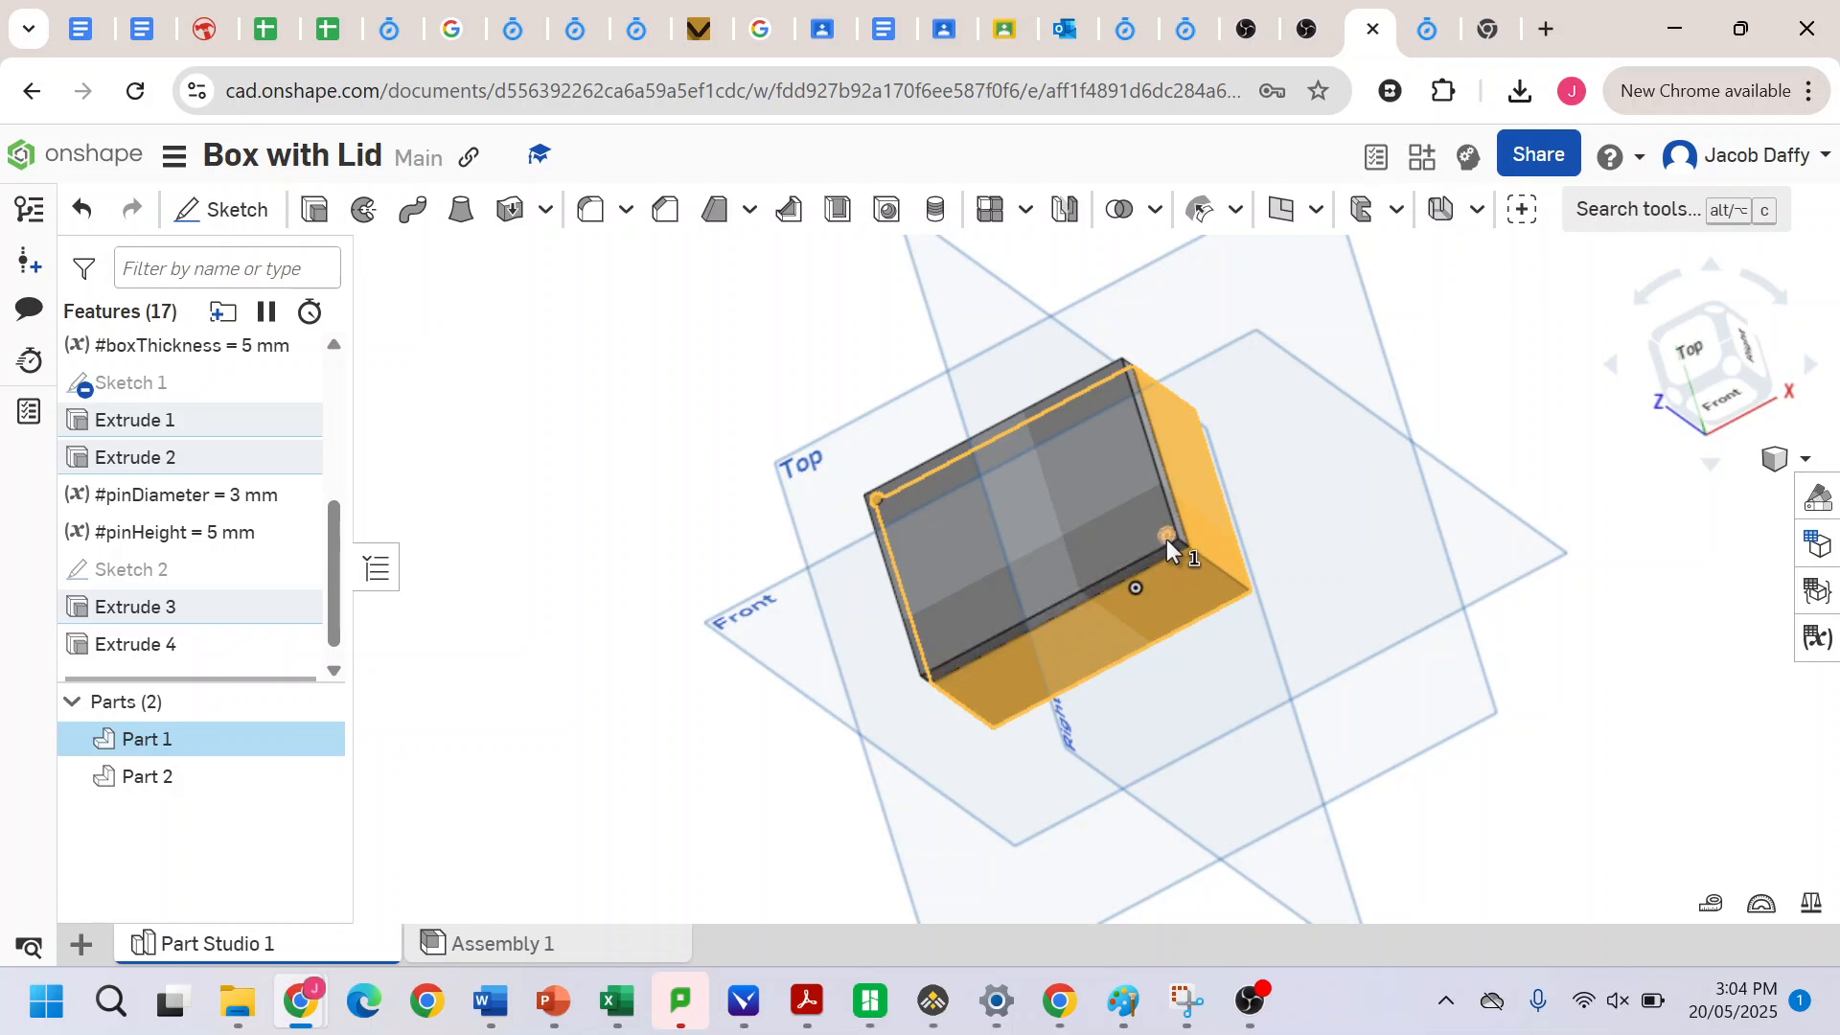
scroll(1164, 538, "up", 8)
scroll(1164, 538, "down", 3)
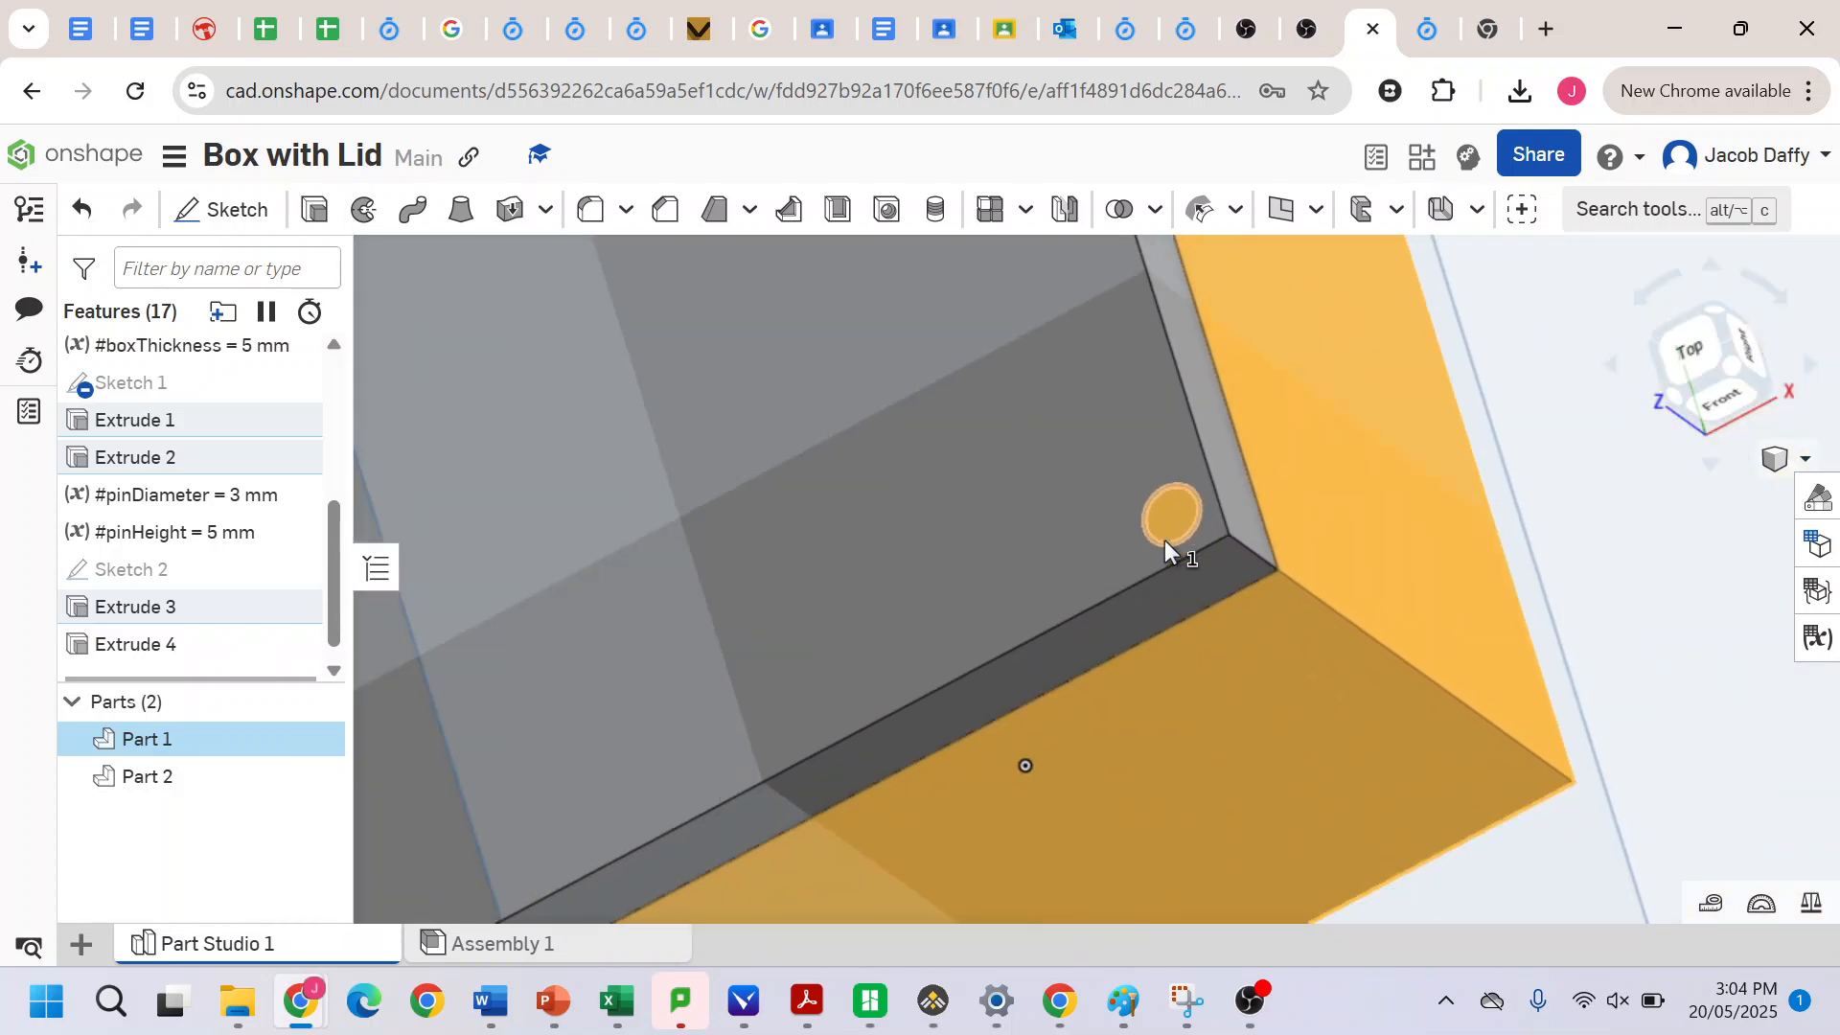
scroll(1169, 531, "down", 10)
scroll(1169, 531, "up", 5)
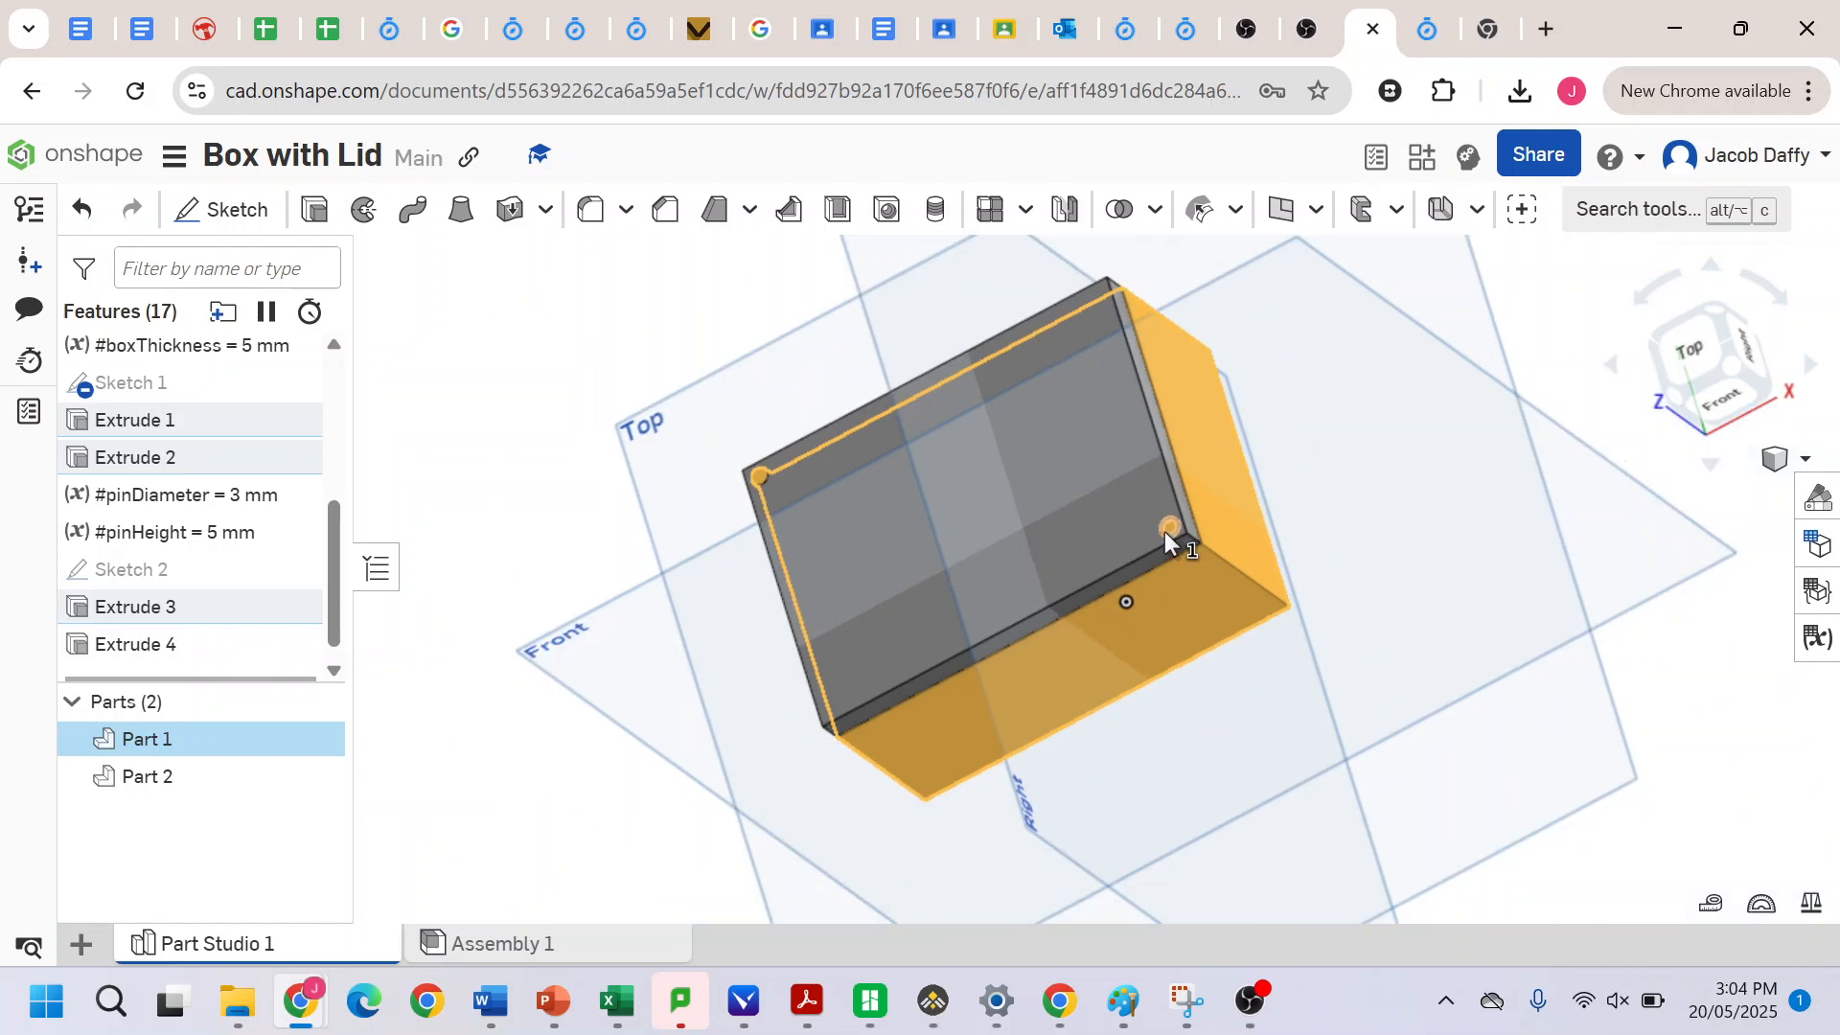
left_click(177, 734)
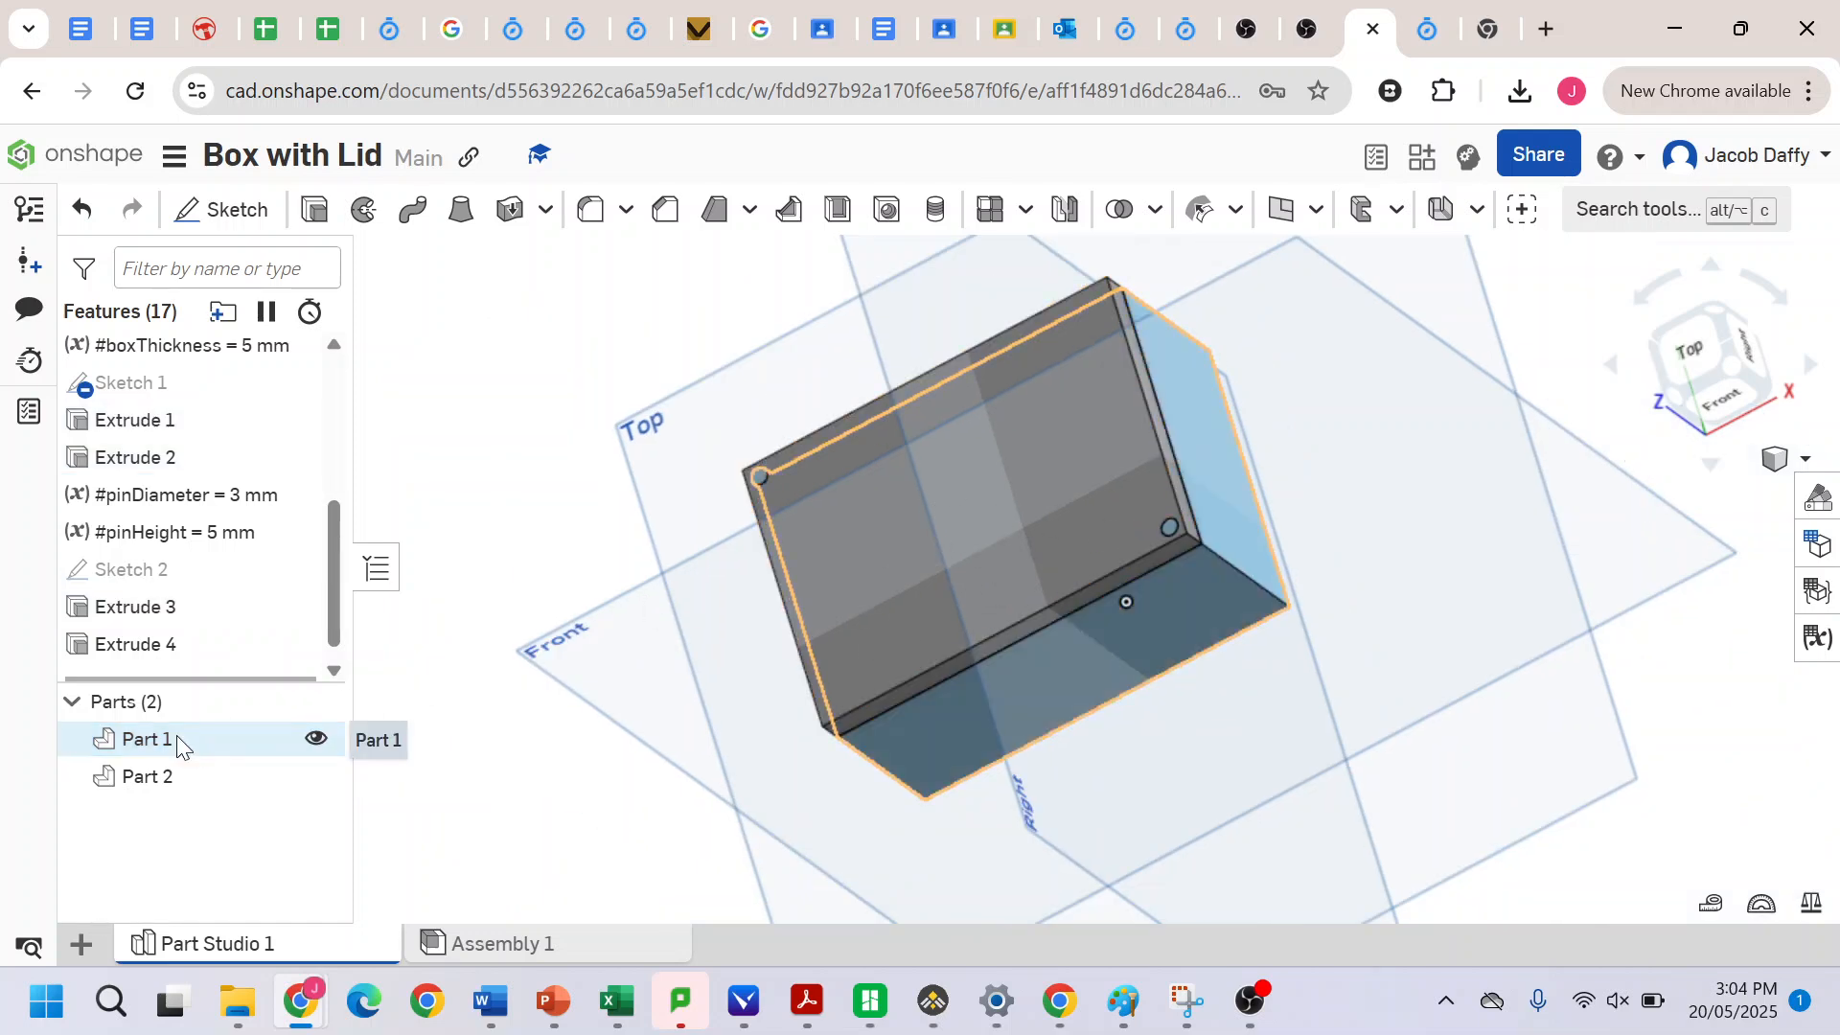
left_click(176, 788)
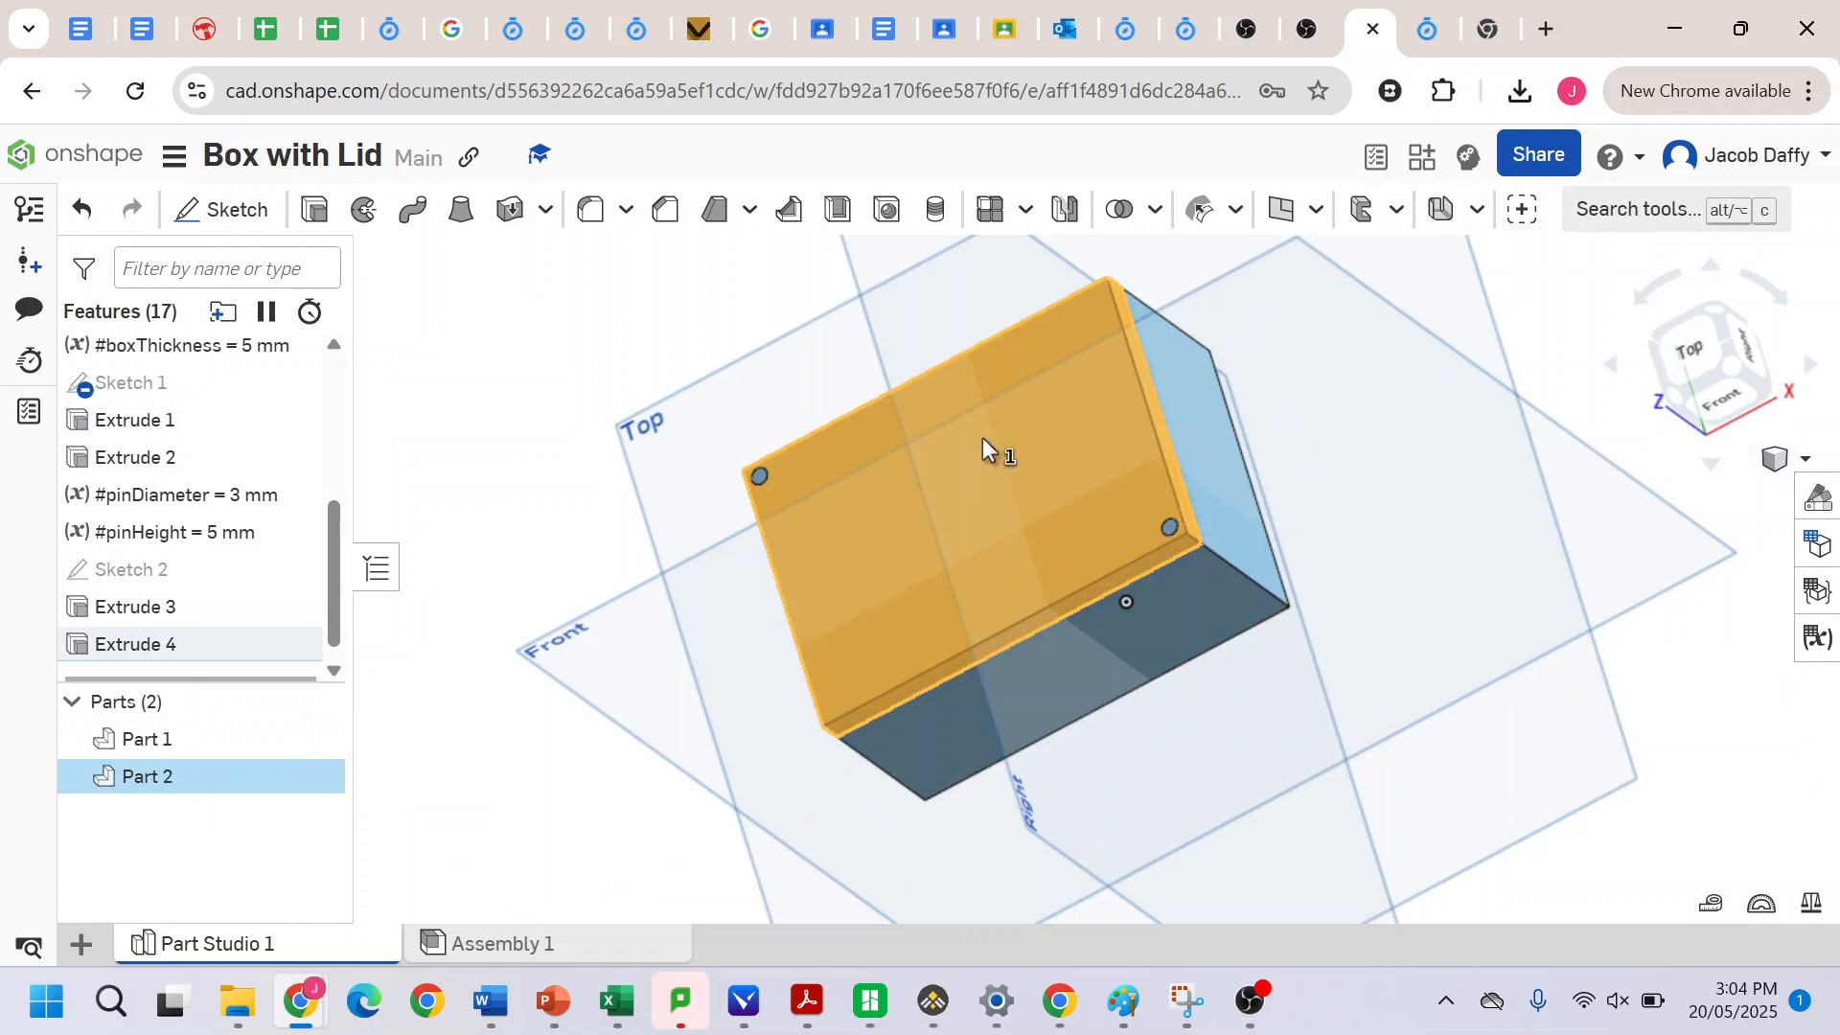
- Review the export settings for Part 2 and leave them without exporting
right_click(188, 763)
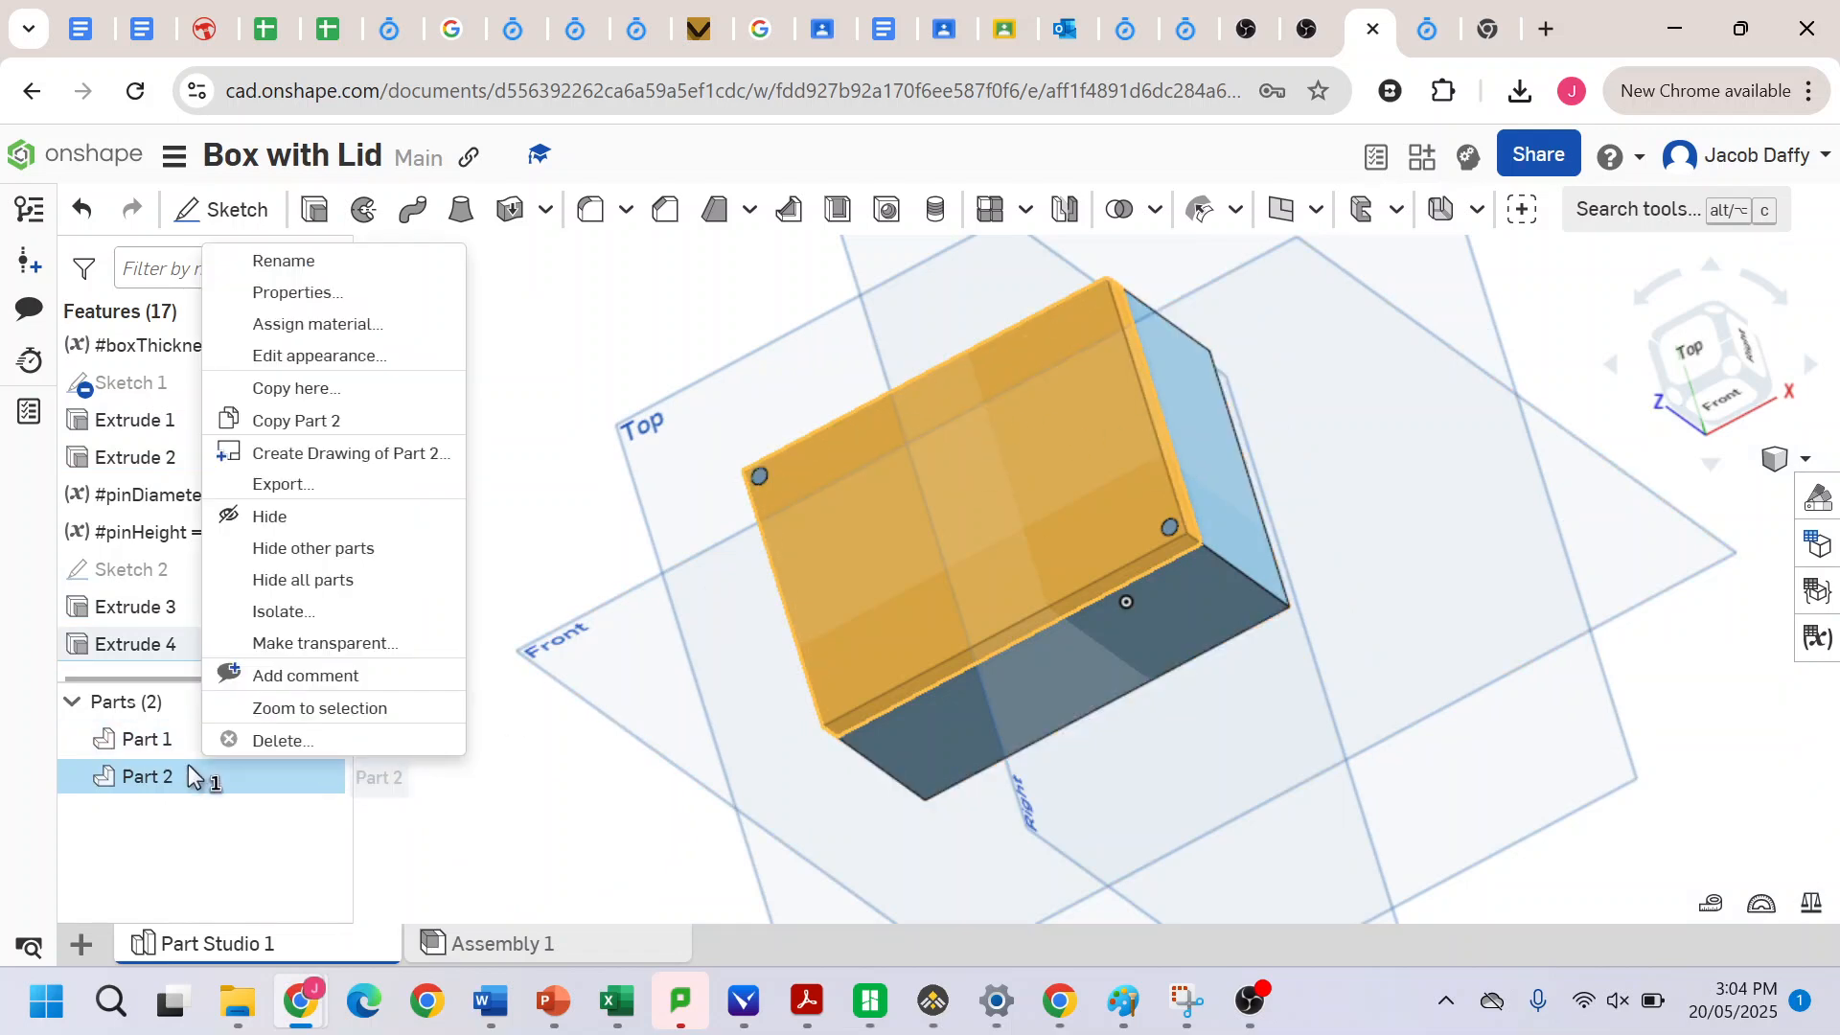
left_click(321, 487)
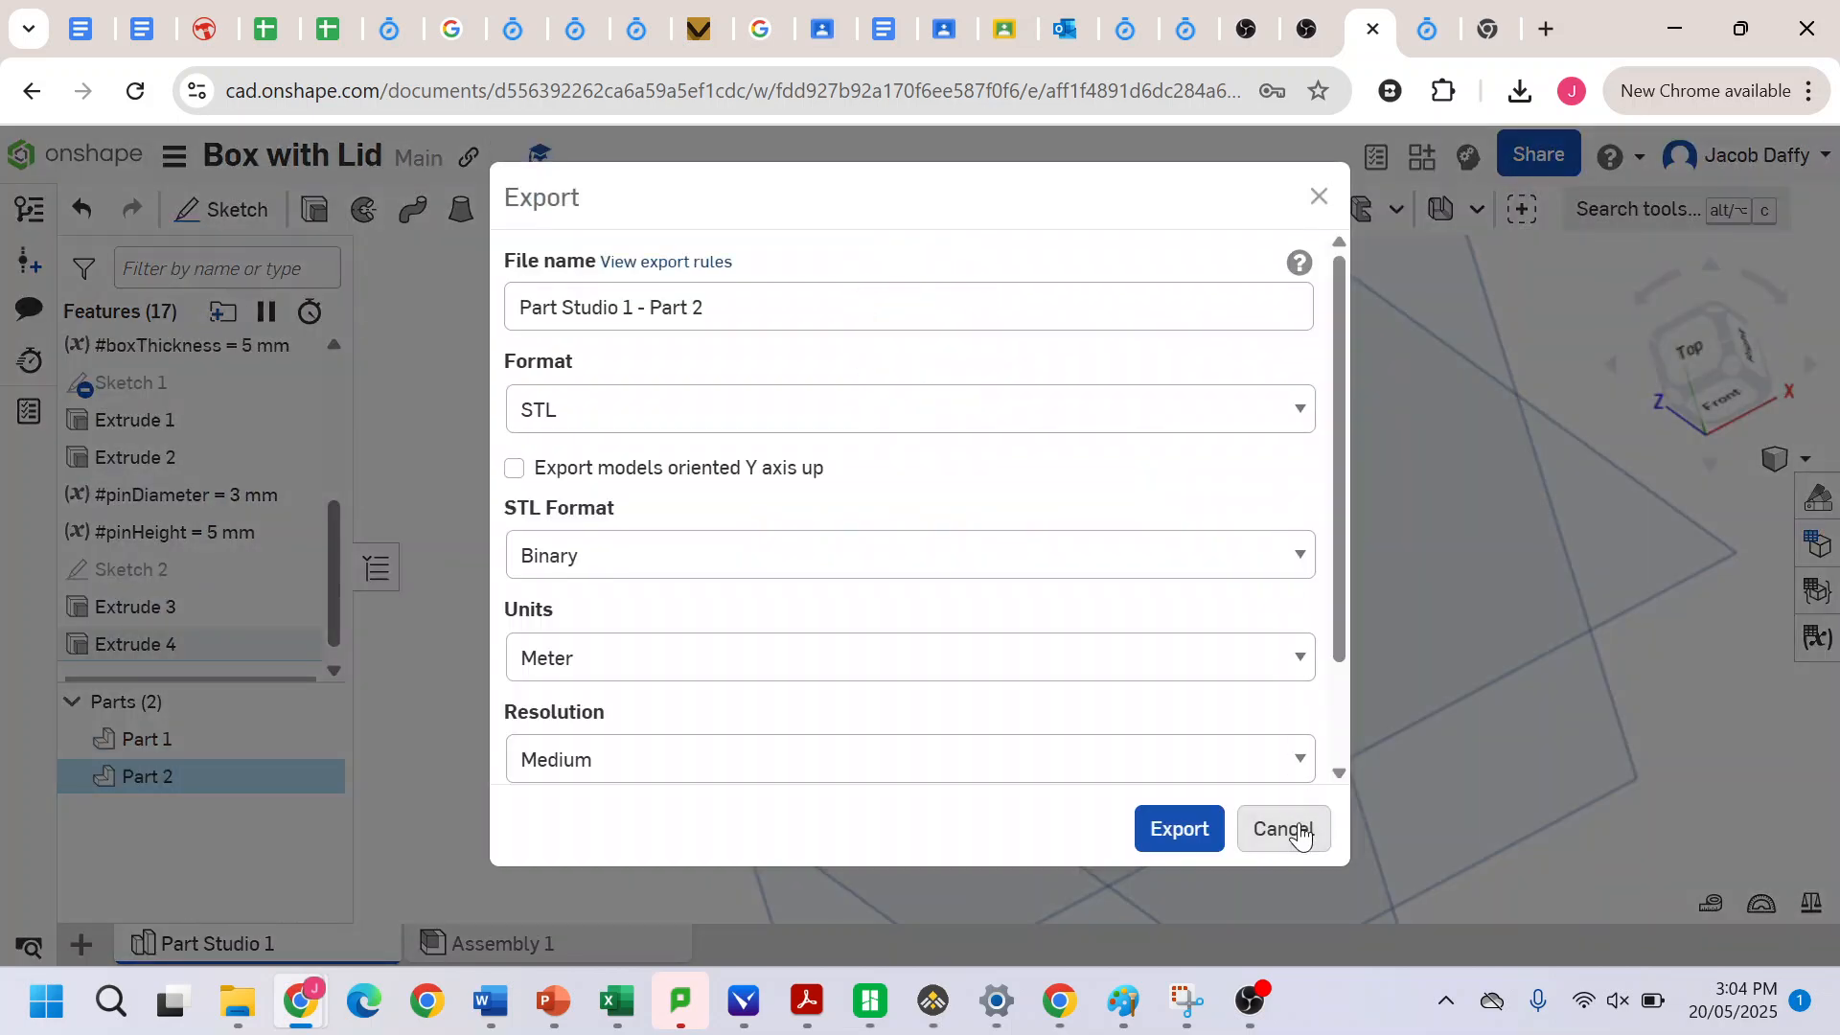
left_click(1301, 832)
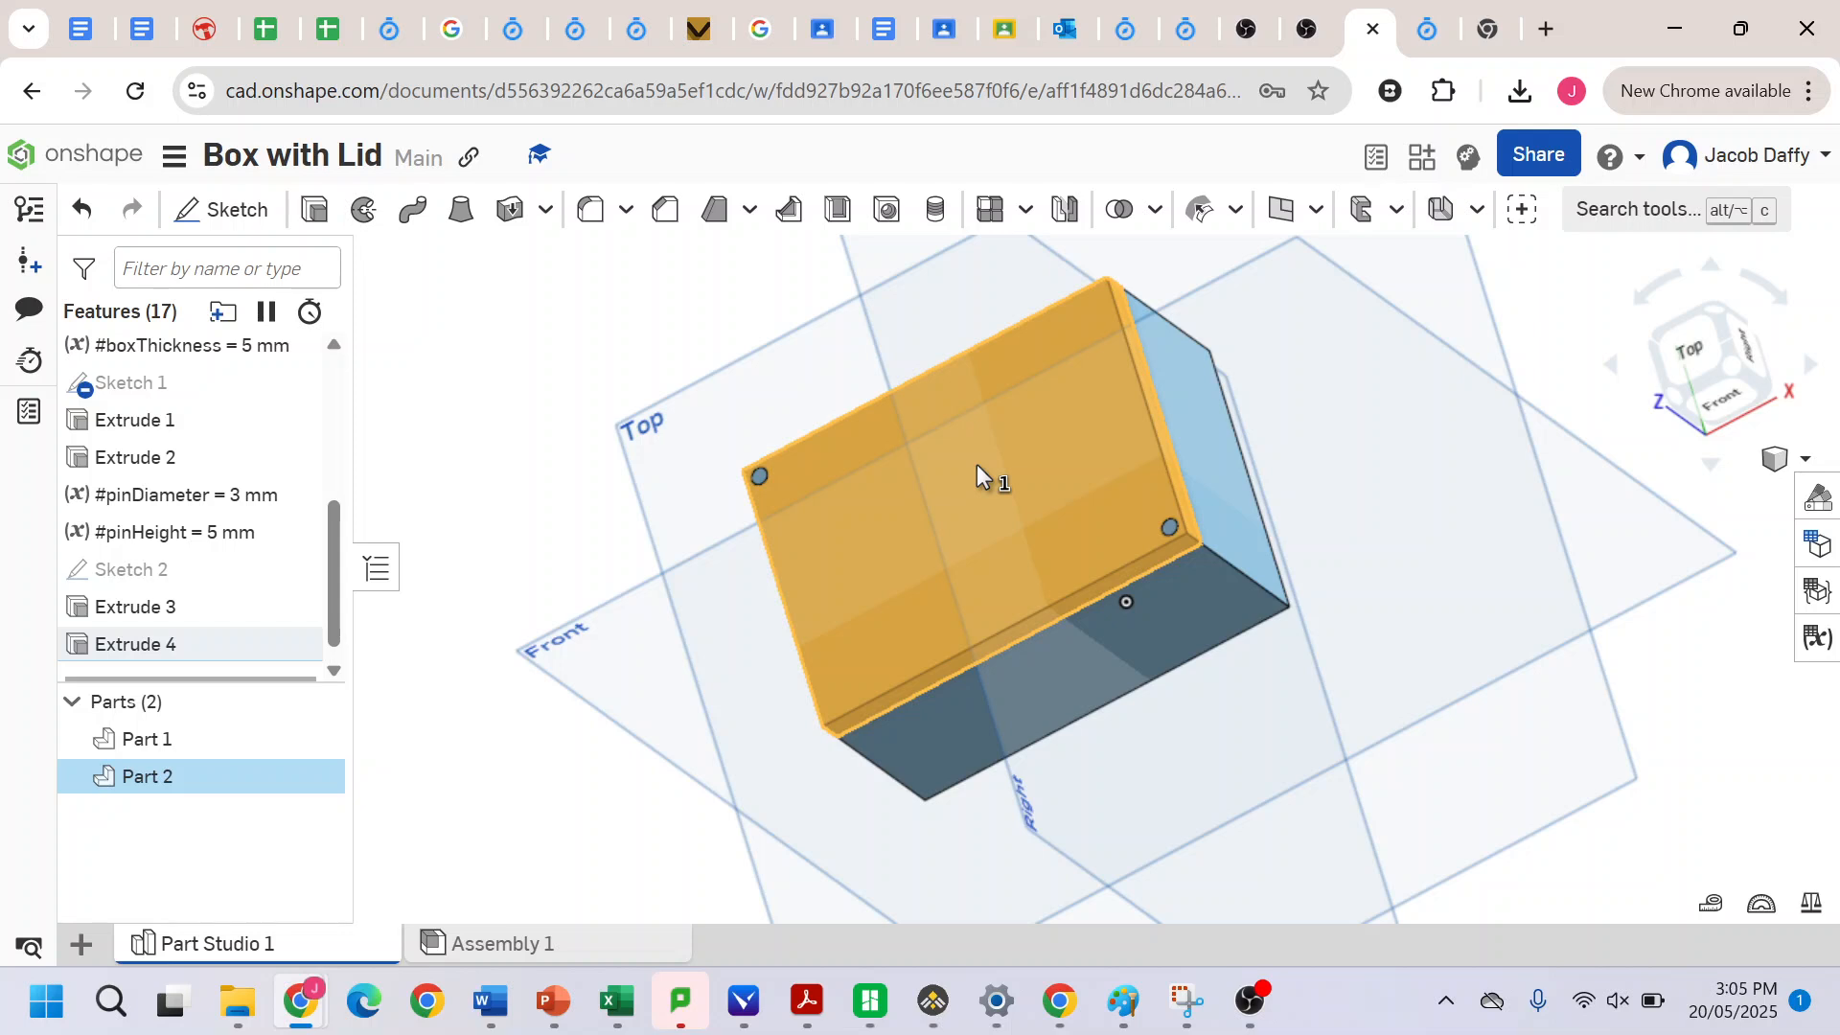
left_click(1250, 999)
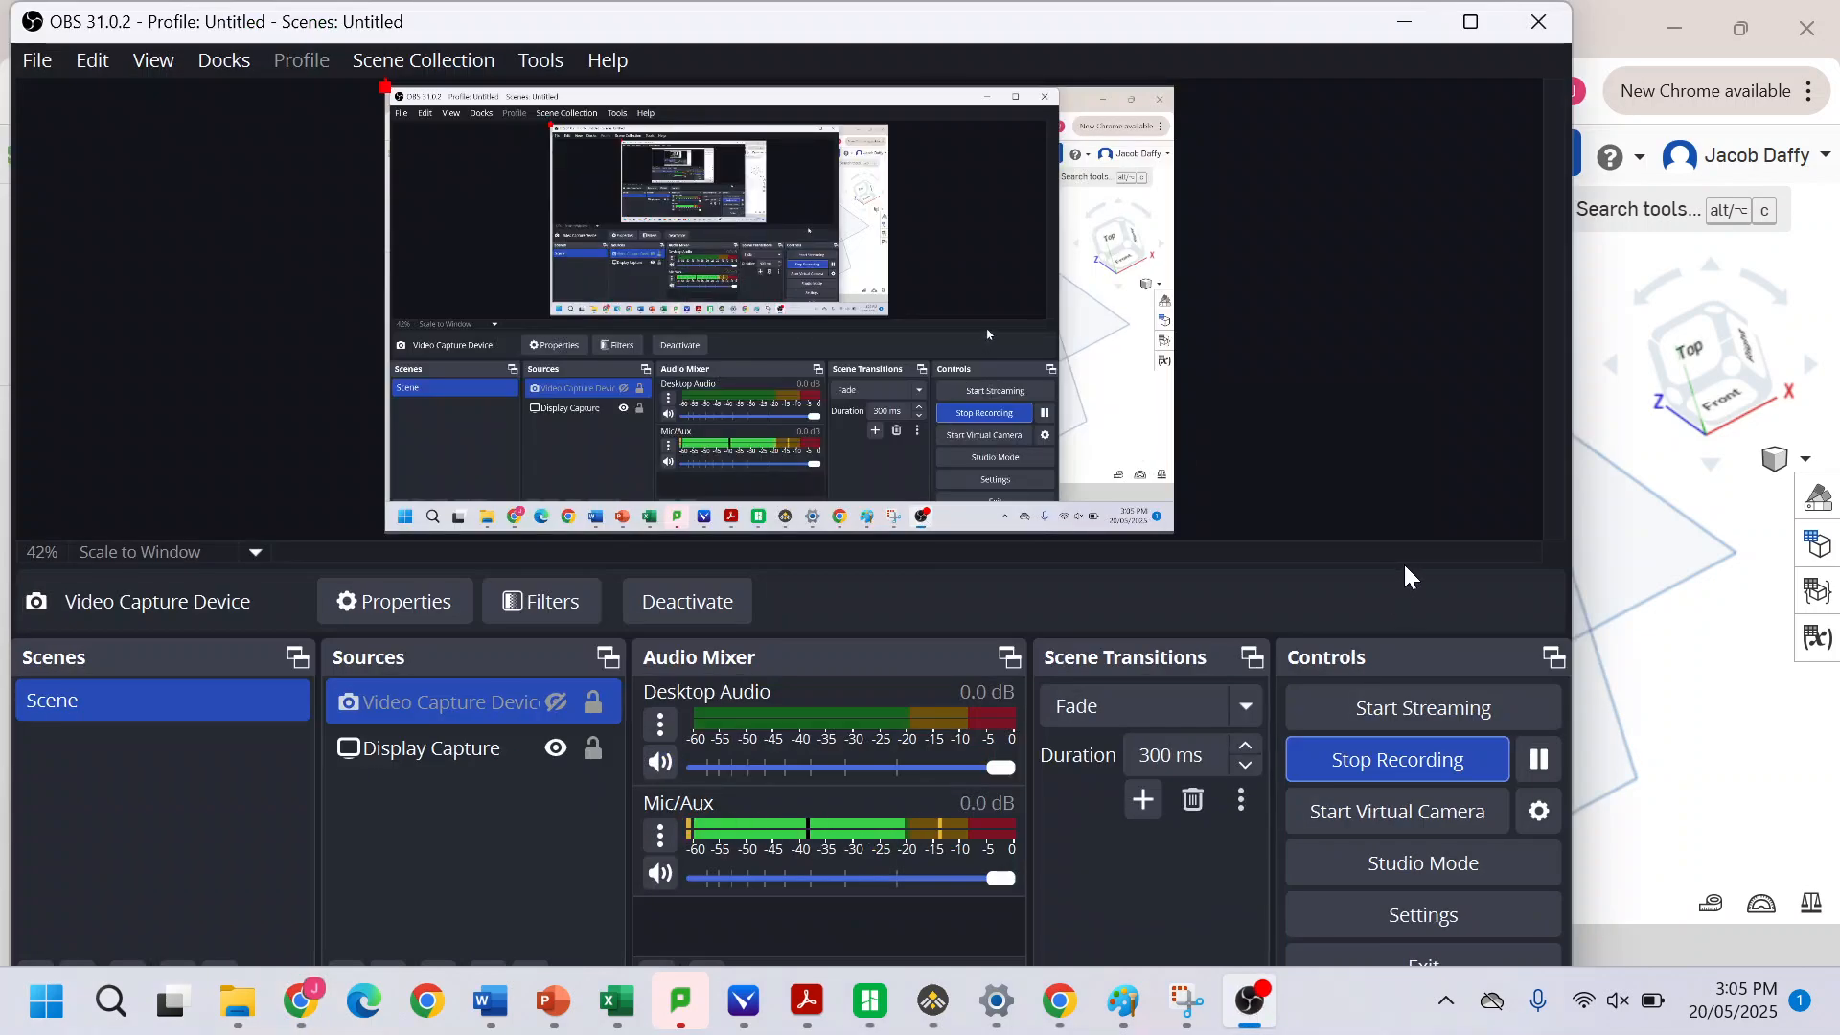